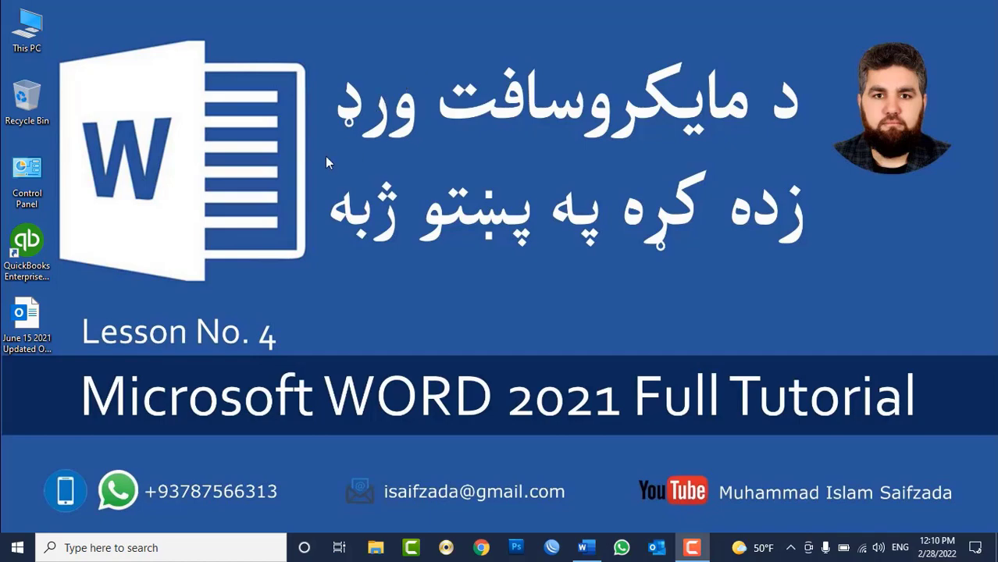
- Refresh the desktop and restore the 'Windows 10 keyboard shortcuts' Word document window
{"action": "right_click", "coordinate": [326, 156]}
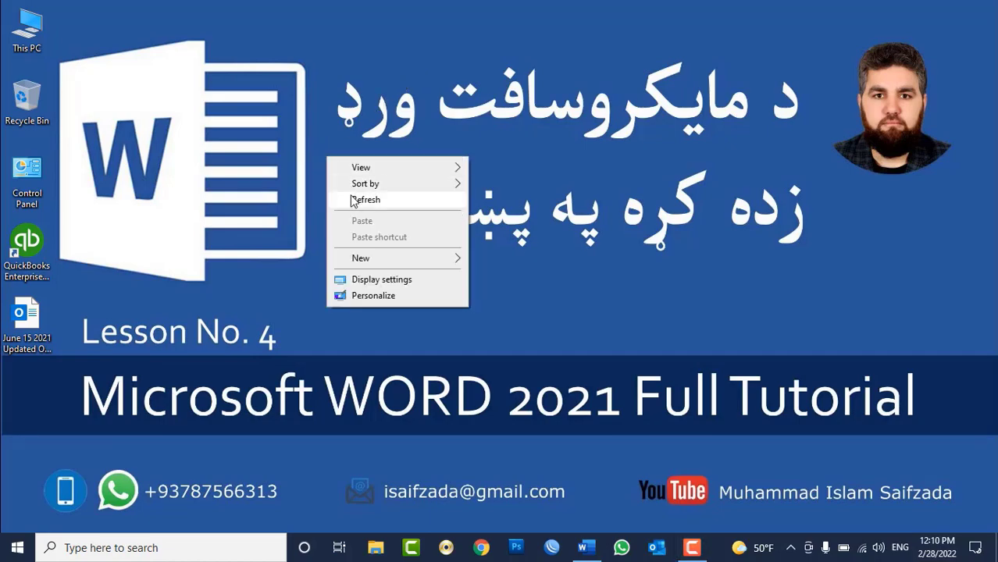
{"action": "left_click", "coordinate": [351, 198]}
{"action": "left_click", "coordinate": [583, 547]}
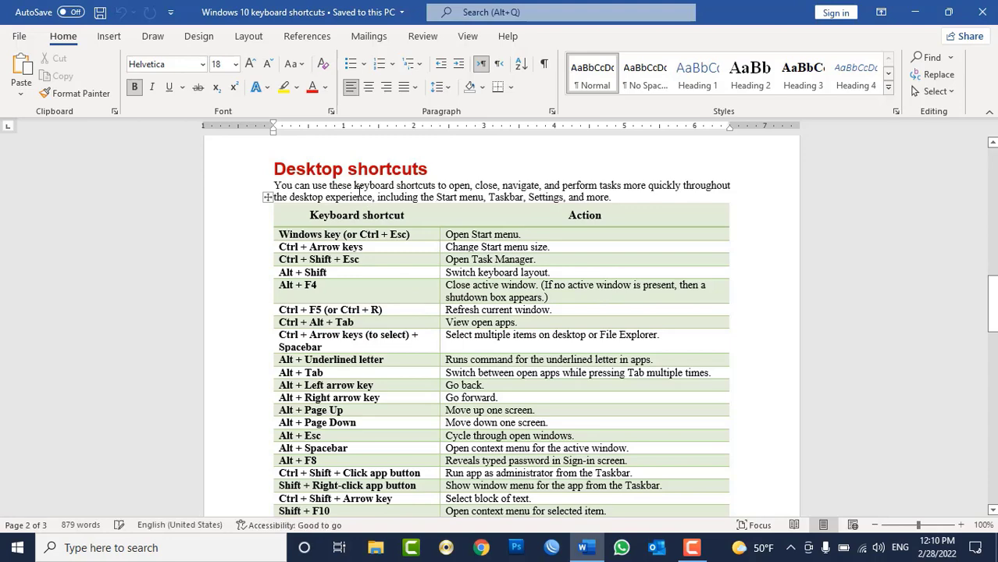
- Preview the 3-page shortcuts document in Print and list the page-range choices
{"action": "left_click", "coordinate": [19, 37]}
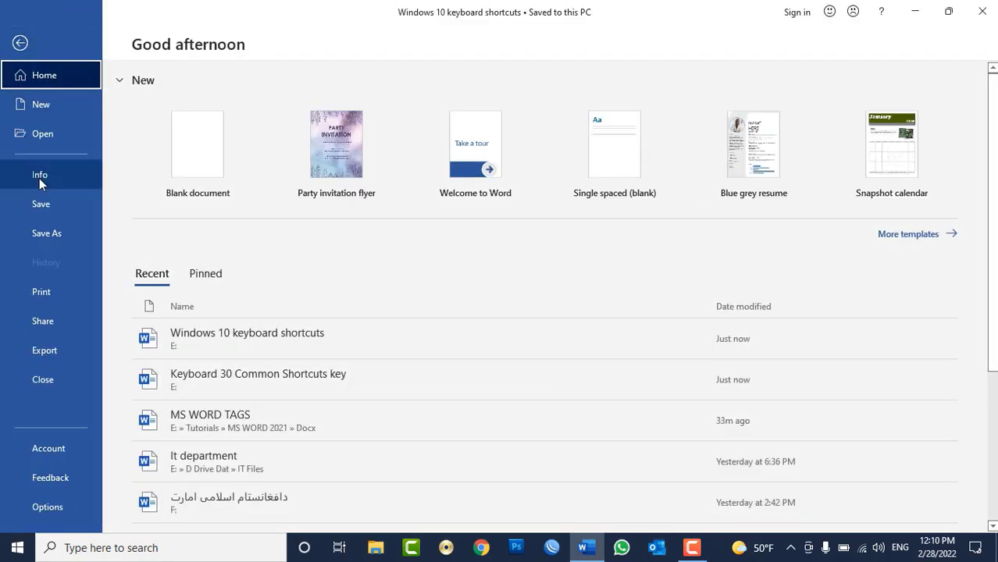
{"action": "left_click", "coordinate": [64, 287]}
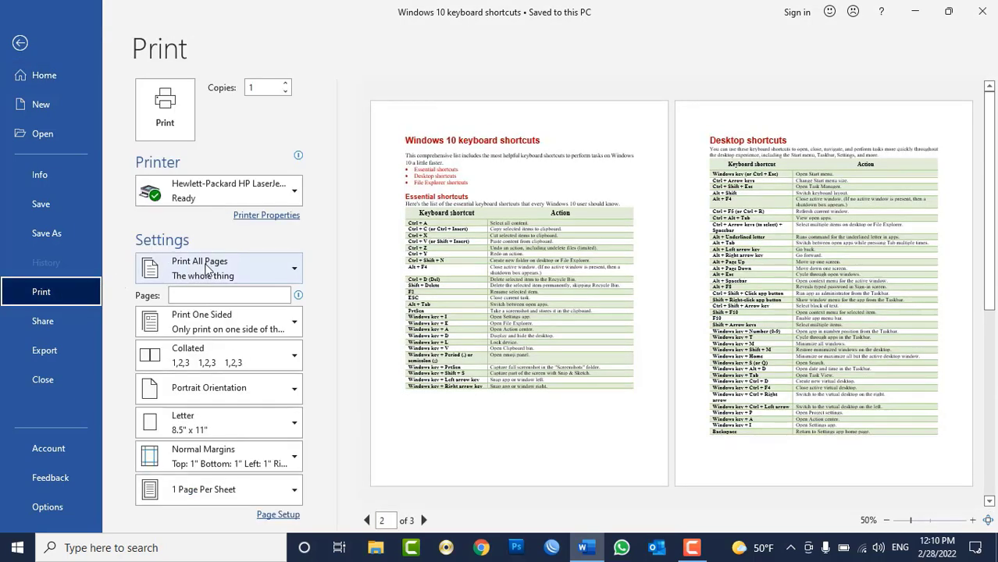
{"action": "left_click", "coordinate": [205, 263]}
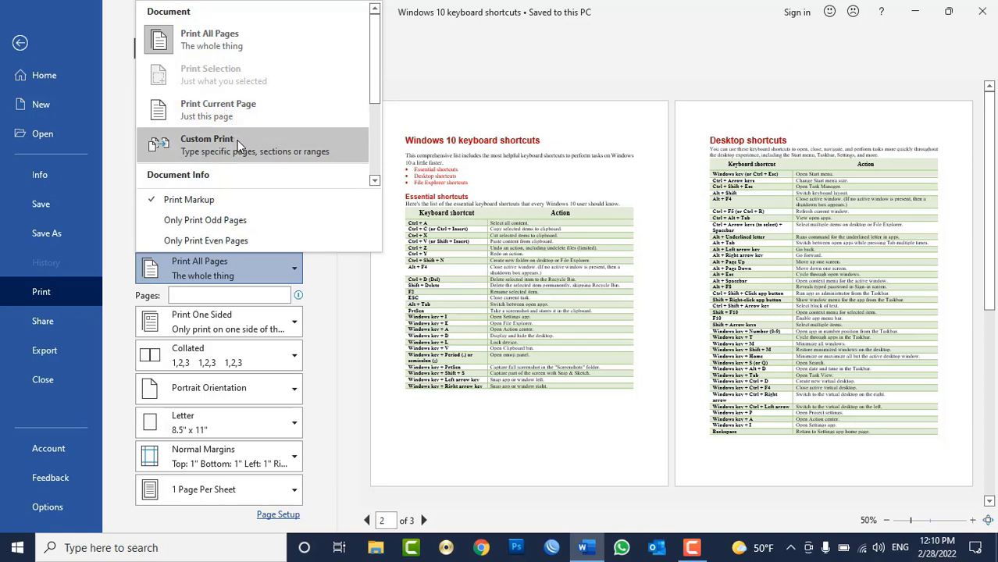
- Paste two extra copies of the shortcuts content at the document's end, growing it to 9 pages
{"action": "key", "text": "Escape"}
{"action": "key", "text": "Escape"}
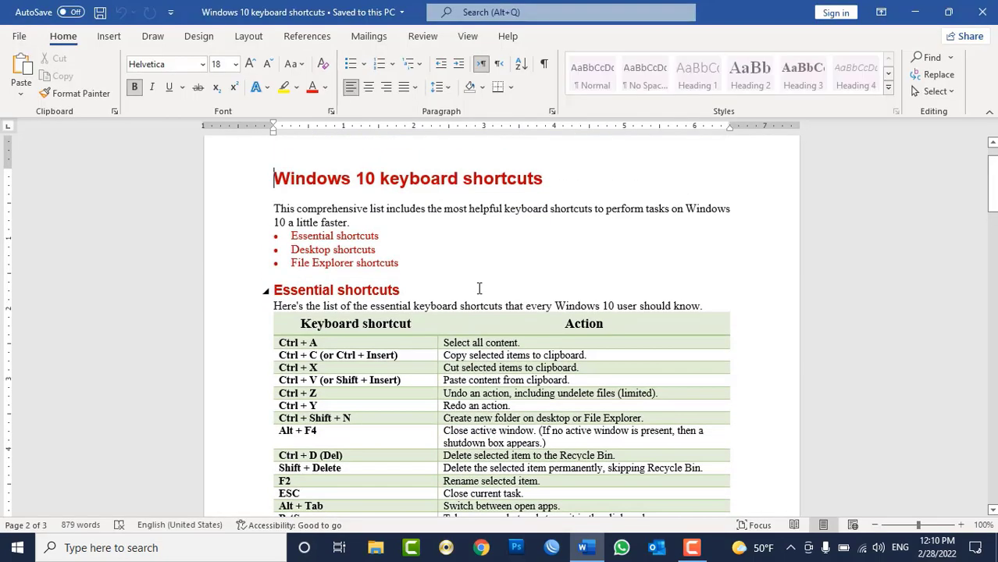
{"action": "key", "text": "ctrl+a"}
{"action": "scroll", "coordinate": [472, 278], "scroll_direction": "down", "scroll_amount": 15}
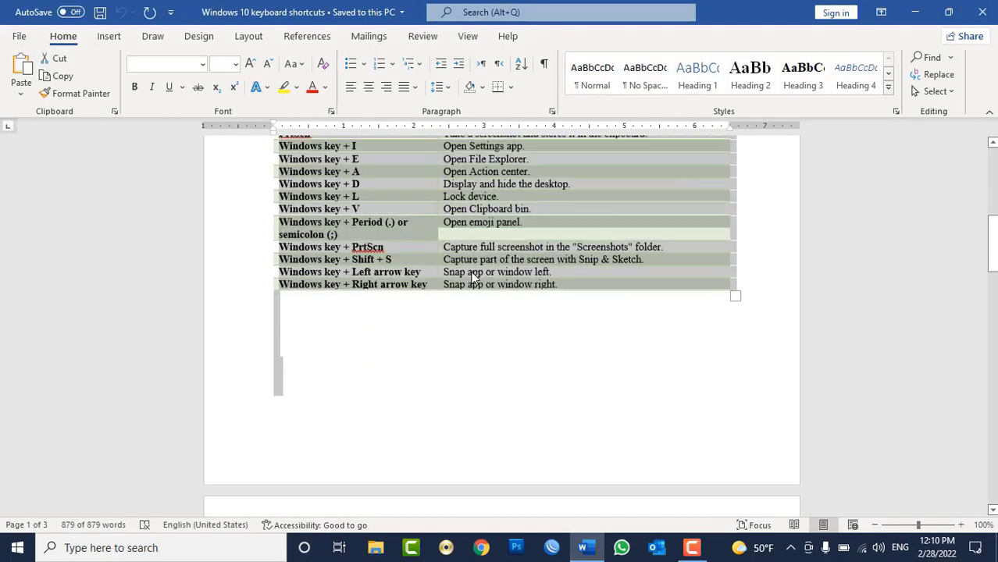
{"action": "scroll", "coordinate": [473, 281], "scroll_direction": "down", "scroll_amount": 5}
{"action": "scroll", "coordinate": [473, 282], "scroll_direction": "down", "scroll_amount": 5}
{"action": "scroll", "coordinate": [485, 328], "scroll_direction": "down", "scroll_amount": 3}
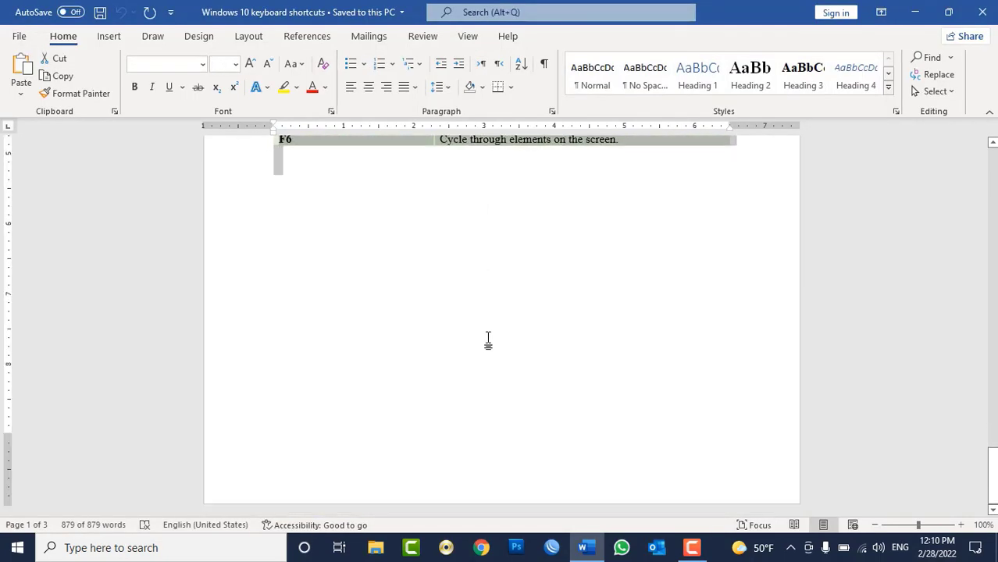
{"action": "left_click", "coordinate": [489, 372]}
{"action": "key", "text": "ctrl+v"}
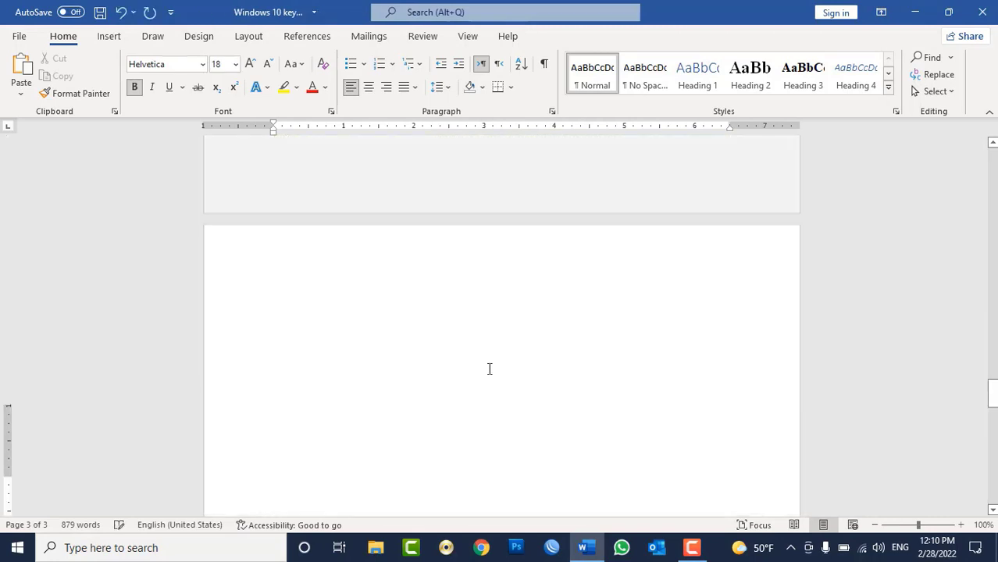
{"action": "scroll", "coordinate": [469, 336], "scroll_direction": "down", "scroll_amount": 6}
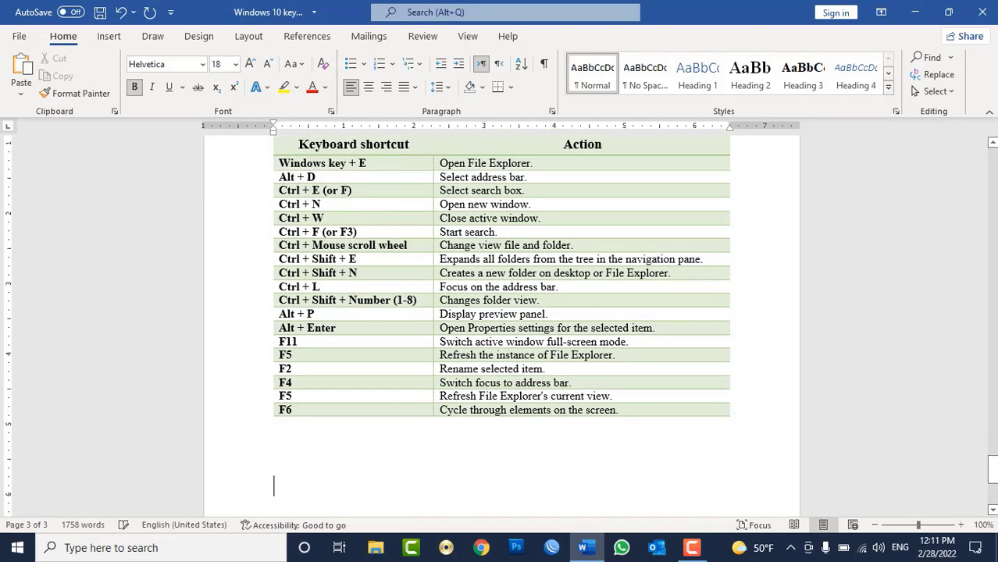
{"action": "key", "text": "Return"}
{"action": "key", "text": "Return"}
{"action": "key", "text": "Return"}
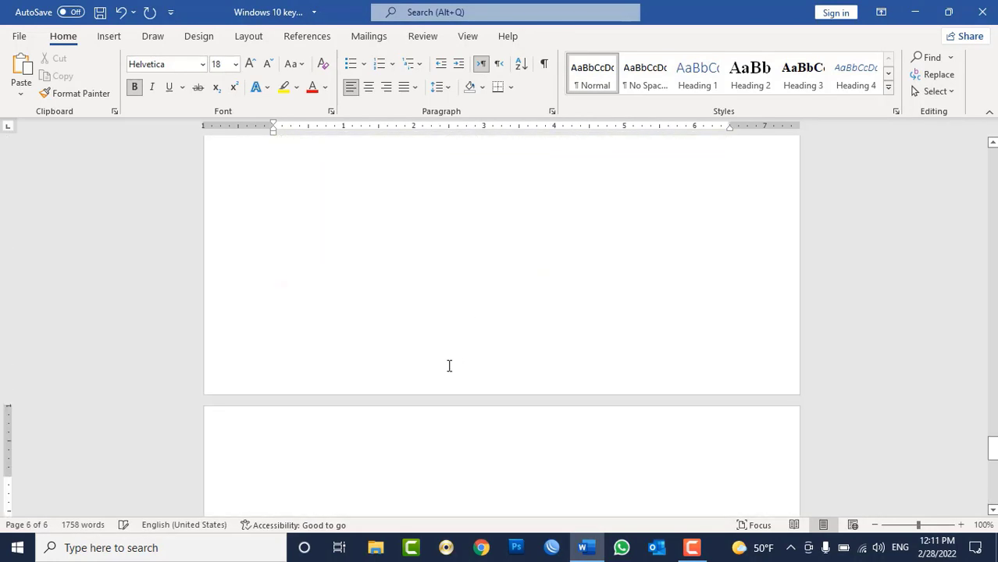
{"action": "key", "text": "ctrl+v"}
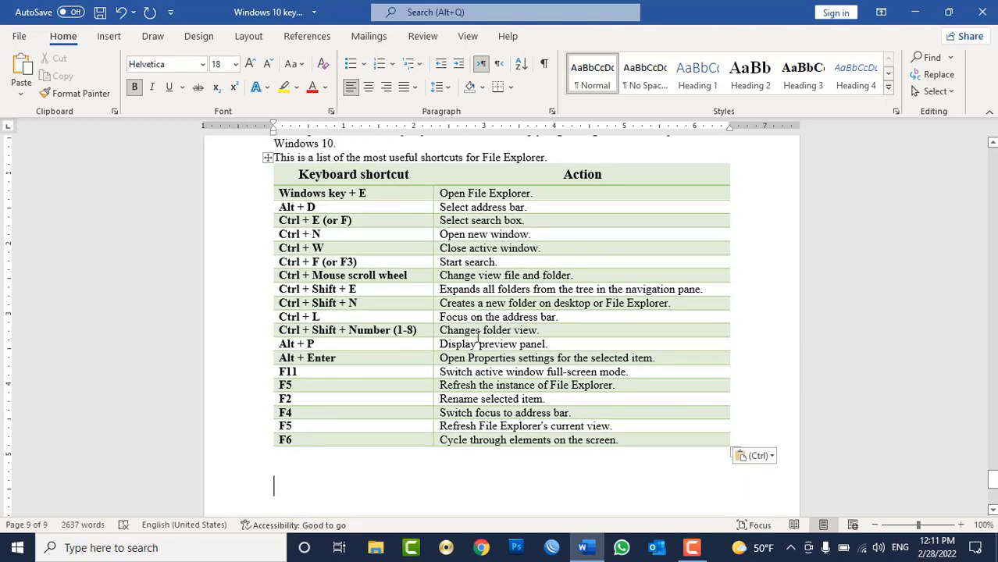
- Save the 9-page document and return to the File start screen
{"action": "key", "text": "ctrl+s"}
{"action": "scroll", "coordinate": [462, 319], "scroll_direction": "up", "scroll_amount": 10}
{"action": "scroll", "coordinate": [463, 319], "scroll_direction": "up", "scroll_amount": 10}
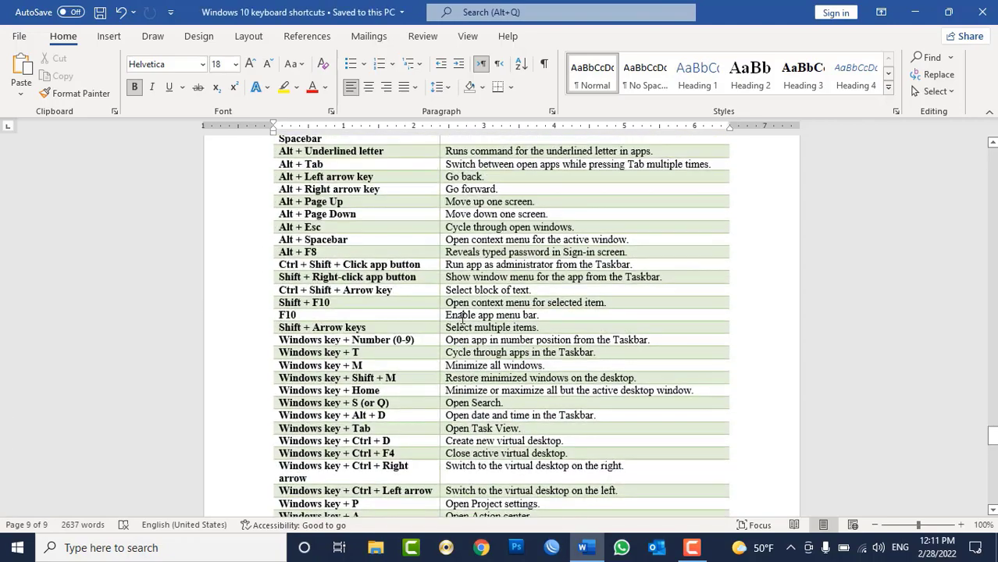
{"action": "scroll", "coordinate": [463, 319], "scroll_direction": "up", "scroll_amount": 10}
{"action": "scroll", "coordinate": [463, 319], "scroll_direction": "up", "scroll_amount": 10}
{"action": "scroll", "coordinate": [462, 319], "scroll_direction": "down", "scroll_amount": 20}
{"action": "scroll", "coordinate": [462, 319], "scroll_direction": "up", "scroll_amount": 10}
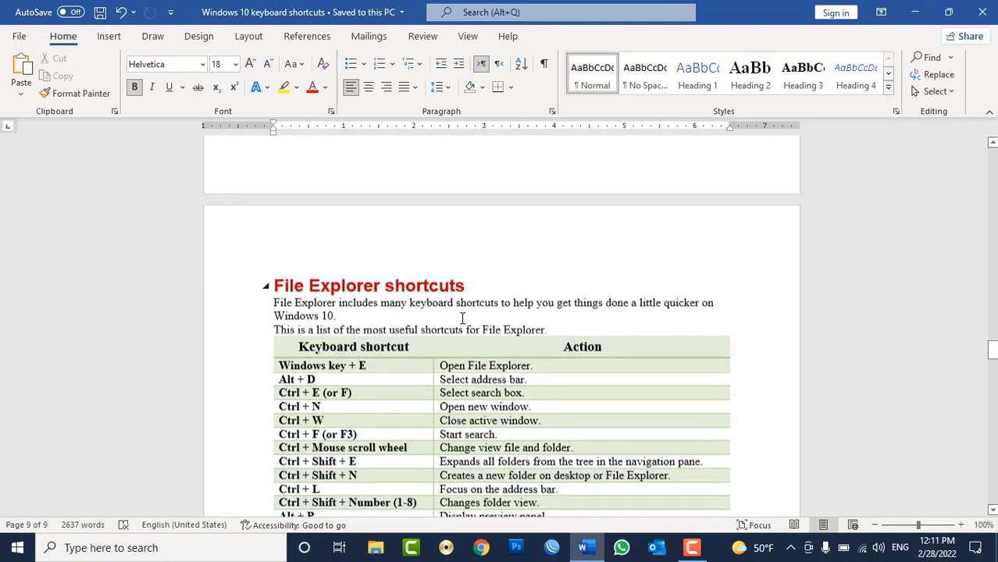
{"action": "scroll", "coordinate": [466, 328], "scroll_direction": "up", "scroll_amount": 1}
{"action": "left_click", "coordinate": [465, 328]}
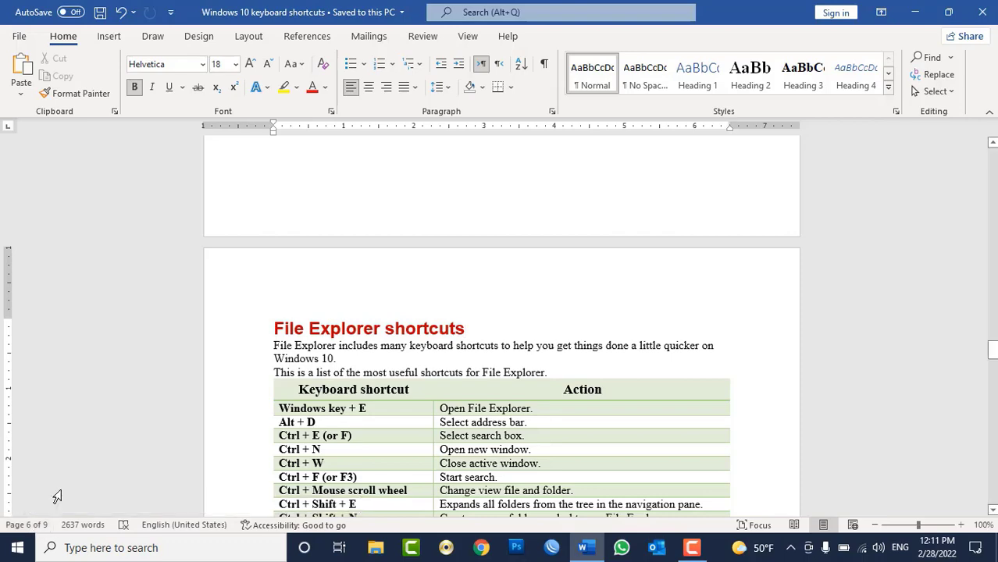
{"action": "left_click", "coordinate": [19, 36]}
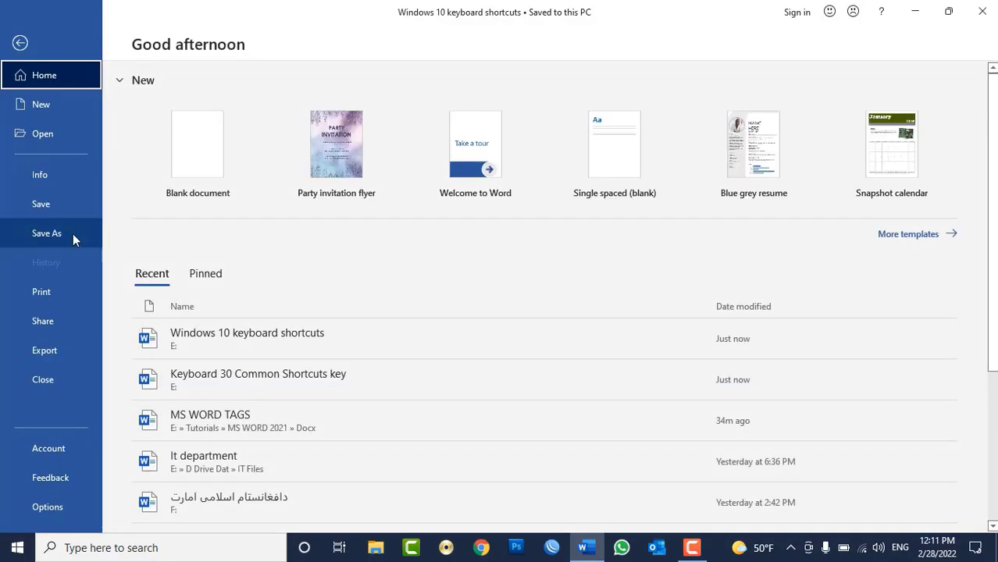
- Try a Custom Print page range (1-1,3,5,9), then discard it and reopen Print with all pages
{"action": "left_click", "coordinate": [22, 296]}
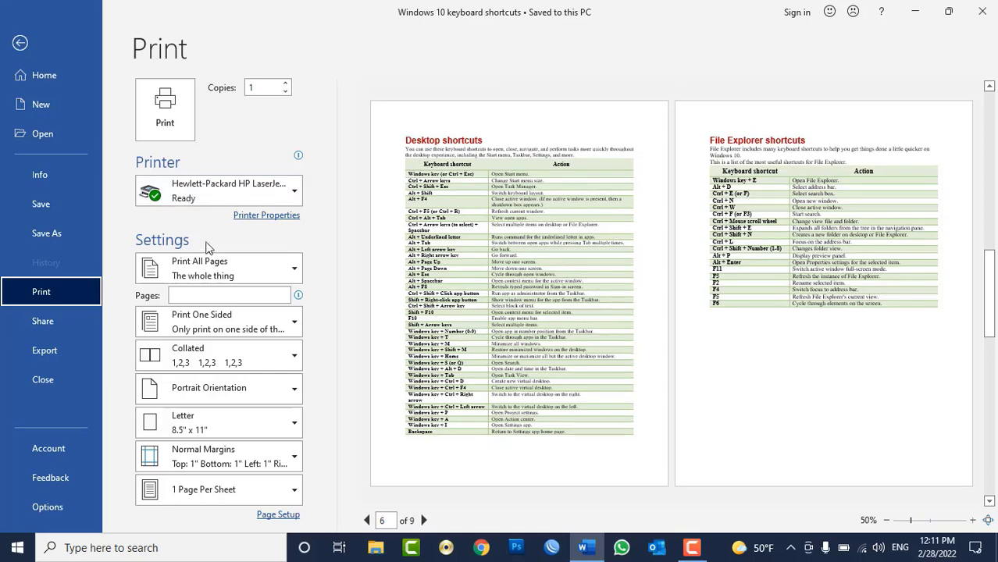
{"action": "left_click", "coordinate": [197, 267]}
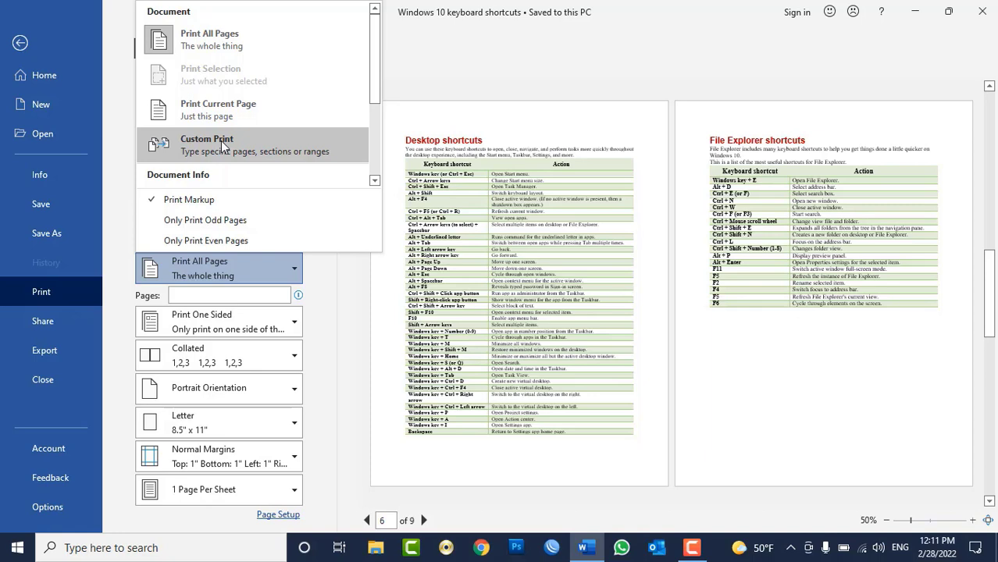
{"action": "left_click", "coordinate": [221, 141]}
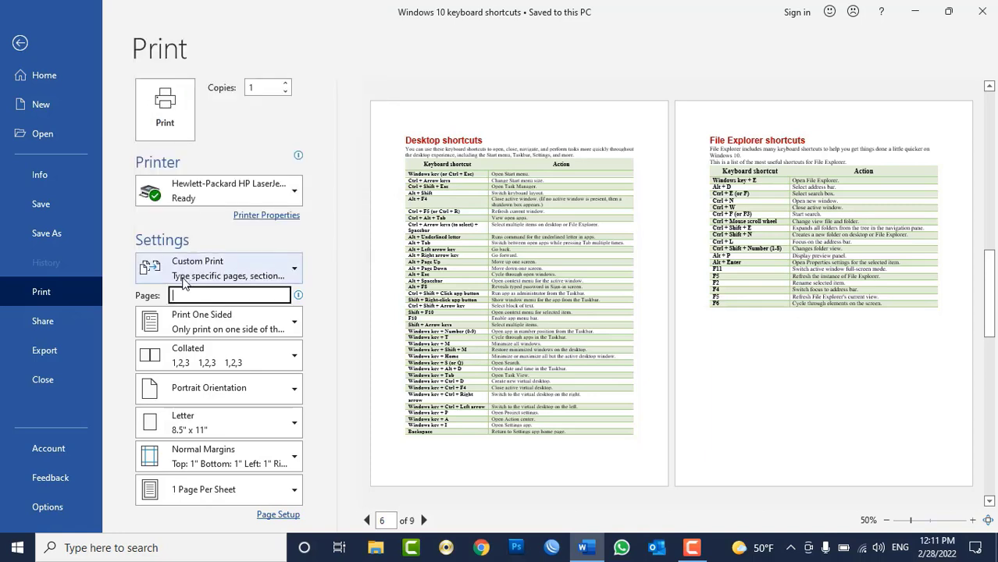
{"action": "type", "text": "1-"}
{"action": "type", "text": "10"}
{"action": "key", "text": "BackSpace"}
{"action": "key", "text": "BackSpace"}
{"action": "key", "text": "BackSpace"}
{"action": "type", "text": ","}
{"action": "type", "text": "3,"}
{"action": "type", "text": "5,9"}
{"action": "key", "text": "Escape"}
{"action": "key", "text": "Escape"}
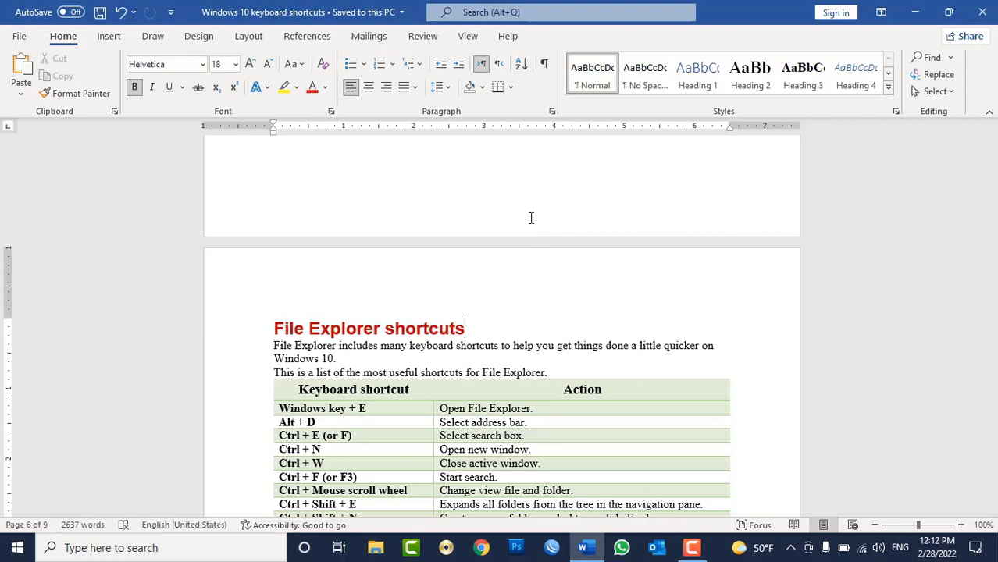
{"action": "key", "text": "ctrl+p"}
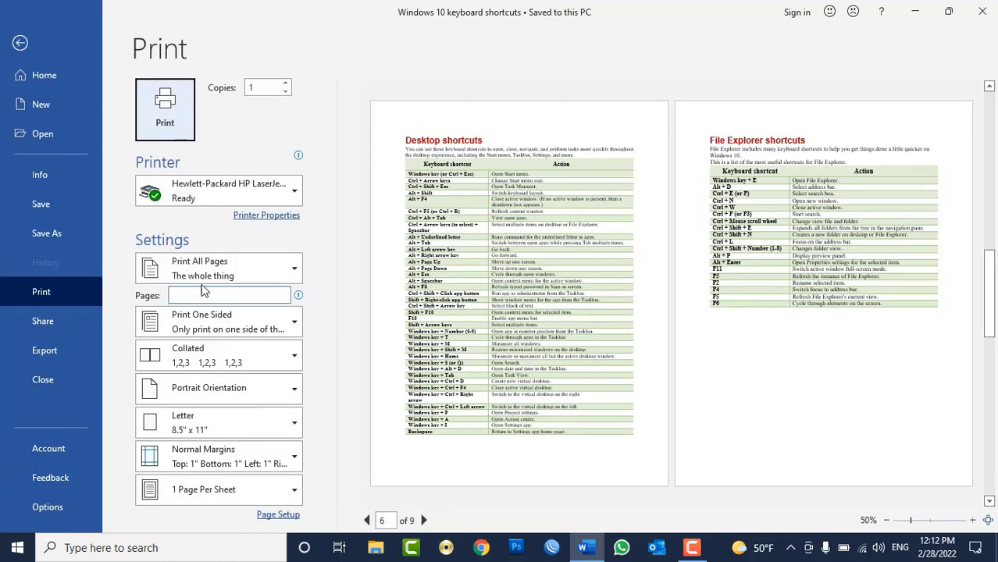
- Review the odd/even page options without changing them and go back to the document
{"action": "left_click", "coordinate": [246, 261]}
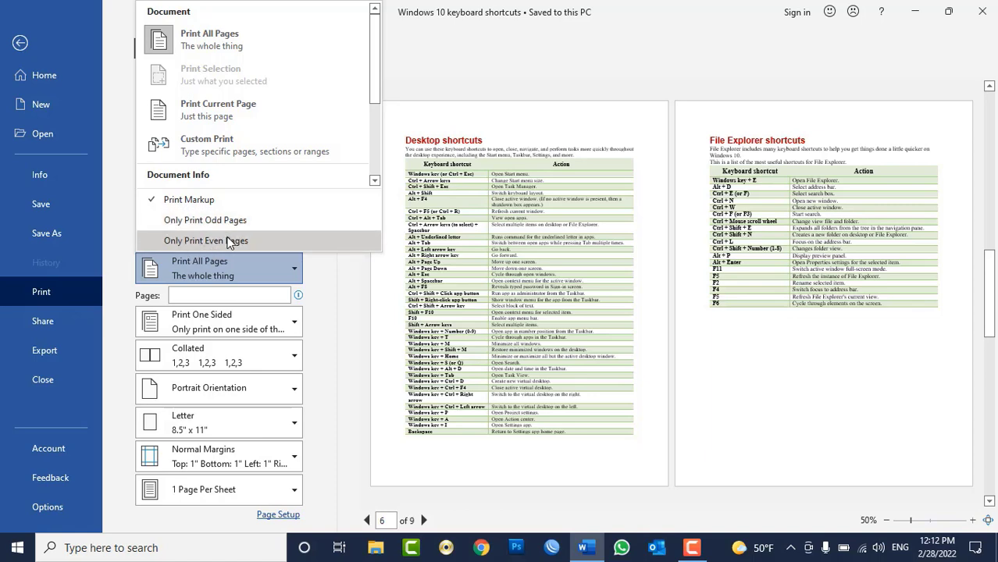
{"action": "key", "text": "Escape"}
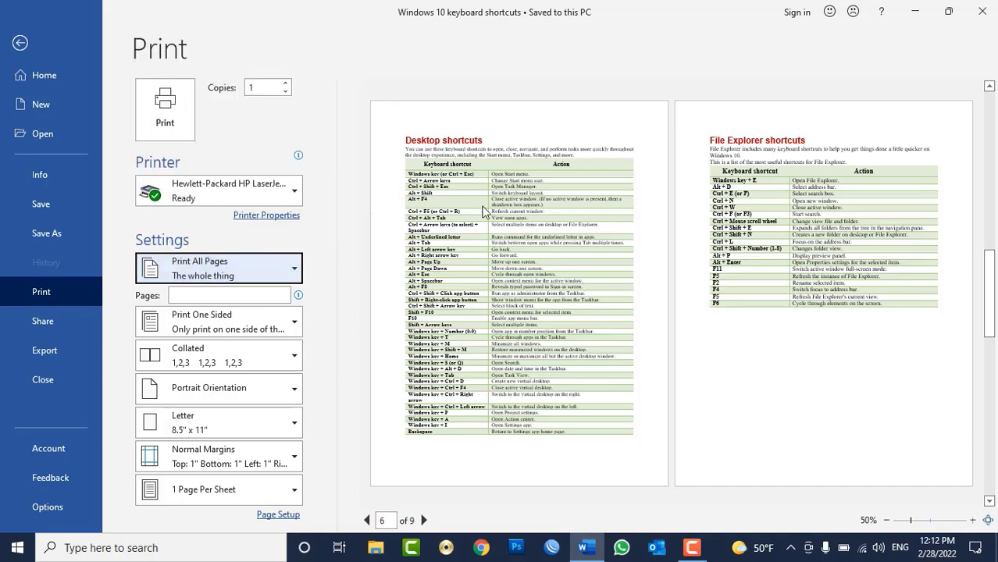
{"action": "key", "text": "Escape"}
{"action": "scroll", "coordinate": [948, 202], "scroll_direction": "up", "scroll_amount": 5}
- Insert Bold Numbers 2 'Page X of Y' numbers in the header and close header editing
{"action": "scroll", "coordinate": [948, 201], "scroll_direction": "up", "scroll_amount": 3}
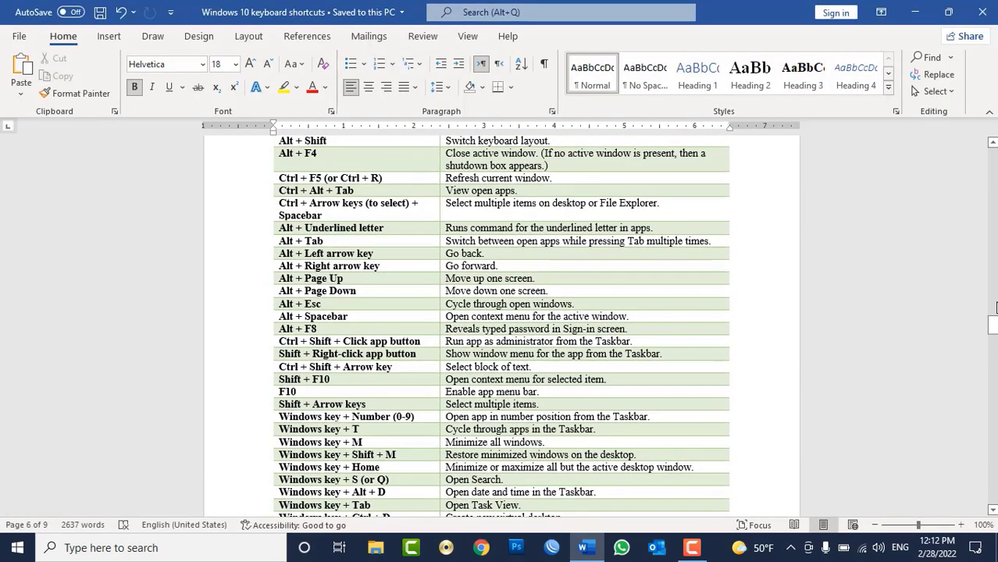
{"action": "left_click_drag", "start_coordinate": [993, 327], "coordinate": [992, 160]}
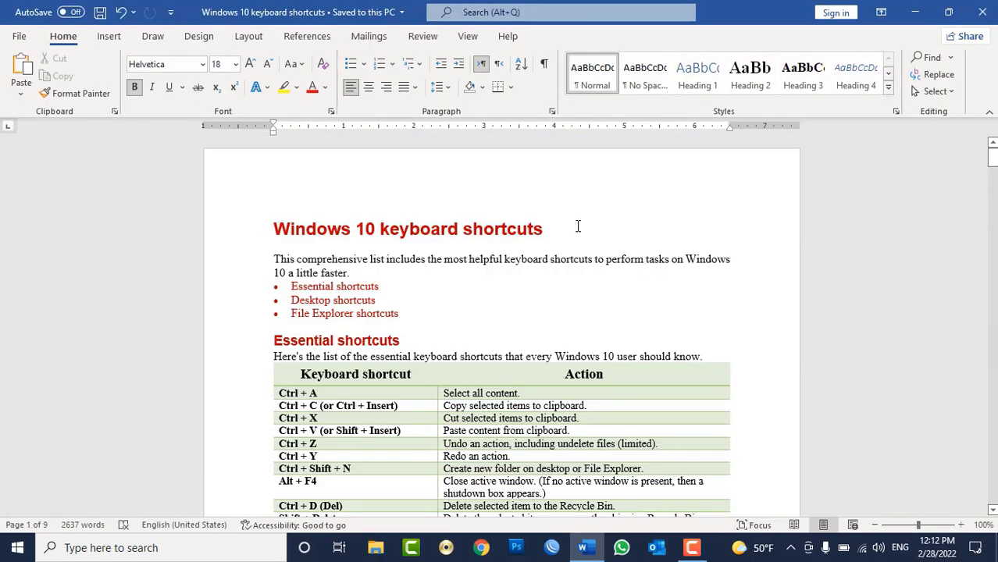
{"action": "double_click", "coordinate": [500, 166]}
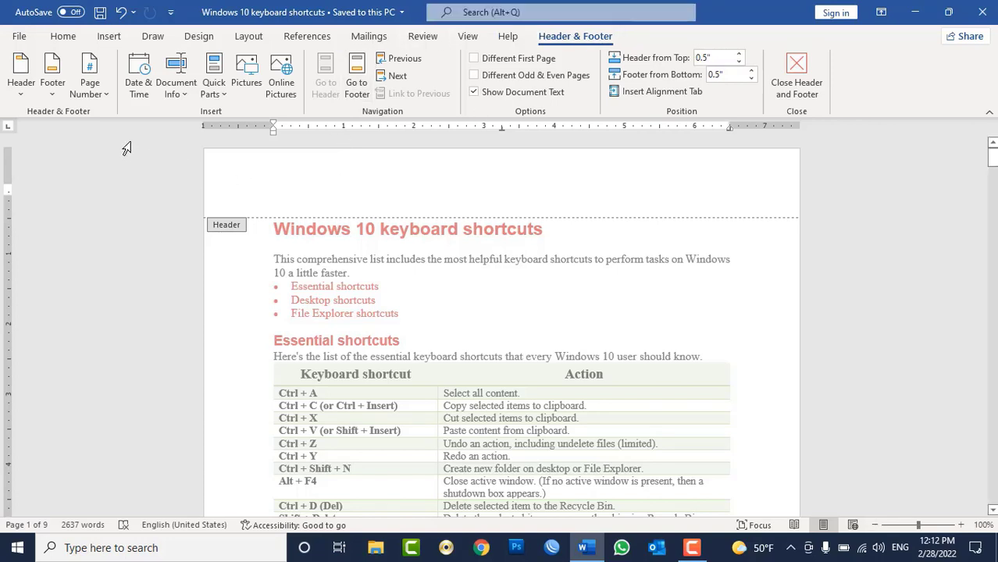
{"action": "left_click", "coordinate": [97, 93]}
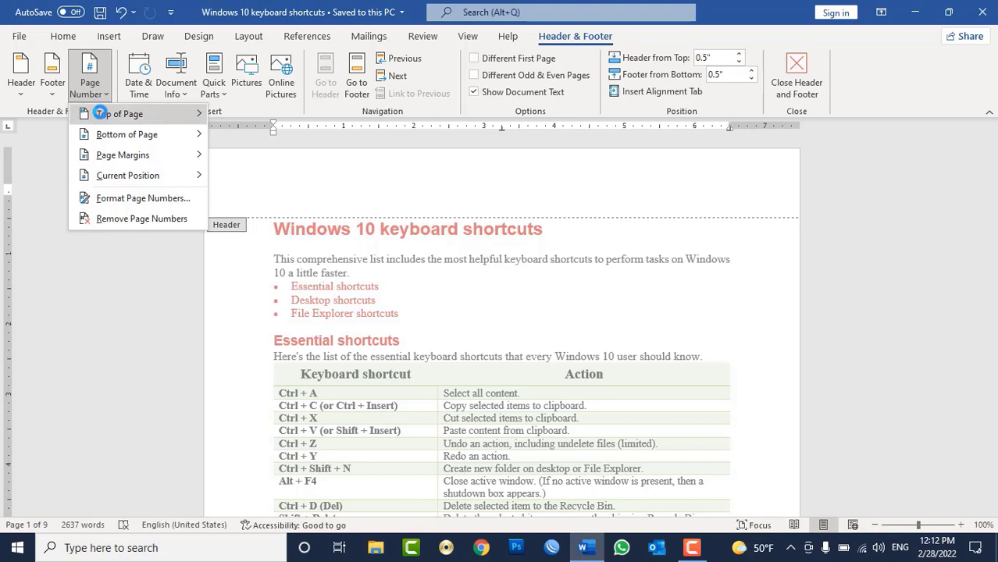
{"action": "mouse_move", "coordinate": [100, 113]}
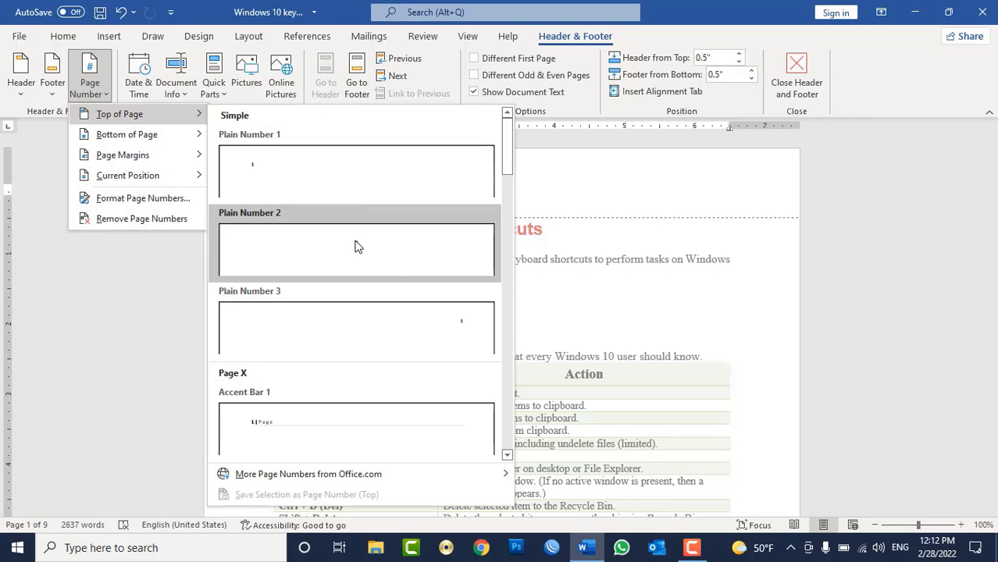
{"action": "scroll", "coordinate": [373, 255], "scroll_direction": "down", "scroll_amount": 3}
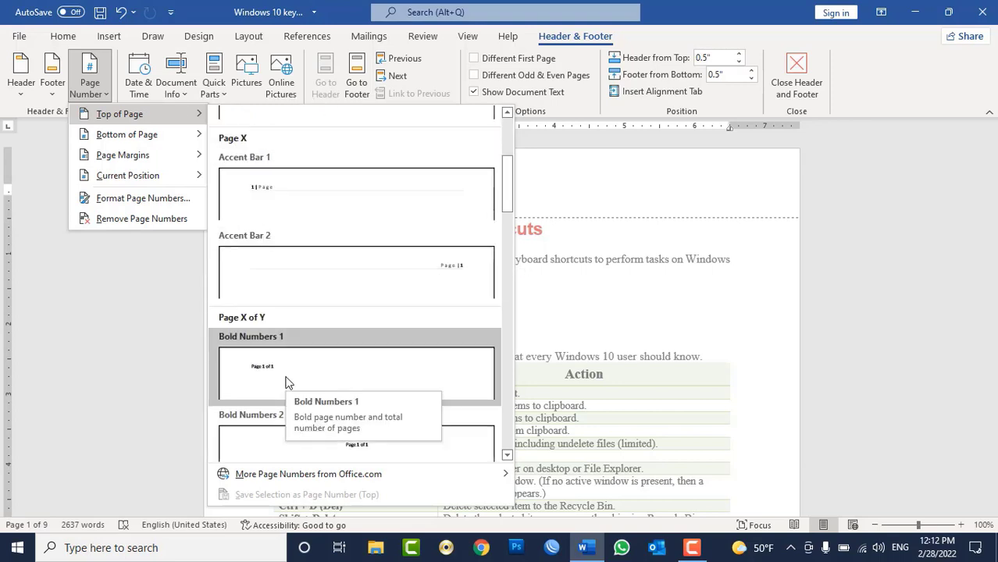
{"action": "left_click", "coordinate": [358, 452]}
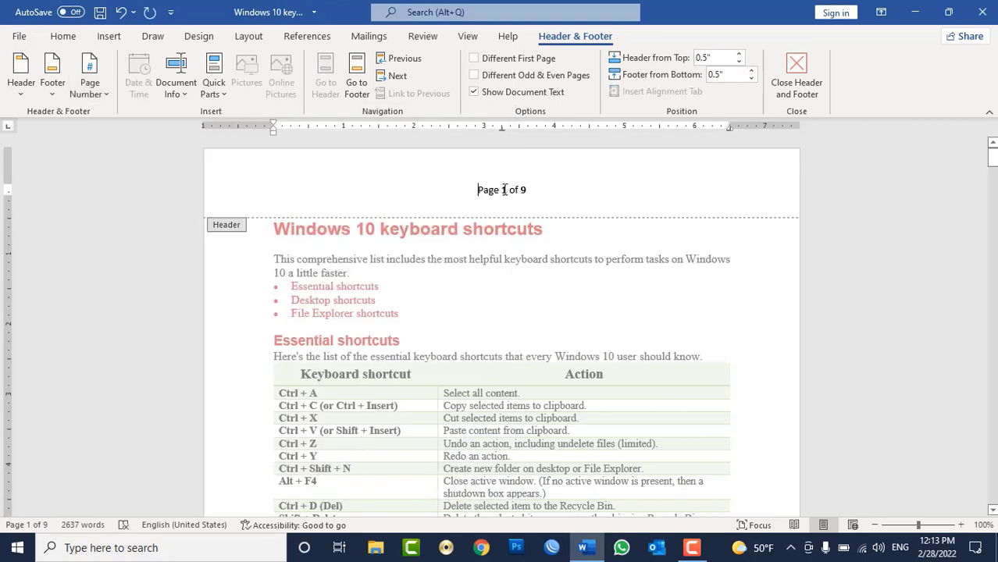
{"action": "scroll", "coordinate": [492, 190], "scroll_direction": "down", "scroll_amount": 4}
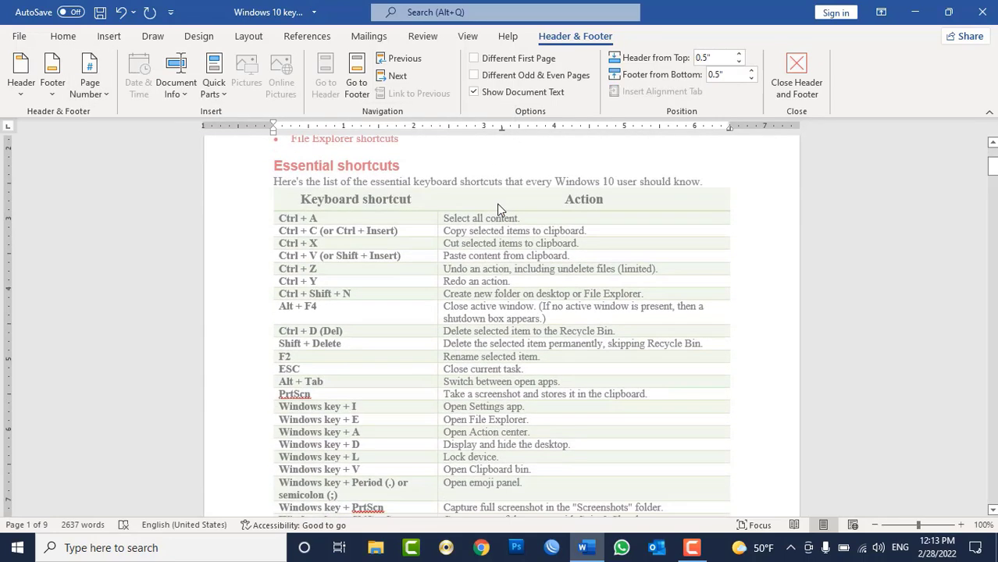
{"action": "scroll", "coordinate": [496, 195], "scroll_direction": "down", "scroll_amount": 5}
{"action": "scroll", "coordinate": [500, 206], "scroll_direction": "down", "scroll_amount": 6}
{"action": "scroll", "coordinate": [500, 205], "scroll_direction": "down", "scroll_amount": 1}
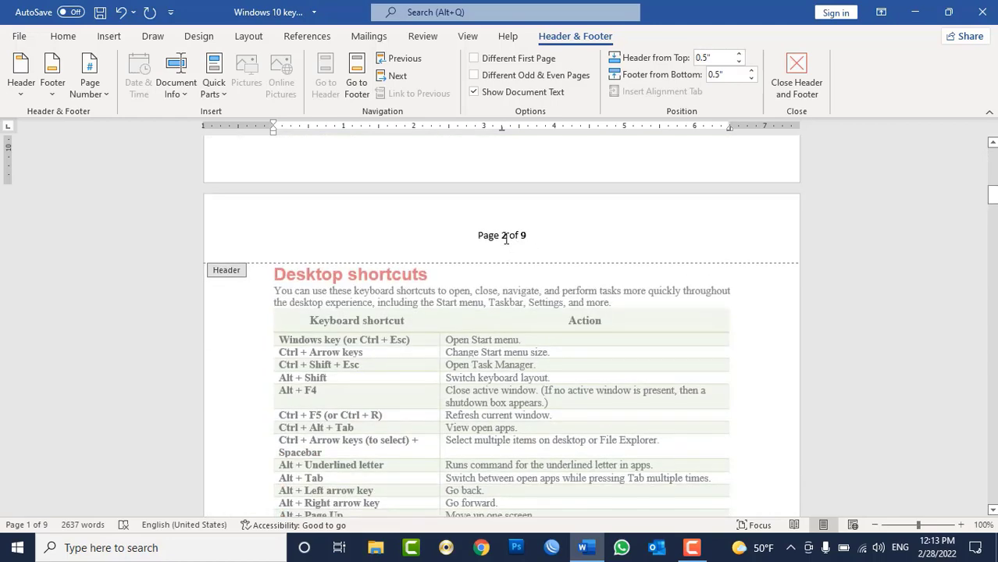
{"action": "left_click", "coordinate": [804, 80]}
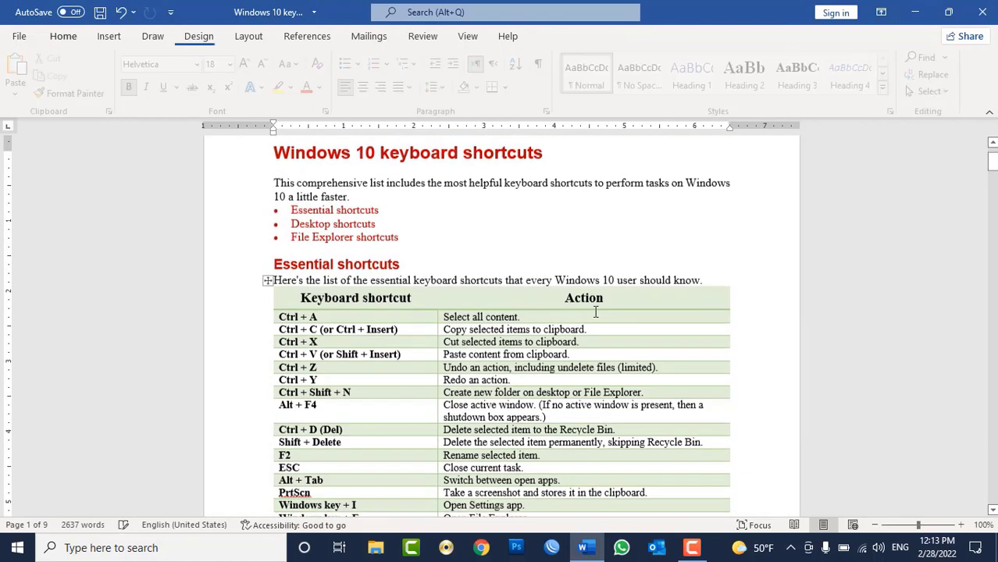
- Print only the odd pages of the 9-page shortcuts document
{"action": "left_click", "coordinate": [19, 36]}
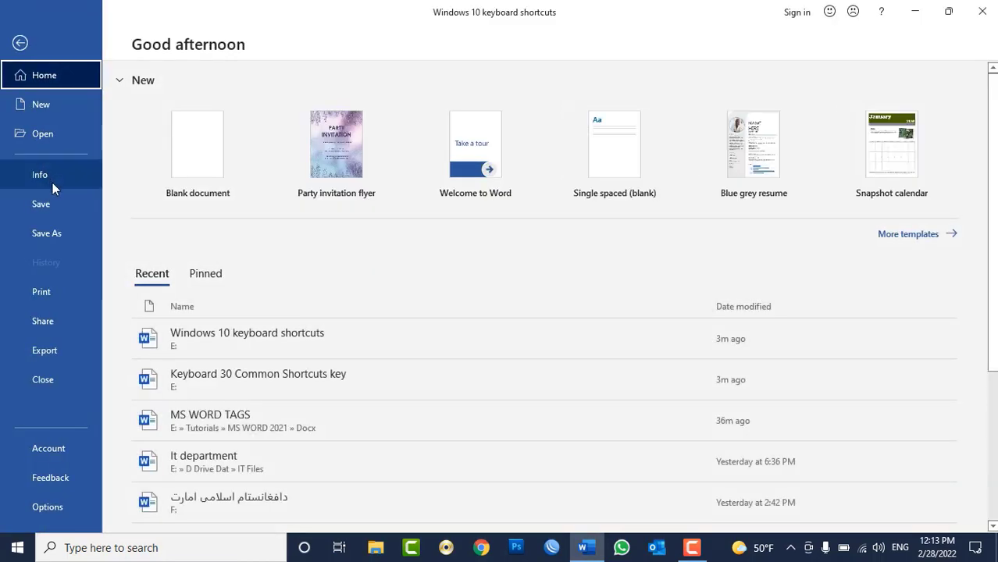
{"action": "left_click", "coordinate": [58, 294]}
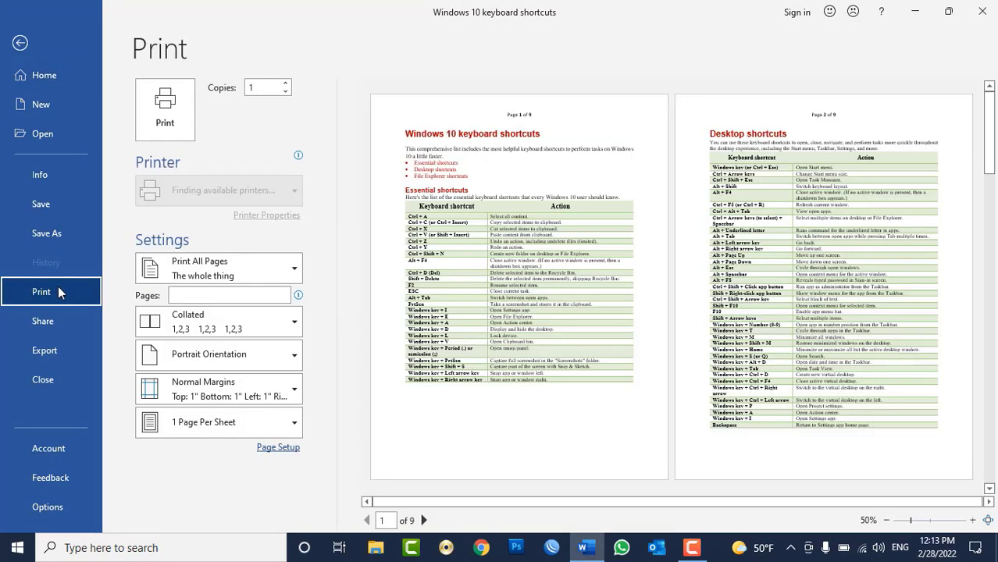
{"action": "left_click", "coordinate": [243, 264]}
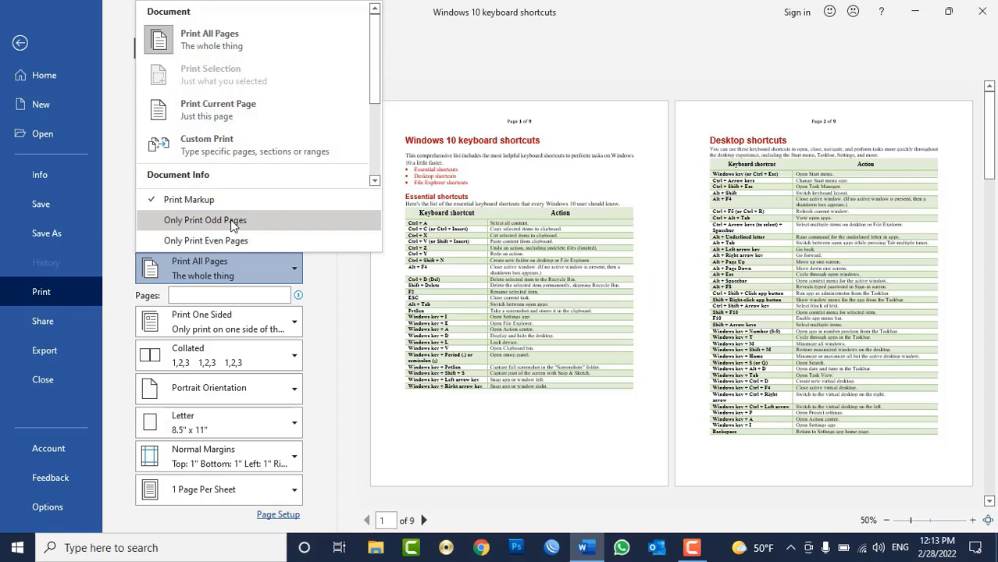
{"action": "left_click", "coordinate": [230, 219]}
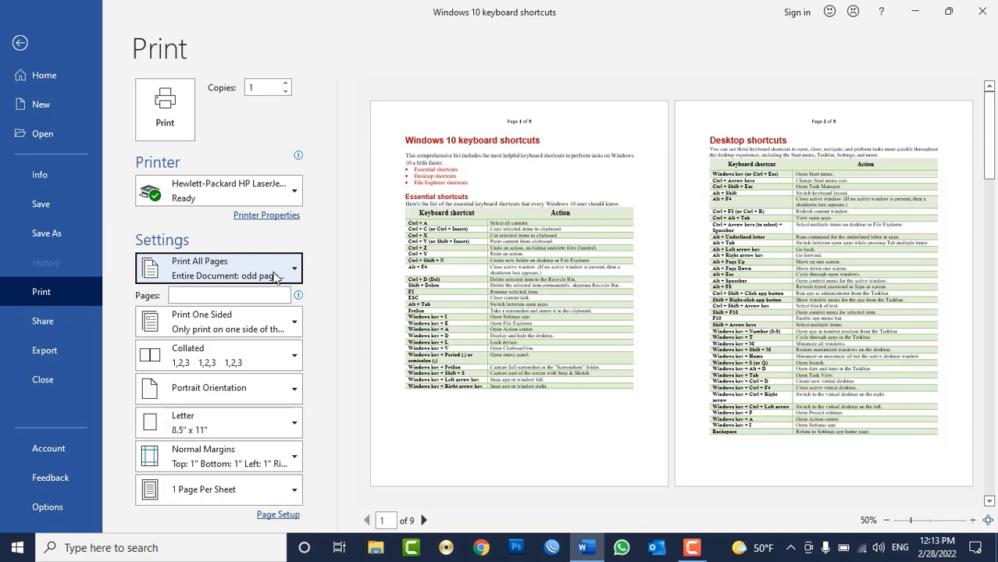
{"action": "left_click", "coordinate": [174, 139]}
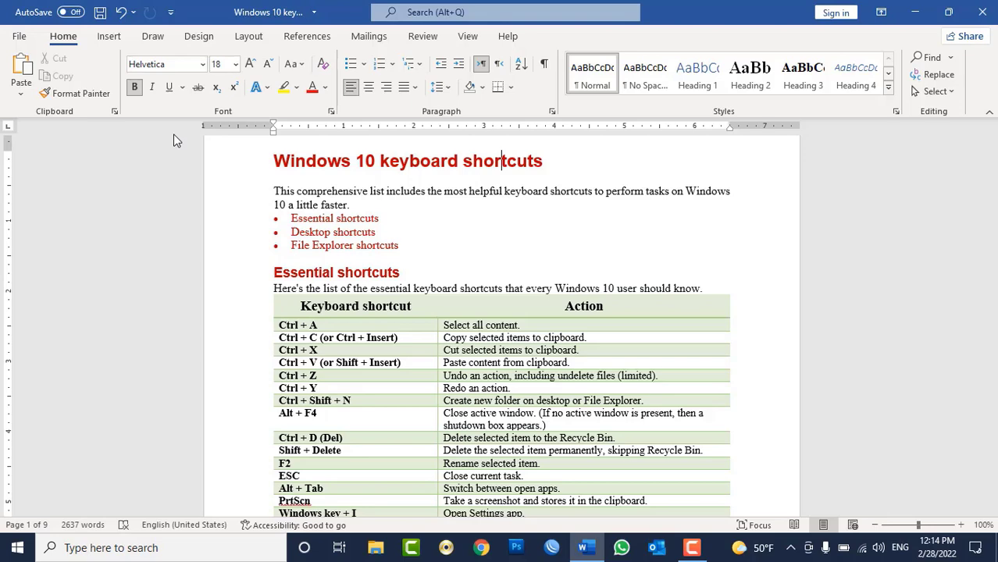
- Print only the even pages of the document
{"action": "key", "text": "ctrl+p"}
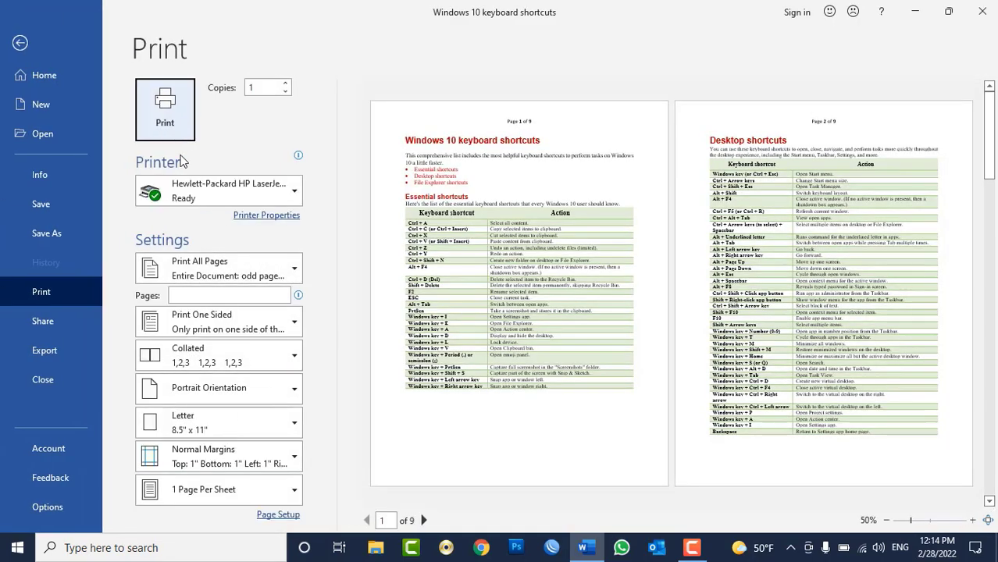
{"action": "left_click", "coordinate": [196, 259]}
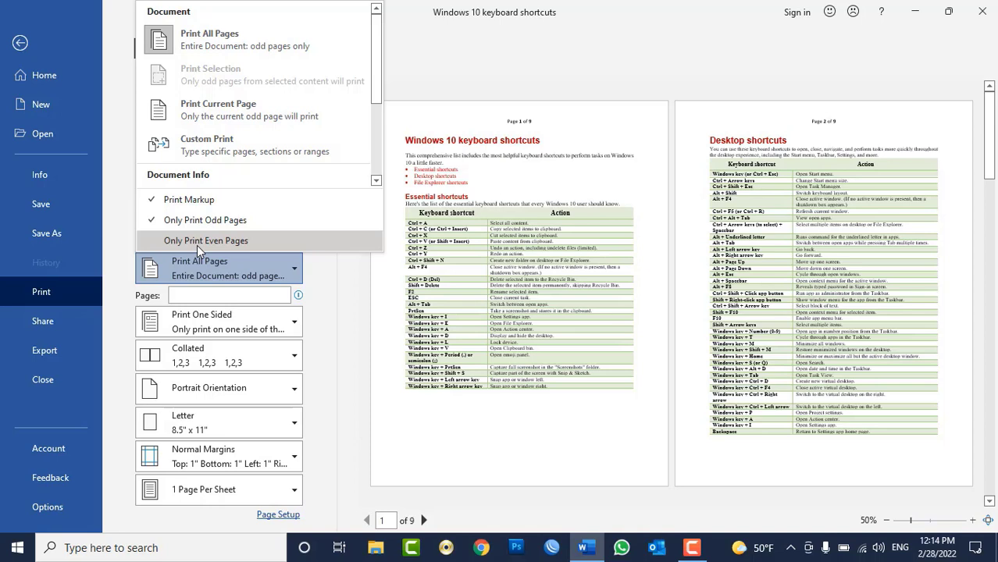
{"action": "left_click", "coordinate": [197, 245]}
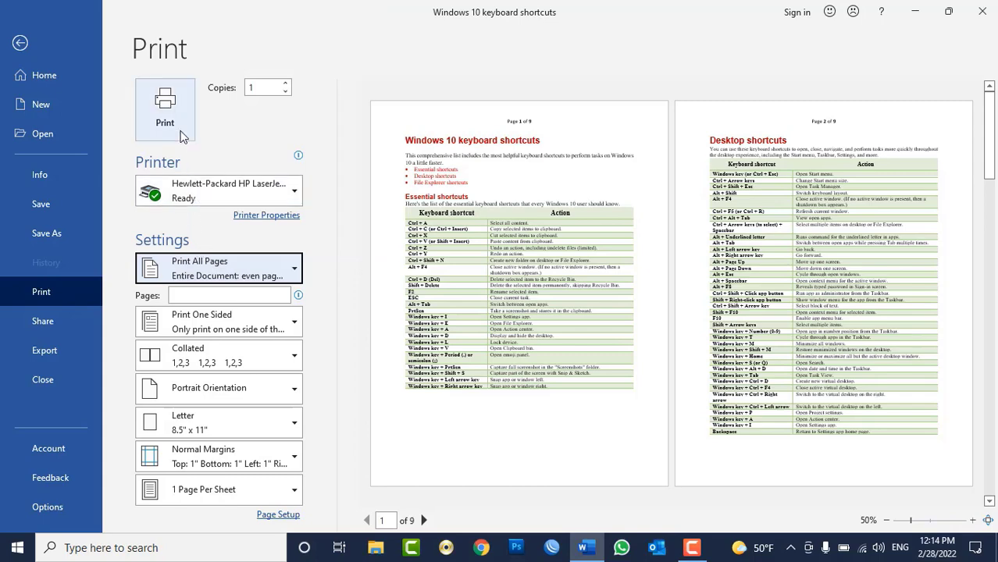
{"action": "left_click", "coordinate": [165, 110]}
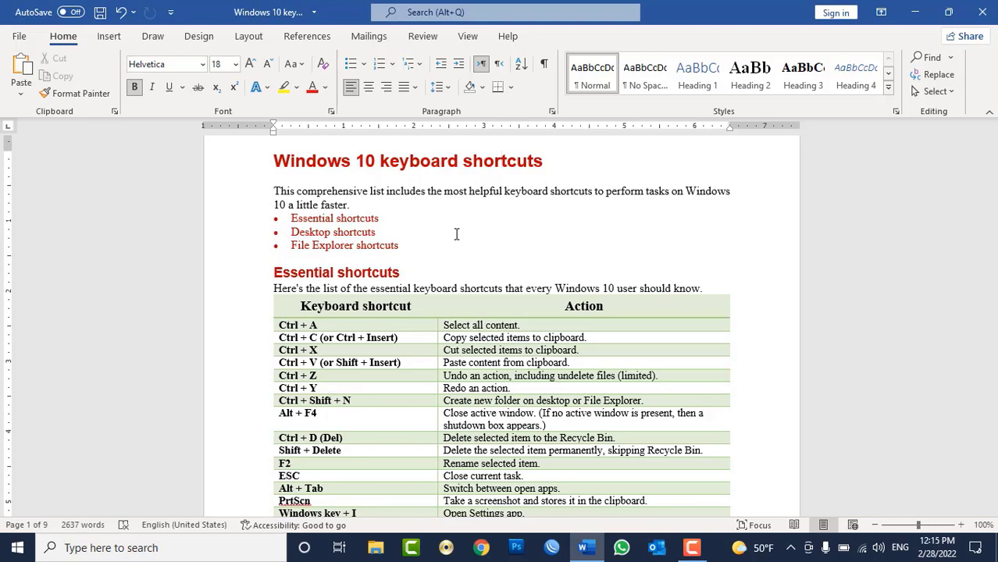
- Reopen Print and switch the print range to Custom Print through the Pages box
{"action": "key", "text": "ctrl+p"}
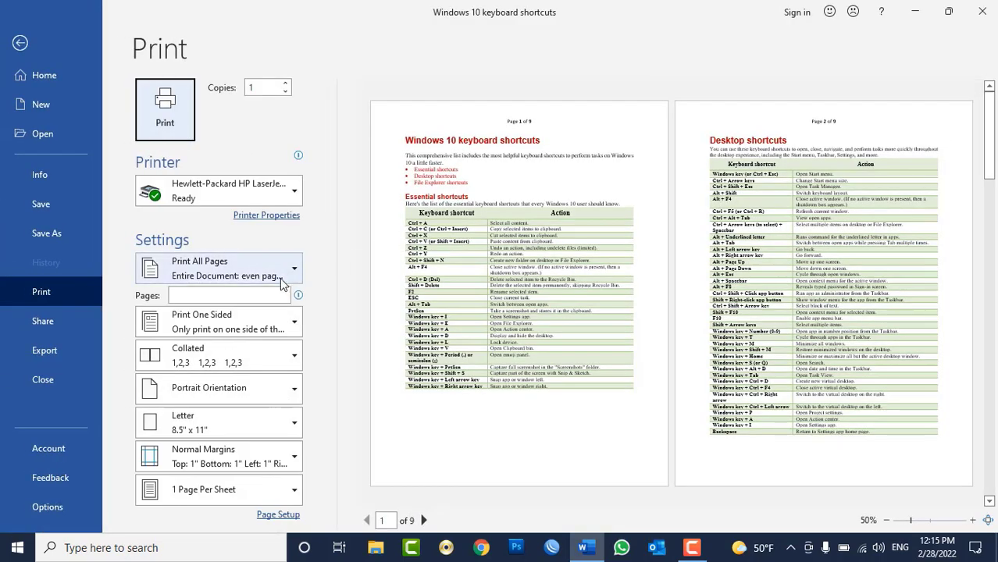
{"action": "left_click", "coordinate": [281, 277]}
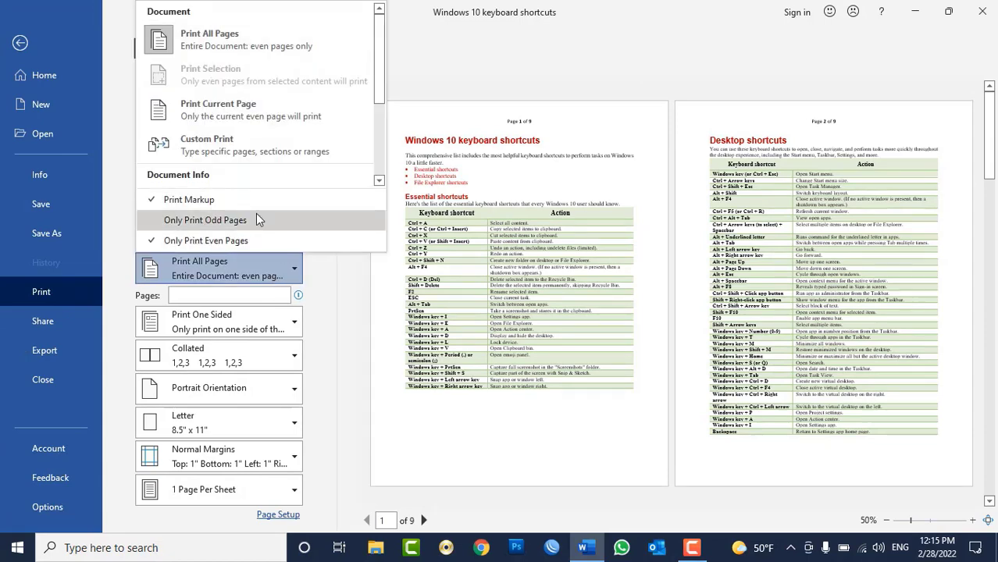
{"action": "scroll", "coordinate": [263, 147], "scroll_direction": "down", "scroll_amount": 3}
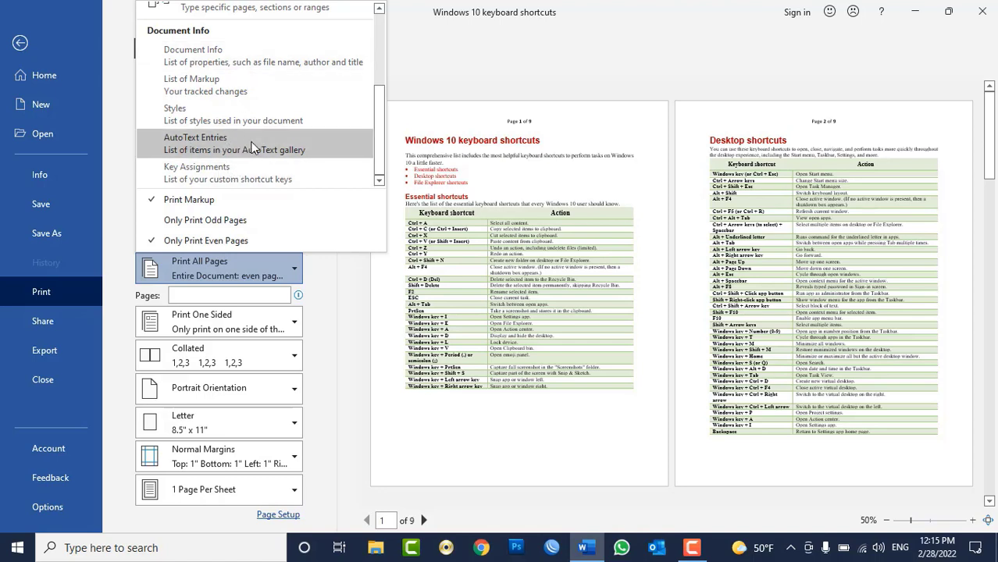
{"action": "scroll", "coordinate": [258, 140], "scroll_direction": "up", "scroll_amount": 2}
{"action": "scroll", "coordinate": [279, 116], "scroll_direction": "up", "scroll_amount": 2}
{"action": "left_click", "coordinate": [401, 81]}
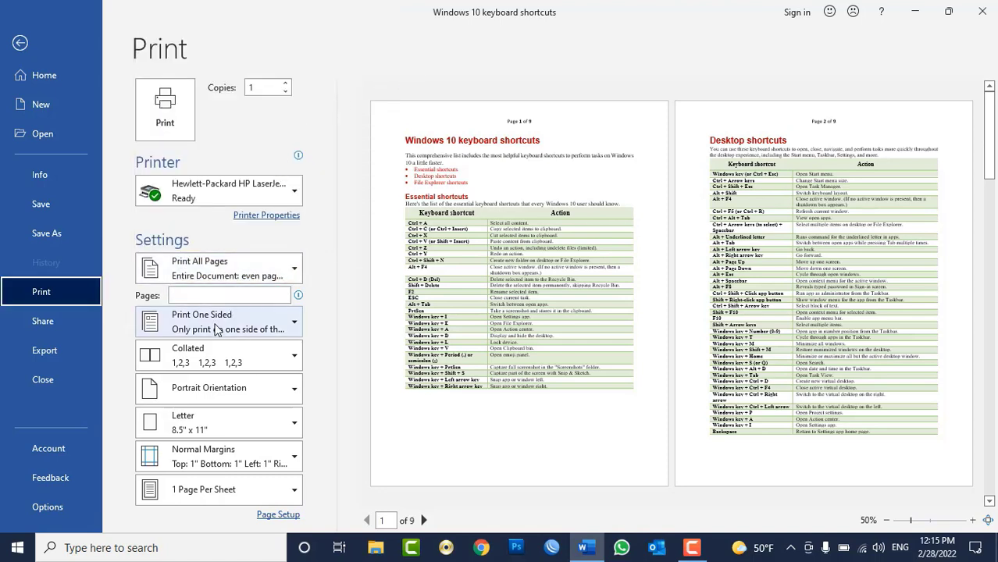
{"action": "left_click", "coordinate": [173, 295]}
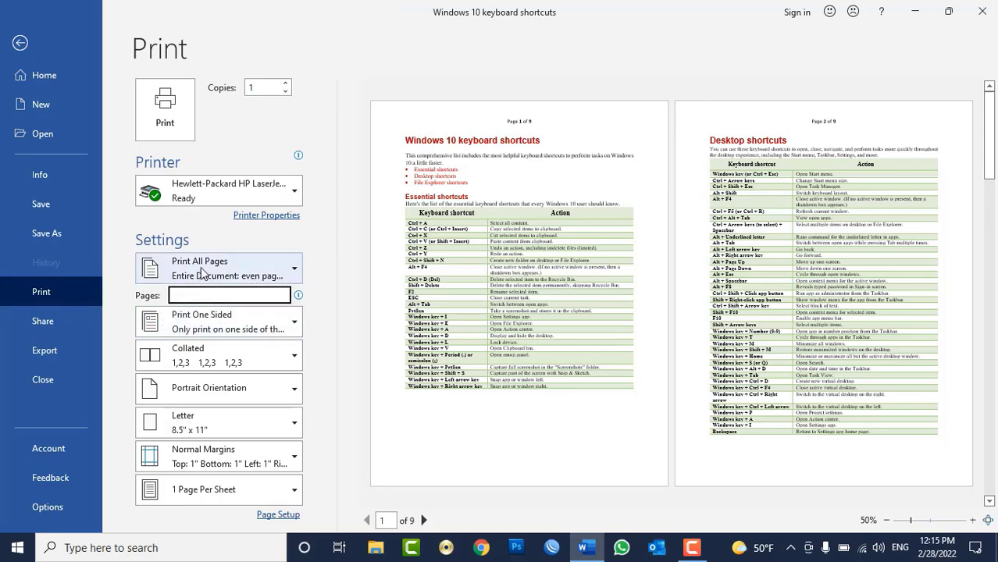
{"action": "left_click", "coordinate": [201, 272]}
- Select Custom Print as the range and show the Print One Sided choices
{"action": "left_click", "coordinate": [234, 149]}
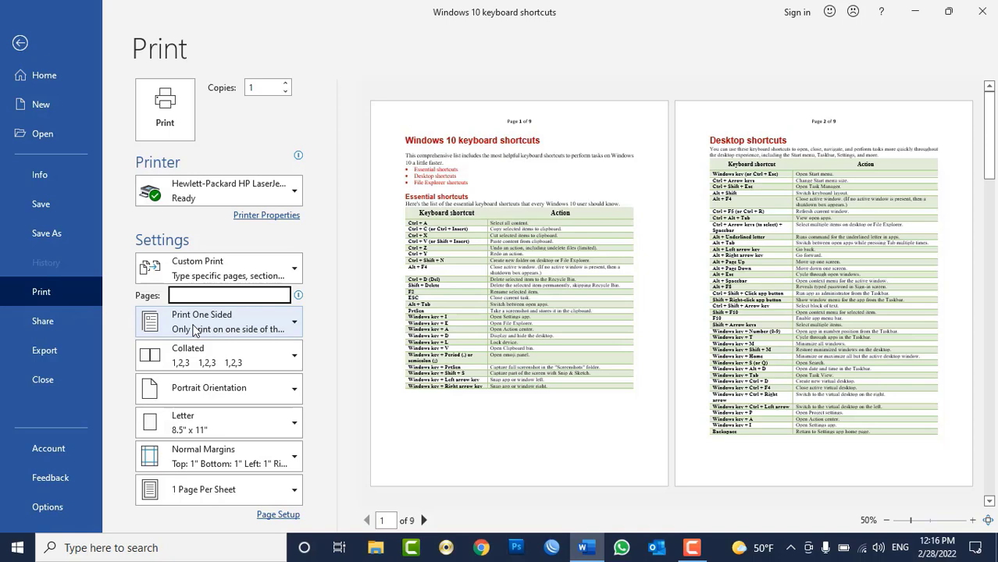
{"action": "left_click", "coordinate": [195, 331]}
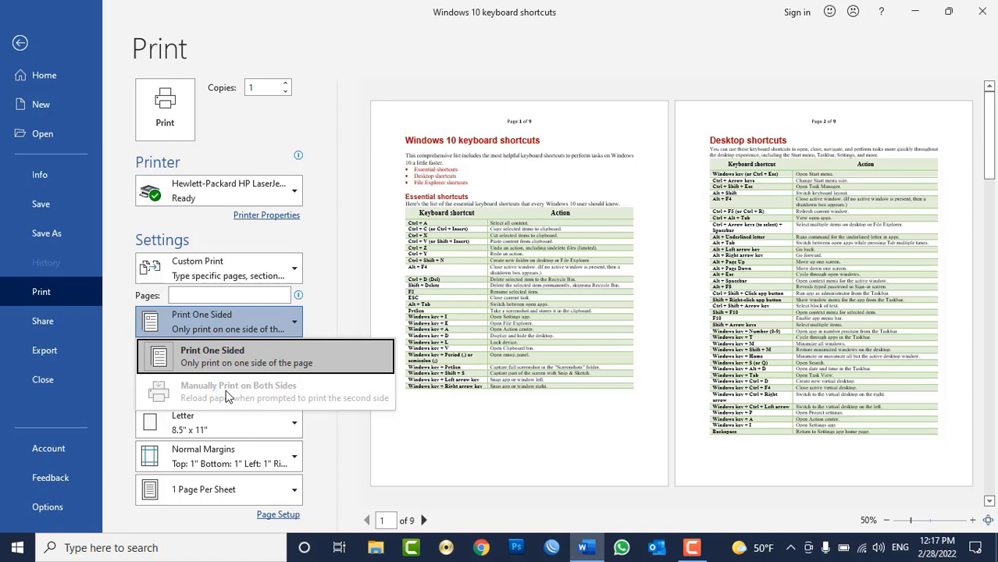
- Keep Print One Sided, raise Copies to 3, and keep Collated selected
{"action": "left_click", "coordinate": [219, 331]}
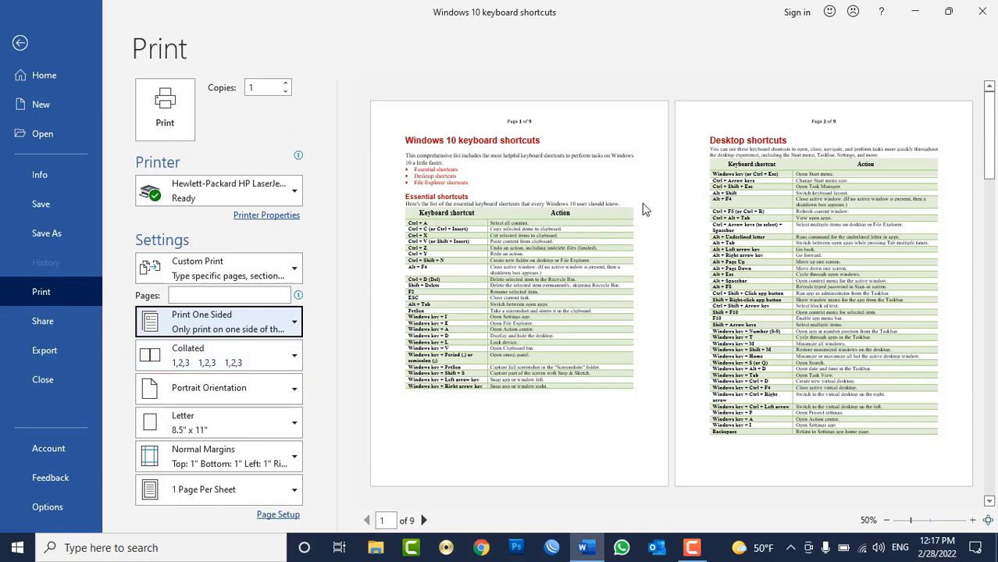
{"action": "left_click", "coordinate": [286, 86]}
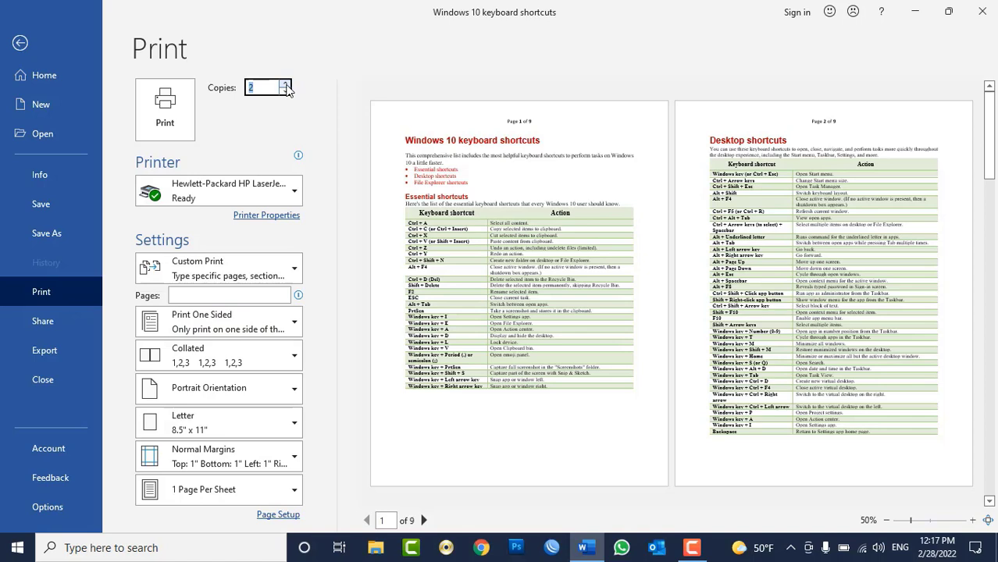
{"action": "type", "text": "3"}
{"action": "left_click", "coordinate": [271, 87]}
{"action": "left_click", "coordinate": [219, 357]}
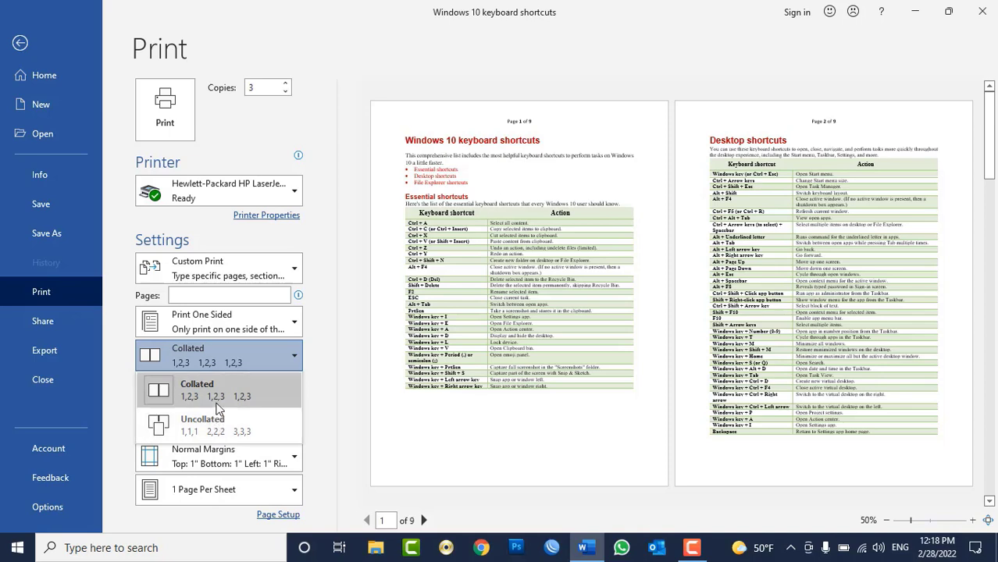
{"action": "left_click", "coordinate": [226, 399]}
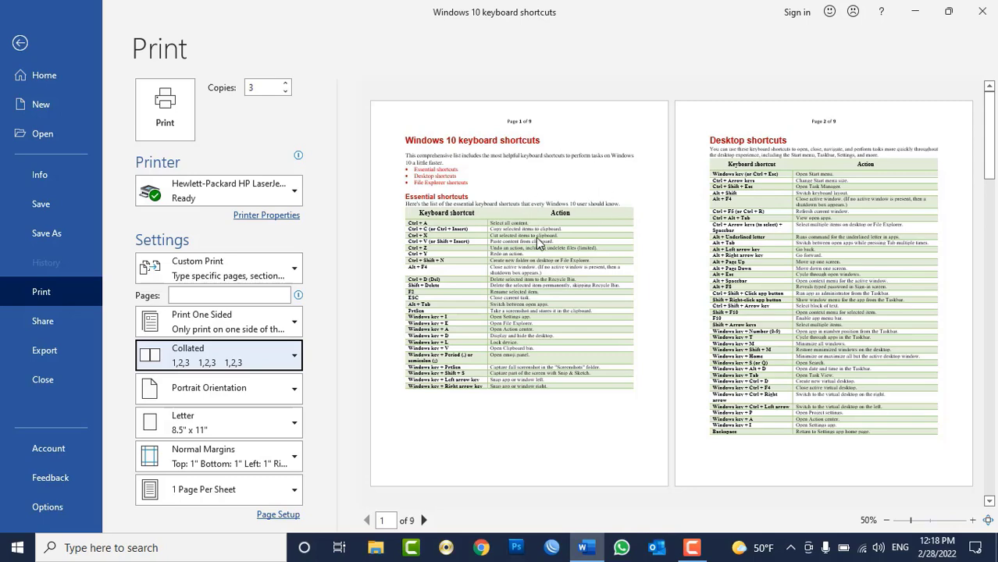
- Copy the keyboard shortcuts table into a new blank document, Document1
{"action": "key", "text": "Escape"}
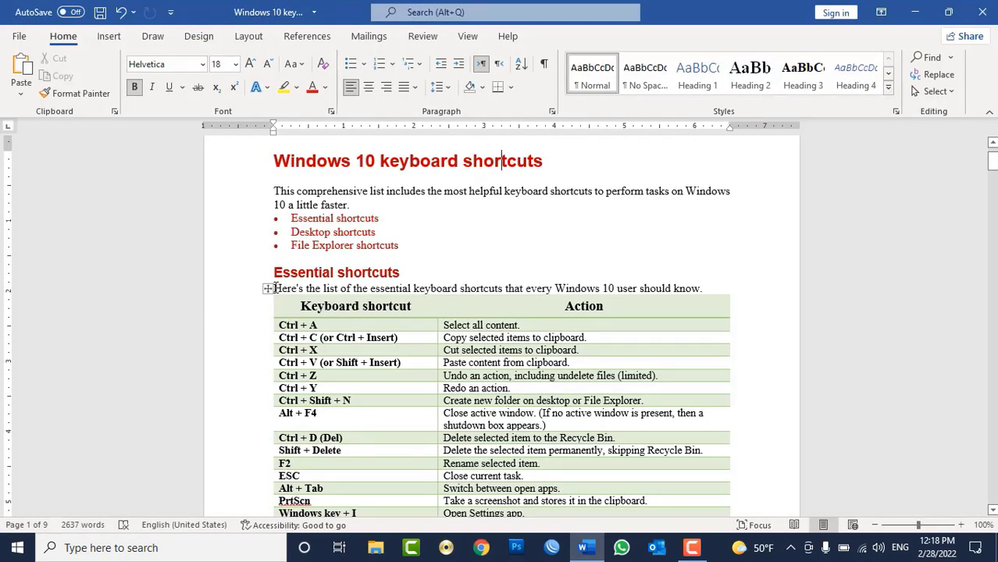
{"action": "left_click", "coordinate": [268, 289]}
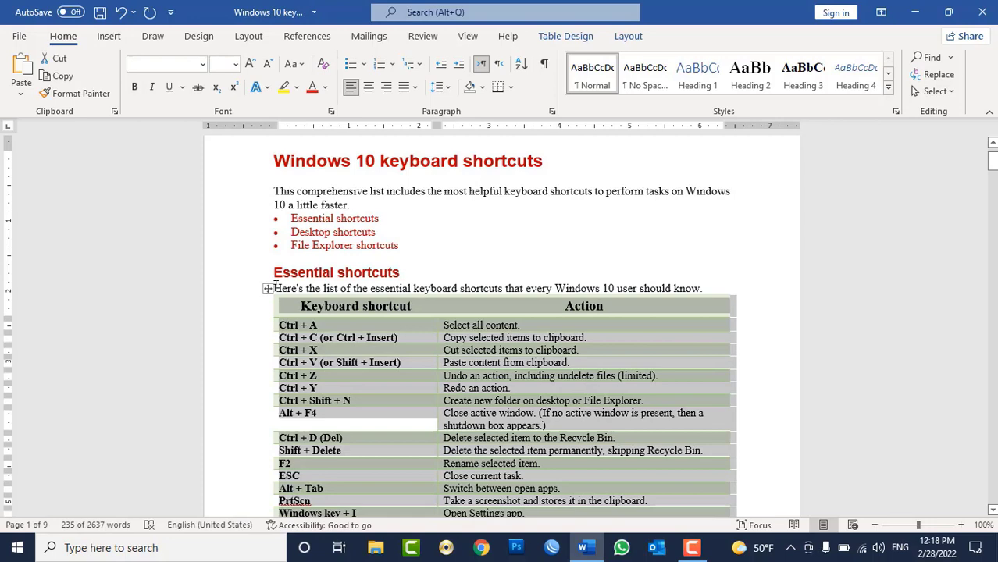
{"action": "key", "text": "ctrl+n"}
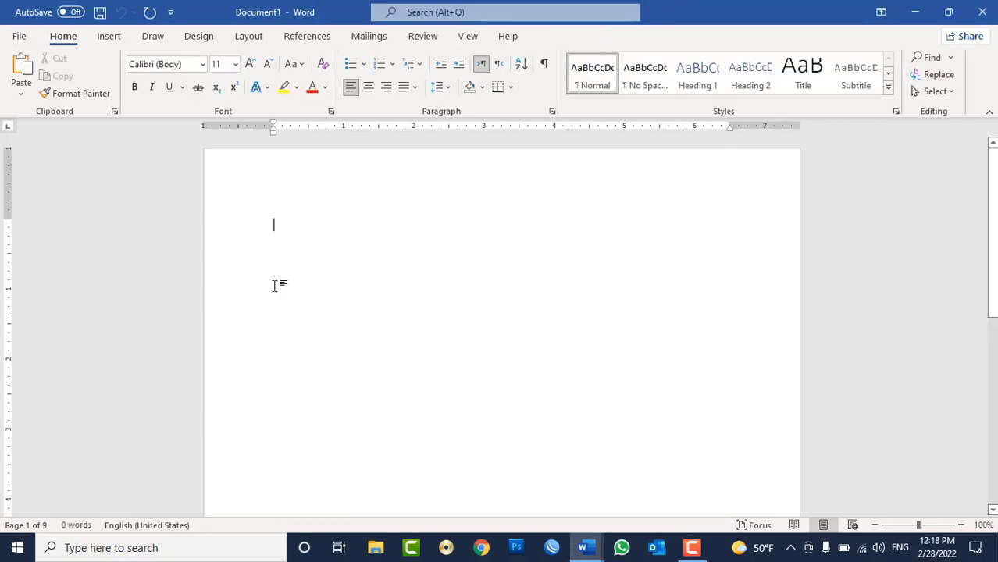
{"action": "key", "text": "ctrl+v"}
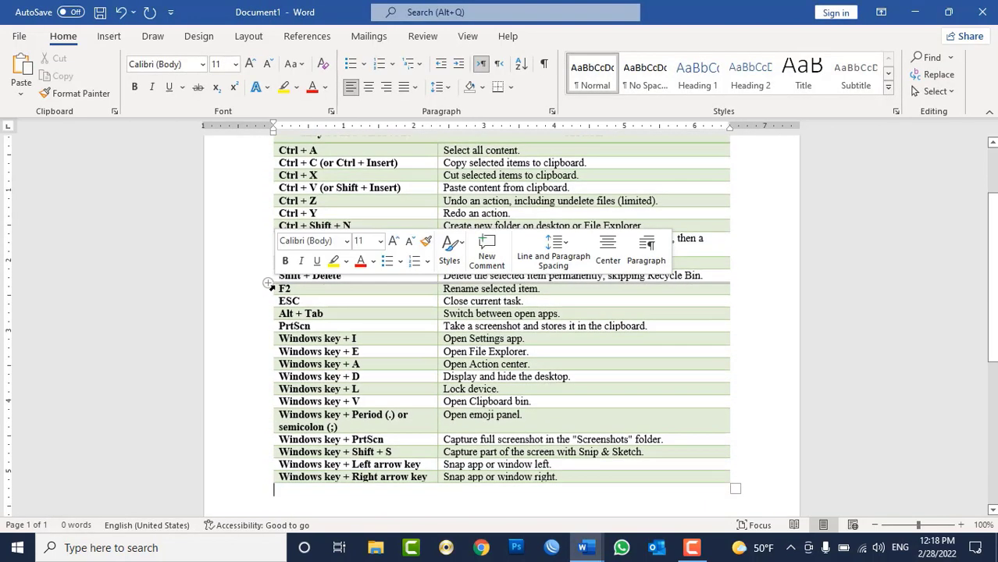
- Widen the pasted Keyboard shortcut/Action table out toward the right margin
{"action": "left_click", "coordinate": [694, 427]}
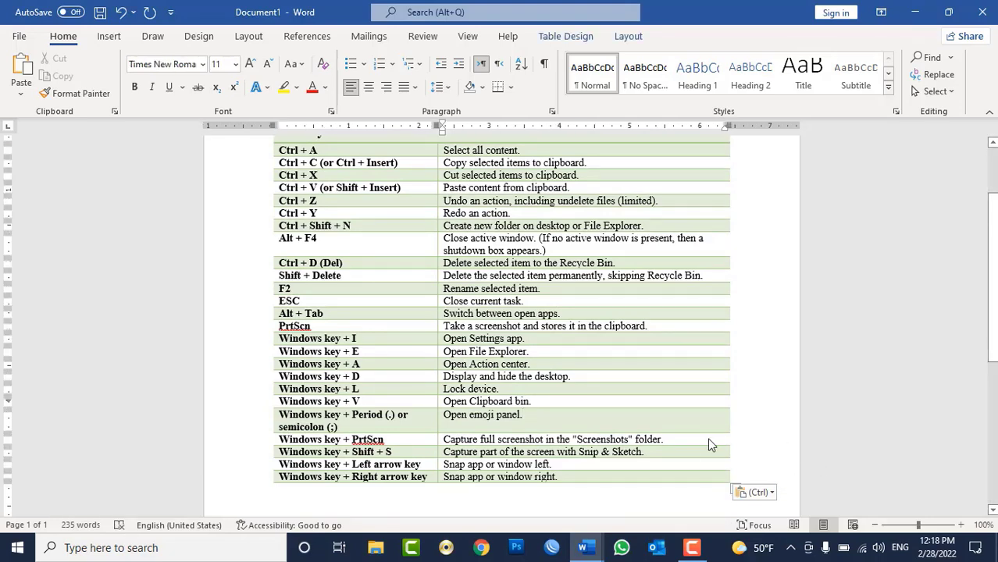
{"action": "scroll", "coordinate": [703, 424], "scroll_direction": "down", "scroll_amount": 2}
{"action": "key", "text": "Down"}
{"action": "key", "text": "Down"}
{"action": "key", "text": "Down"}
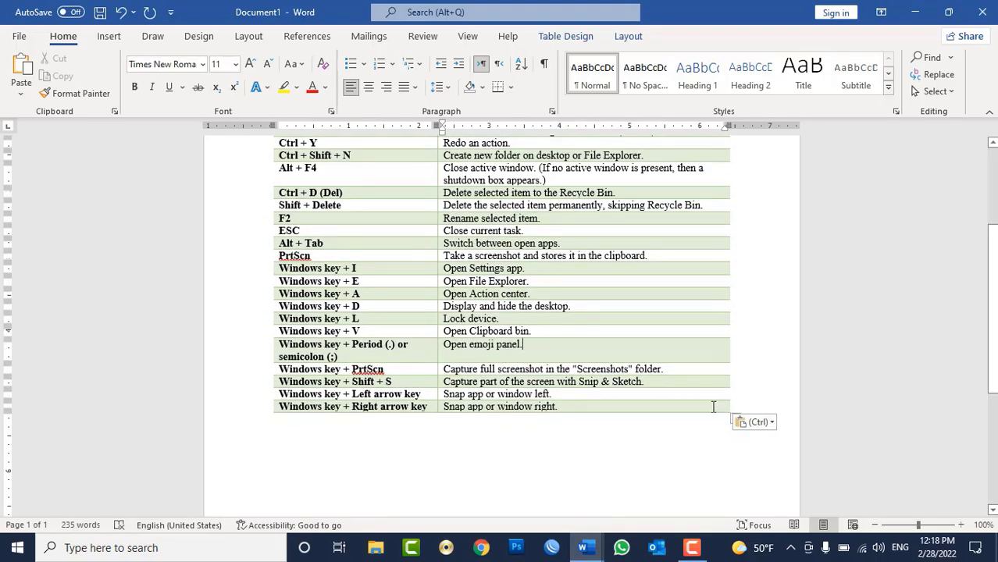
{"action": "left_click_drag", "start_coordinate": [733, 415], "coordinate": [798, 406]}
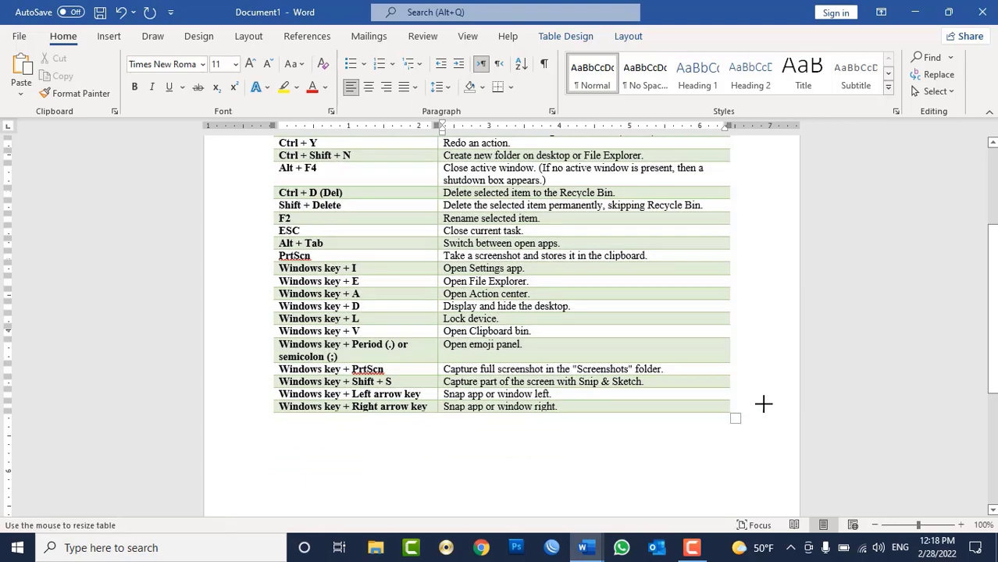
{"action": "scroll", "coordinate": [794, 404], "scroll_direction": "up", "scroll_amount": 3}
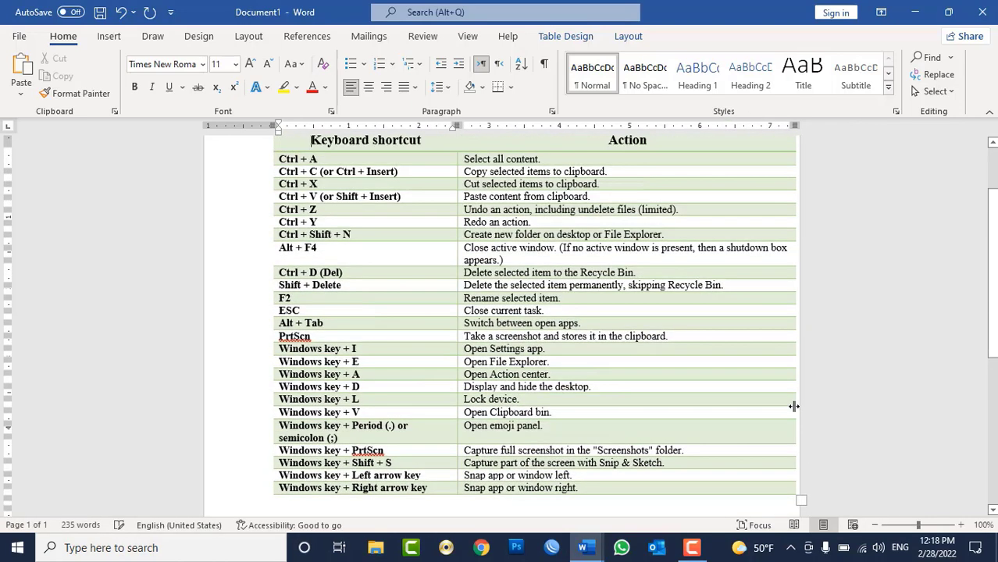
{"action": "scroll", "coordinate": [744, 385], "scroll_direction": "up", "scroll_amount": 2}
{"action": "left_click", "coordinate": [644, 329]}
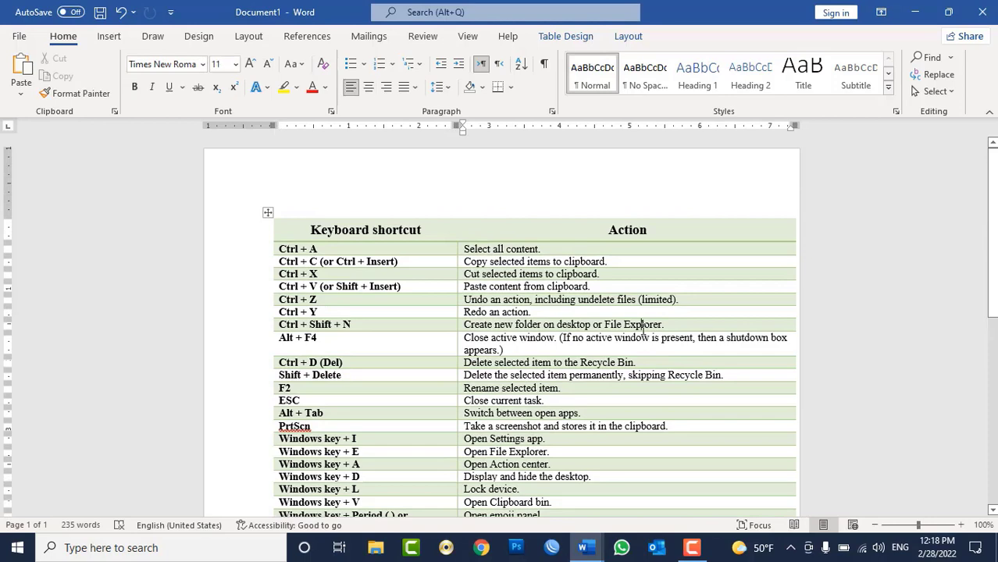
- Preview the document in Landscape orientation in the print settings
{"action": "key", "text": "ctrl+p"}
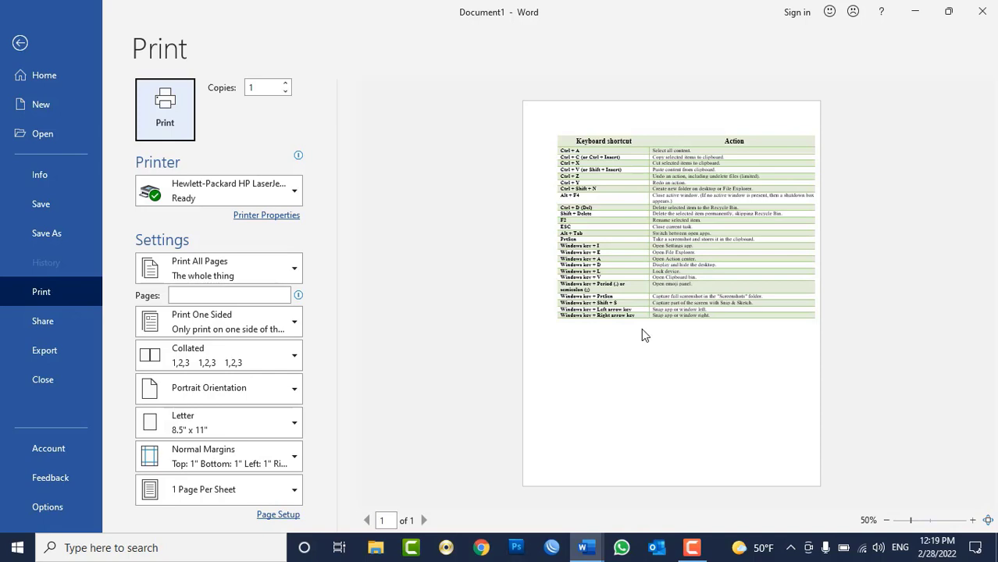
{"action": "left_click", "coordinate": [241, 390]}
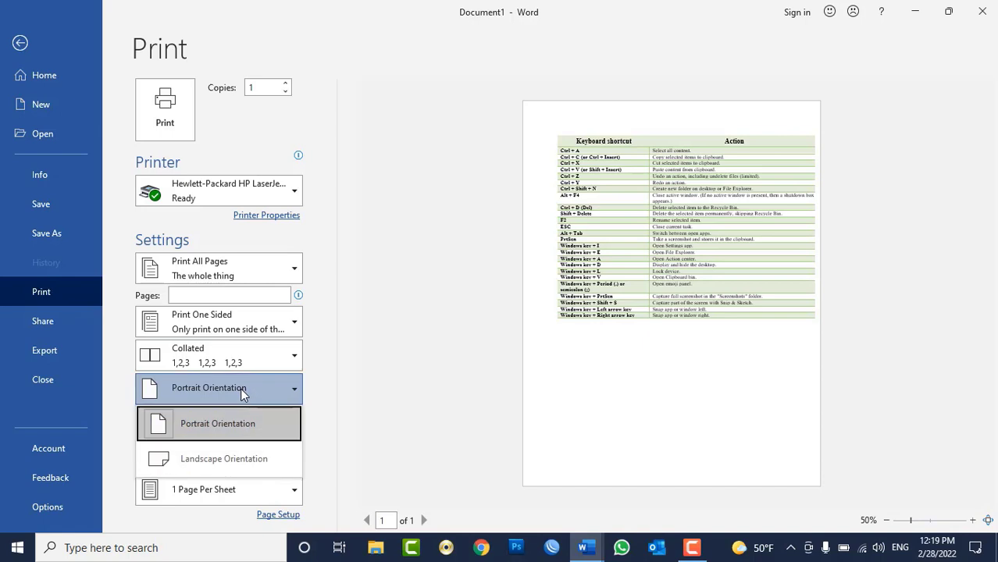
{"action": "left_click", "coordinate": [241, 459]}
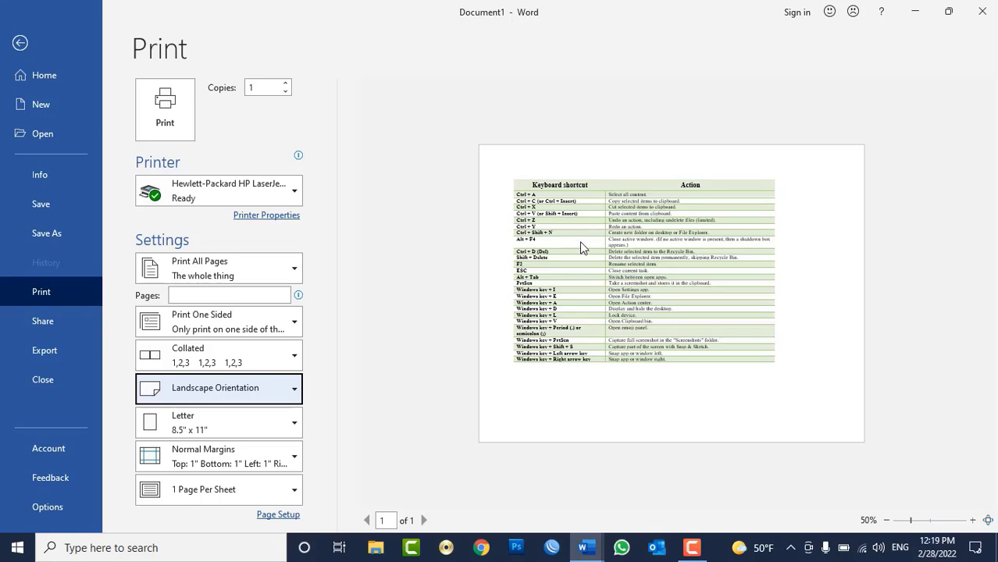
{"action": "key", "text": "Escape"}
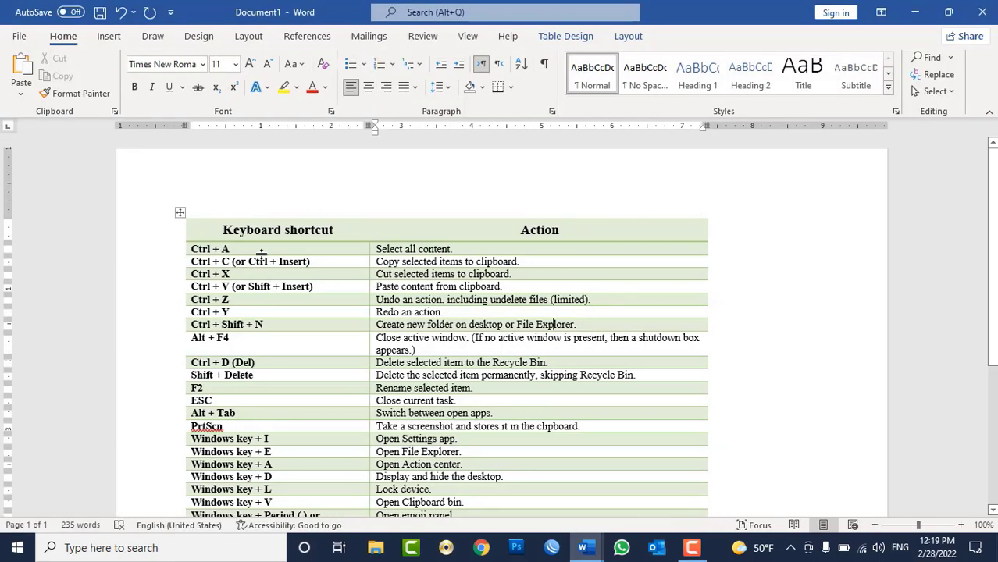
- Centre the shortcuts table horizontally on the page and set the orientation back to Portrait
{"action": "left_click", "coordinate": [181, 212]}
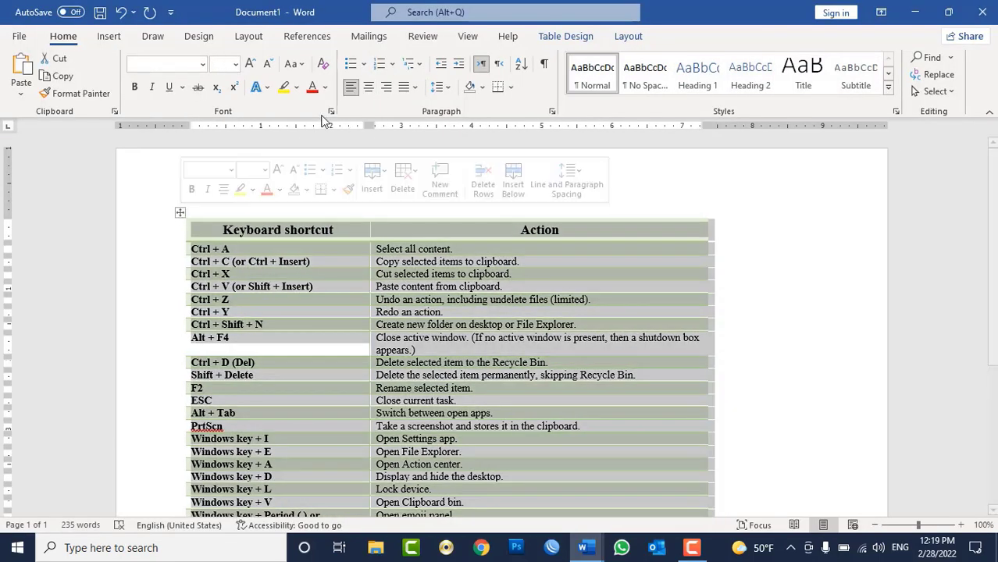
{"action": "left_click", "coordinate": [368, 88]}
{"action": "key", "text": "ctrl+p"}
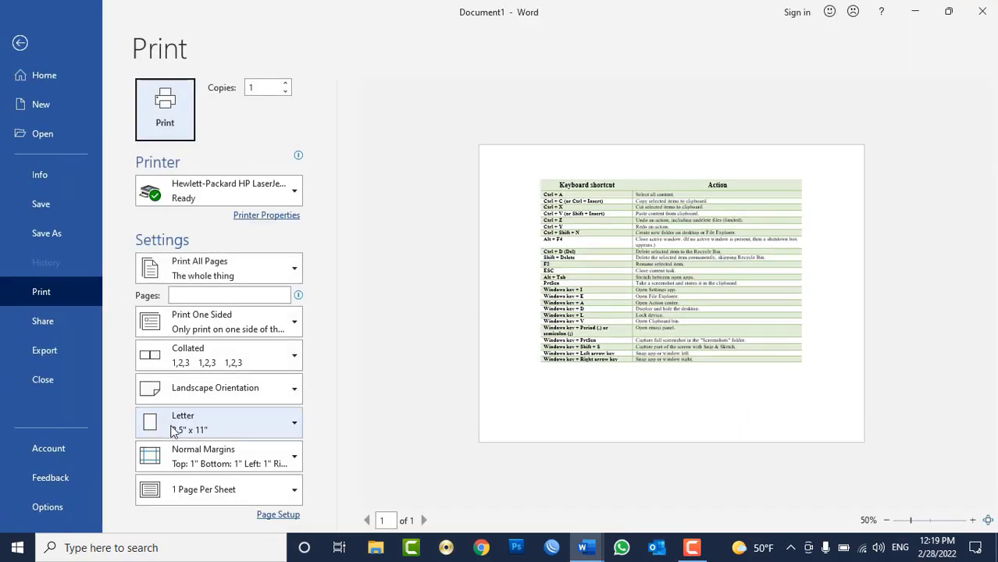
{"action": "left_click", "coordinate": [218, 404]}
{"action": "left_click", "coordinate": [218, 424]}
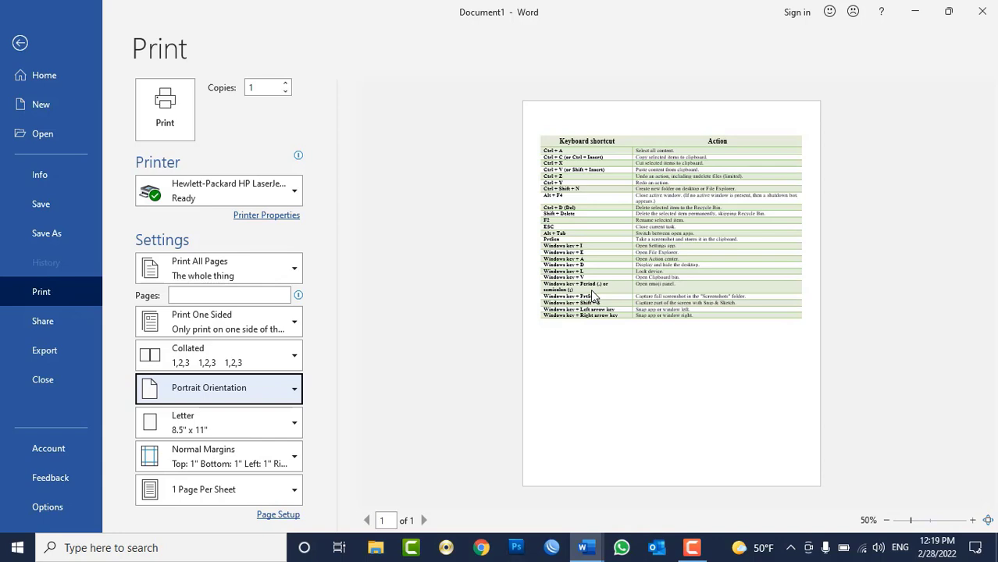
- Set the paper size to A4 (8.27" x 11.69") and confirm it stays selected
{"action": "left_click", "coordinate": [265, 430]}
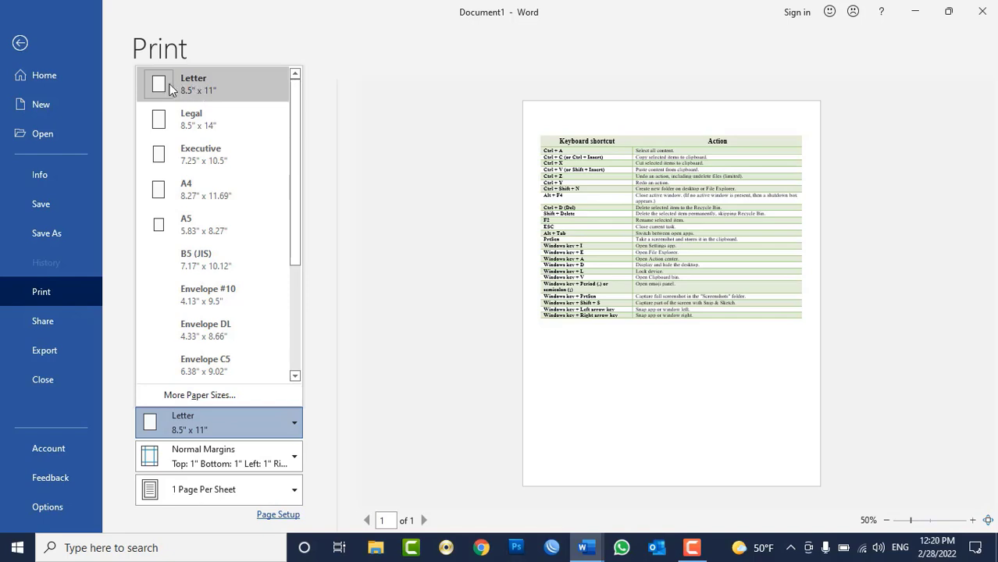
{"action": "left_click", "coordinate": [187, 195]}
{"action": "mouse_move", "coordinate": [185, 195]}
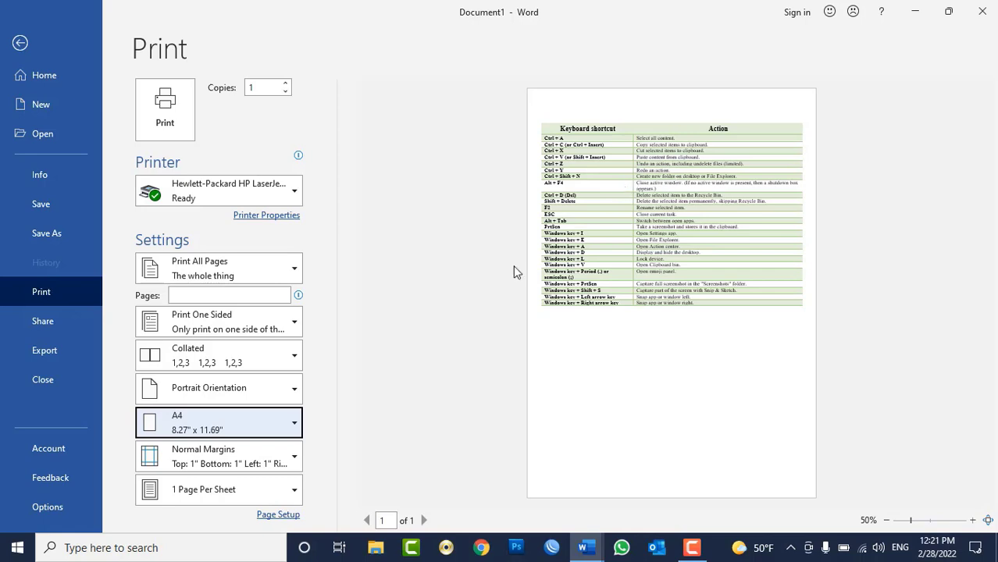
{"action": "left_click", "coordinate": [260, 422]}
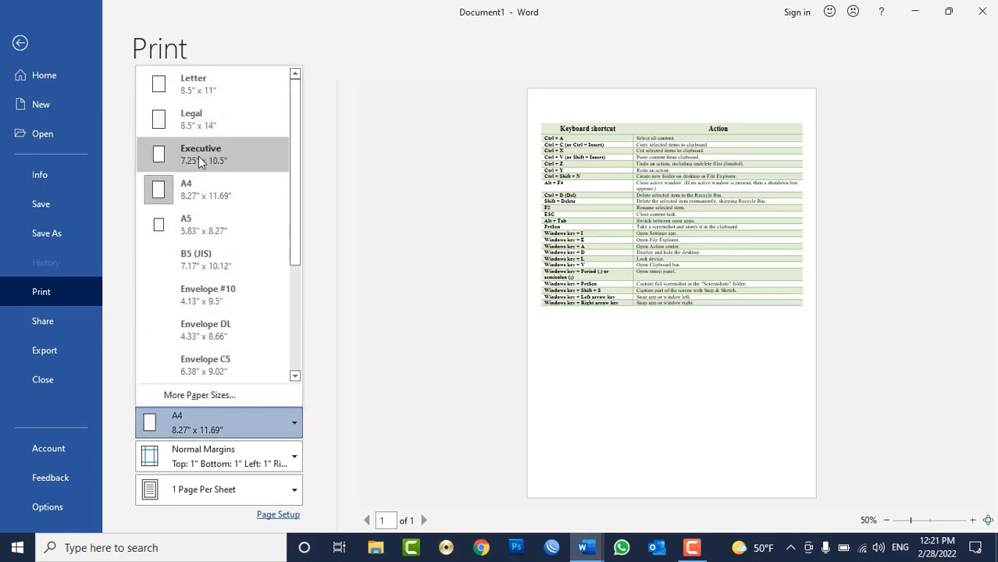
{"action": "scroll", "coordinate": [206, 153], "scroll_direction": "down", "scroll_amount": 3}
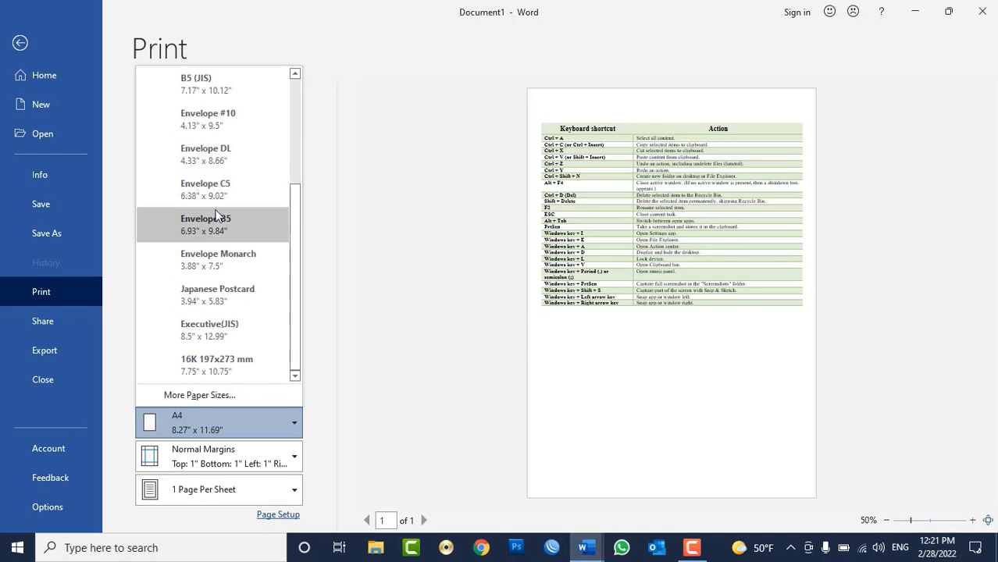
{"action": "scroll", "coordinate": [219, 226], "scroll_direction": "up", "scroll_amount": 3}
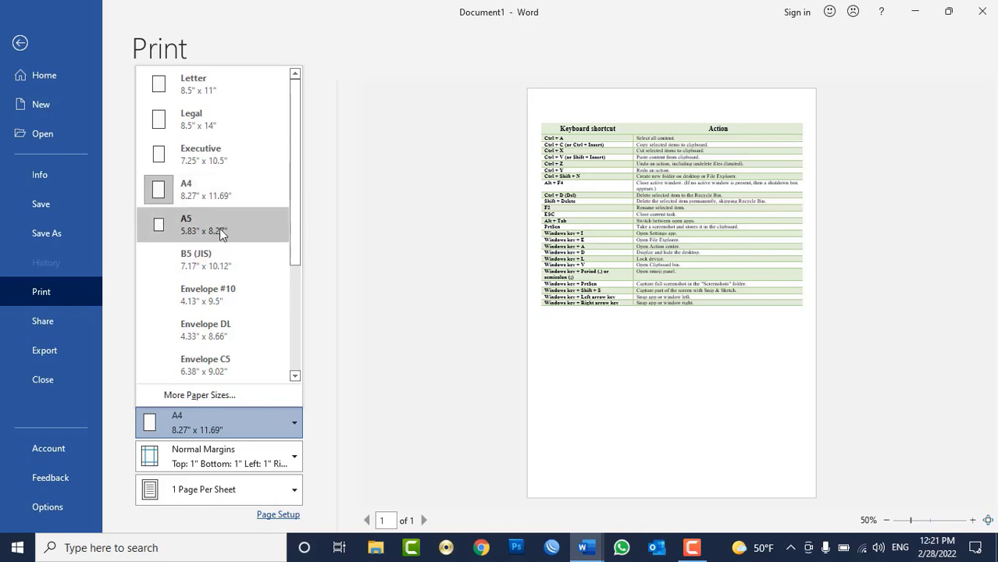
{"action": "left_click", "coordinate": [373, 328]}
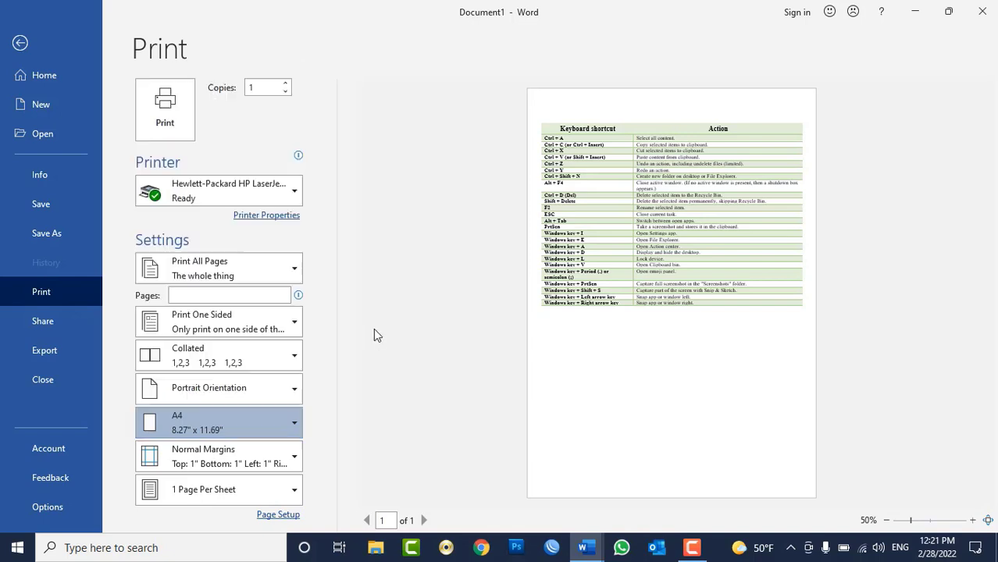
{"action": "left_click", "coordinate": [245, 416]}
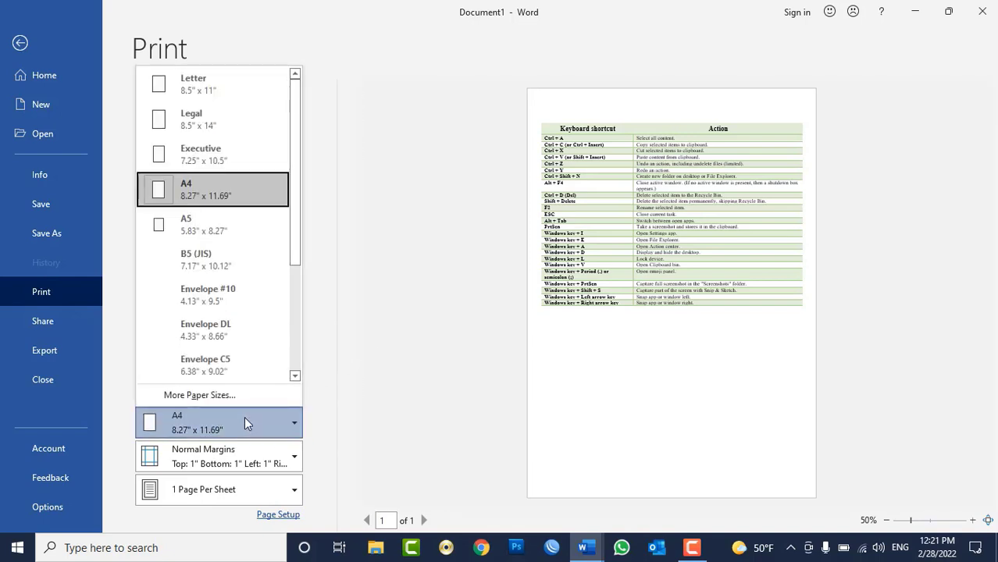
{"action": "left_click", "coordinate": [366, 359]}
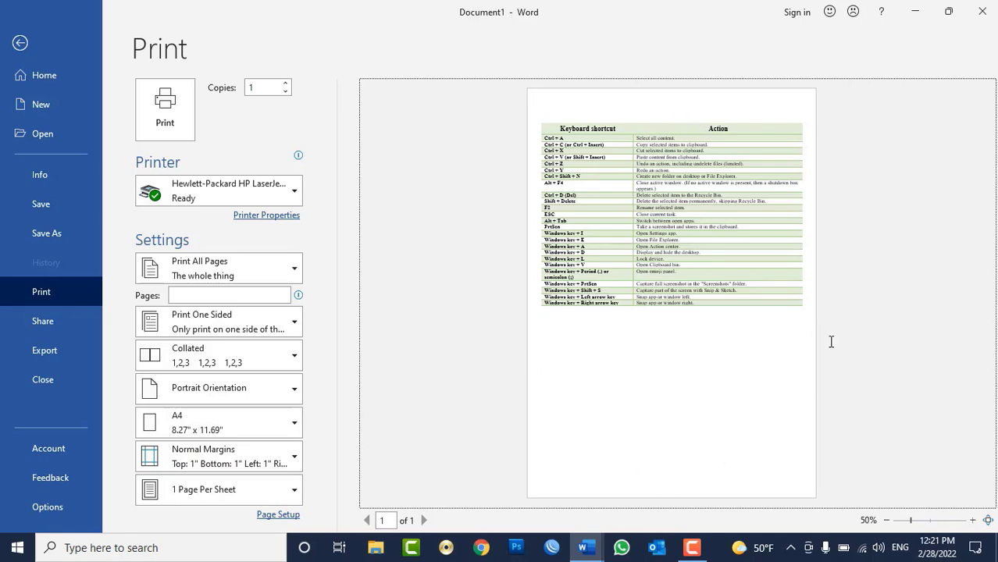
- Apply Wide margins (2" left/right, 1" top/bottom) and go back to the shortcuts table
{"action": "left_click", "coordinate": [247, 455]}
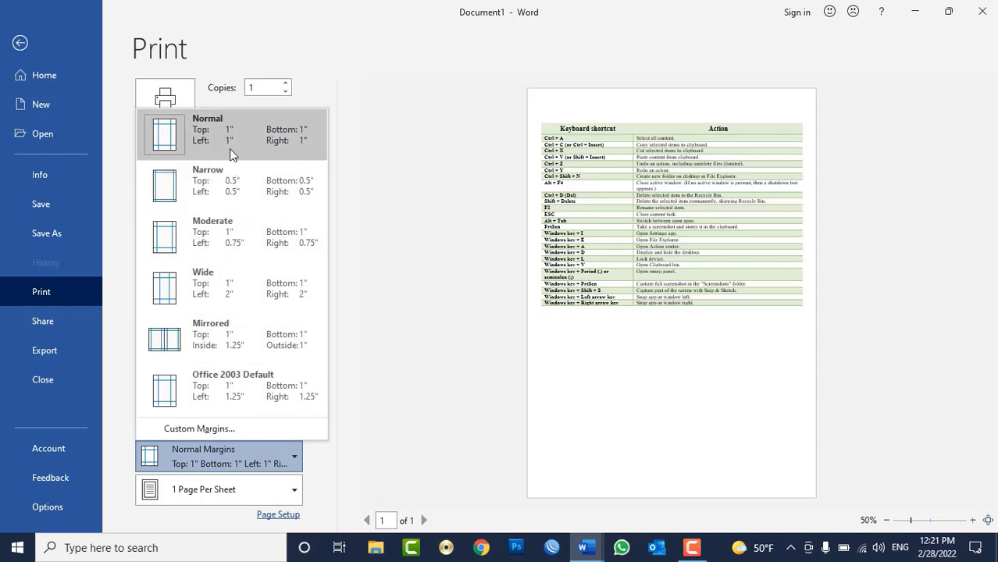
{"action": "key", "text": "Down"}
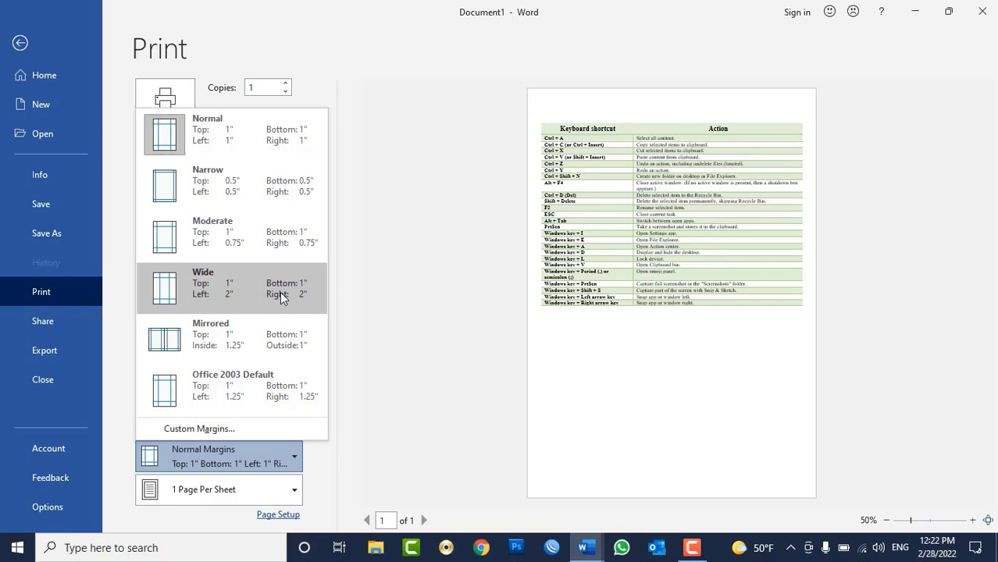
{"action": "left_click", "coordinate": [280, 292]}
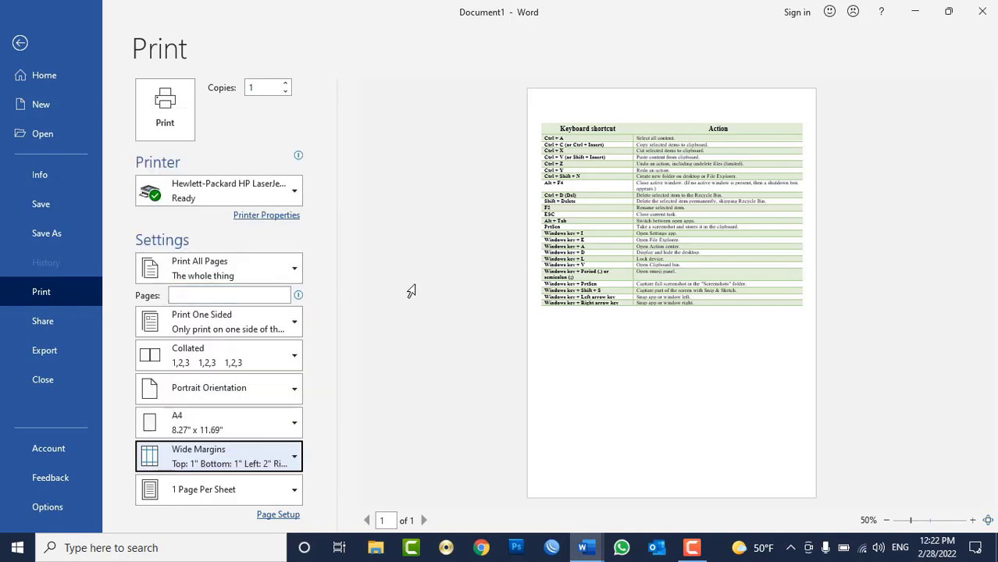
{"action": "left_click", "coordinate": [234, 460]}
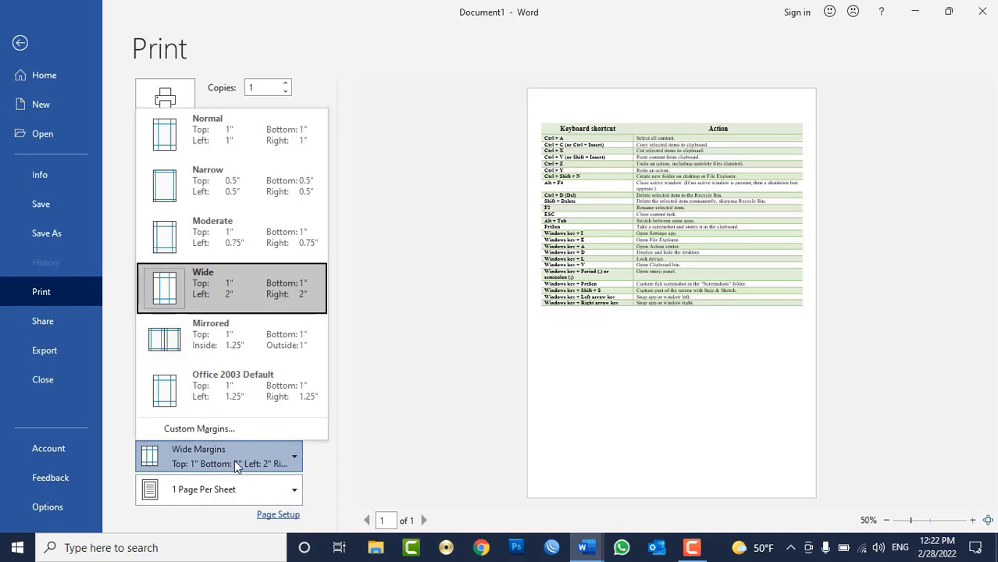
{"action": "key", "text": "Escape"}
{"action": "key", "text": "Escape"}
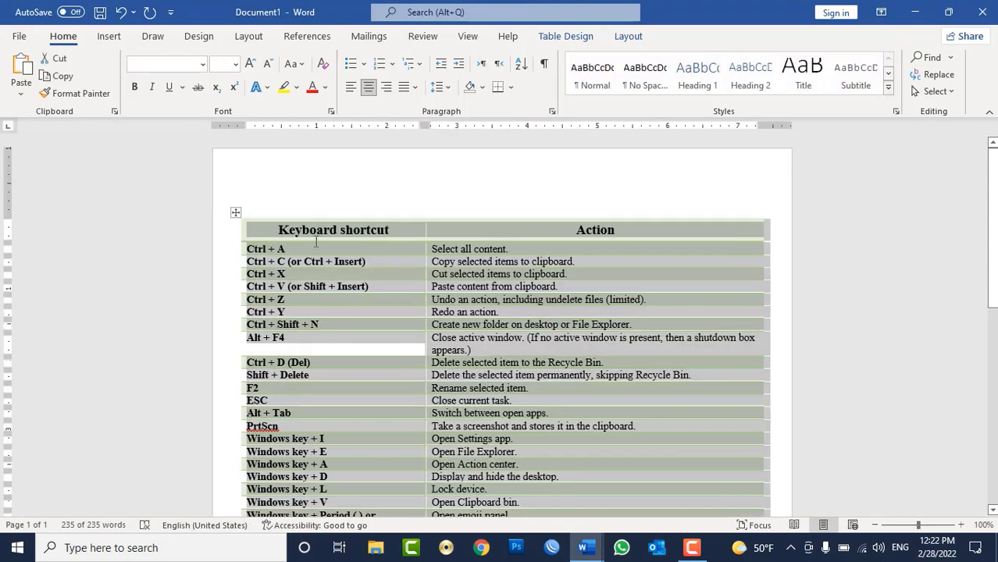
- Delete the shortcuts table, generate three pages of =rand(12) sample text, and select it all
{"action": "key", "text": "BackSpace"}
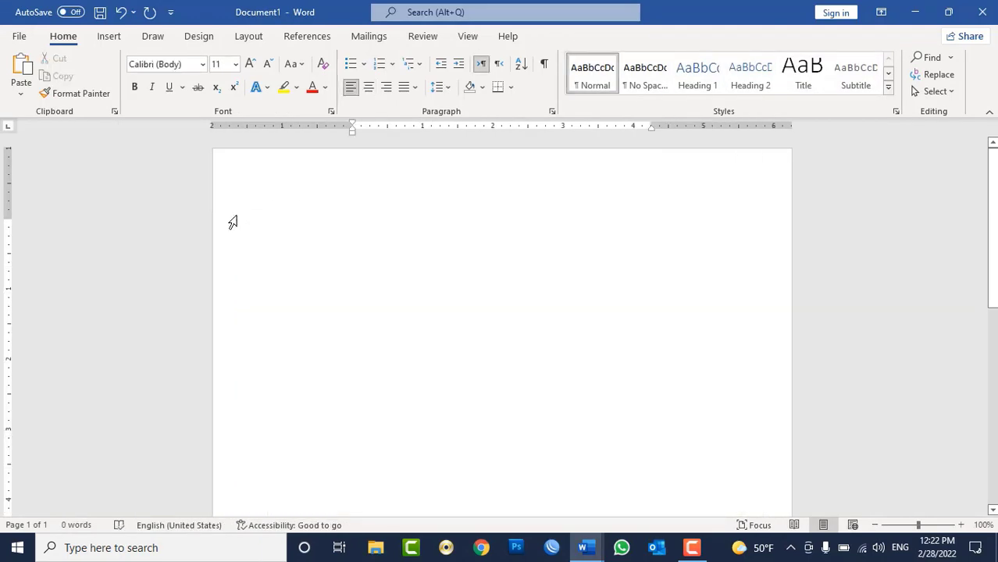
{"action": "type", "text": "=rand(12"}
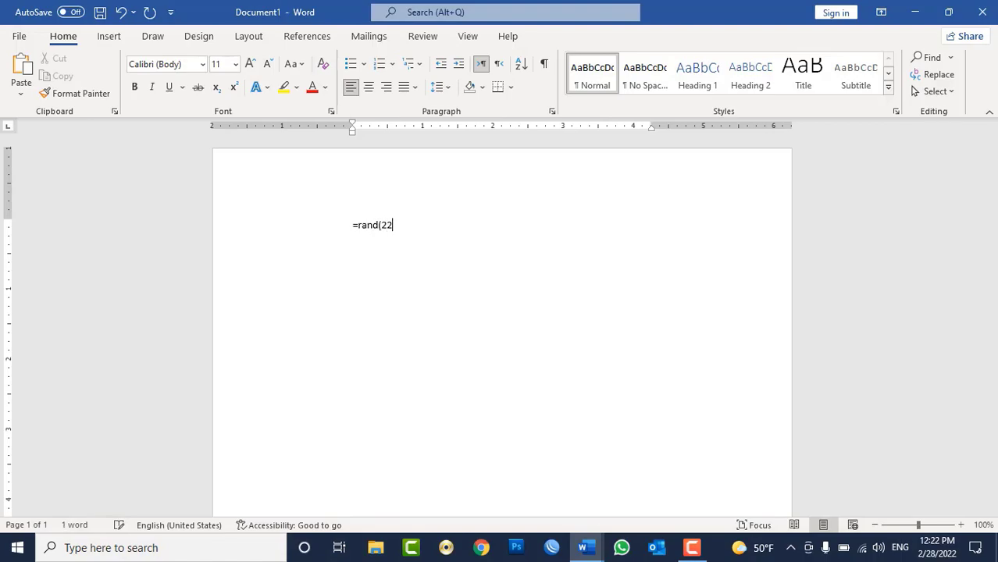
{"action": "type", "text": ")"}
{"action": "key", "text": "Return"}
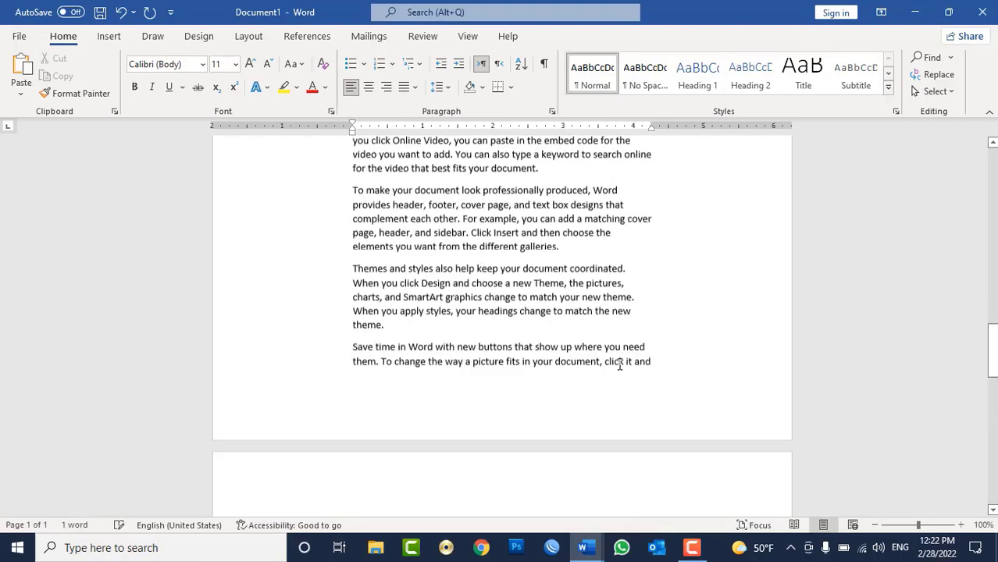
{"action": "scroll", "coordinate": [609, 265], "scroll_direction": "up", "scroll_amount": 4}
{"action": "scroll", "coordinate": [586, 226], "scroll_direction": "up", "scroll_amount": 4}
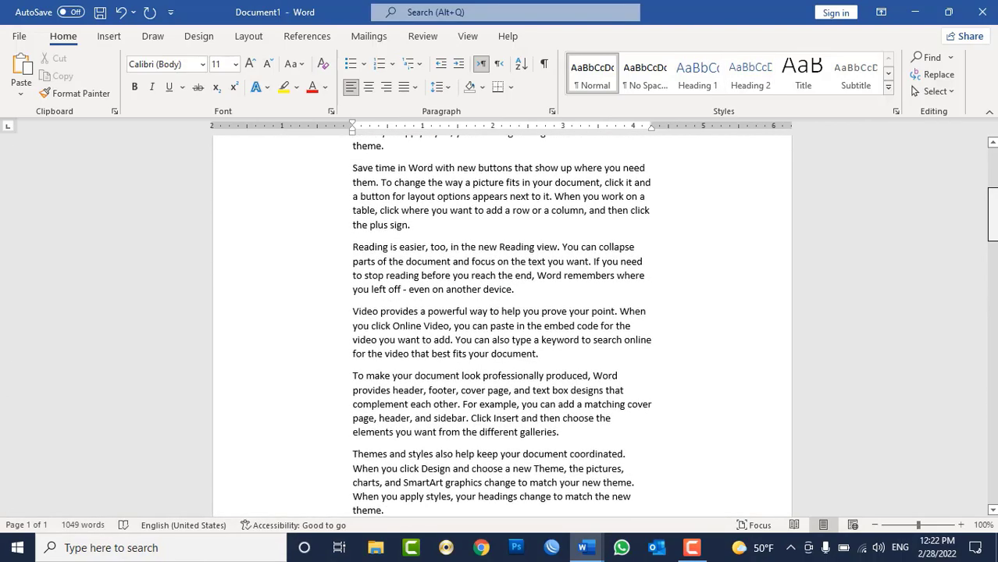
{"action": "scroll", "coordinate": [563, 191], "scroll_direction": "up", "scroll_amount": 3}
{"action": "scroll", "coordinate": [547, 235], "scroll_direction": "down", "scroll_amount": 5}
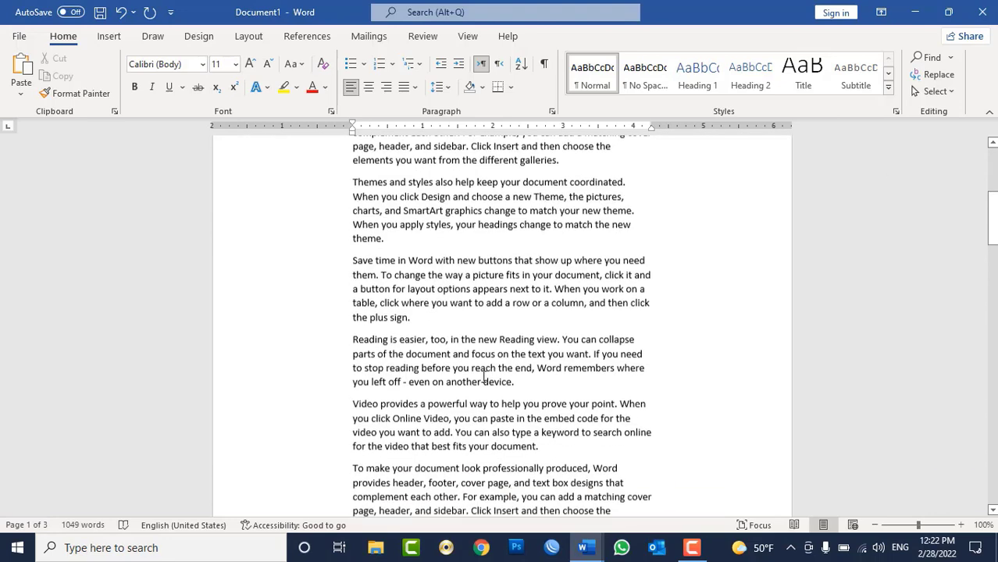
{"action": "scroll", "coordinate": [703, 336], "scroll_direction": "down", "scroll_amount": 3}
{"action": "key", "text": "ctrl+a"}
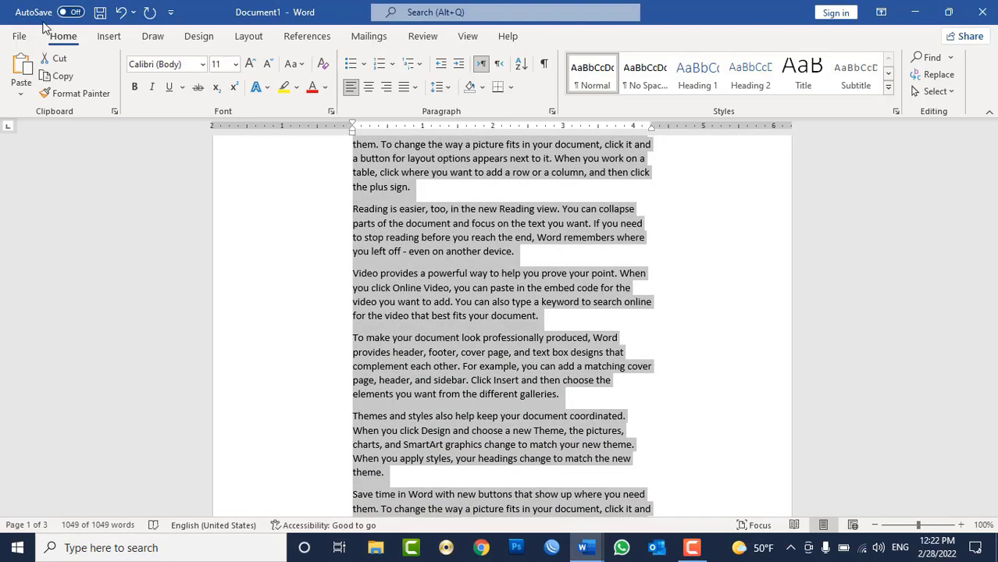
{"action": "left_click", "coordinate": [23, 35]}
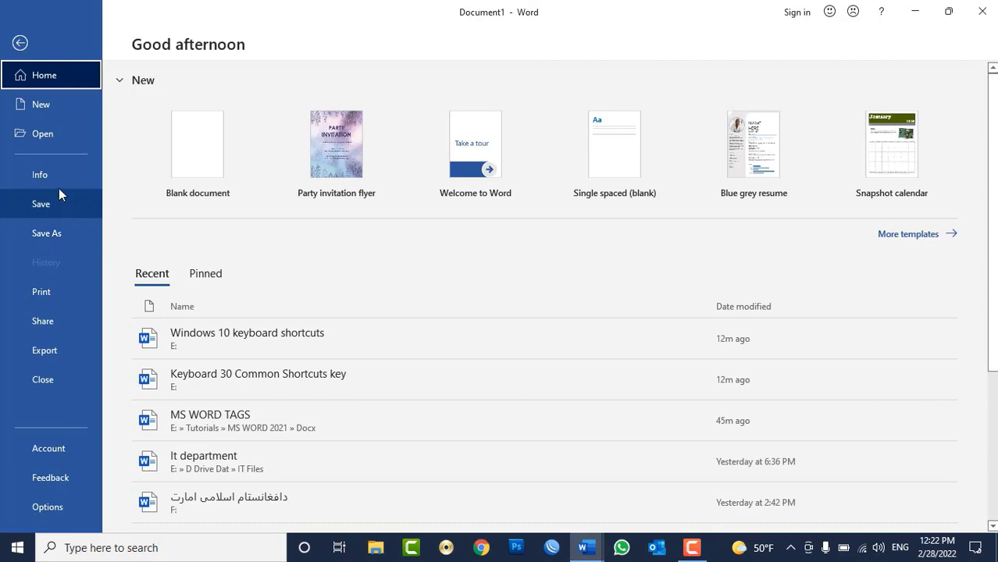
- Try Normal margins, then settle on Narrow margins (0.5" all round), fitting the text on two pages
{"action": "left_click", "coordinate": [67, 292]}
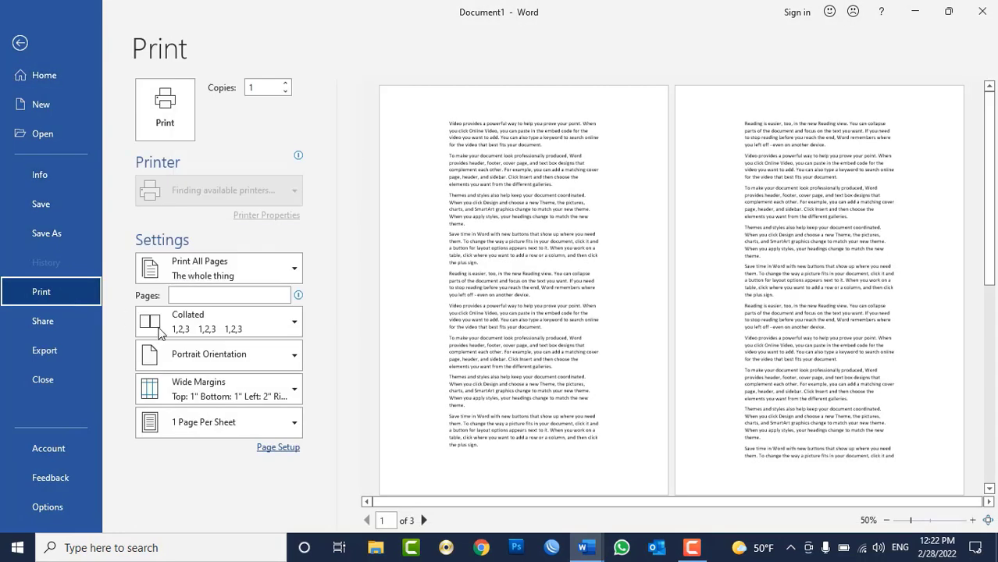
{"action": "left_click", "coordinate": [228, 460]}
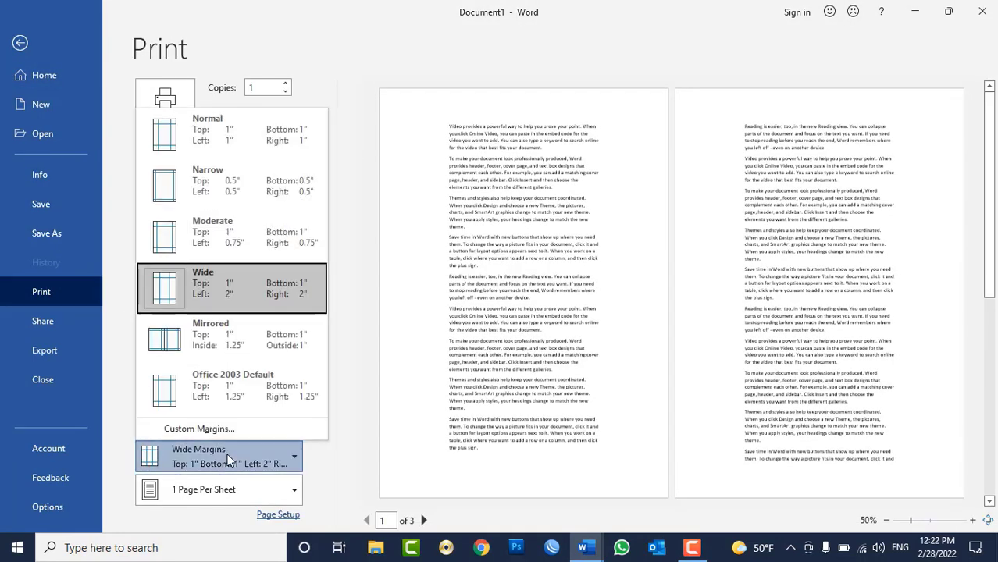
{"action": "left_click", "coordinate": [211, 136]}
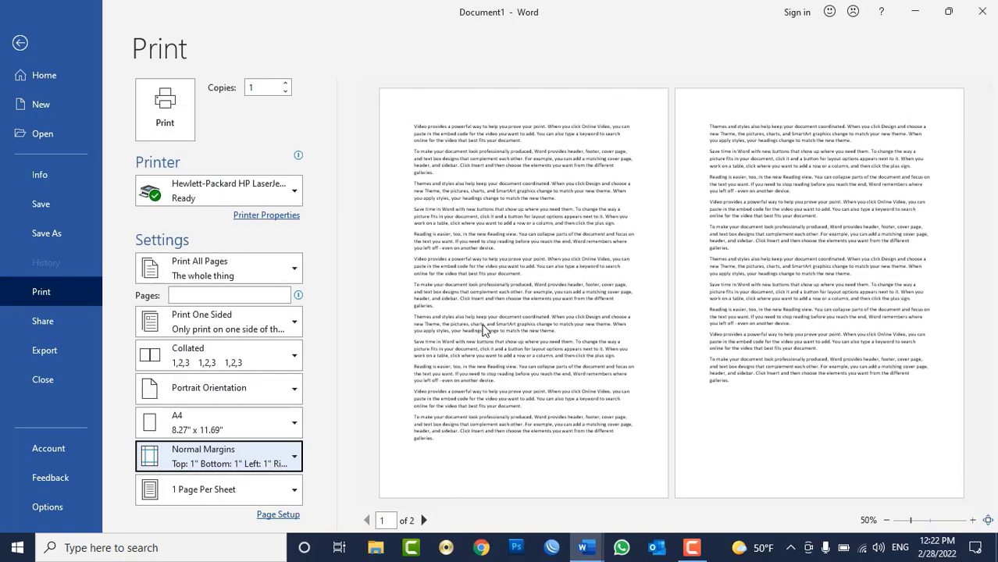
{"action": "left_click", "coordinate": [193, 457]}
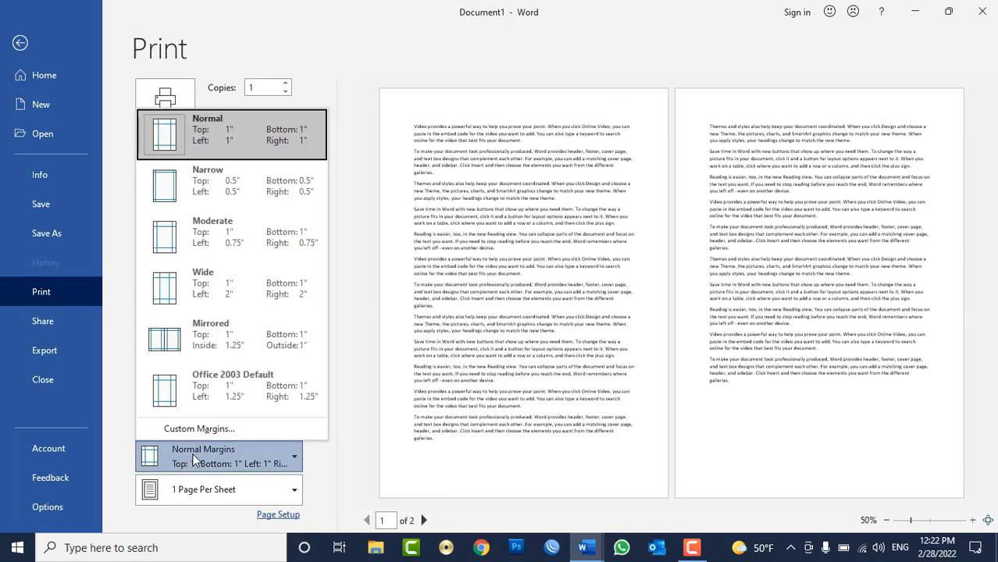
{"action": "left_click", "coordinate": [212, 186]}
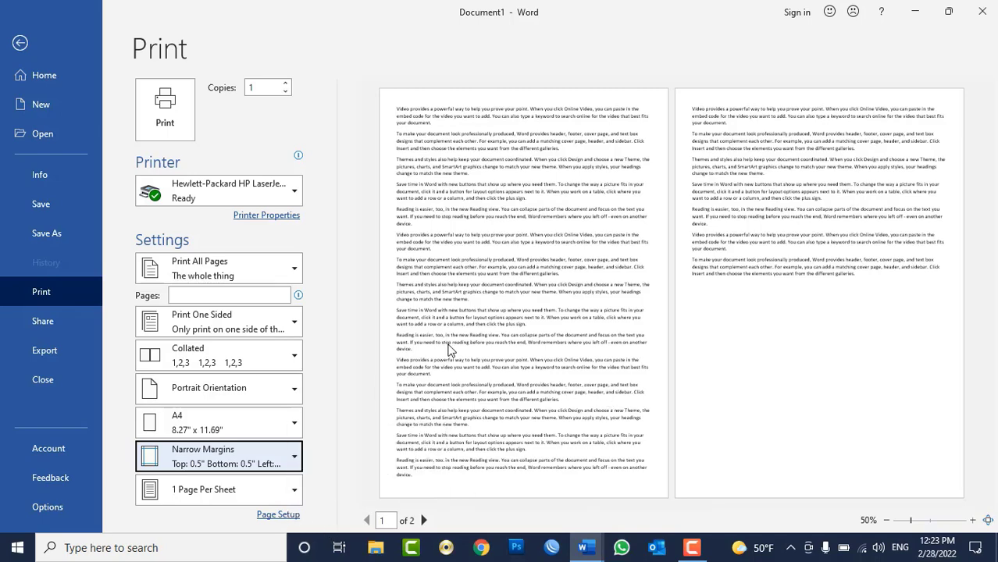
{"action": "key", "text": "Escape"}
{"action": "scroll", "coordinate": [488, 361], "scroll_direction": "up", "scroll_amount": 1}
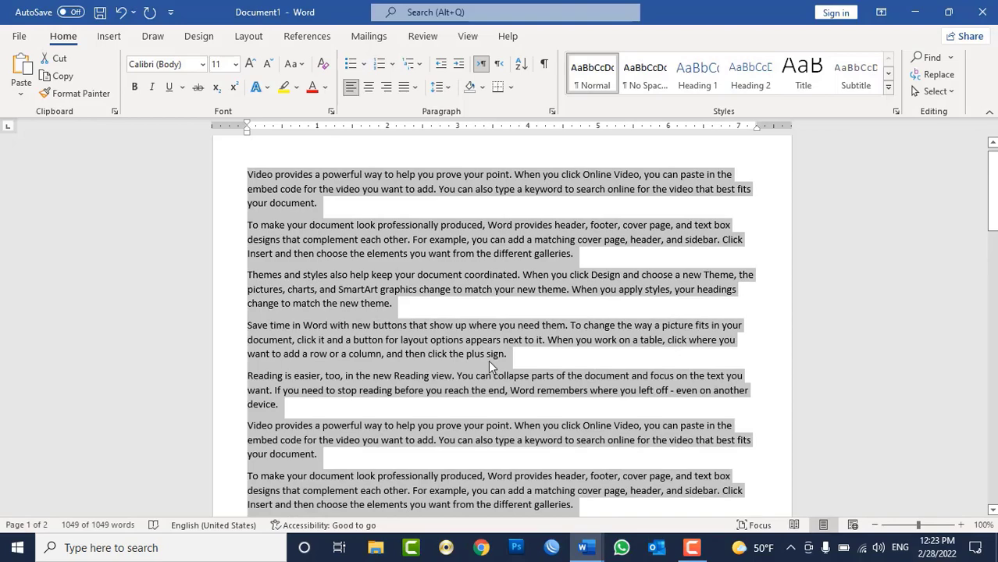
- Undo the stray table paste back to the sample text on Normal margins, then preview printing on A4
{"action": "key", "text": "ctrl+v"}
{"action": "key", "text": "ctrl+z"}
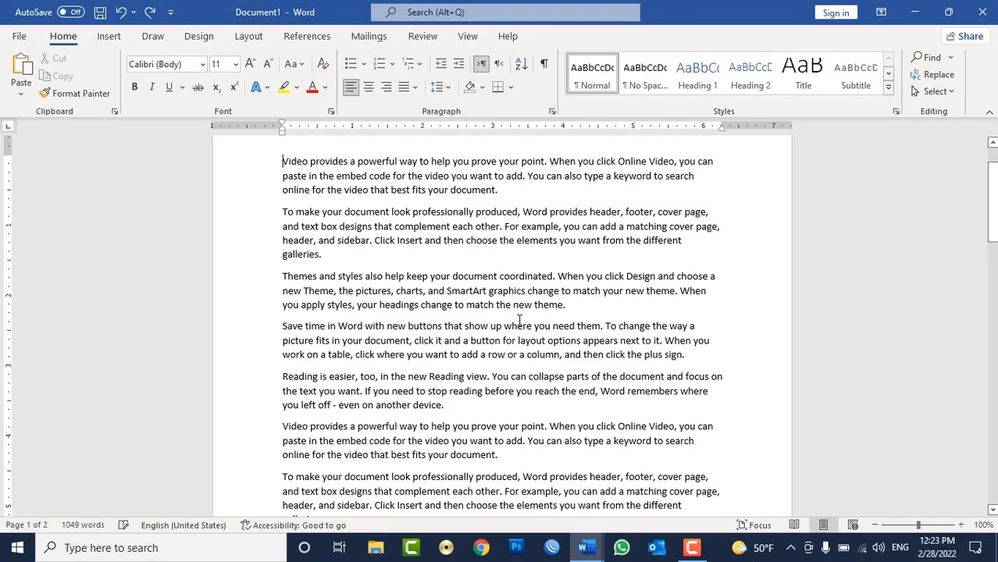
{"action": "key", "text": "ctrl+a"}
{"action": "key", "text": "ctrl+z"}
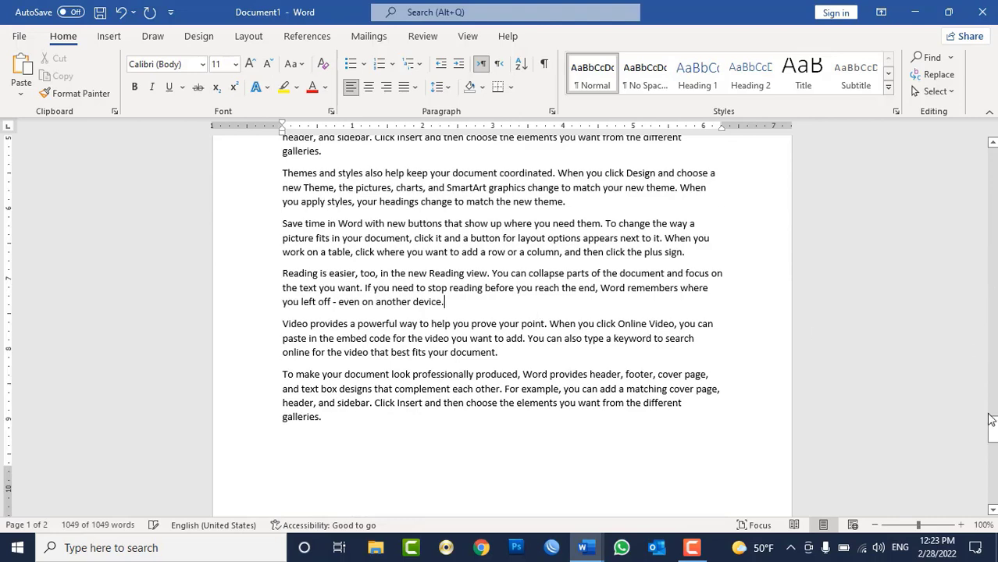
{"action": "scroll", "coordinate": [992, 428], "scroll_direction": "up", "scroll_amount": 10}
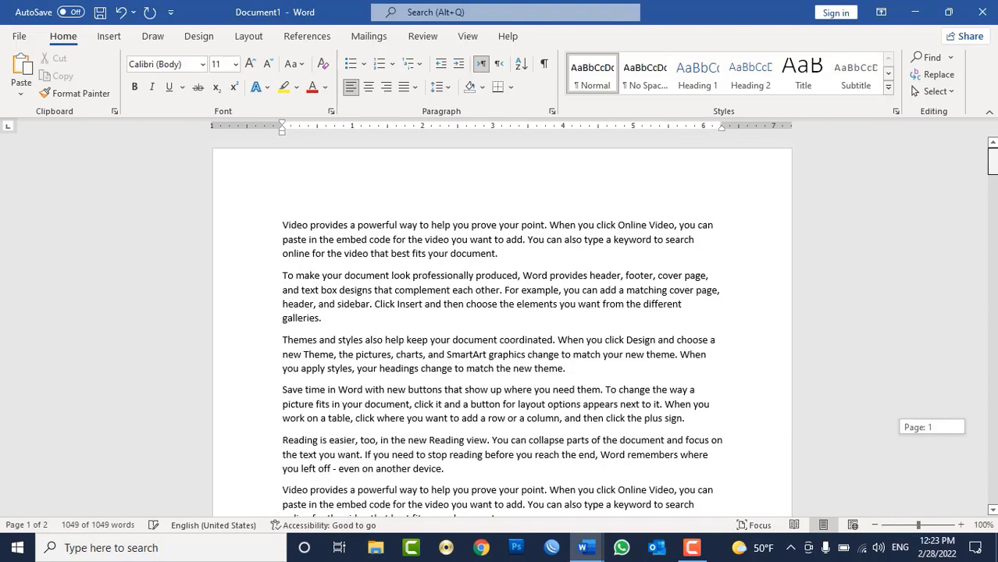
{"action": "key", "text": "ctrl+p"}
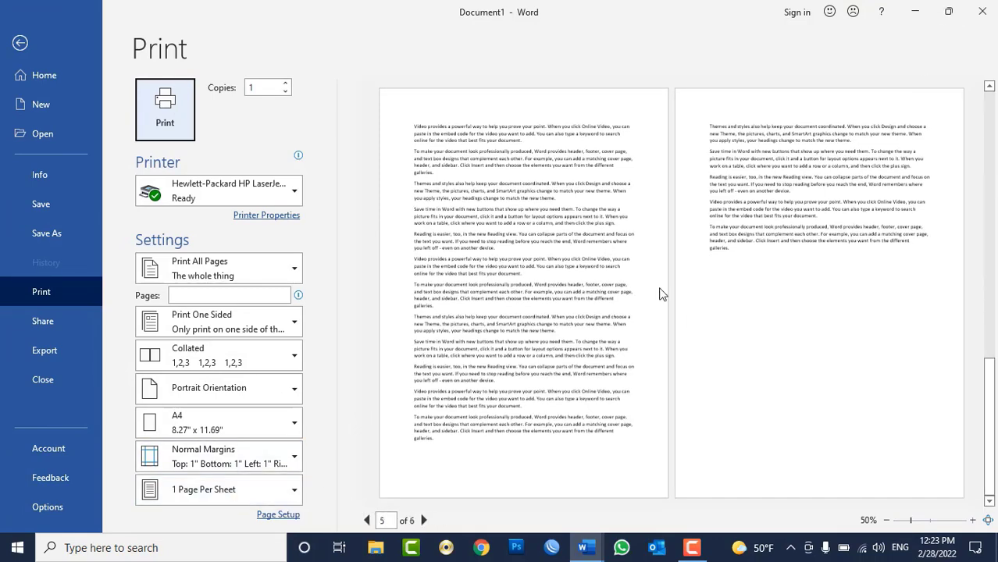
- Try 2, then 4, then 6 Pages Per Sheet, then go back to editing
{"action": "left_click", "coordinate": [265, 499]}
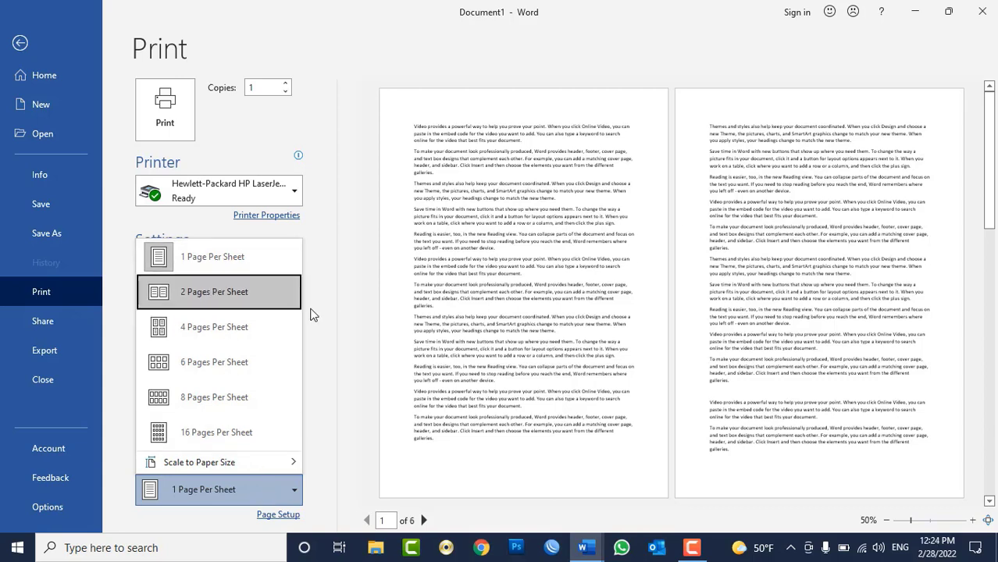
{"action": "left_click", "coordinate": [202, 297]}
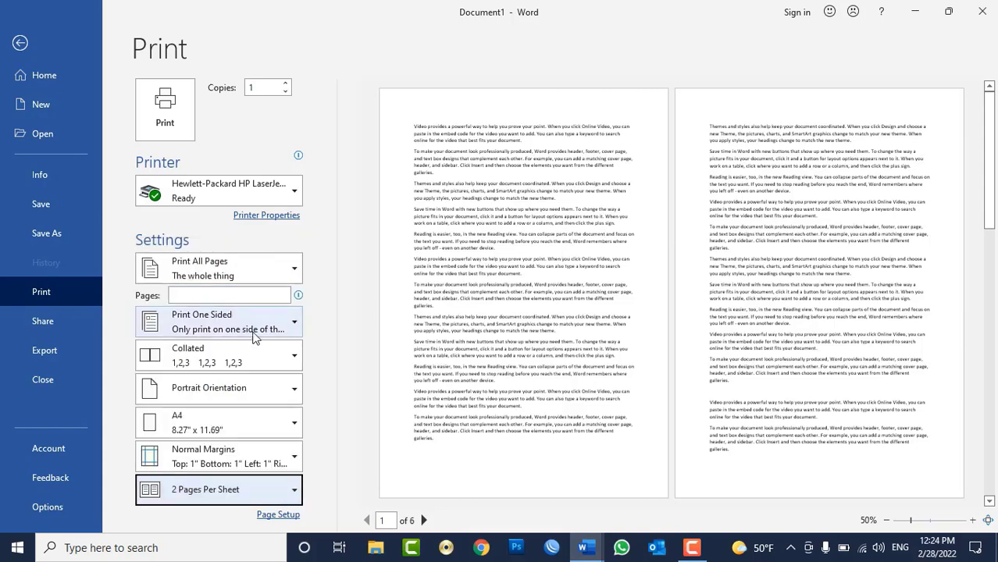
{"action": "left_click", "coordinate": [227, 491]}
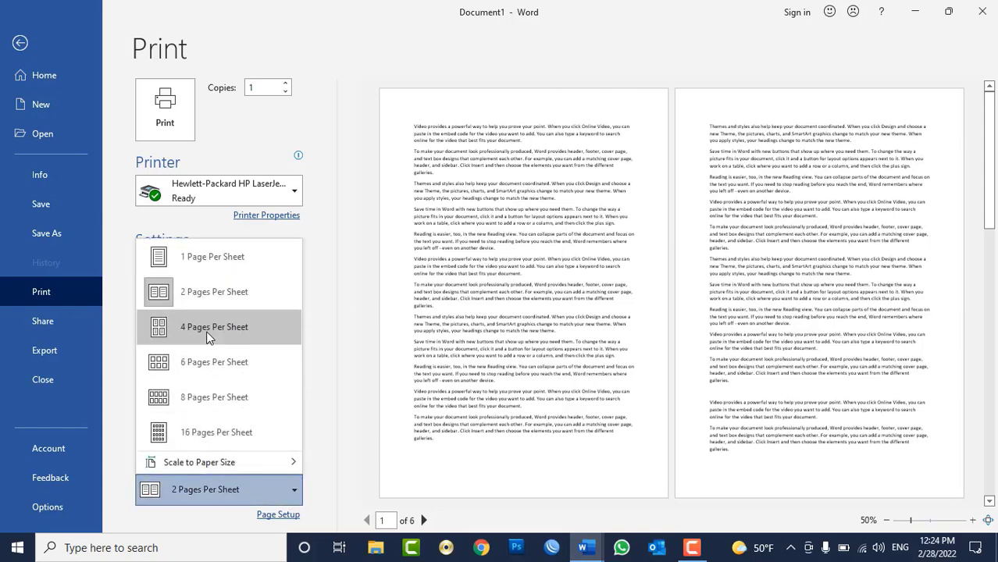
{"action": "left_click", "coordinate": [208, 336]}
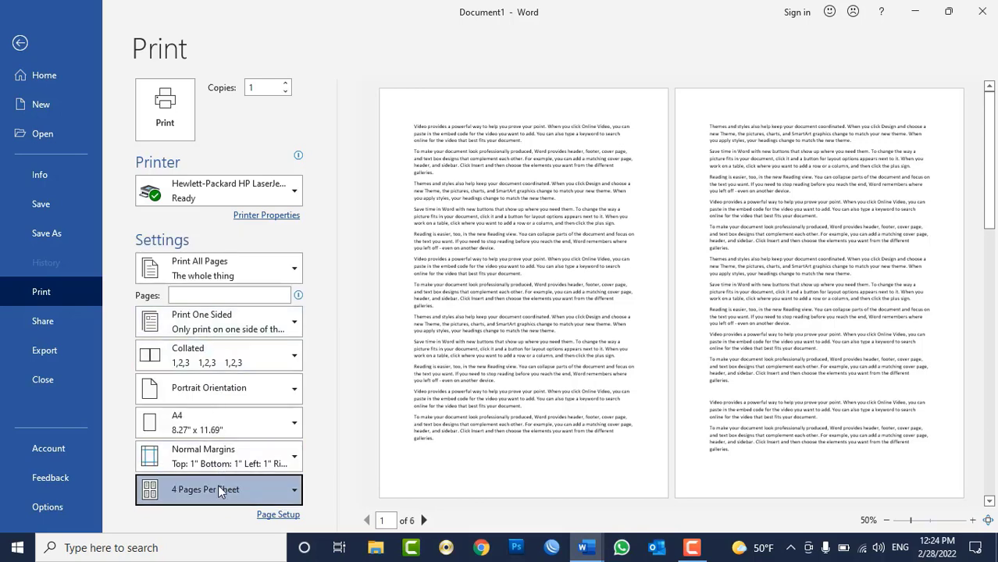
{"action": "left_click", "coordinate": [218, 484]}
{"action": "left_click", "coordinate": [195, 374]}
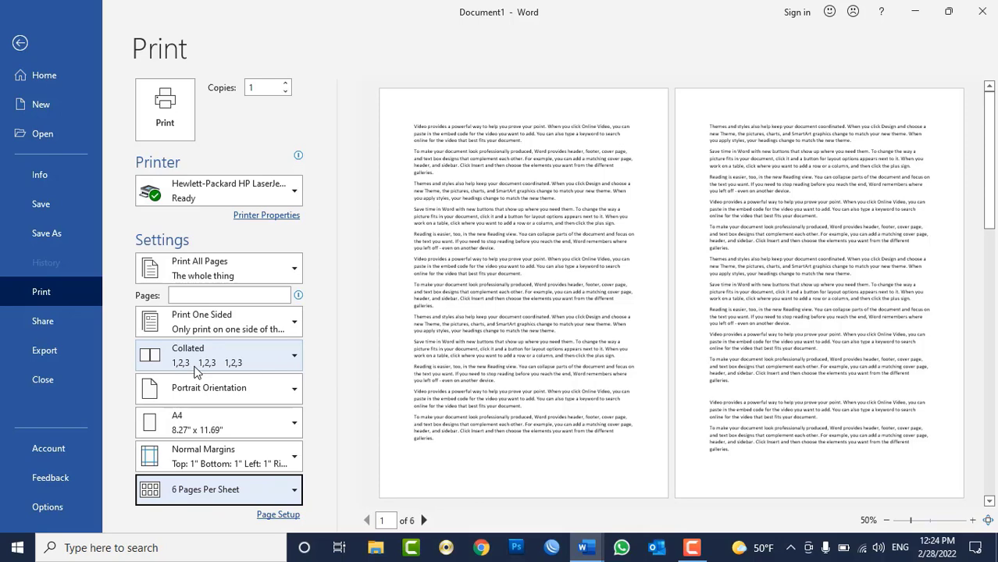
{"action": "key", "text": "Escape"}
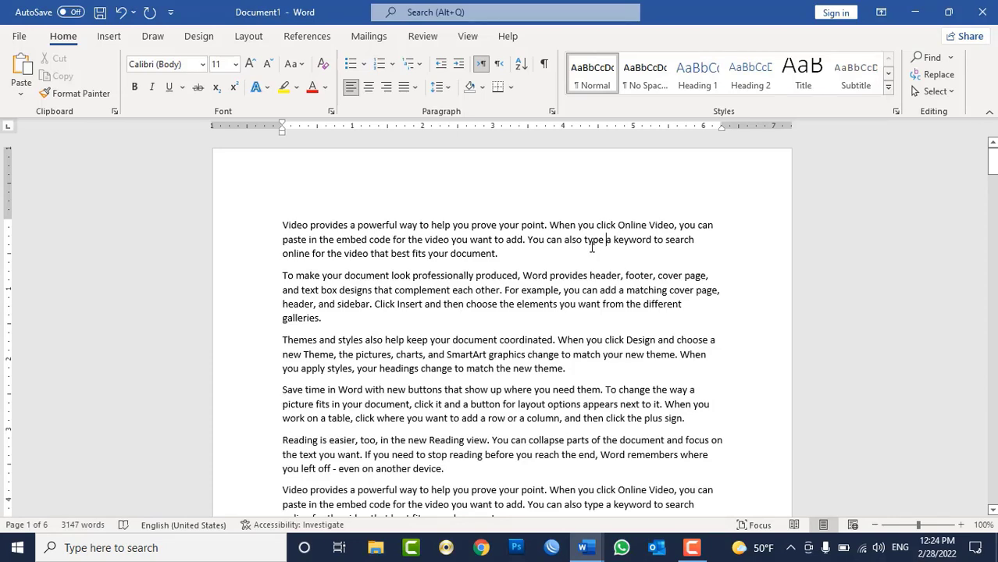
- Justify all the sample text so it runs flush to both margins across the six pages
{"action": "key", "text": "ctrl+a"}
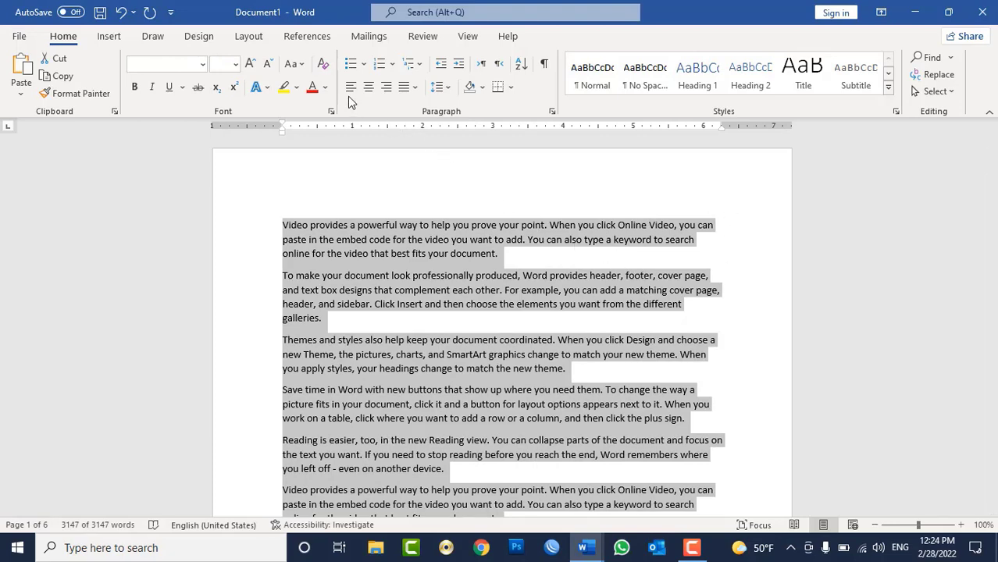
{"action": "left_click", "coordinate": [415, 87]}
{"action": "left_click", "coordinate": [422, 109]}
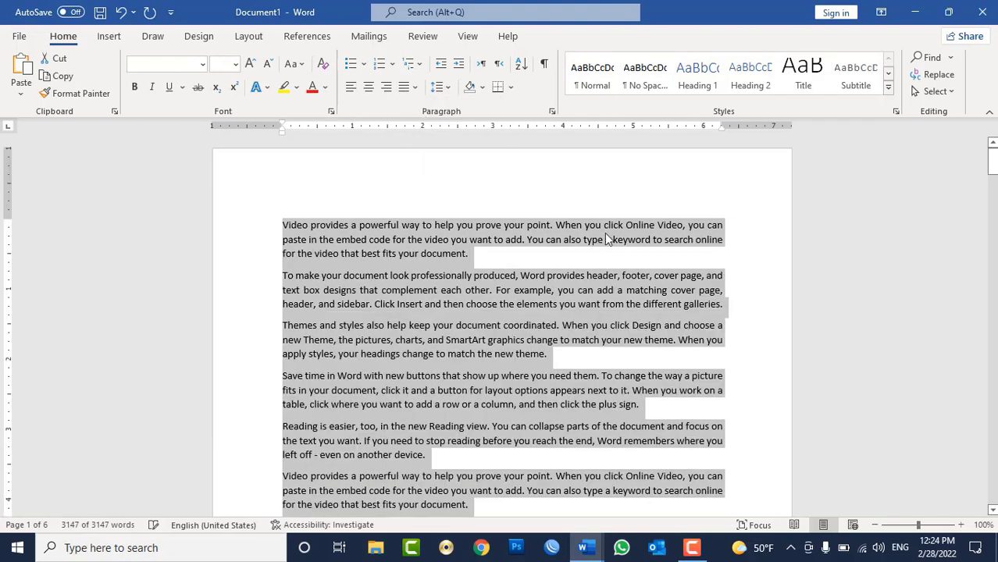
{"action": "scroll", "coordinate": [735, 250], "scroll_direction": "down", "scroll_amount": 5}
{"action": "left_click", "coordinate": [725, 290]}
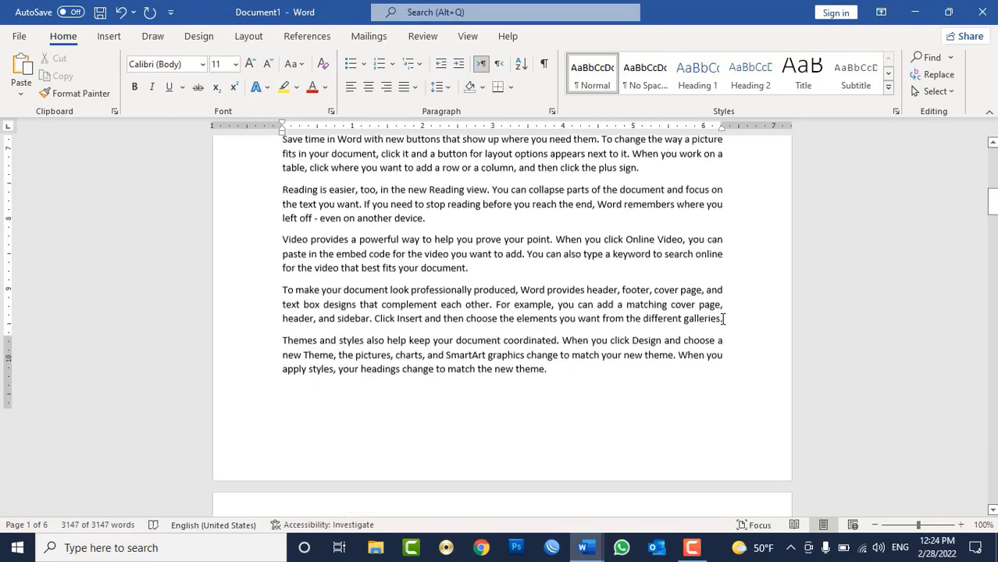
{"action": "scroll", "coordinate": [724, 319], "scroll_direction": "down", "scroll_amount": 4}
{"action": "scroll", "coordinate": [723, 319], "scroll_direction": "down", "scroll_amount": 4}
{"action": "scroll", "coordinate": [723, 319], "scroll_direction": "down", "scroll_amount": 4}
{"action": "scroll", "coordinate": [723, 319], "scroll_direction": "down", "scroll_amount": 3}
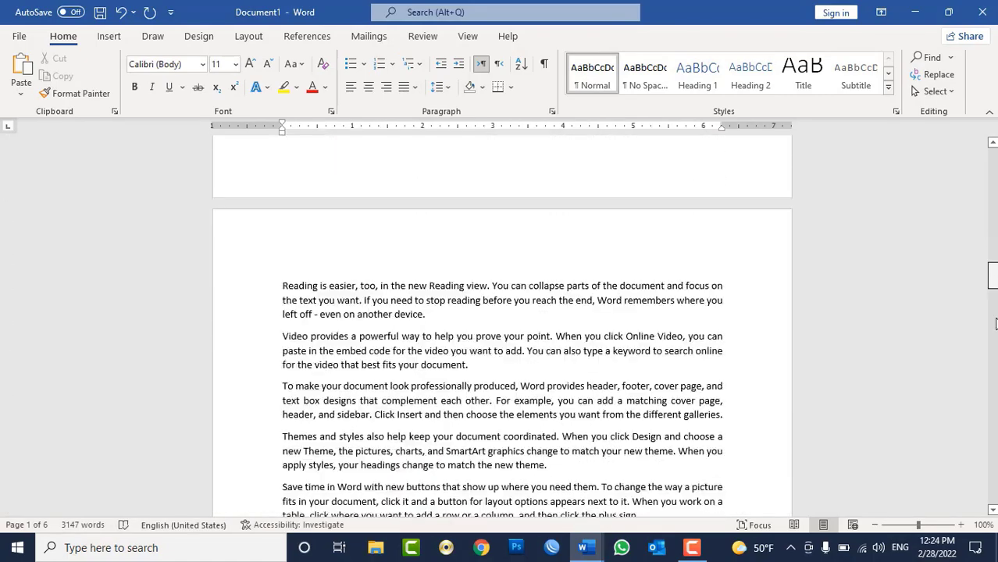
{"action": "left_click_drag", "start_coordinate": [993, 277], "coordinate": [993, 160]}
{"action": "left_click", "coordinate": [633, 255]}
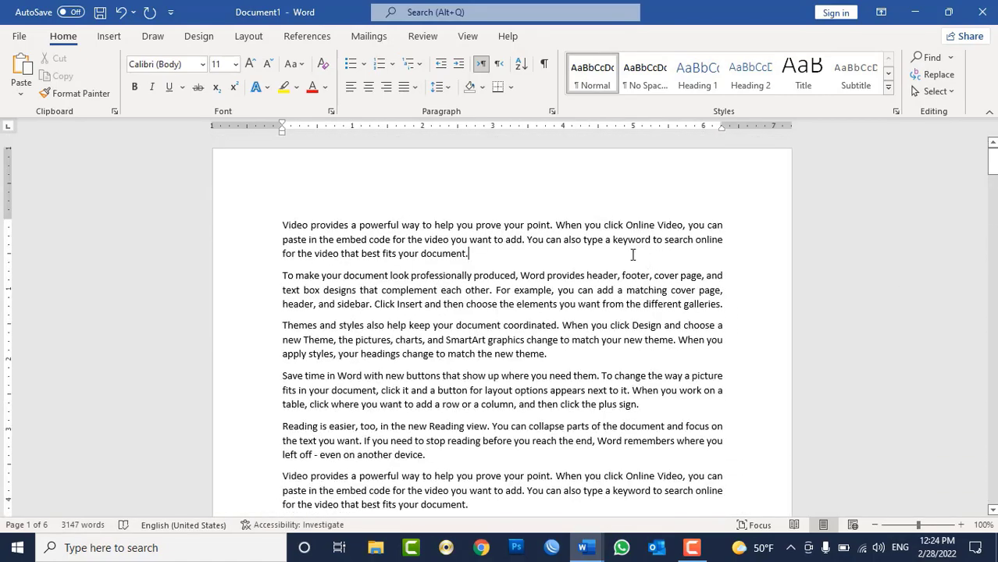
- Save the document to the Desktop as the PDF file 'Computer Notes'
{"action": "left_click", "coordinate": [18, 37]}
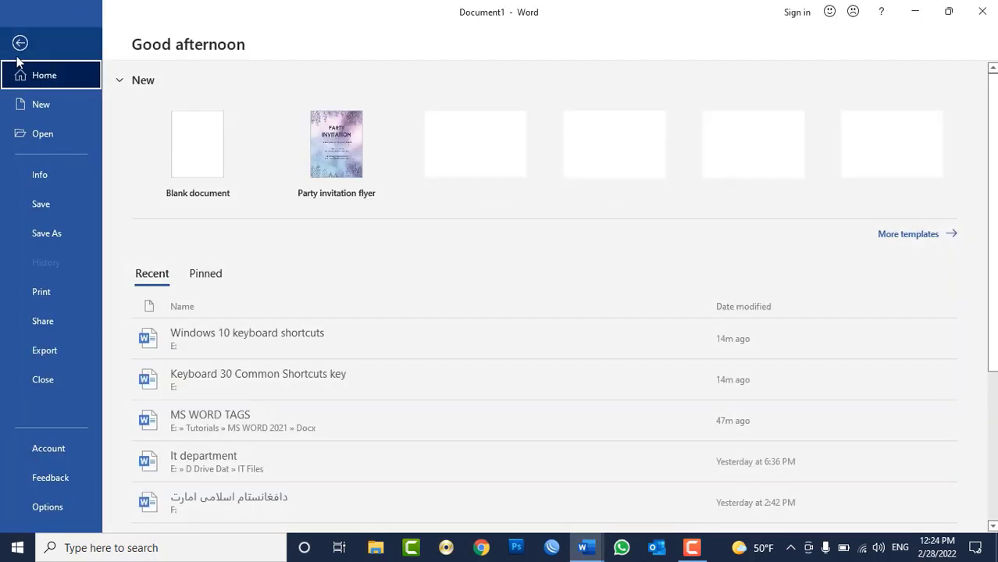
{"action": "left_click", "coordinate": [66, 232]}
{"action": "left_click", "coordinate": [198, 247]}
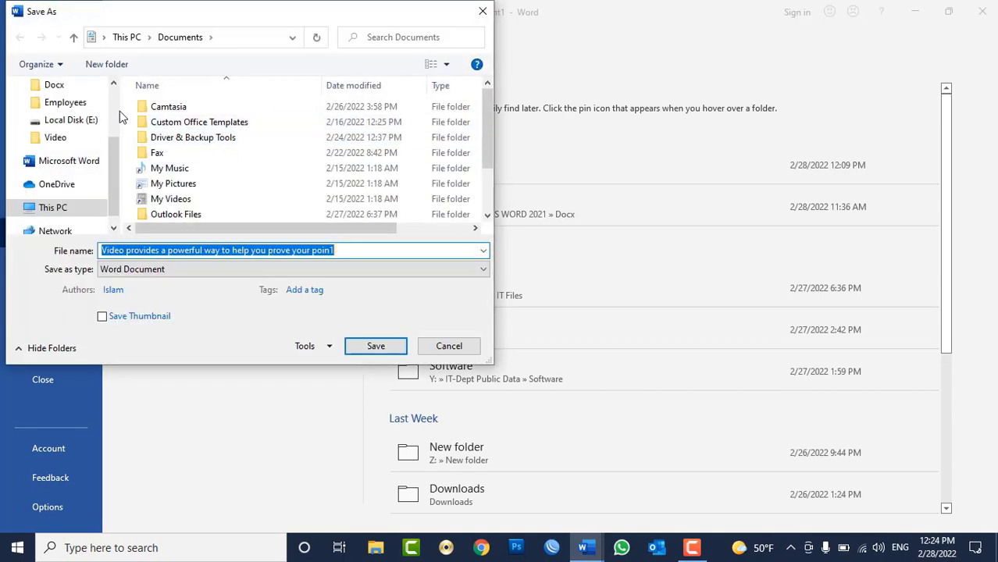
{"action": "scroll", "coordinate": [68, 125], "scroll_direction": "up", "scroll_amount": 2}
{"action": "scroll", "coordinate": [56, 105], "scroll_direction": "up", "scroll_amount": 2}
{"action": "left_click", "coordinate": [59, 114]}
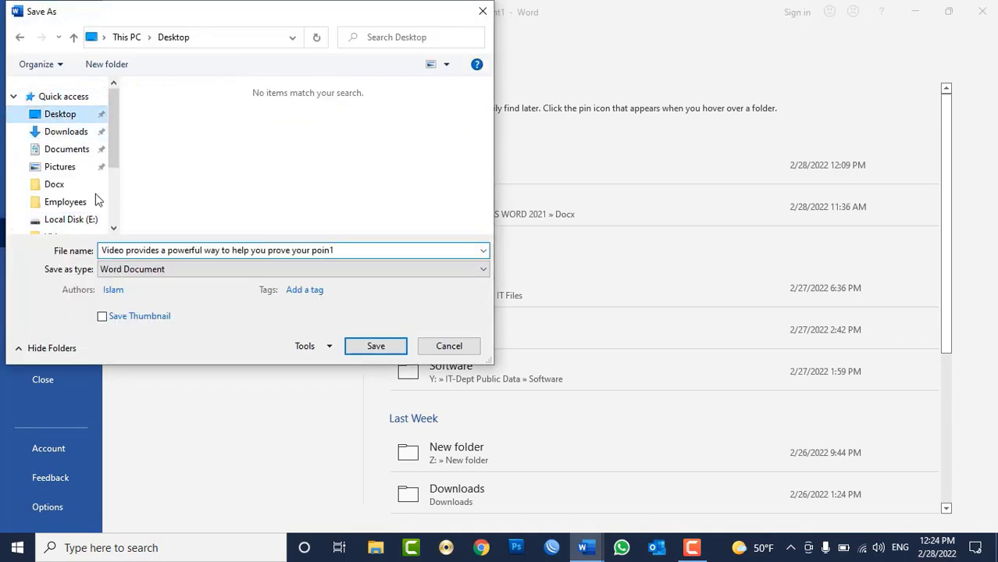
{"action": "left_click", "coordinate": [154, 252]}
{"action": "type", "text": "Comp"}
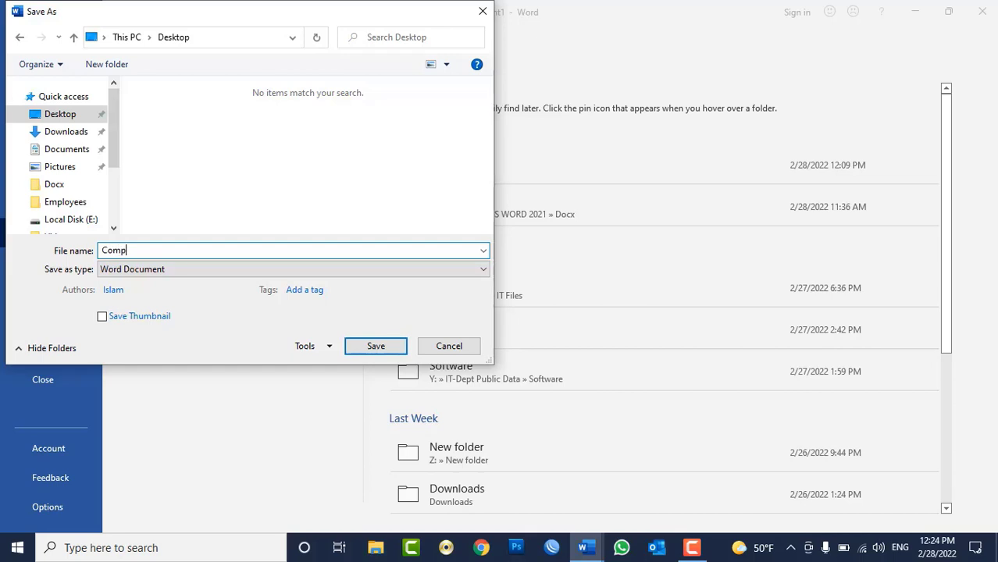
{"action": "type", "text": "uter Notes"}
{"action": "left_click", "coordinate": [128, 271]}
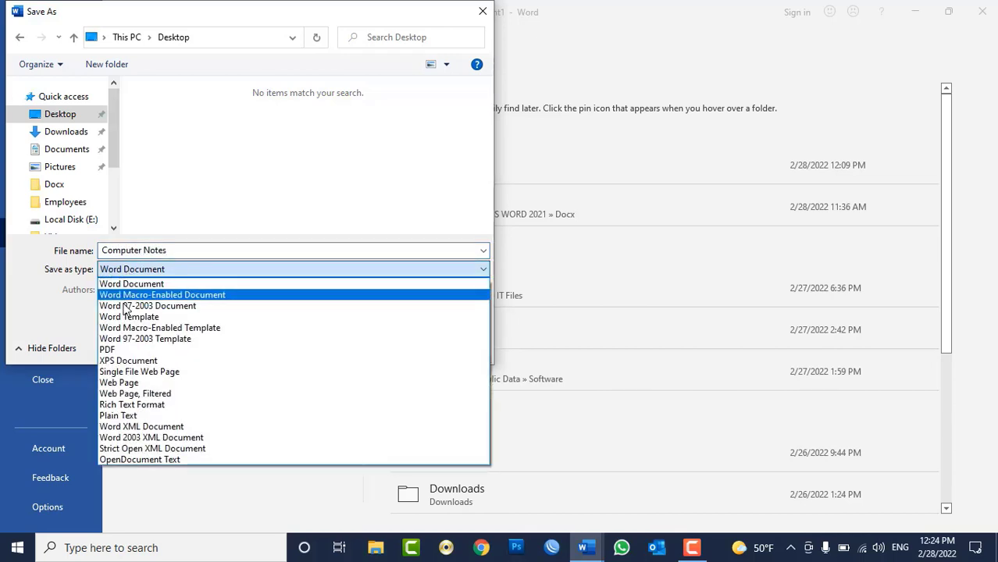
{"action": "left_click", "coordinate": [127, 349]}
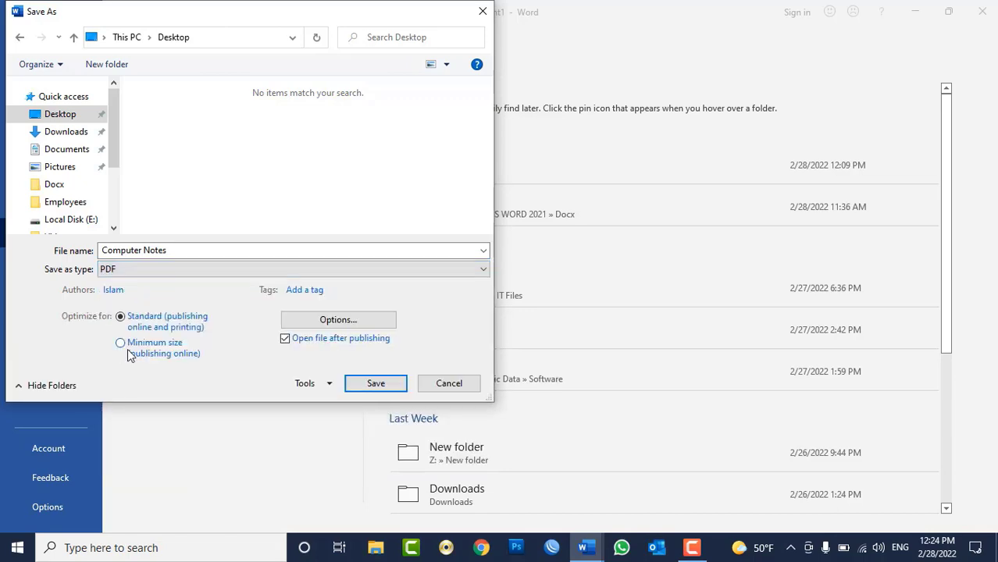
{"action": "left_click", "coordinate": [368, 381]}
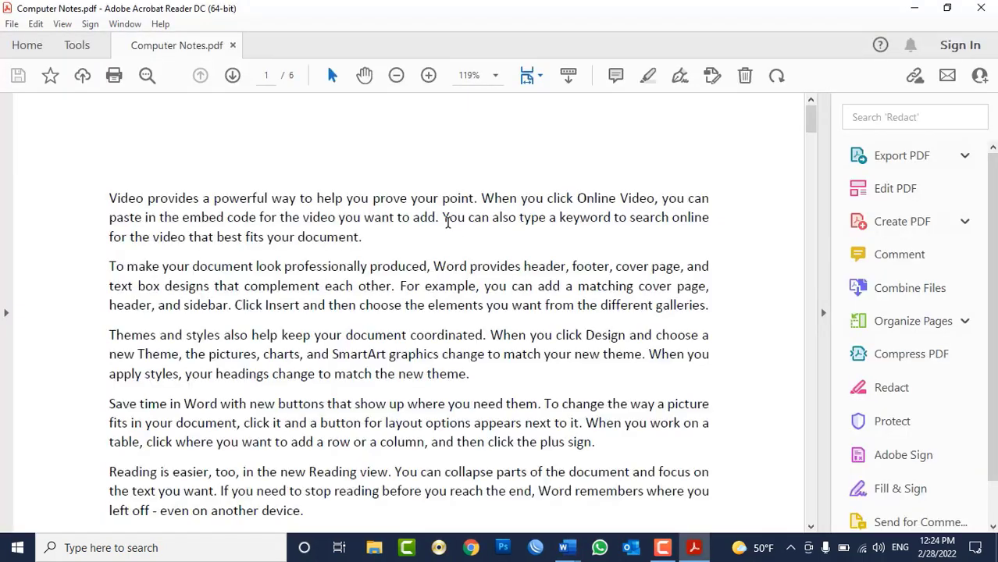
- Scroll through the six-page Computer Notes.pdf and bring up its Print dialog with Ctrl+P
{"action": "scroll", "coordinate": [520, 211], "scroll_direction": "down", "scroll_amount": 5}
{"action": "scroll", "coordinate": [513, 228], "scroll_direction": "down", "scroll_amount": 3}
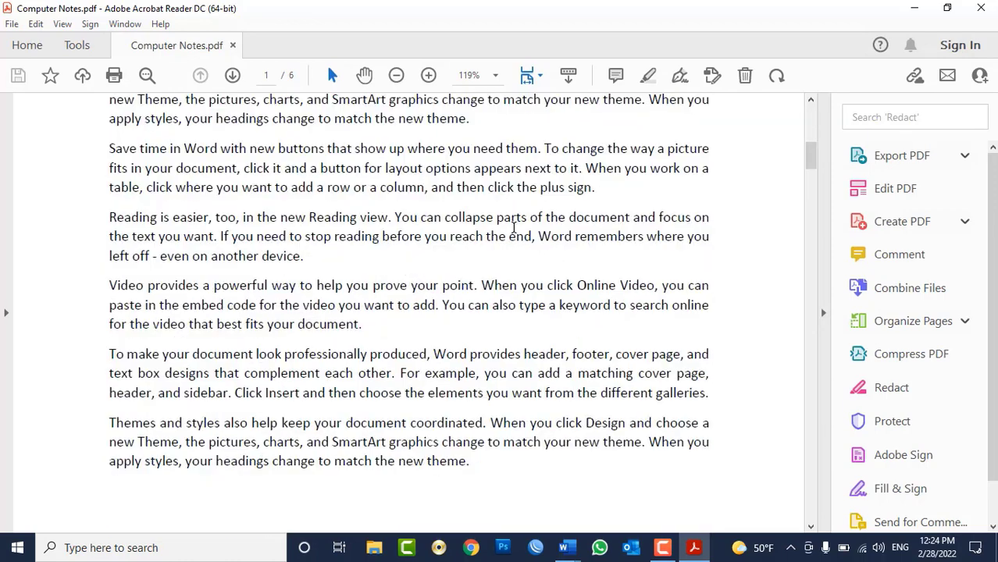
{"action": "scroll", "coordinate": [513, 228], "scroll_direction": "down", "scroll_amount": 2}
{"action": "scroll", "coordinate": [514, 228], "scroll_direction": "down", "scroll_amount": 3}
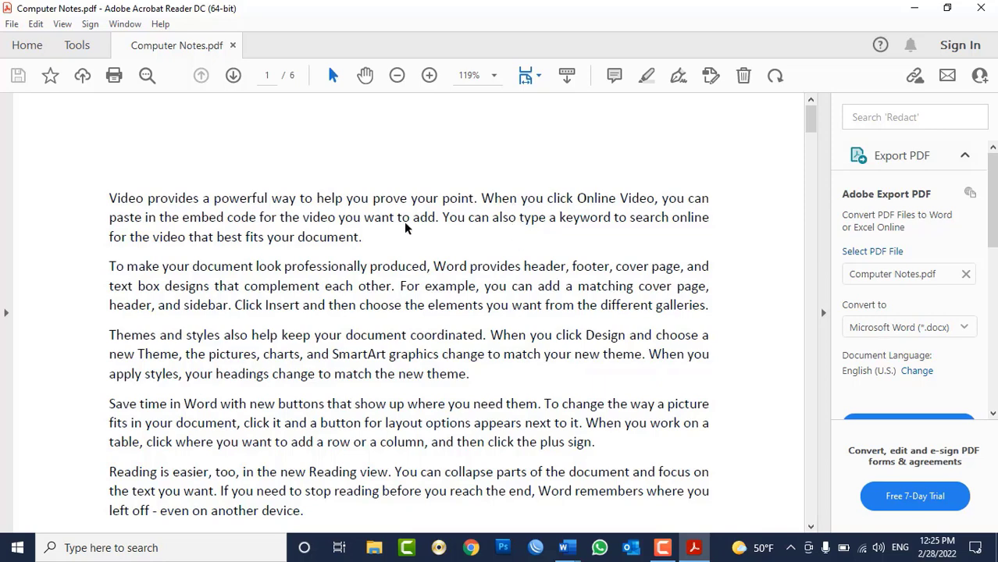
{"action": "key", "text": "ctrl+p"}
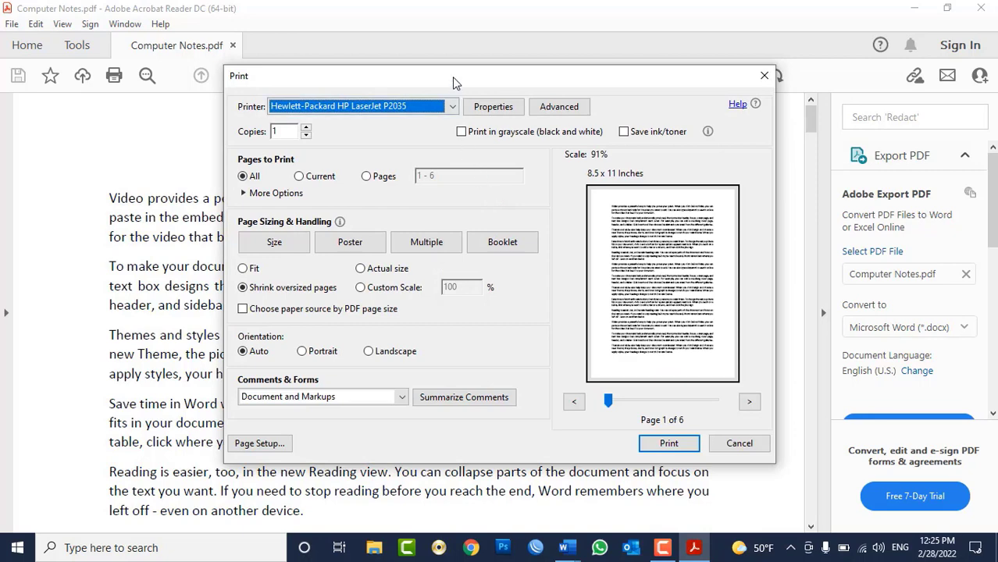
- Move the Print dialog slightly left and page through the print preview, returning to page one
{"action": "left_click_drag", "start_coordinate": [455, 82], "coordinate": [413, 78]}
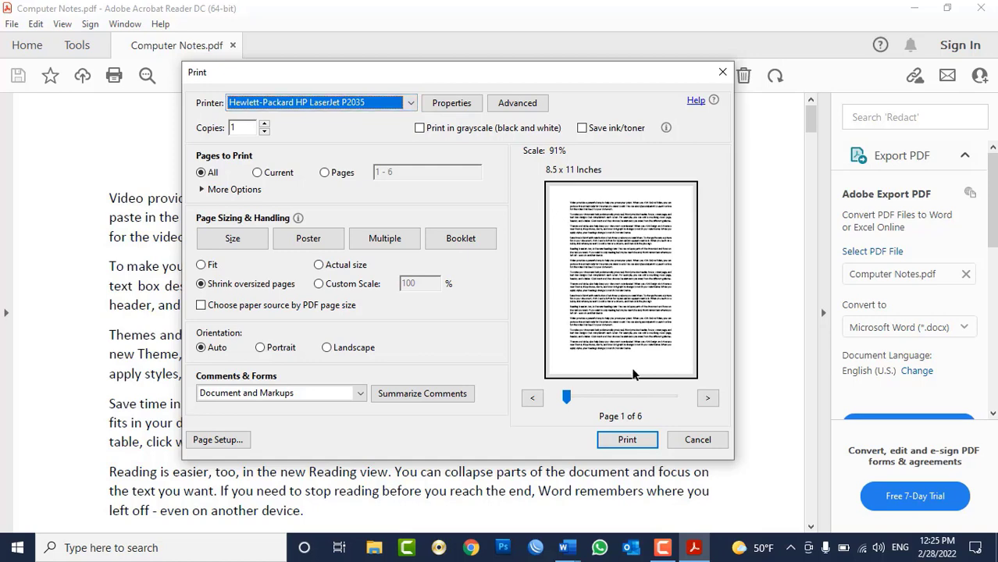
{"action": "left_click", "coordinate": [708, 398]}
{"action": "left_click", "coordinate": [707, 398]}
{"action": "left_click", "coordinate": [708, 398]}
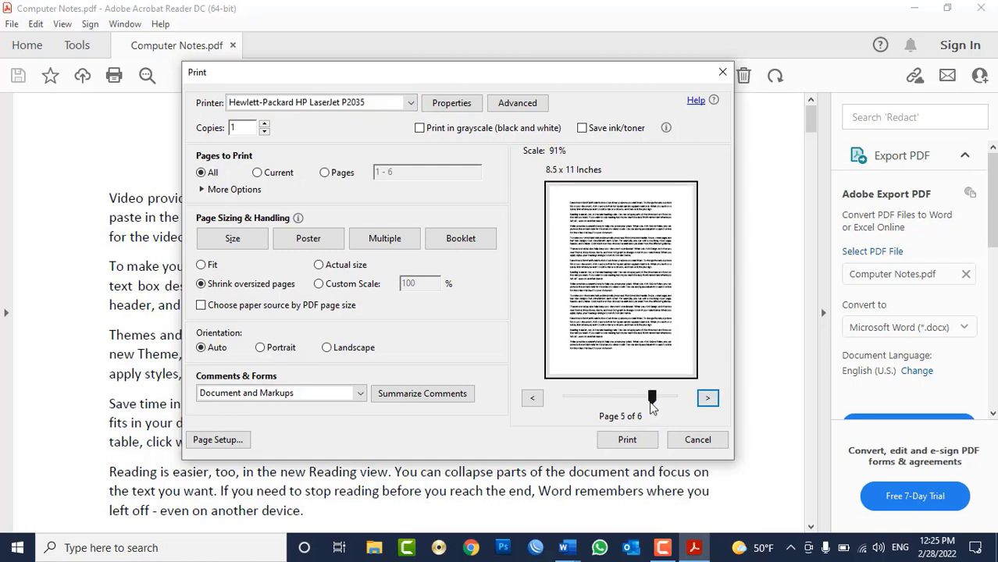
{"action": "left_click_drag", "start_coordinate": [653, 399], "coordinate": [559, 402]}
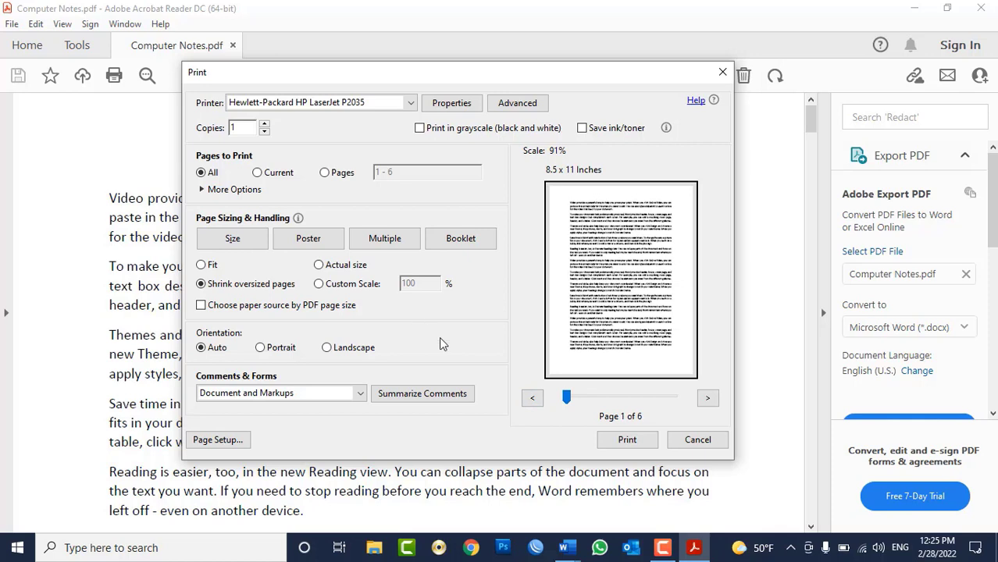
- Set a custom 2 by 2 pages-per-sheet layout and print Computer Notes.pdf
{"action": "left_click", "coordinate": [371, 245]}
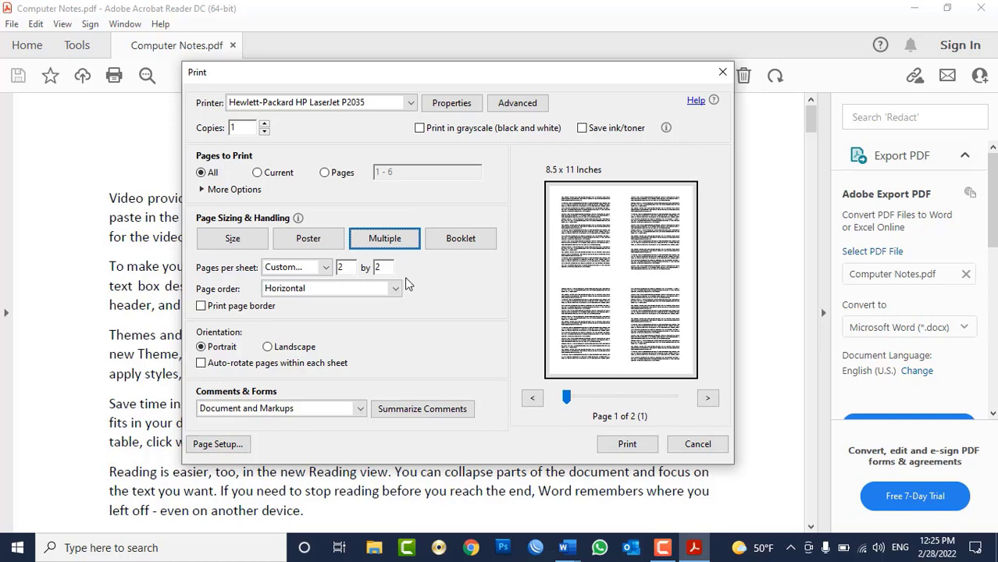
{"action": "left_click", "coordinate": [343, 266]}
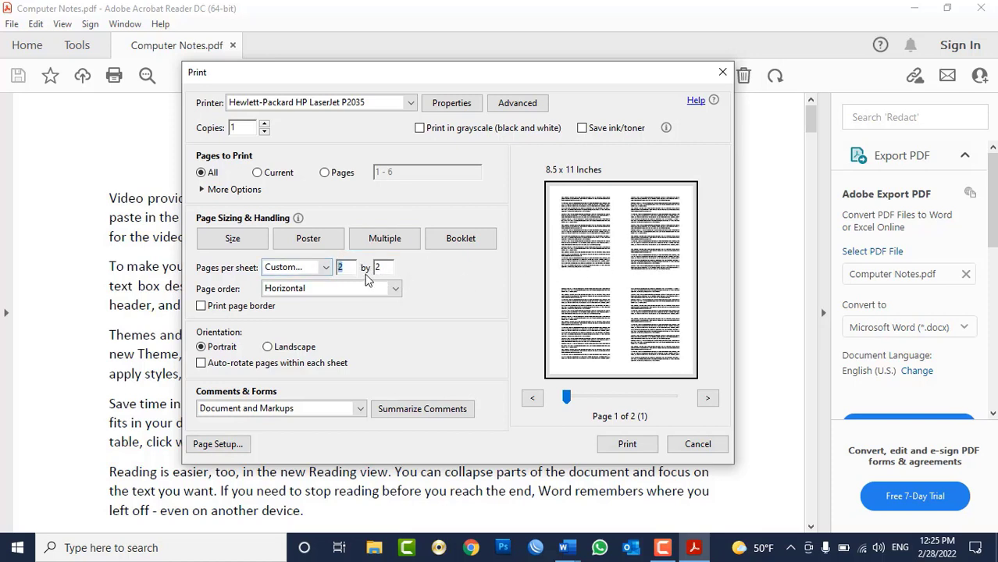
{"action": "type", "text": "1"}
{"action": "left_click", "coordinate": [381, 268]}
{"action": "type", "text": "3"}
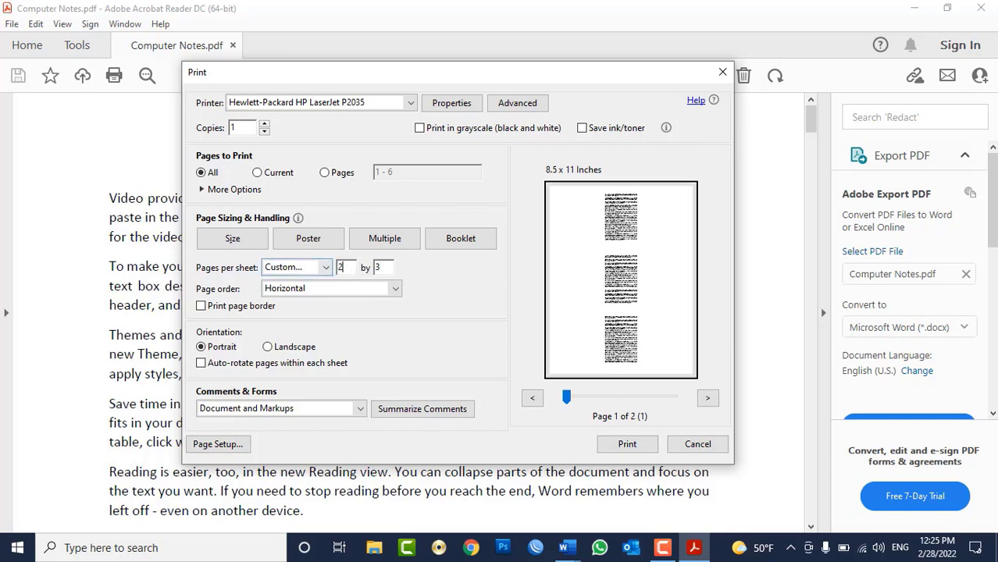
{"action": "type", "text": "2"}
{"action": "left_click", "coordinate": [388, 267]}
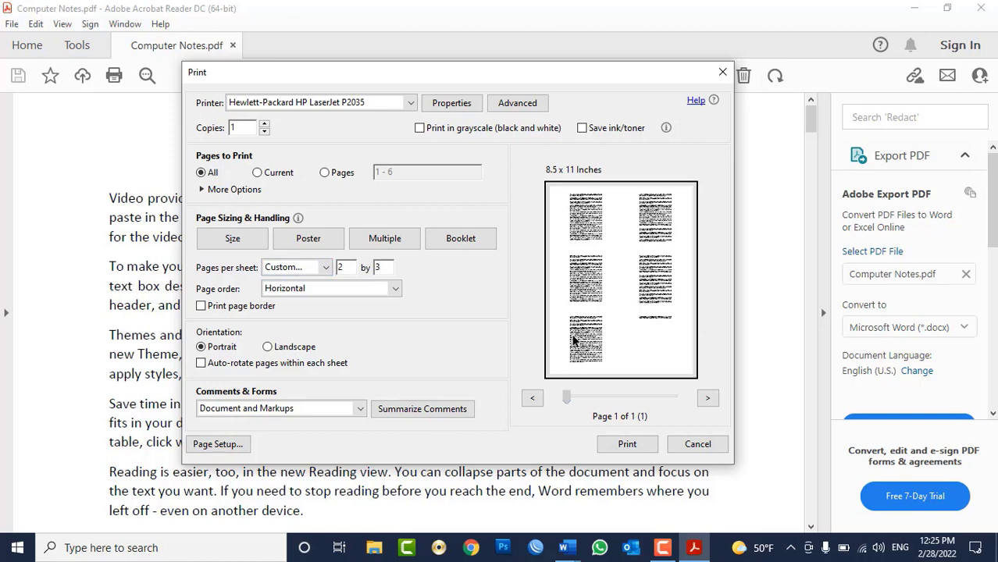
{"action": "double_click", "coordinate": [379, 267]}
{"action": "type", "text": "2"}
{"action": "key", "text": "Tab"}
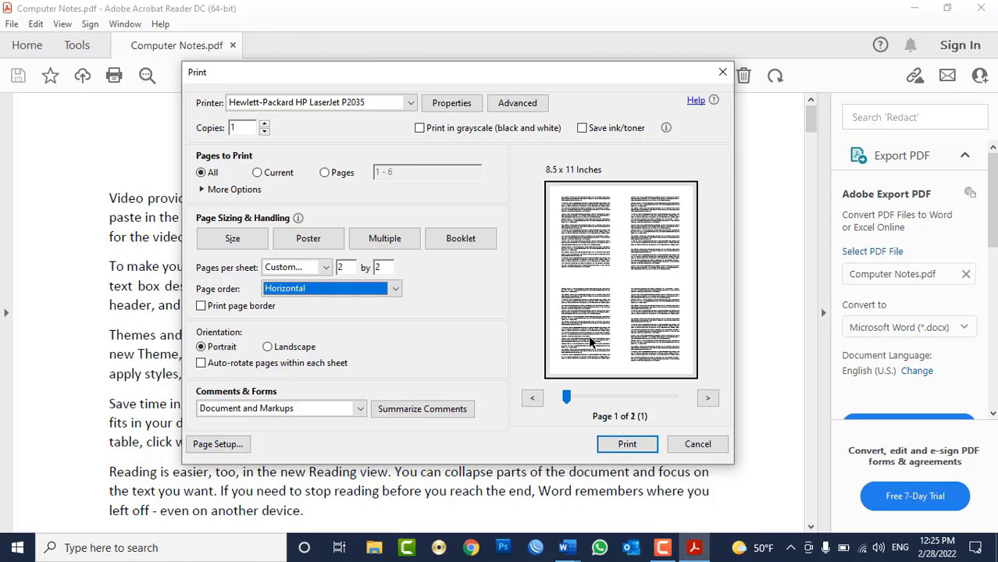
{"action": "left_click", "coordinate": [629, 445]}
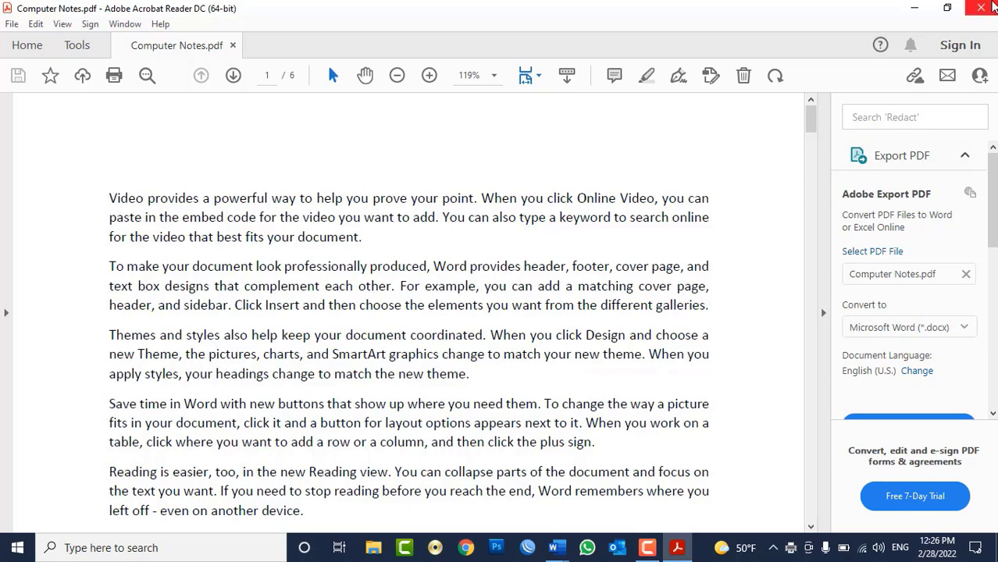
- Exit Acrobat Reader with its close button, returning to Word's File Home screen
{"action": "left_click", "coordinate": [981, 7]}
- Go to File > Print and open the HP LaserJet P2035 Printer Properties
{"action": "left_click", "coordinate": [18, 36]}
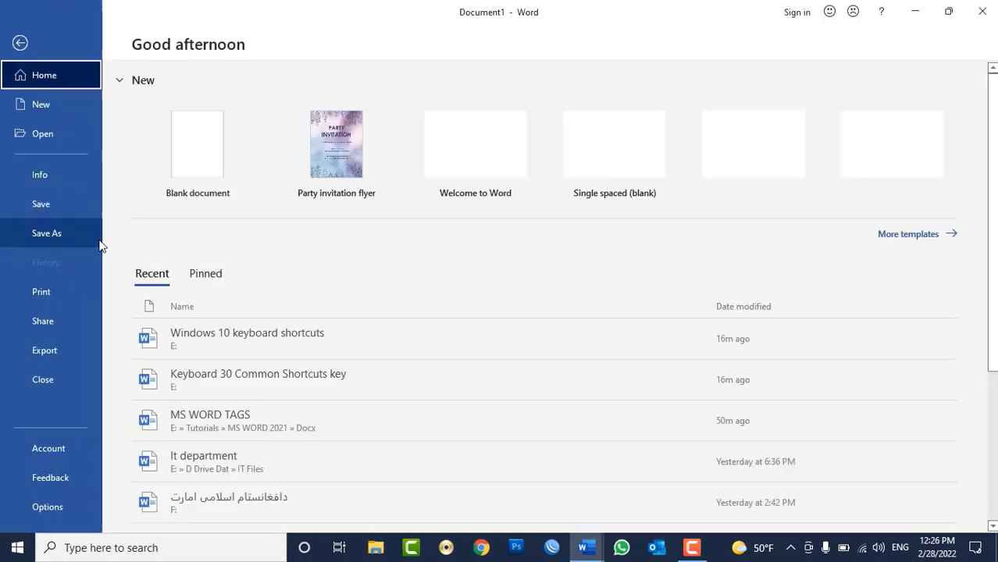
{"action": "left_click", "coordinate": [71, 292]}
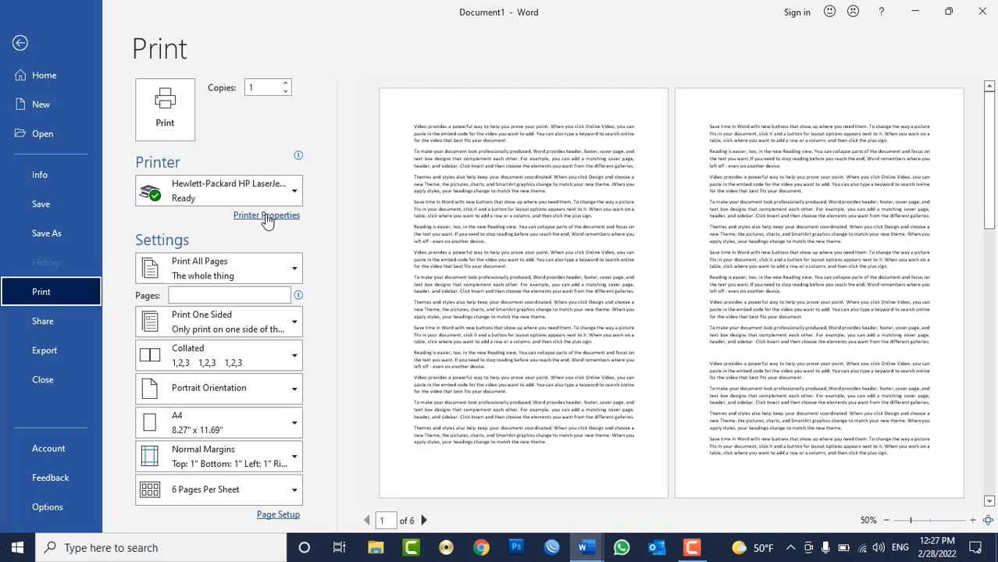
{"action": "left_click", "coordinate": [266, 216]}
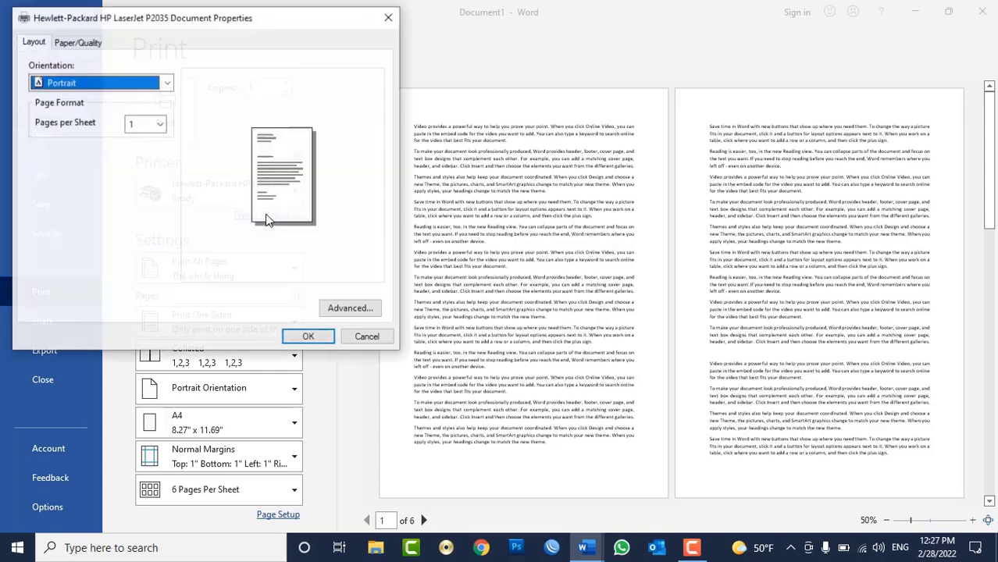
- Switch orientation to Landscape and back to Portrait, and choose 4 pages per sheet
{"action": "left_click", "coordinate": [53, 84]}
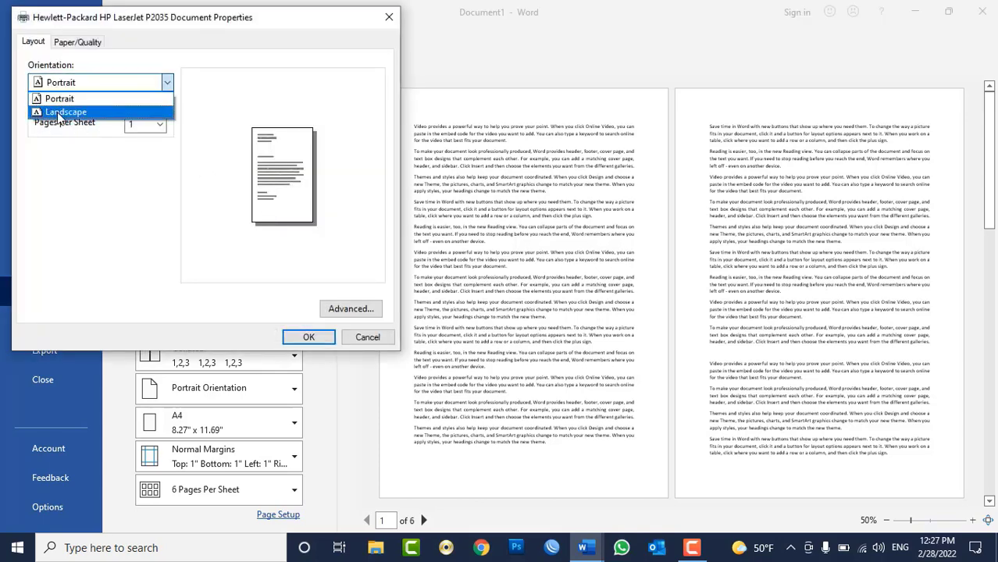
{"action": "left_click", "coordinate": [58, 114]}
{"action": "left_click", "coordinate": [62, 83]}
{"action": "left_click", "coordinate": [66, 99]}
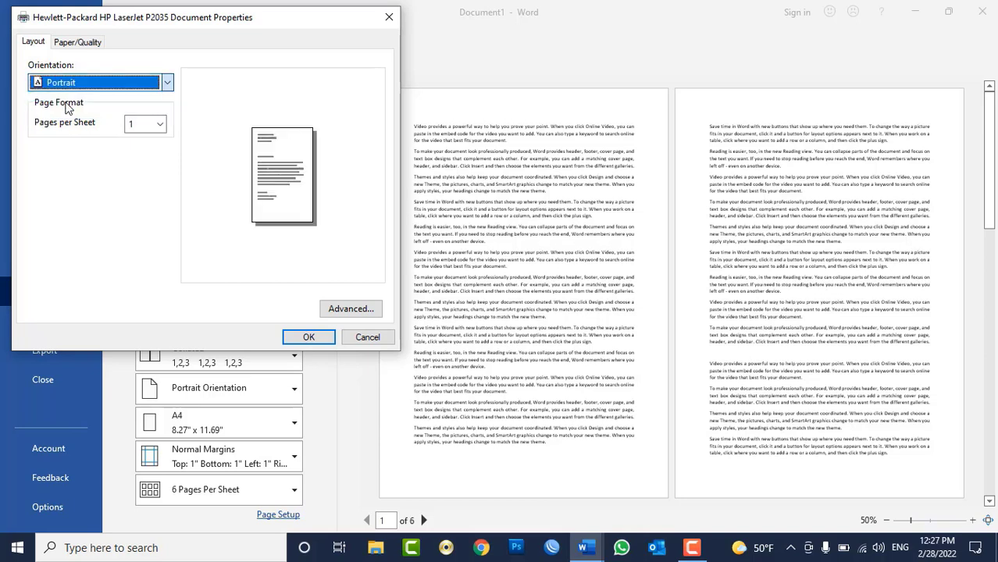
{"action": "left_click", "coordinate": [140, 127]}
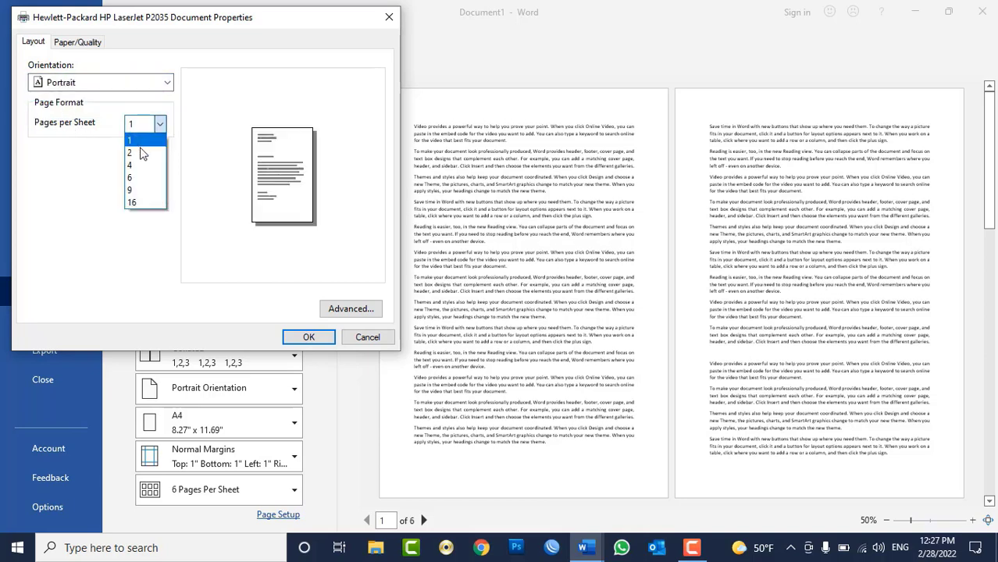
{"action": "left_click", "coordinate": [143, 165]}
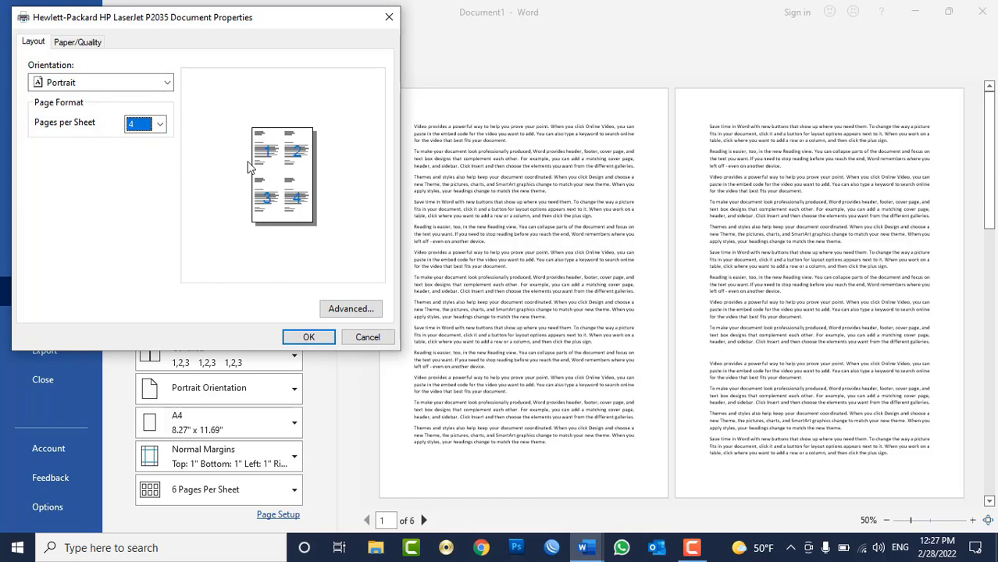
- Check the Paper/Quality paper source, keep Automatic, and close the properties without applying
{"action": "left_click", "coordinate": [76, 42]}
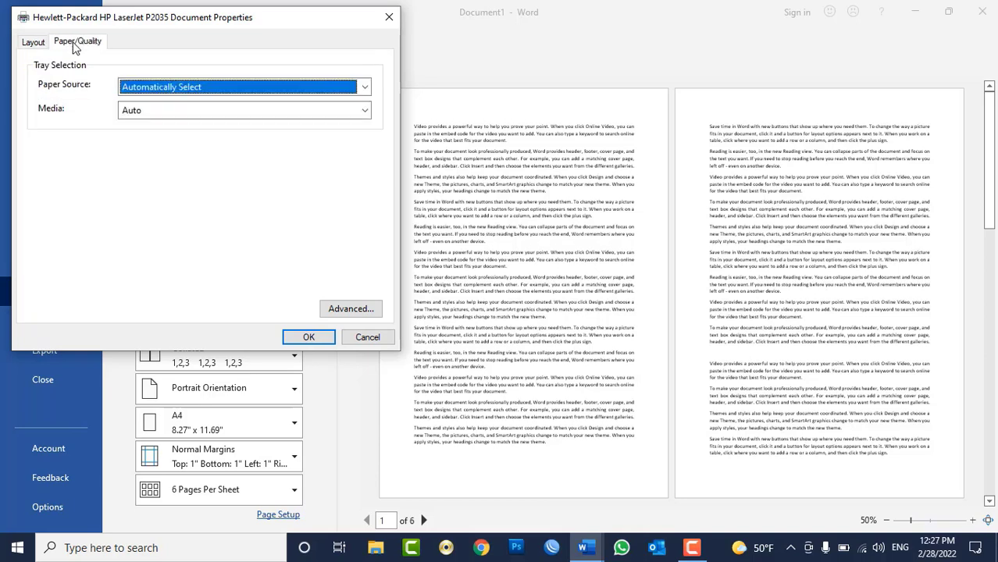
{"action": "left_click", "coordinate": [137, 88]}
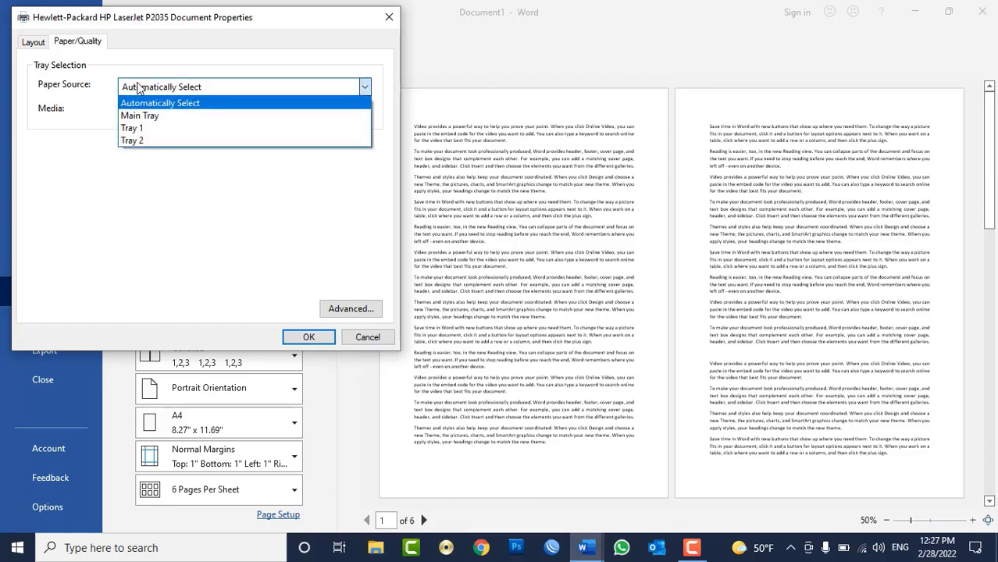
{"action": "left_click", "coordinate": [150, 66]}
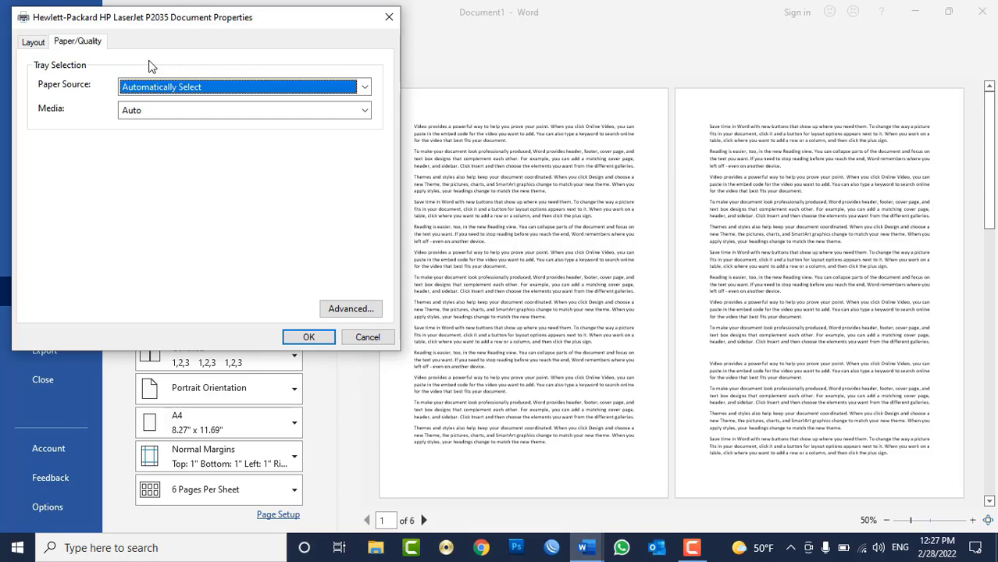
{"action": "left_click", "coordinate": [389, 17]}
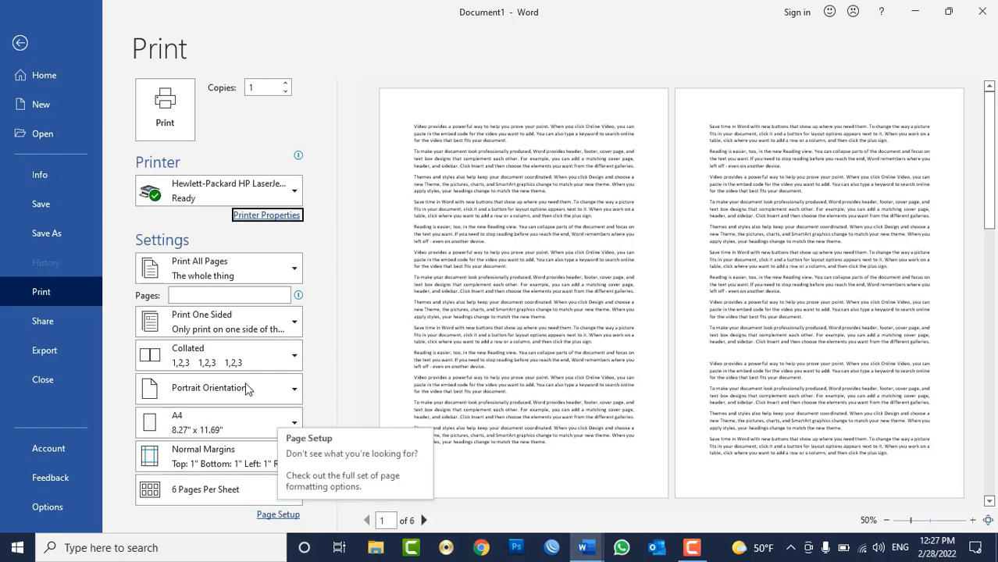
- Back in the document, preview Layout's Margins, Orientation and Size menus, then launch Page Setup
{"action": "left_click", "coordinate": [25, 38]}
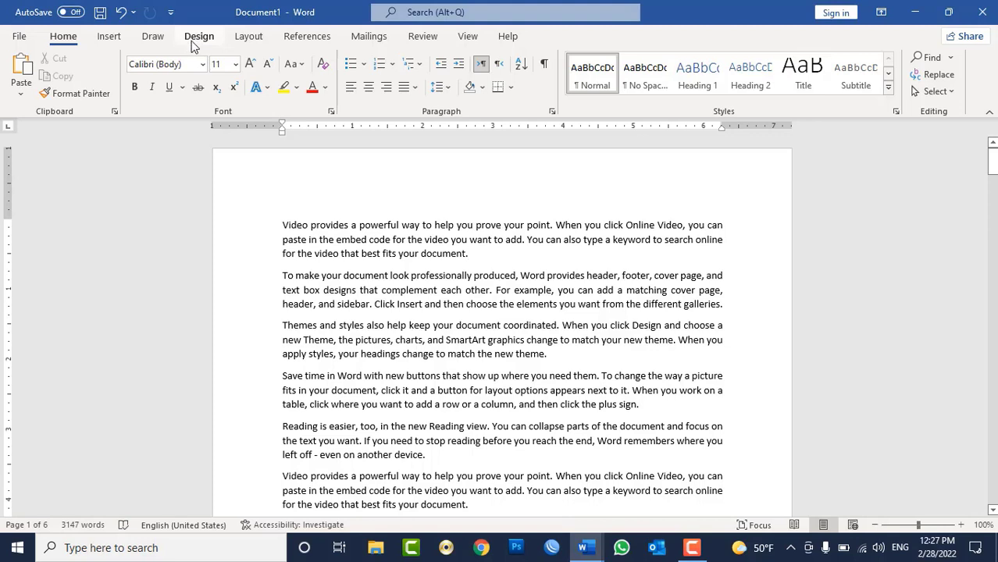
{"action": "left_click", "coordinate": [248, 37]}
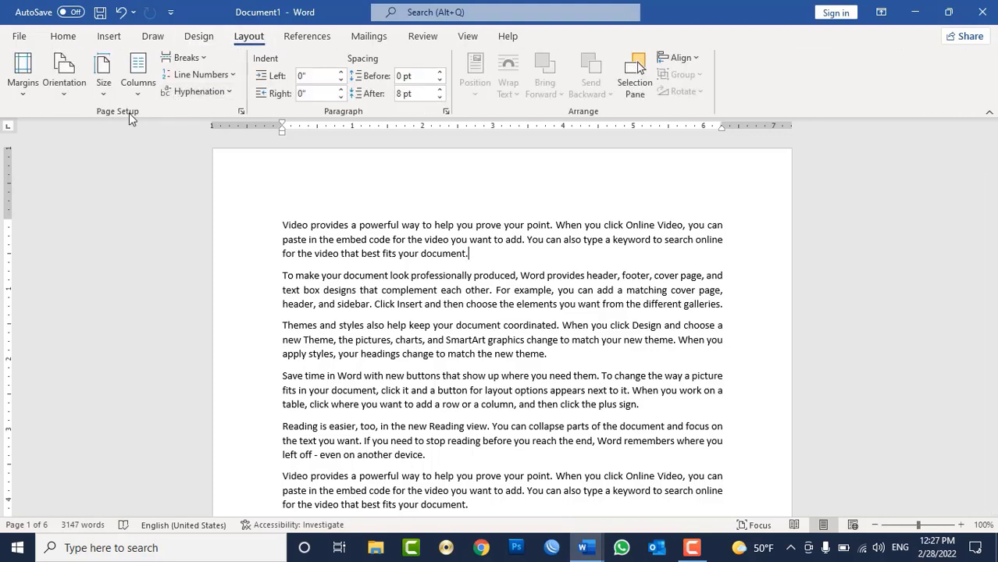
{"action": "left_click", "coordinate": [24, 90]}
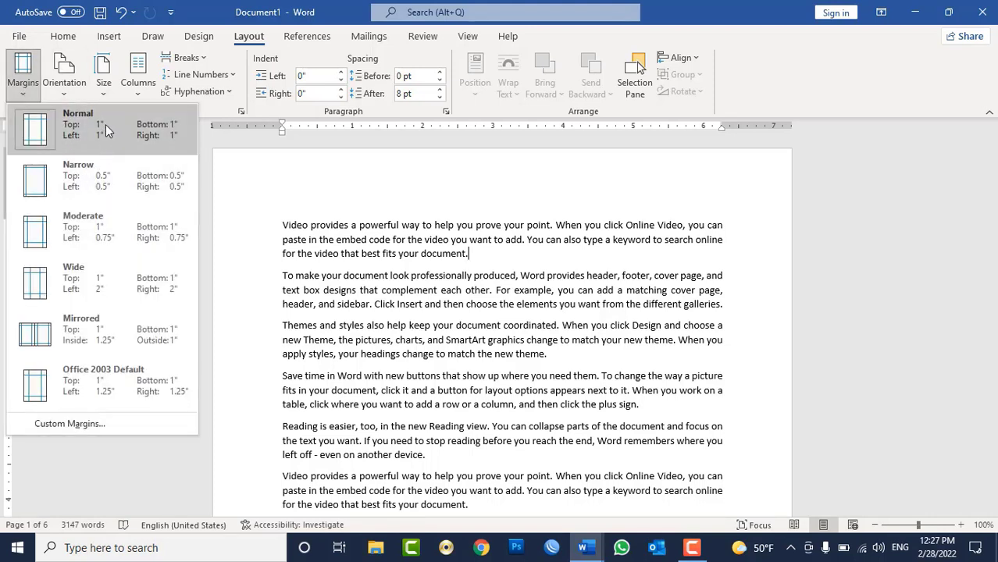
{"action": "left_click", "coordinate": [72, 92]}
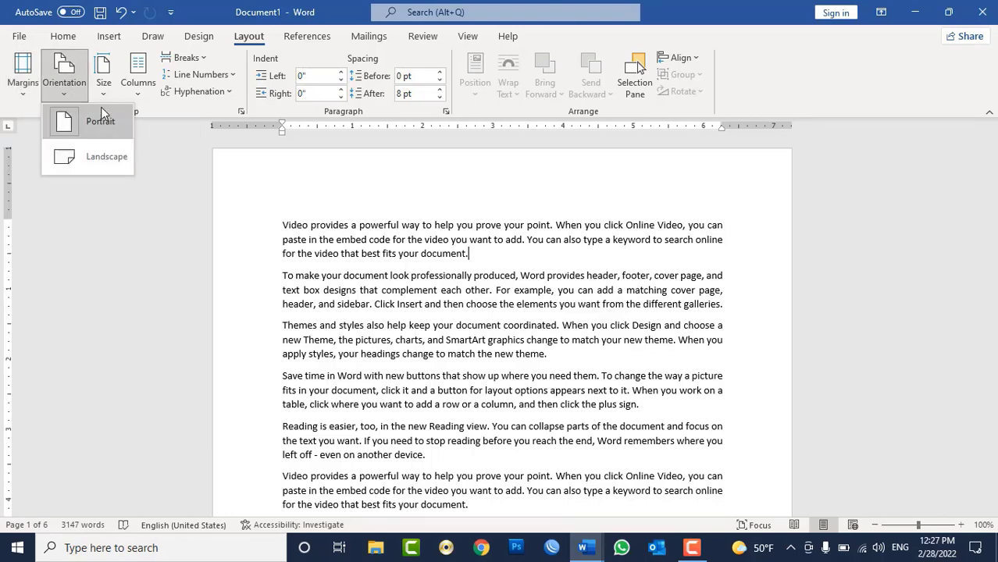
{"action": "left_click", "coordinate": [104, 89]}
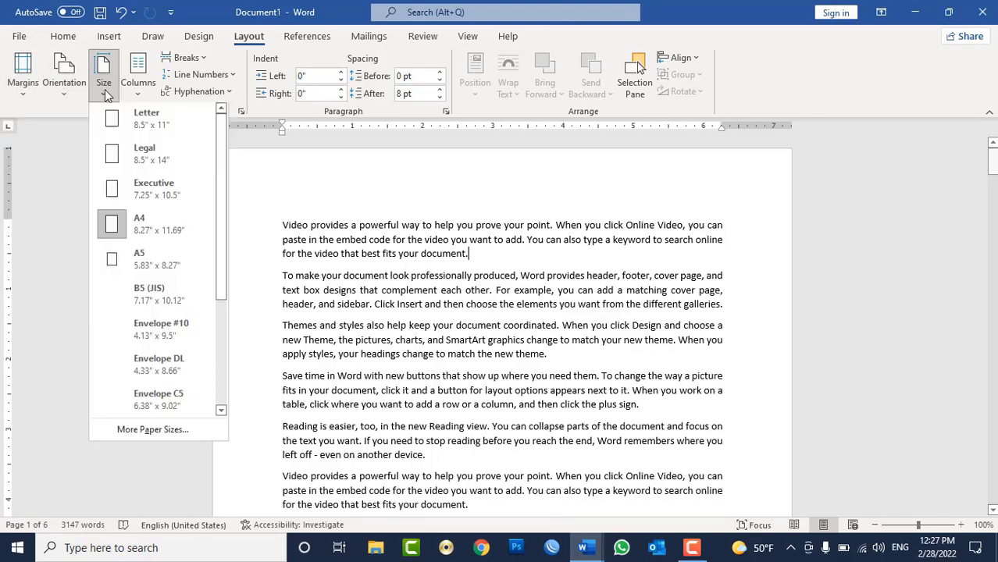
{"action": "left_click", "coordinate": [383, 291]}
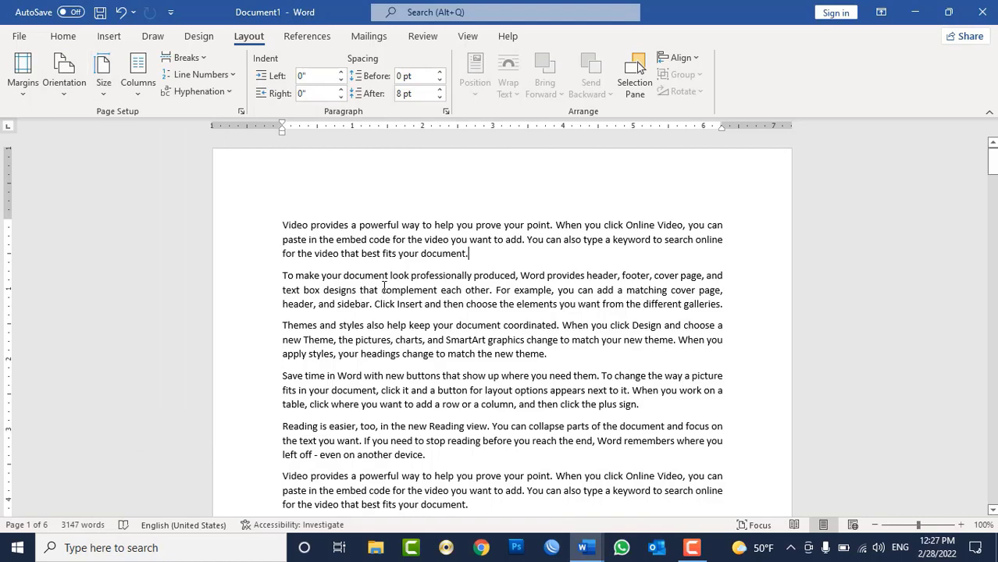
{"action": "left_click", "coordinate": [242, 112]}
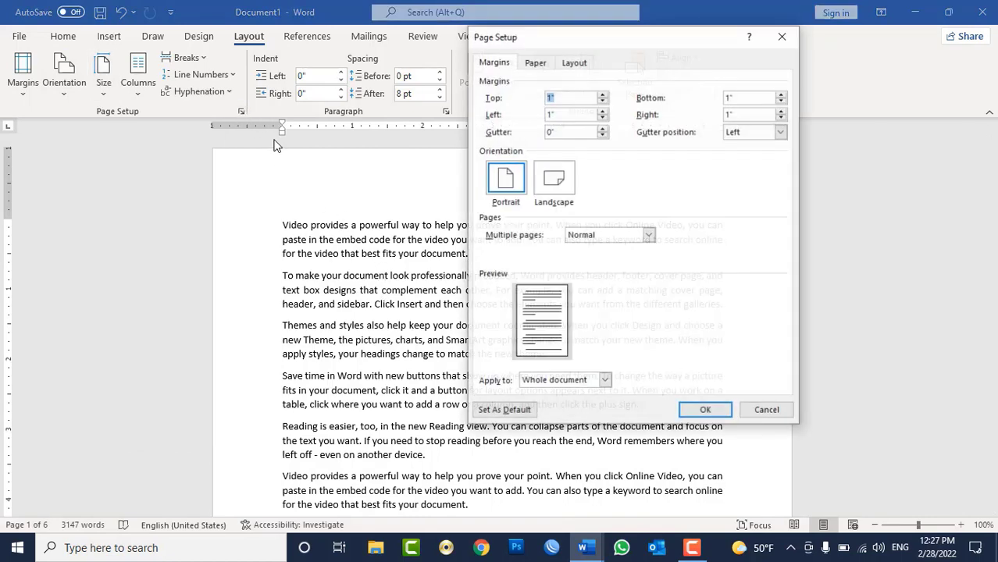
- Close Page Setup, reopen it from File > Print, and move the dialog right
{"action": "left_click", "coordinate": [781, 37]}
{"action": "left_click", "coordinate": [18, 36]}
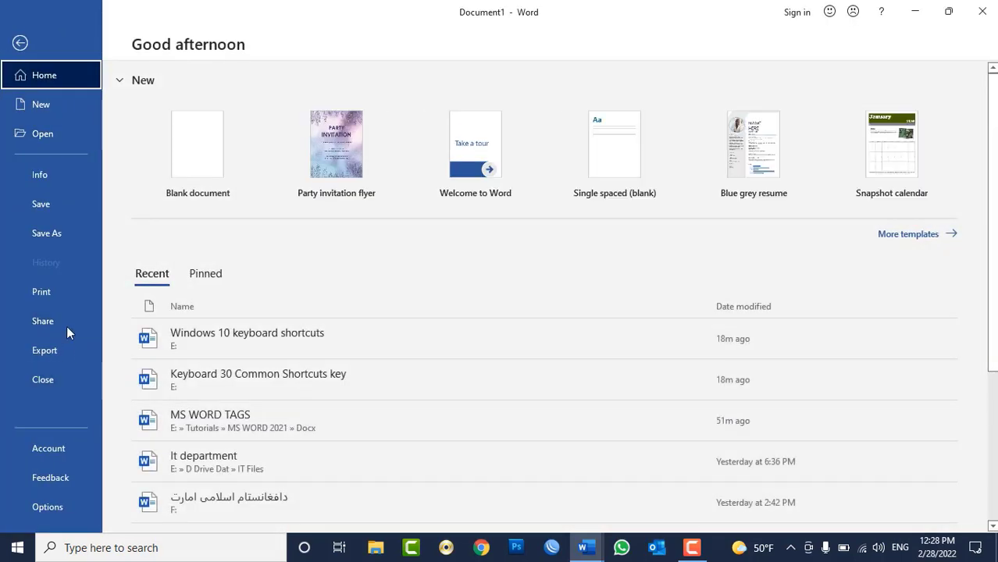
{"action": "left_click", "coordinate": [54, 293]}
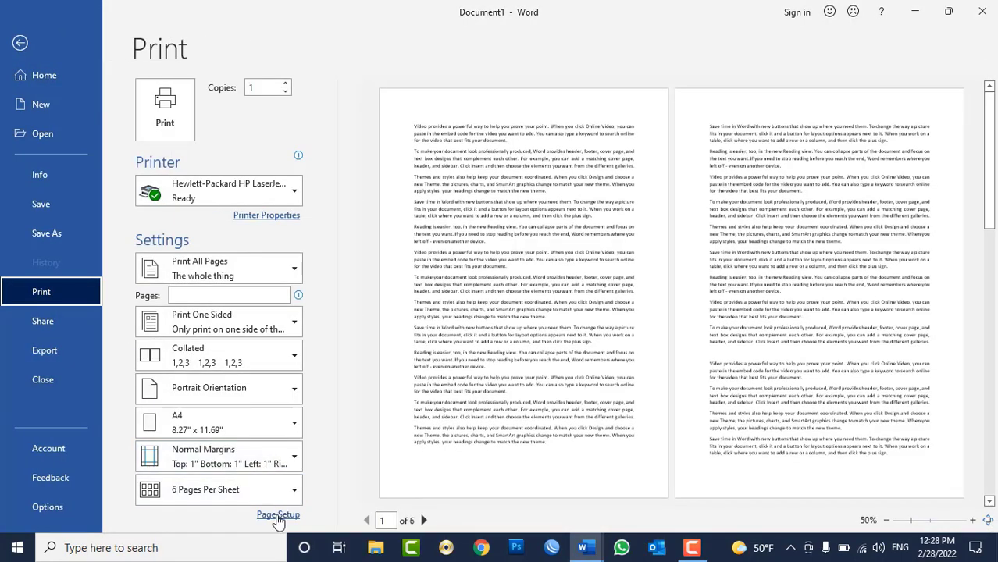
{"action": "left_click", "coordinate": [279, 515]}
{"action": "left_click_drag", "start_coordinate": [612, 37], "coordinate": [754, 63]}
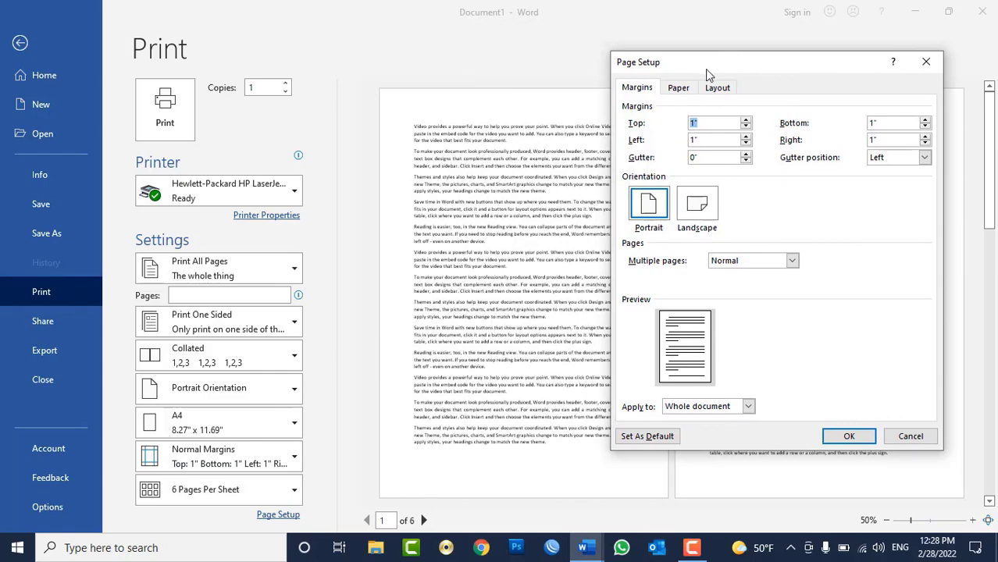
{"action": "left_click_drag", "start_coordinate": [706, 68], "coordinate": [764, 76]}
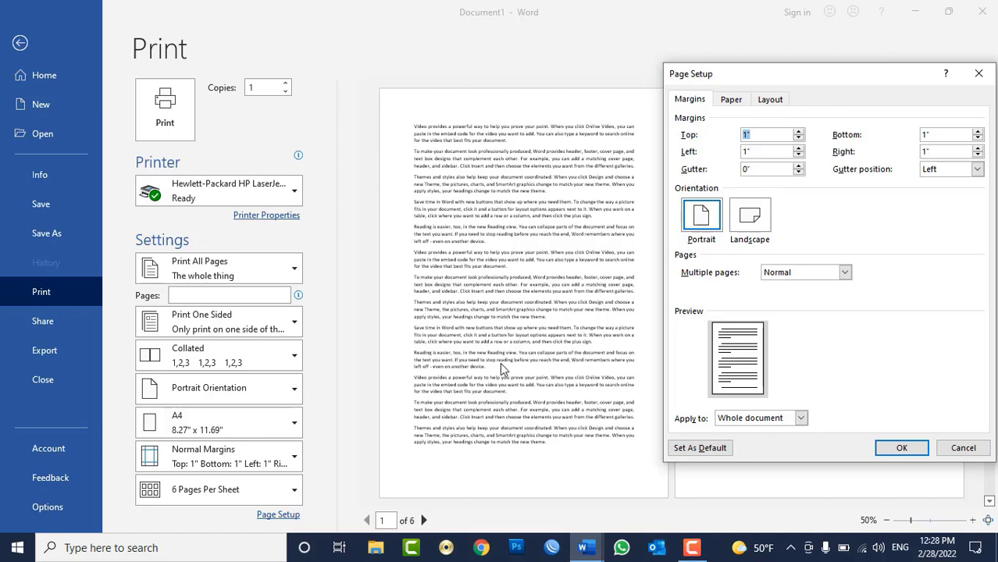
- Inspect the left, right and bottom margin fields, leaving them at 1", then return to the document
{"action": "left_click", "coordinate": [762, 152]}
{"action": "left_click", "coordinate": [937, 137]}
{"action": "left_click", "coordinate": [945, 153]}
{"action": "left_click", "coordinate": [935, 135]}
{"action": "left_click", "coordinate": [941, 149]}
{"action": "left_click", "coordinate": [979, 73]}
{"action": "left_click", "coordinate": [19, 43]}
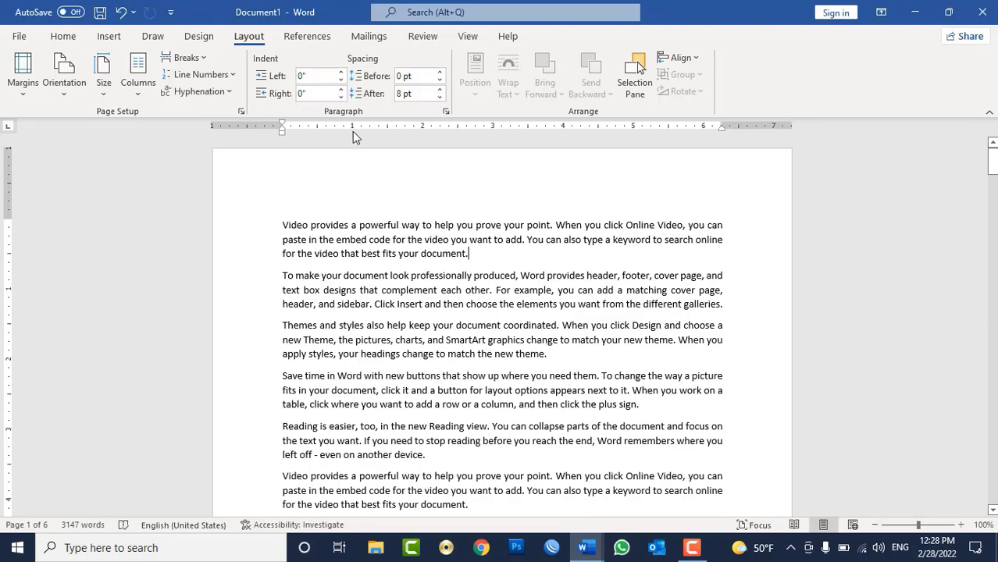
{"action": "left_click", "coordinate": [24, 36]}
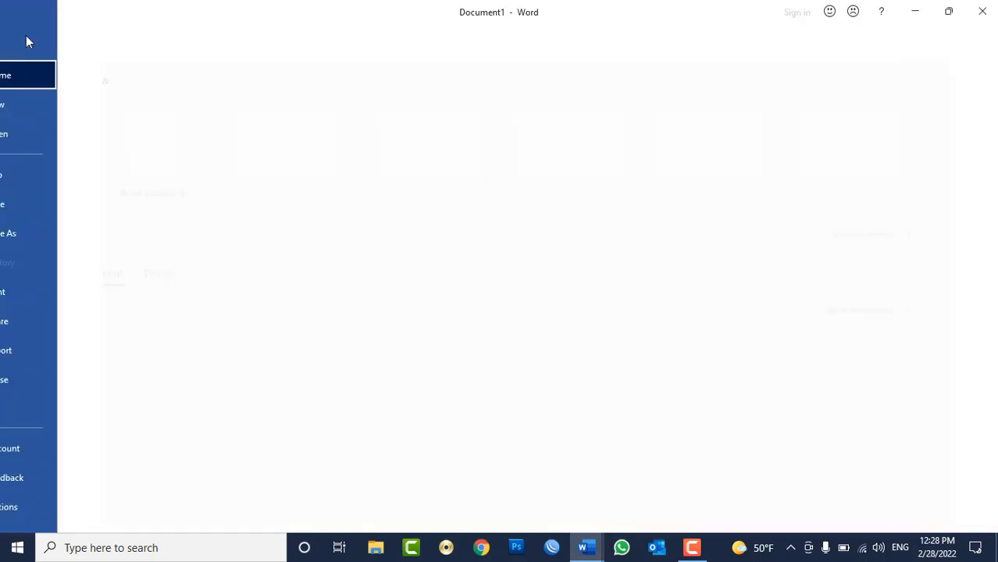
{"action": "left_click", "coordinate": [62, 508]}
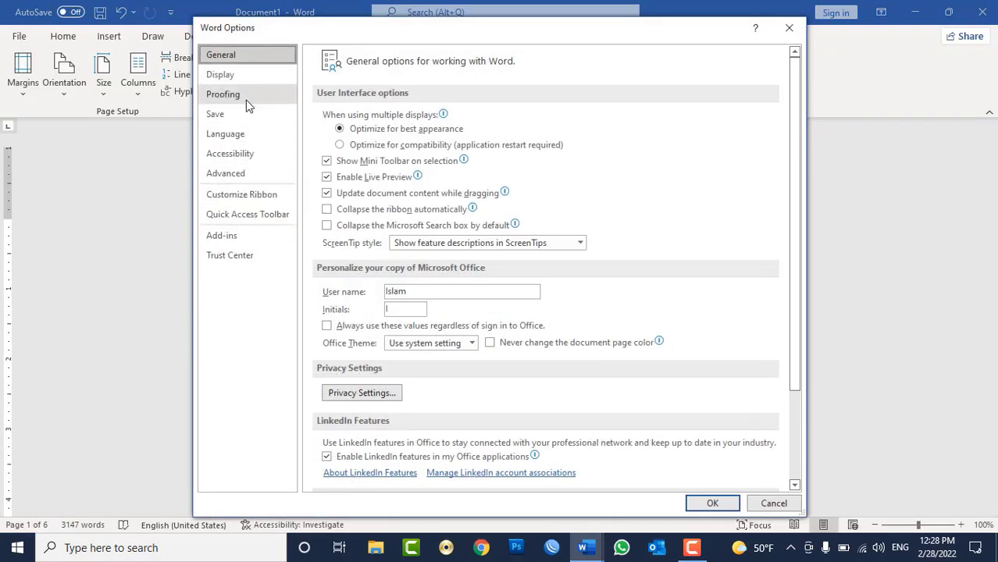
{"action": "left_click", "coordinate": [241, 179]}
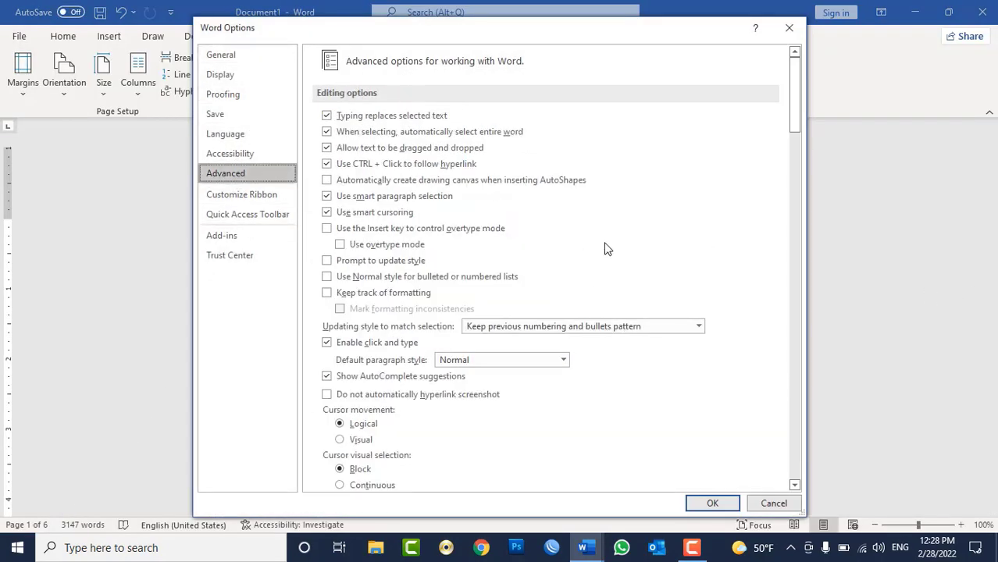
{"action": "scroll", "coordinate": [670, 257], "scroll_direction": "down", "scroll_amount": 3}
{"action": "scroll", "coordinate": [670, 258], "scroll_direction": "down", "scroll_amount": 3}
{"action": "scroll", "coordinate": [670, 258], "scroll_direction": "down", "scroll_amount": 3}
{"action": "scroll", "coordinate": [670, 257], "scroll_direction": "down", "scroll_amount": 1}
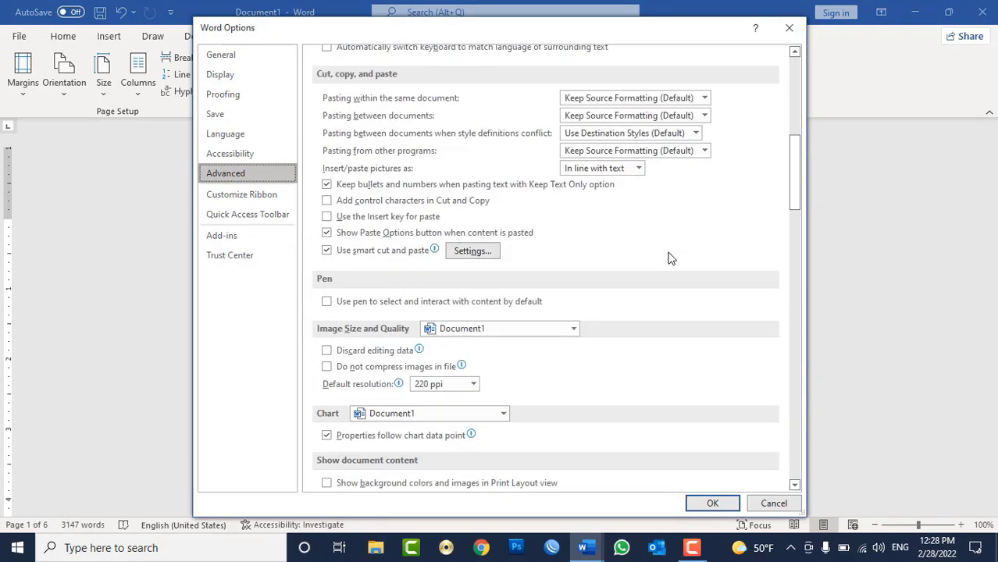
{"action": "scroll", "coordinate": [670, 257], "scroll_direction": "down", "scroll_amount": 2}
{"action": "scroll", "coordinate": [670, 258], "scroll_direction": "down", "scroll_amount": 6}
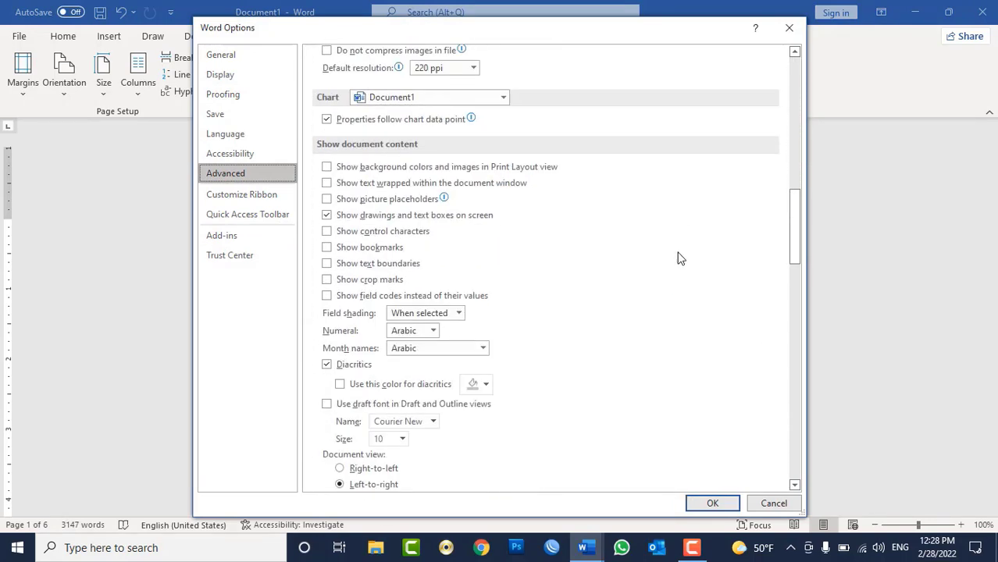
{"action": "scroll", "coordinate": [680, 258], "scroll_direction": "down", "scroll_amount": 3}
{"action": "scroll", "coordinate": [680, 260], "scroll_direction": "down", "scroll_amount": 1}
{"action": "scroll", "coordinate": [680, 259], "scroll_direction": "down", "scroll_amount": 3}
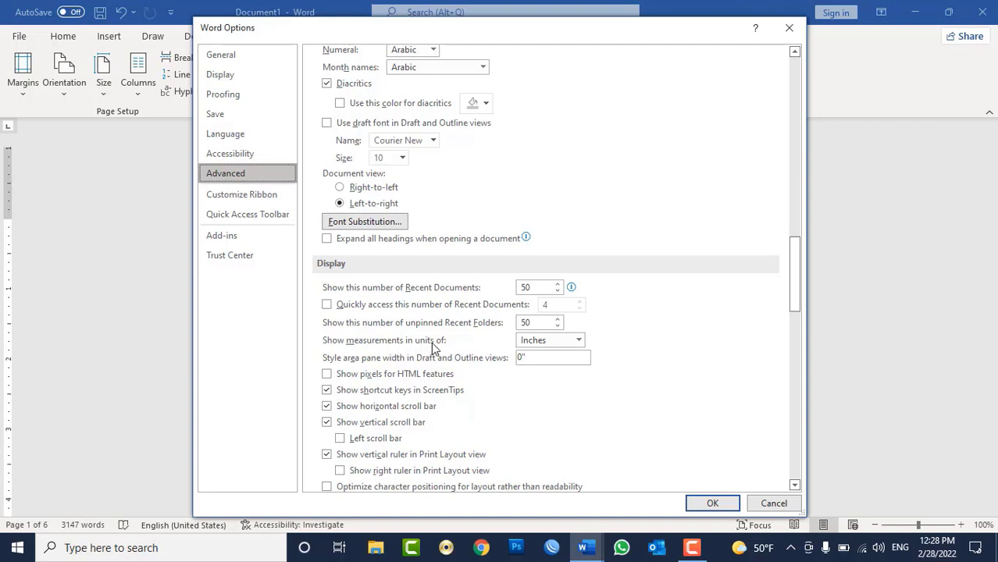
{"action": "left_click", "coordinate": [536, 343]}
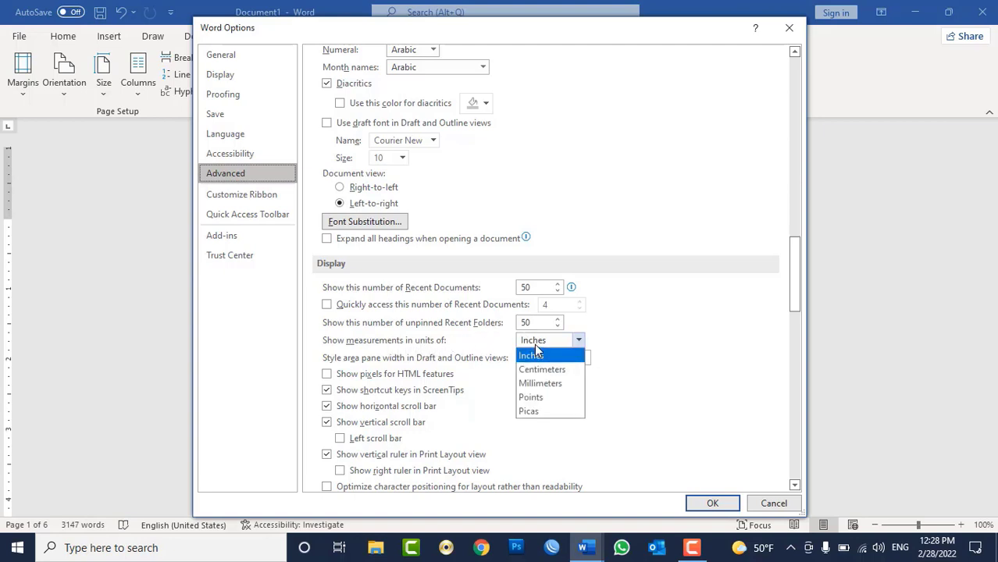
{"action": "left_click", "coordinate": [798, 503]}
{"action": "left_click", "coordinate": [784, 504]}
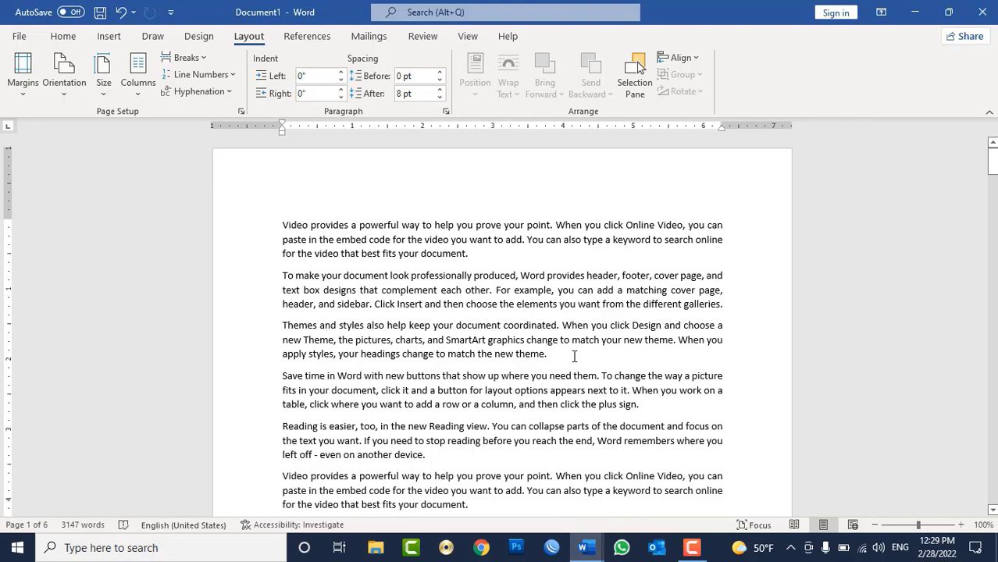
- From the Print screen's Page Setup, set the bottom margin to 0.5" and apply it
{"action": "key", "text": "ctrl+p"}
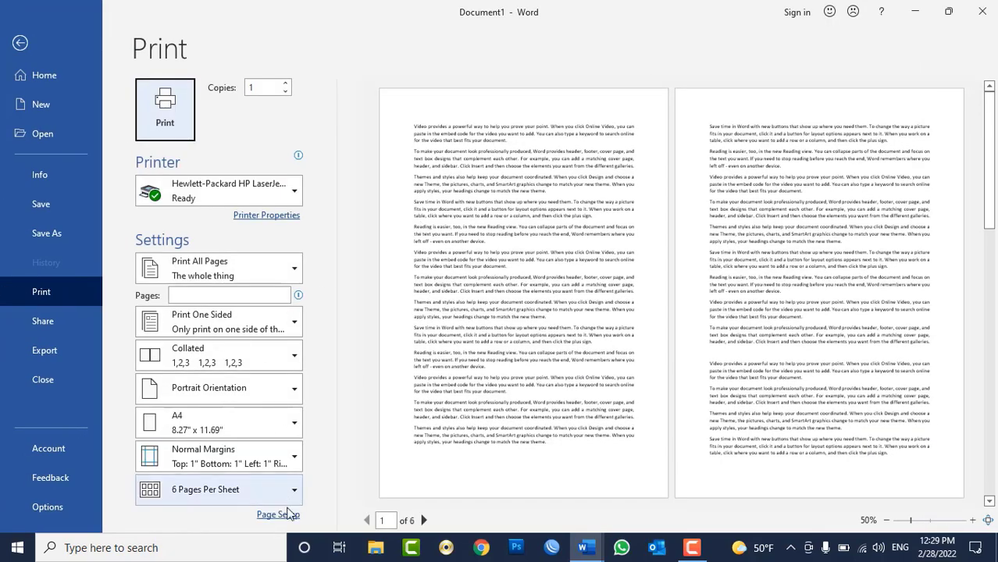
{"action": "left_click", "coordinate": [279, 515]}
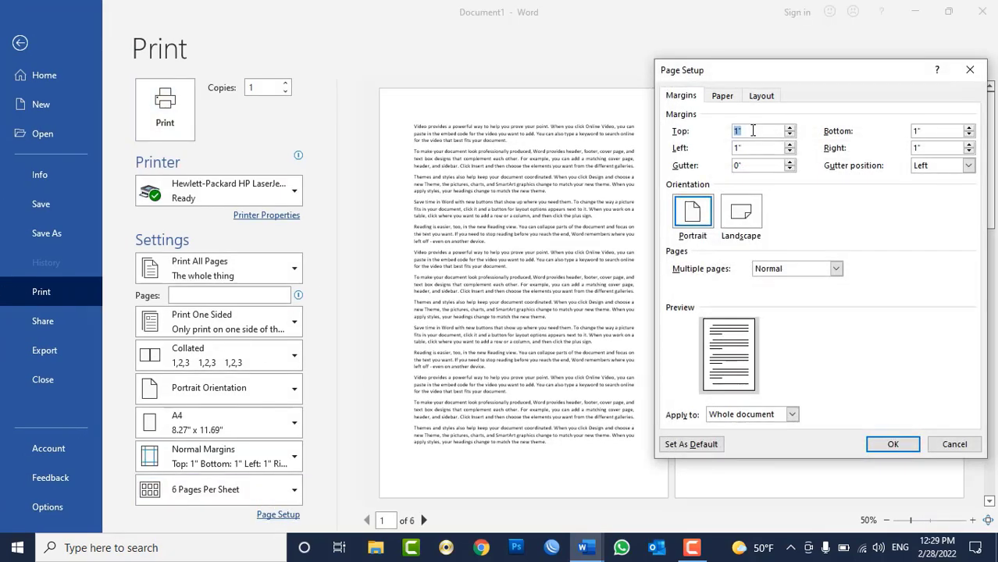
{"action": "left_click", "coordinate": [753, 131]}
{"action": "left_click_drag", "start_coordinate": [941, 131], "coordinate": [910, 131]}
{"action": "type", "text": "0.5"}
{"action": "left_click", "coordinate": [880, 451]}
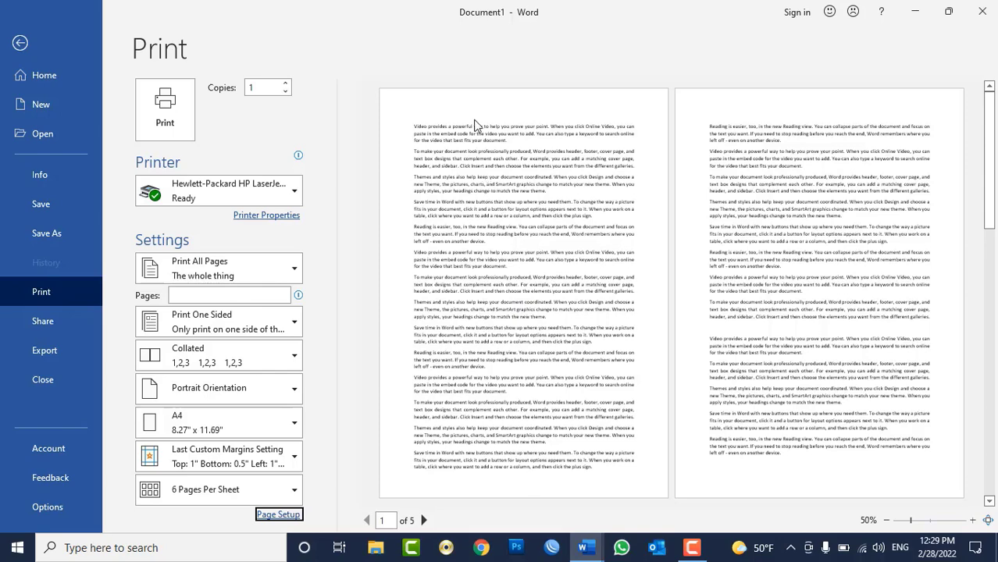
- Reopen Page Setup and enter 1 as the bottom margin
{"action": "left_click", "coordinate": [281, 516]}
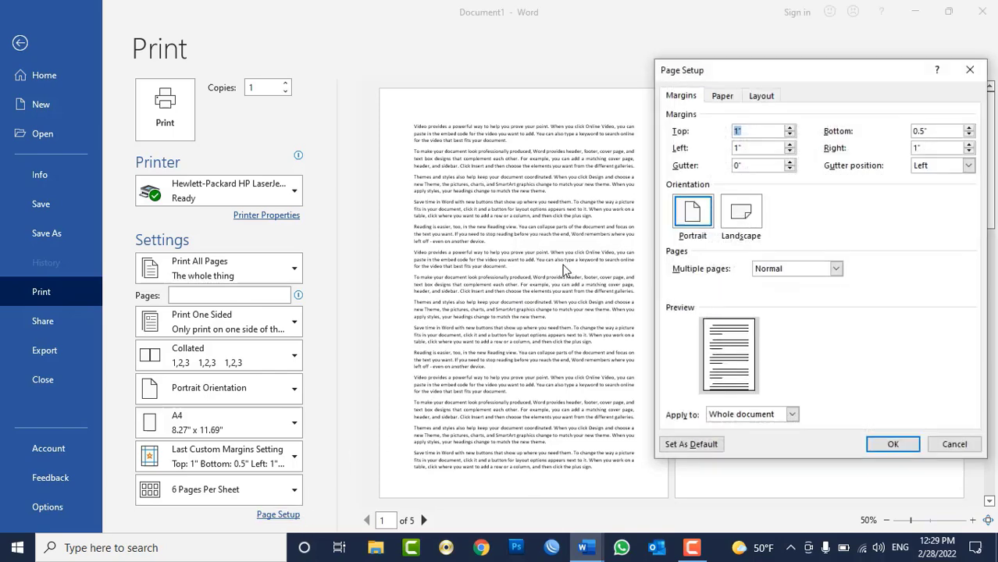
{"action": "double_click", "coordinate": [940, 132]}
{"action": "type", "text": "1"}
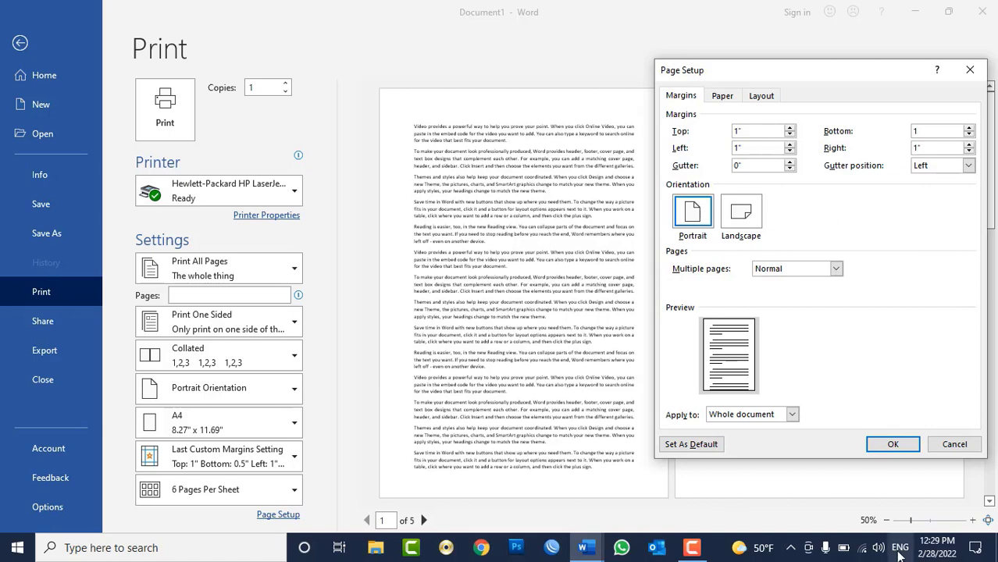
- Raise the gutter to 0.5" using its spinner
{"action": "left_click", "coordinate": [790, 162]}
{"action": "left_click", "coordinate": [790, 162]}
{"action": "left_click", "coordinate": [791, 162]}
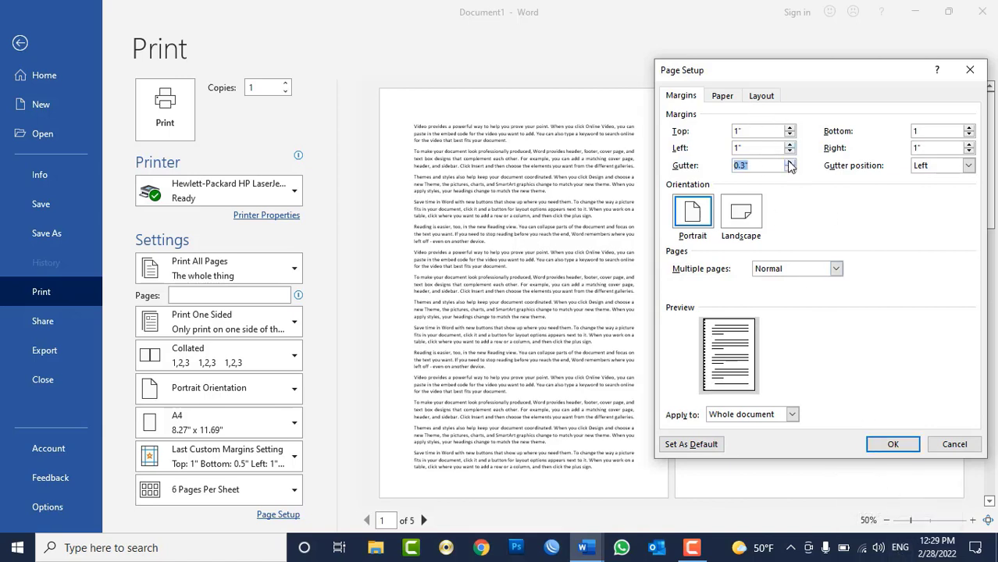
{"action": "left_click", "coordinate": [790, 162]}
{"action": "left_click", "coordinate": [791, 162]}
- Try Right and Left gutter positions, finally placing the gutter at Top
{"action": "left_click", "coordinate": [968, 166]}
{"action": "left_click", "coordinate": [868, 185]}
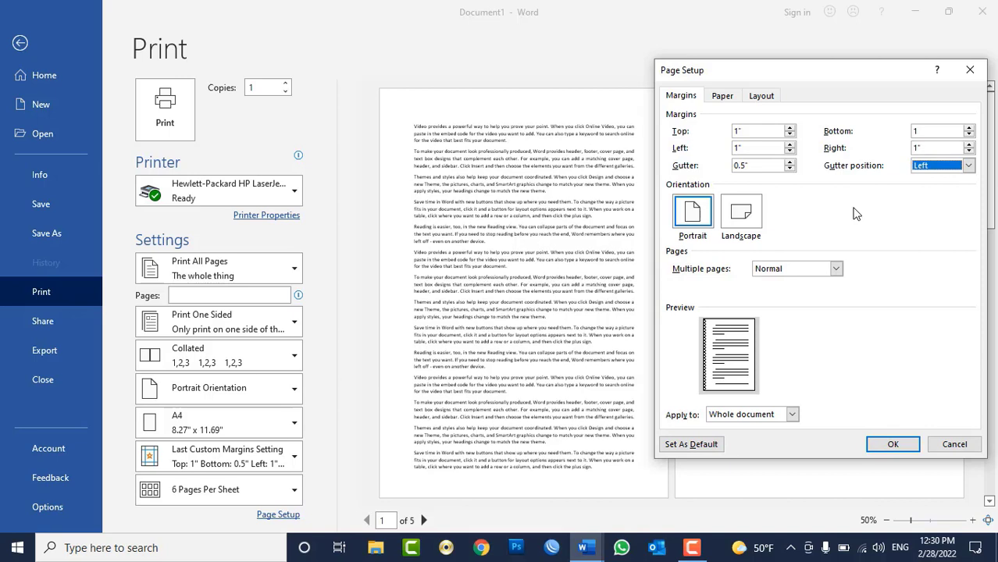
{"action": "left_click", "coordinate": [938, 168]}
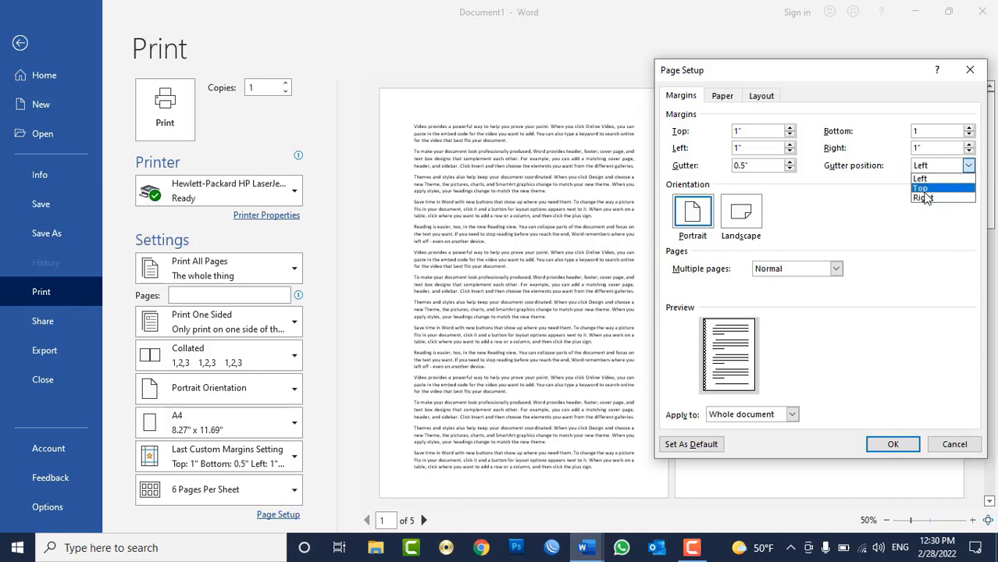
{"action": "left_click", "coordinate": [932, 201]}
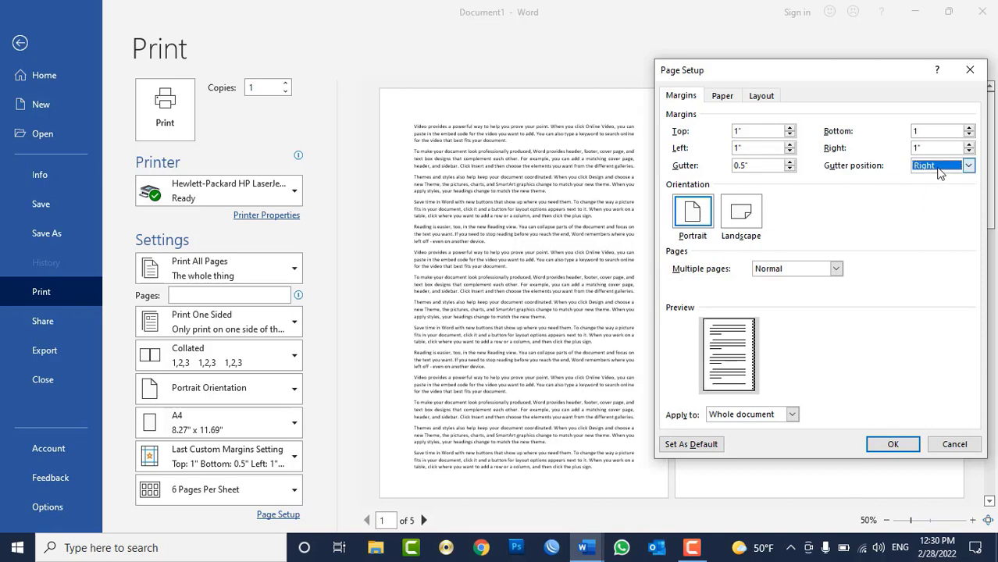
{"action": "left_click", "coordinate": [938, 166]}
{"action": "left_click", "coordinate": [930, 180]}
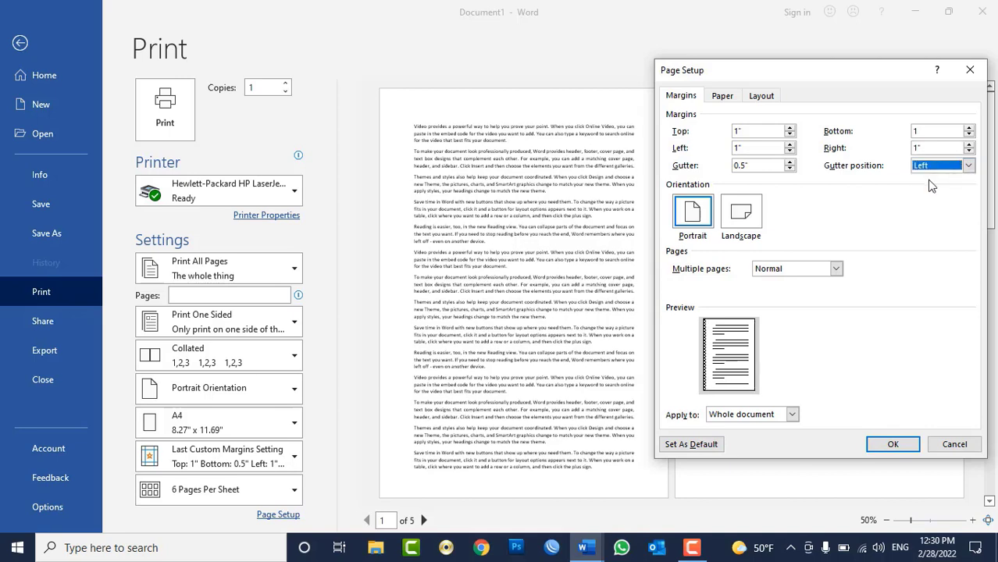
{"action": "left_click", "coordinate": [933, 171]}
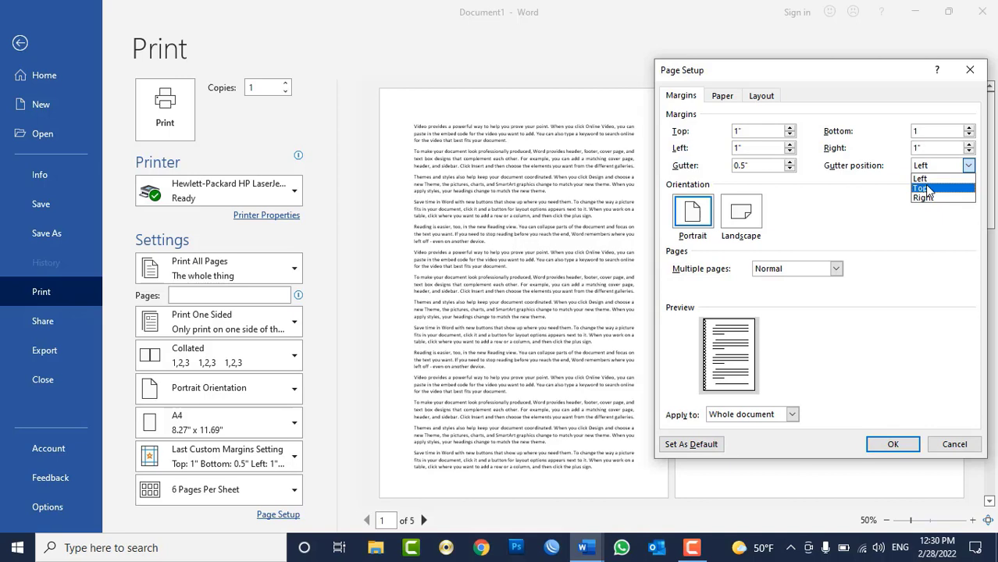
{"action": "left_click", "coordinate": [928, 189]}
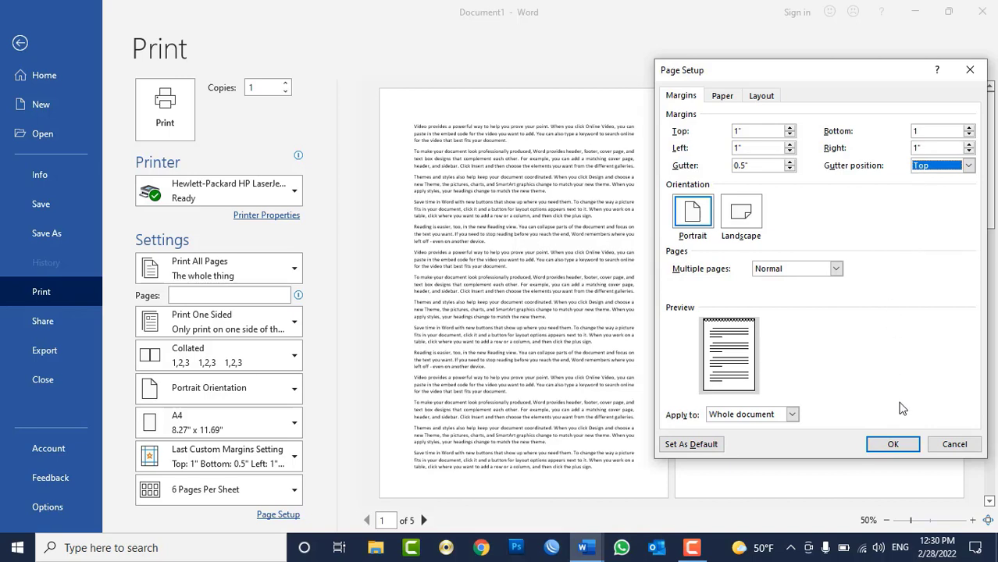
- Try Mirror margins for multiple pages, revert to Normal, and confirm Page Setup with OK
{"action": "left_click", "coordinate": [835, 268]}
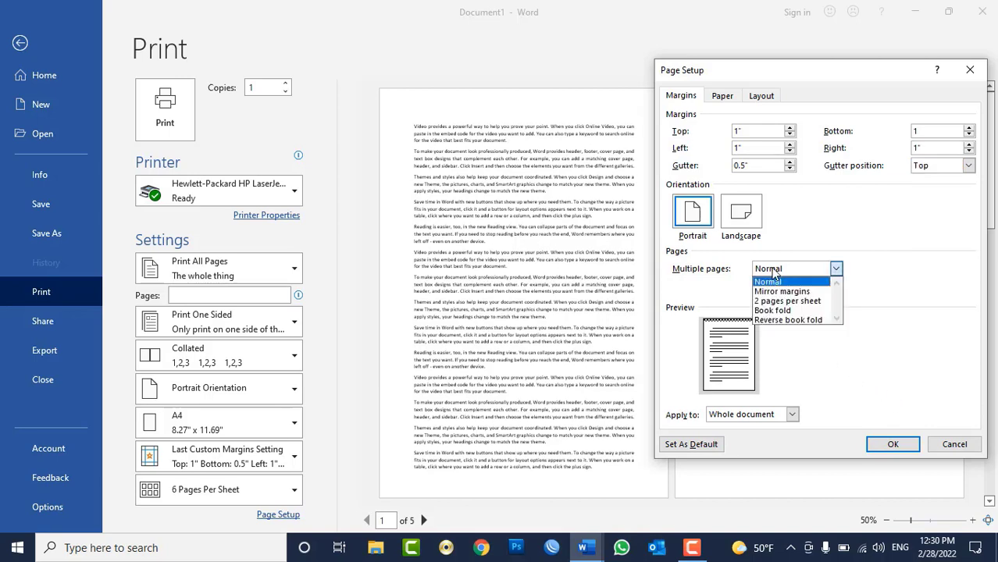
{"action": "left_click", "coordinate": [699, 283]}
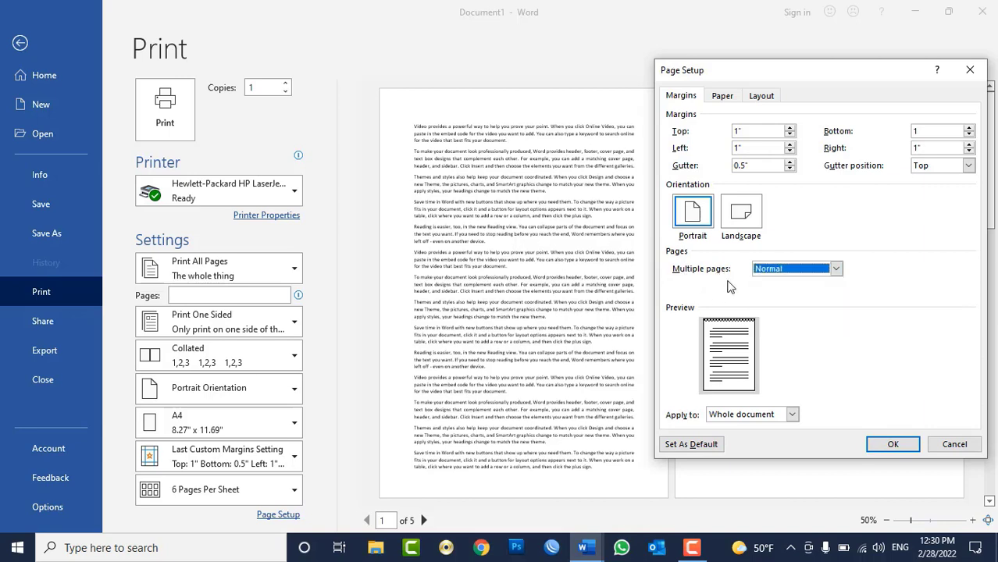
{"action": "left_click", "coordinate": [777, 270]}
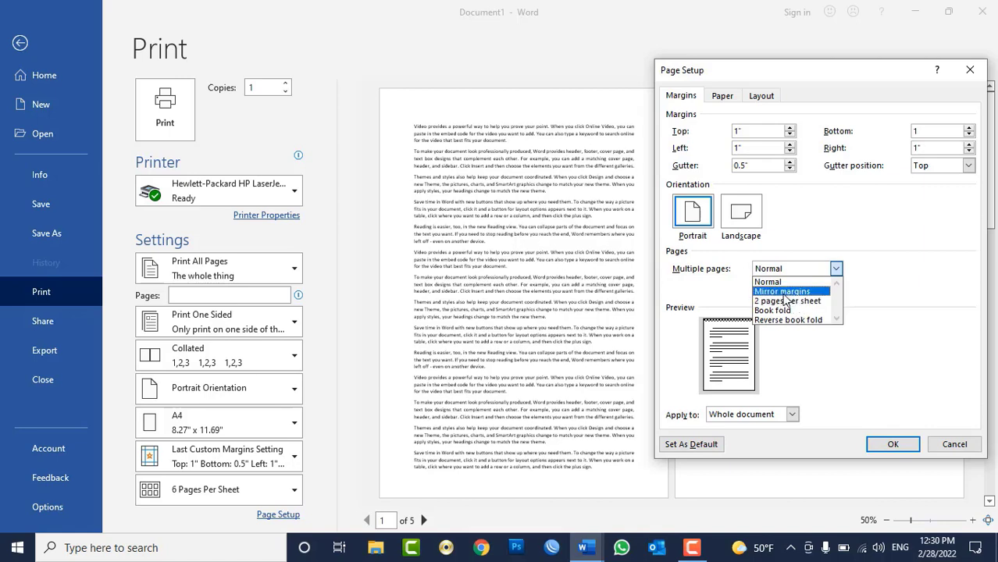
{"action": "left_click", "coordinate": [784, 293]}
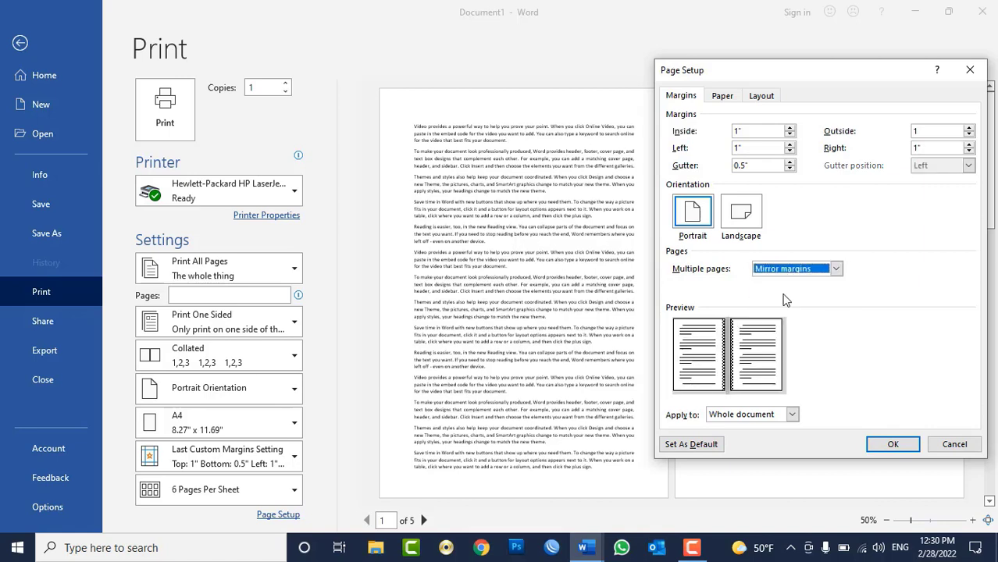
{"action": "left_click", "coordinate": [773, 270]}
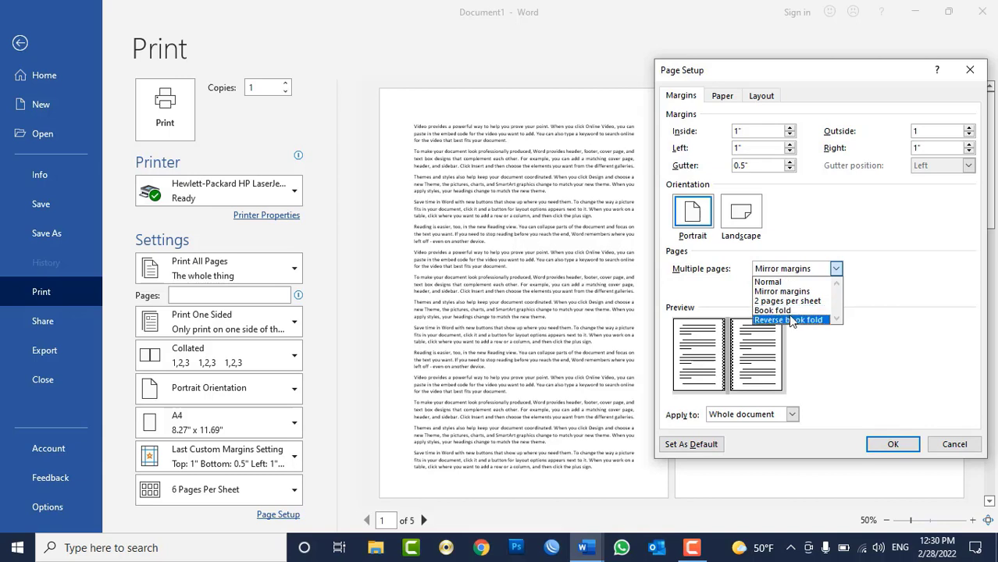
{"action": "left_click", "coordinate": [772, 282]}
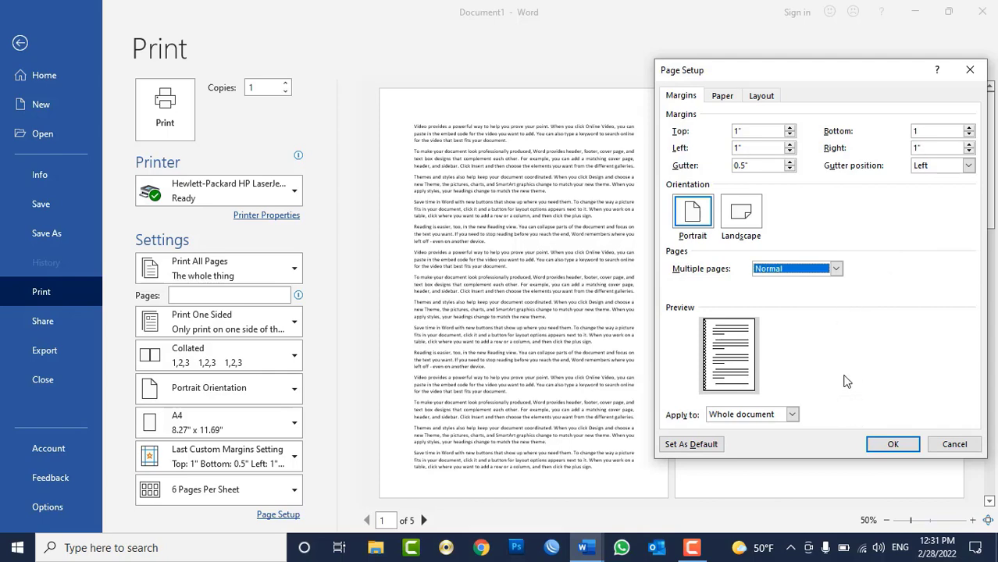
{"action": "left_click", "coordinate": [928, 447]}
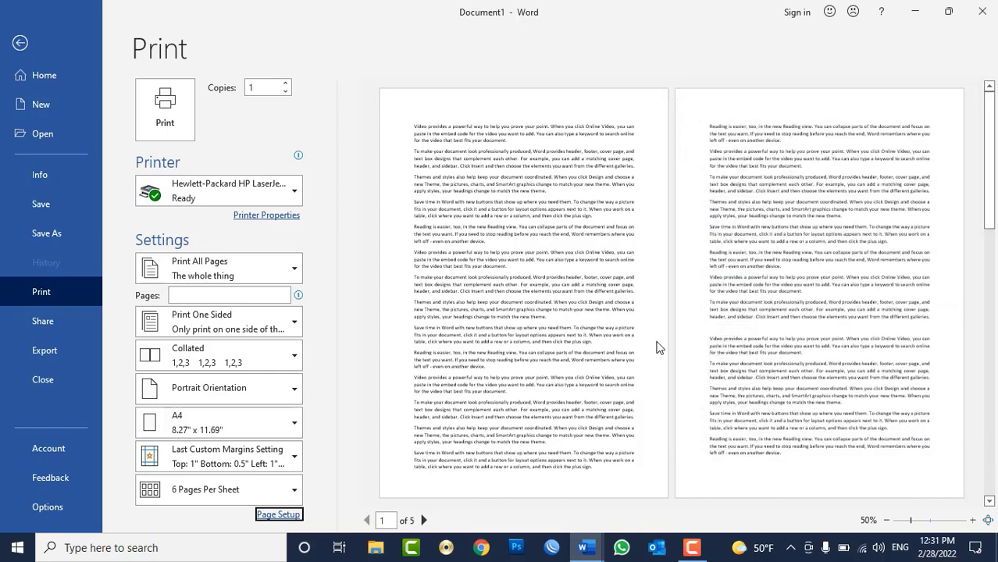
- Close the sample document without saving its changes
{"action": "key", "text": "Escape"}
{"action": "key", "text": "alt+F4"}
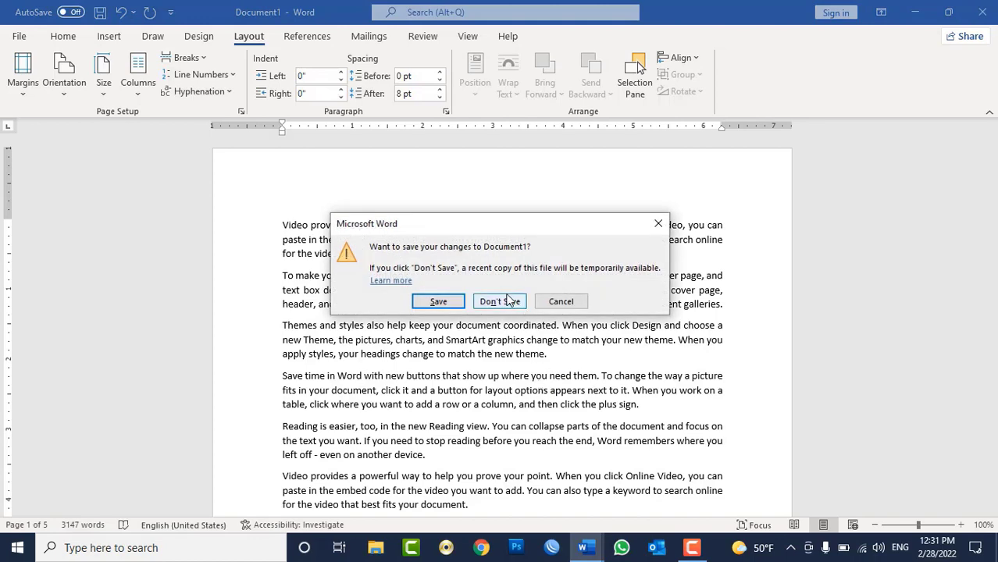
{"action": "left_click", "coordinate": [504, 301]}
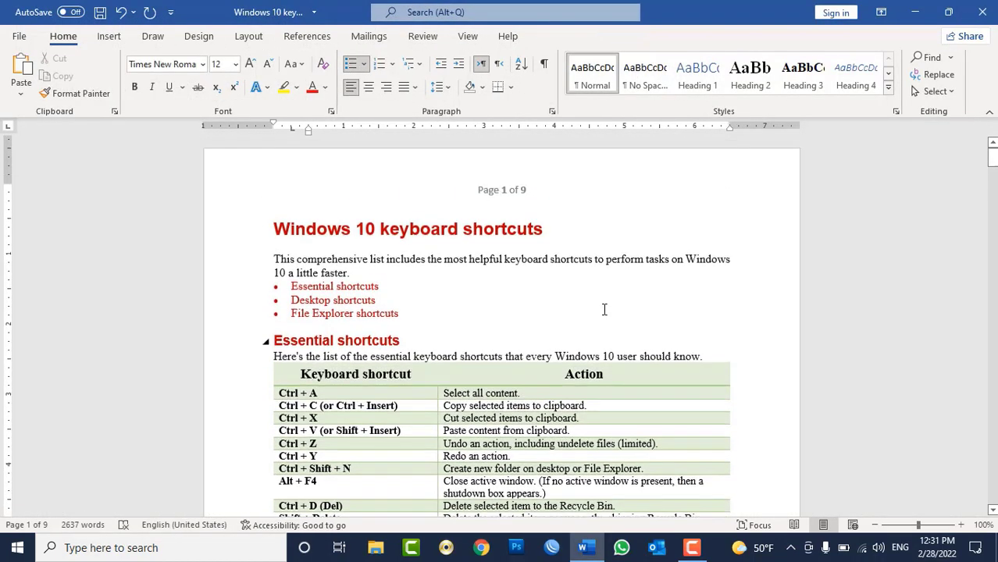
- Widen the Essential shortcuts table so it reaches the right margin
{"action": "scroll", "coordinate": [625, 227], "scroll_direction": "down", "scroll_amount": 4}
{"action": "left_click", "coordinate": [660, 233]}
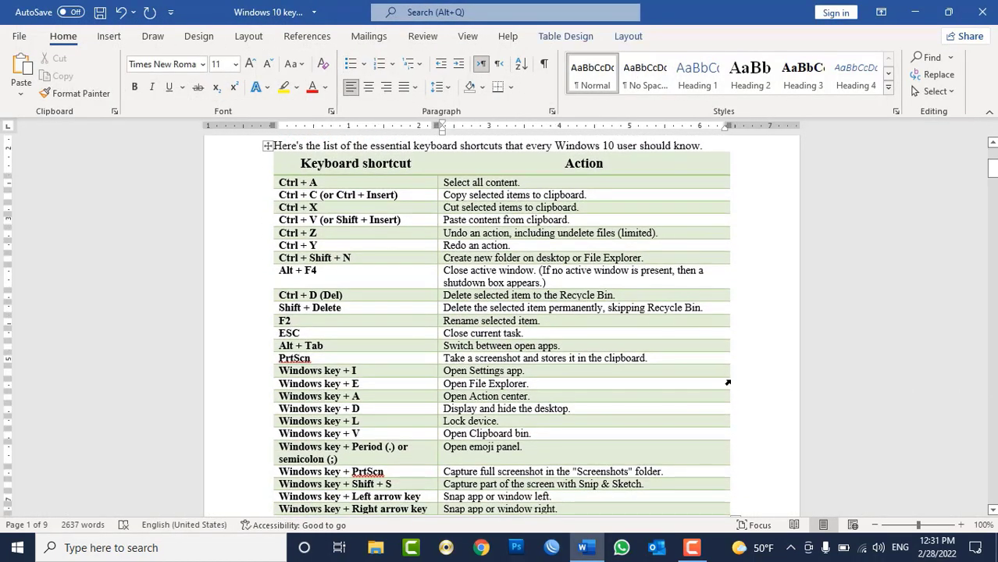
{"action": "scroll", "coordinate": [727, 367], "scroll_direction": "down", "scroll_amount": 7}
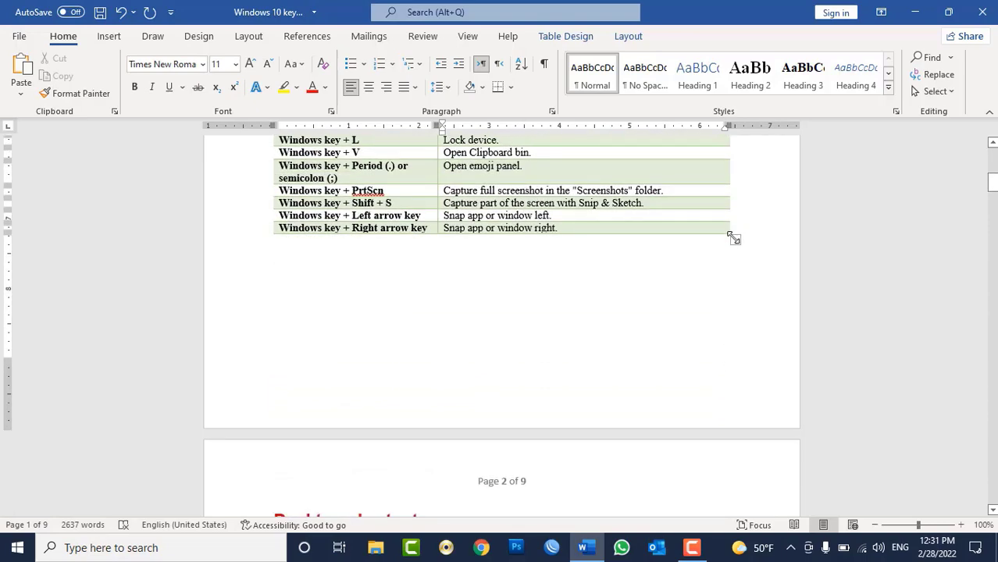
{"action": "left_click_drag", "start_coordinate": [735, 240], "coordinate": [802, 232]}
{"action": "scroll", "coordinate": [832, 284], "scroll_direction": "up", "scroll_amount": 6}
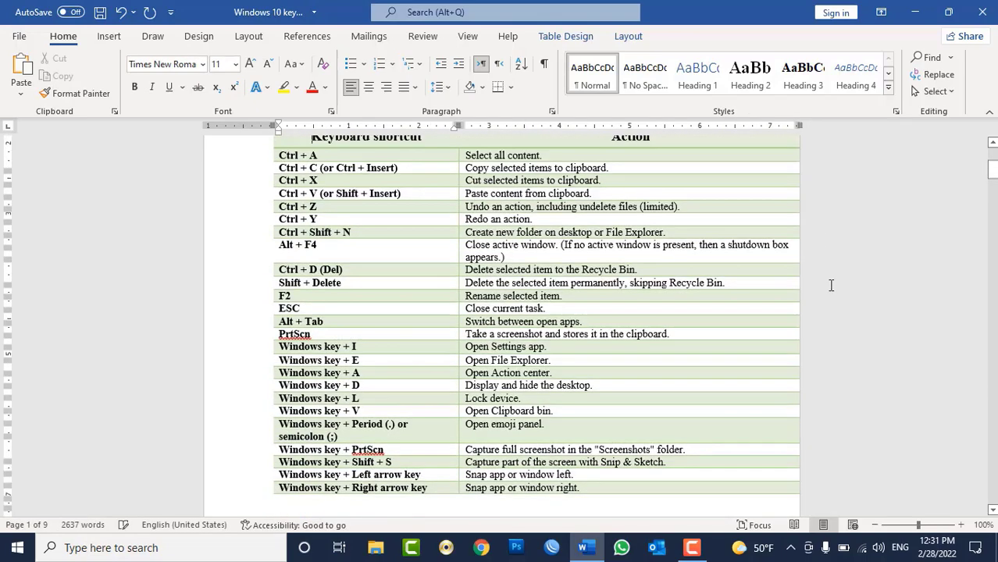
{"action": "left_click", "coordinate": [832, 287]}
- Look over the File Explorer table, return to the document start, and open the File Home screen
{"action": "scroll", "coordinate": [405, 456], "scroll_direction": "down", "scroll_amount": 5}
{"action": "scroll", "coordinate": [405, 456], "scroll_direction": "down", "scroll_amount": 11}
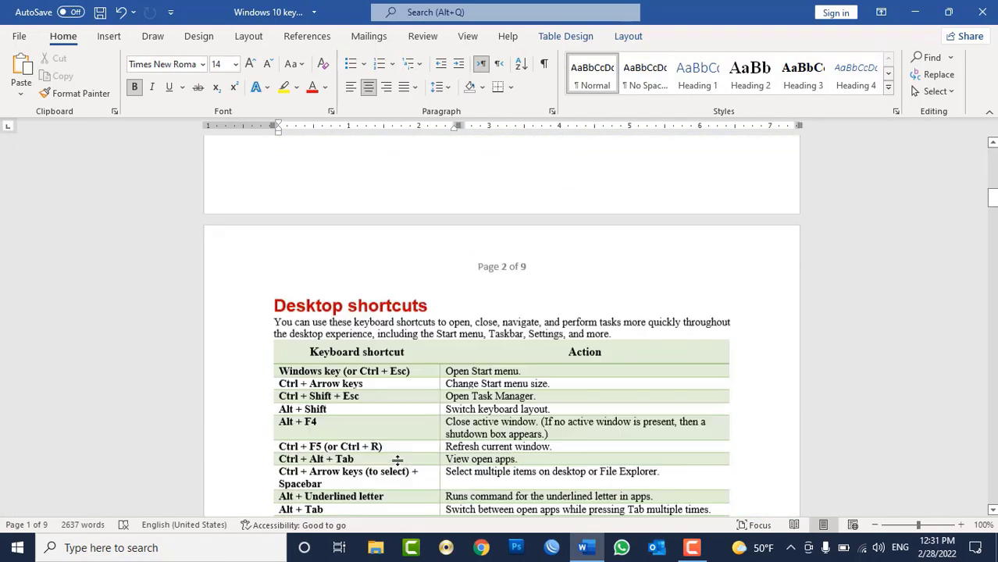
{"action": "scroll", "coordinate": [404, 456], "scroll_direction": "down", "scroll_amount": 9}
{"action": "scroll", "coordinate": [475, 446], "scroll_direction": "down", "scroll_amount": 5}
{"action": "scroll", "coordinate": [412, 446], "scroll_direction": "down", "scroll_amount": 7}
{"action": "right_click", "coordinate": [413, 446]}
{"action": "scroll", "coordinate": [553, 386], "scroll_direction": "down", "scroll_amount": 7}
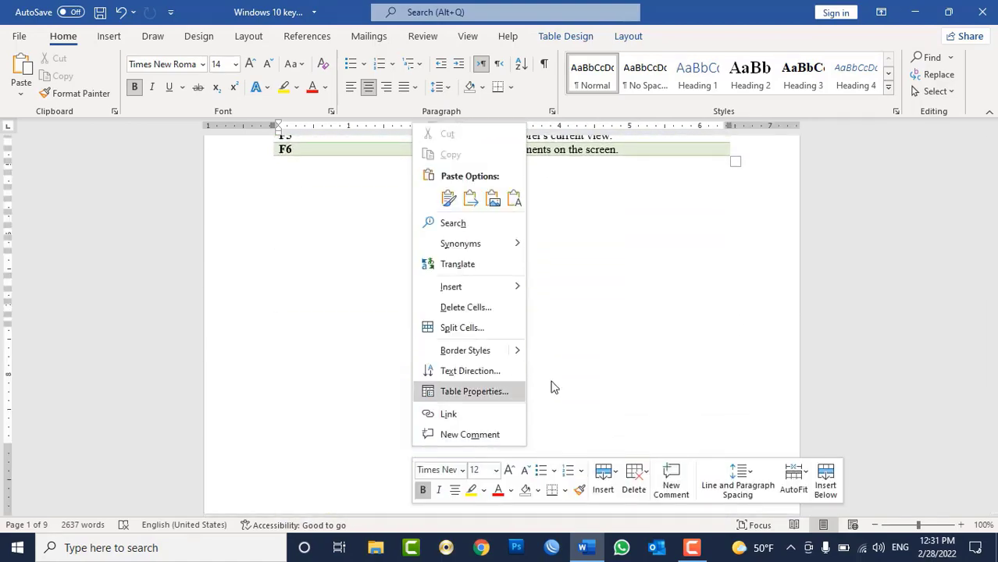
{"action": "scroll", "coordinate": [602, 329], "scroll_direction": "up", "scroll_amount": 3}
{"action": "left_click", "coordinate": [603, 329]}
{"action": "key", "text": "ctrl+Home"}
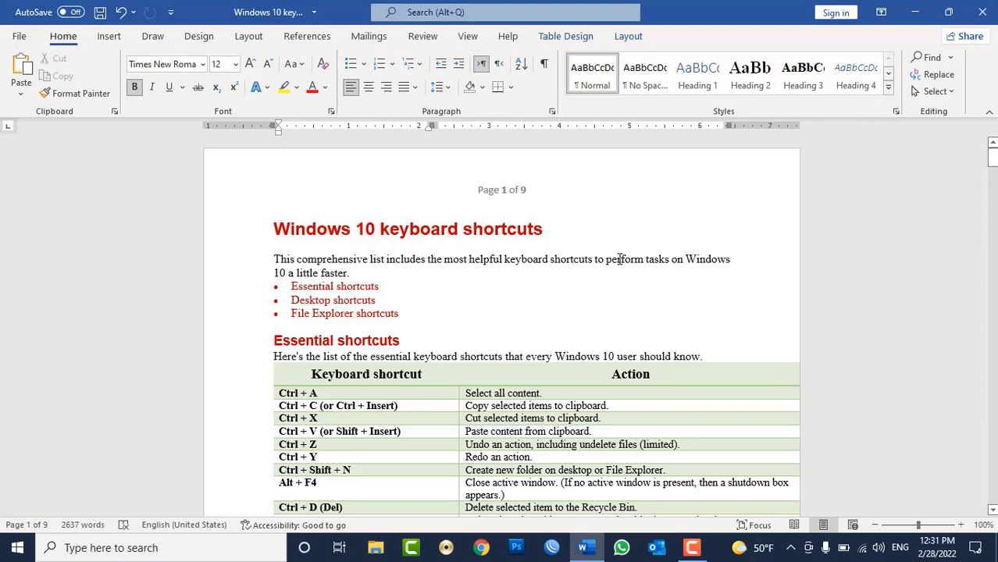
{"action": "left_click", "coordinate": [19, 36]}
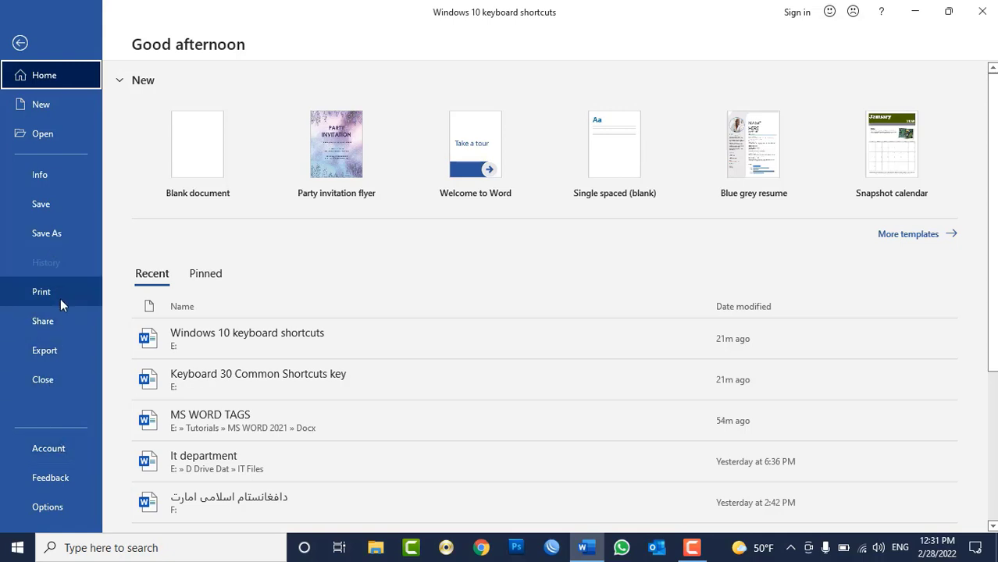
- Switch the shortcuts document to landscape orientation through Page Setup in the Print pane
{"action": "left_click", "coordinate": [60, 298]}
{"action": "left_click", "coordinate": [275, 515]}
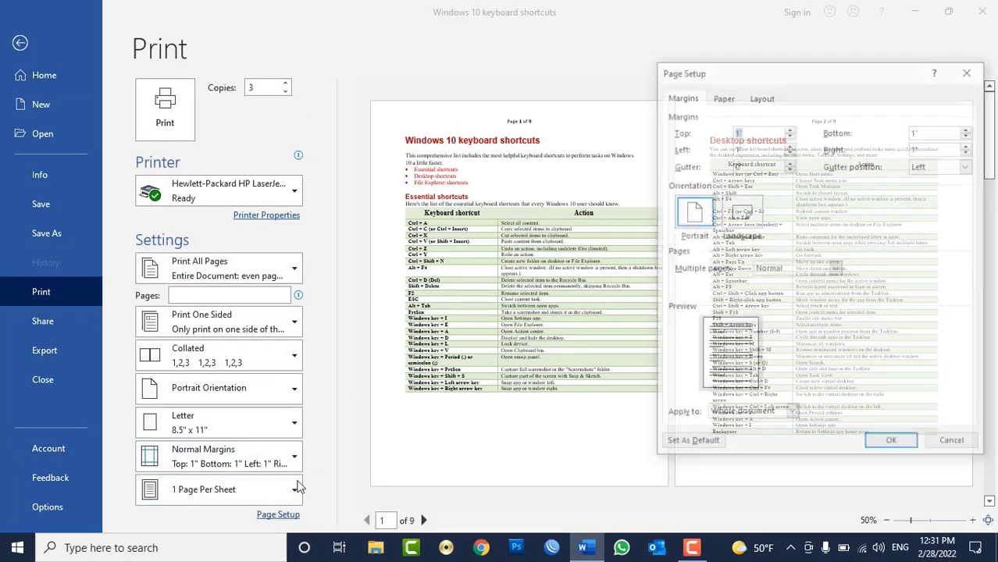
{"action": "left_click", "coordinate": [740, 216]}
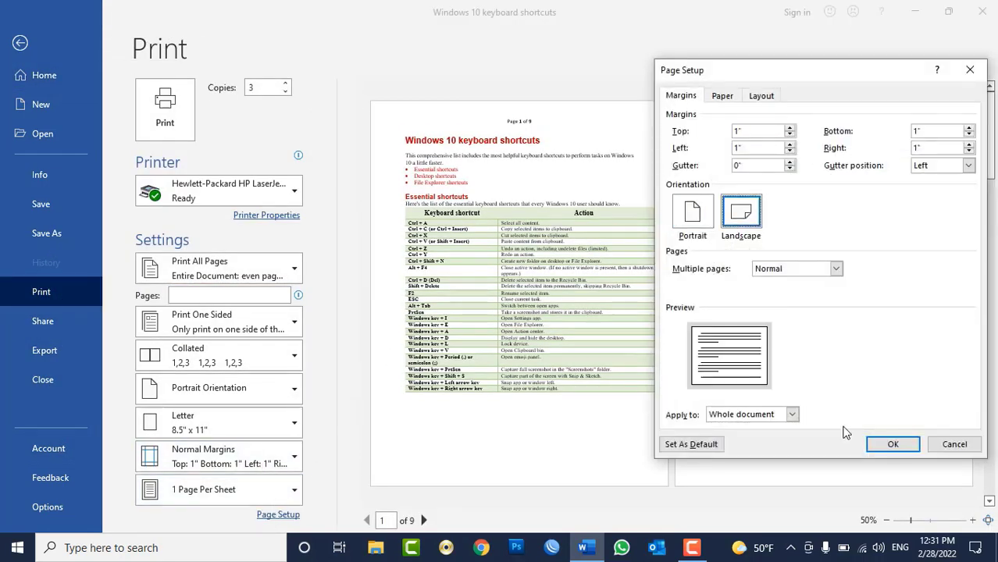
{"action": "left_click", "coordinate": [893, 443]}
{"action": "key", "text": "Escape"}
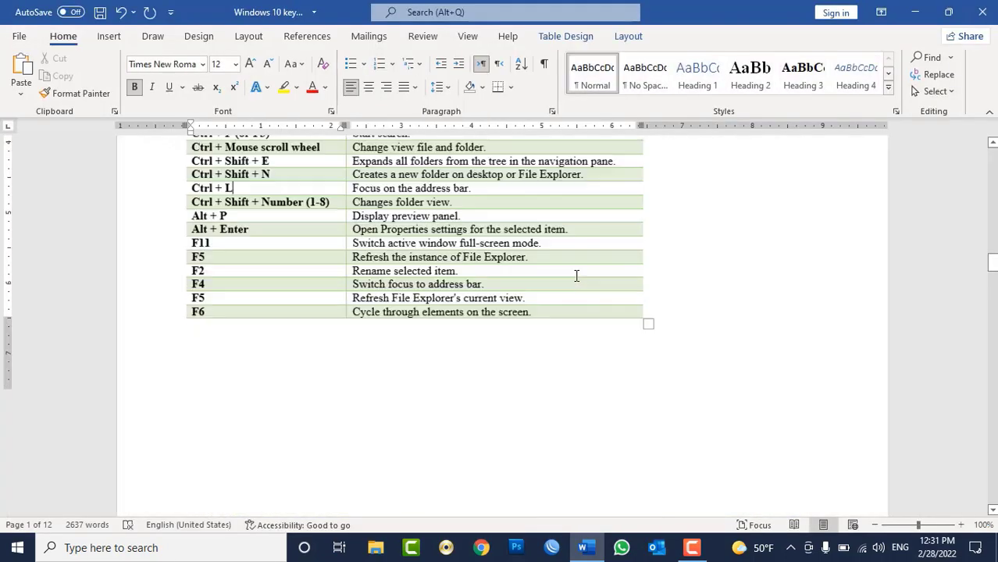
- Undo the landscape change so the pages return to portrait
{"action": "scroll", "coordinate": [578, 274], "scroll_direction": "down", "scroll_amount": 7}
{"action": "scroll", "coordinate": [582, 270], "scroll_direction": "down", "scroll_amount": 3}
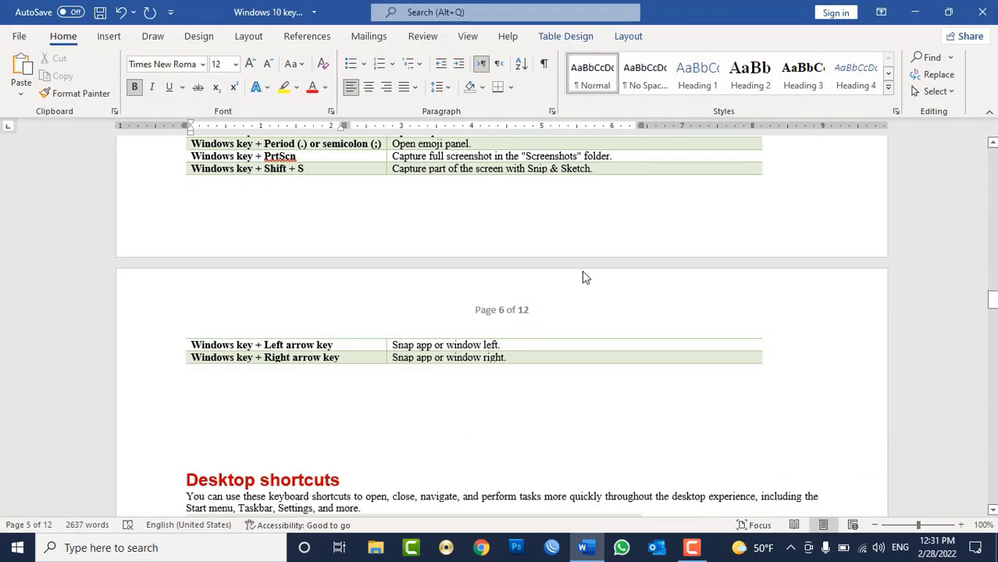
{"action": "key", "text": "ctrl+z"}
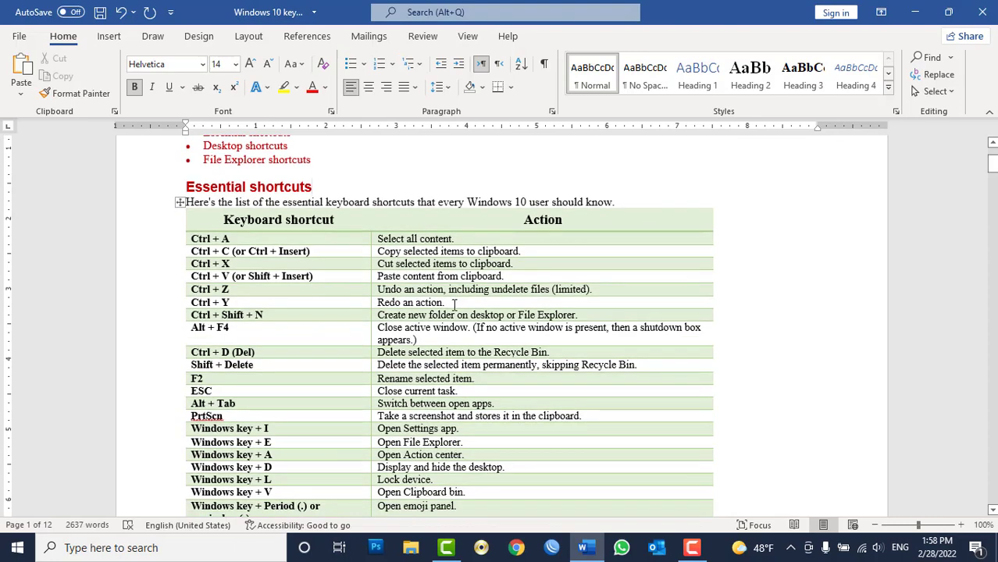
{"action": "scroll", "coordinate": [454, 305], "scroll_direction": "down", "scroll_amount": 4}
- Delete the four Essential shortcuts table rows that spilled onto the next page
{"action": "scroll", "coordinate": [454, 305], "scroll_direction": "down", "scroll_amount": 6}
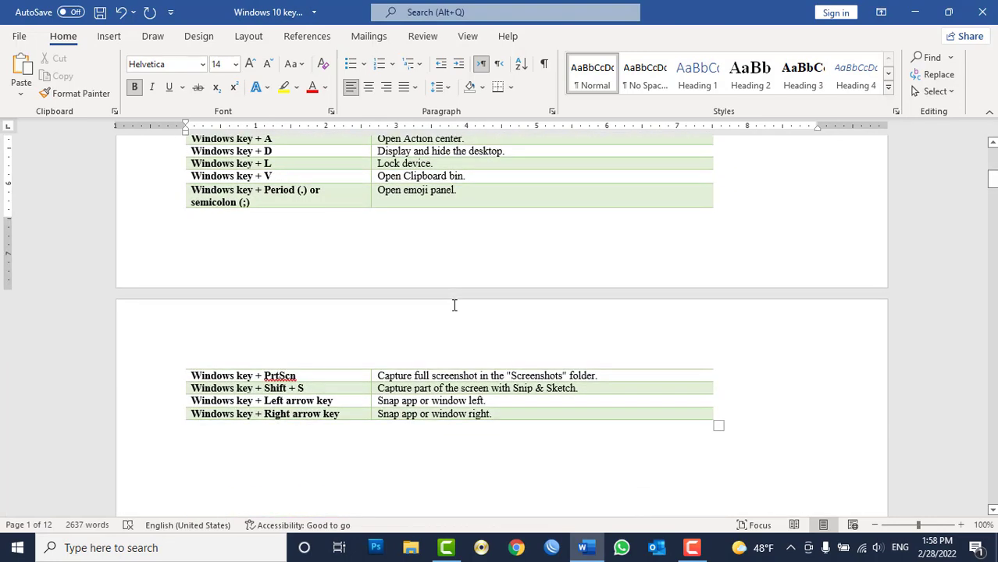
{"action": "scroll", "coordinate": [455, 305], "scroll_direction": "down", "scroll_amount": 2}
{"action": "scroll", "coordinate": [455, 305], "scroll_direction": "down", "scroll_amount": 1}
{"action": "left_click", "coordinate": [460, 311]}
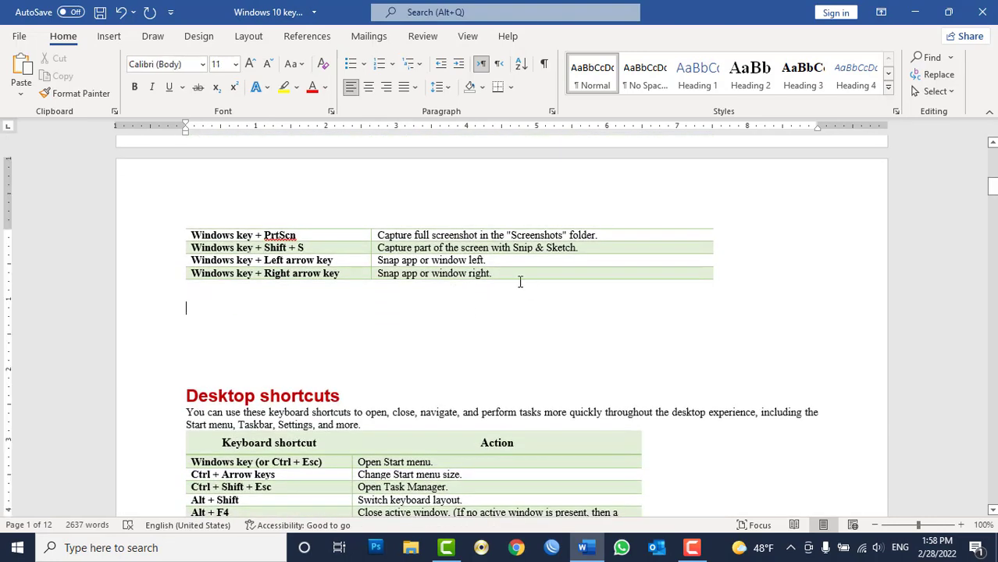
{"action": "left_click_drag", "start_coordinate": [503, 275], "coordinate": [297, 235]}
{"action": "right_click", "coordinate": [292, 244]}
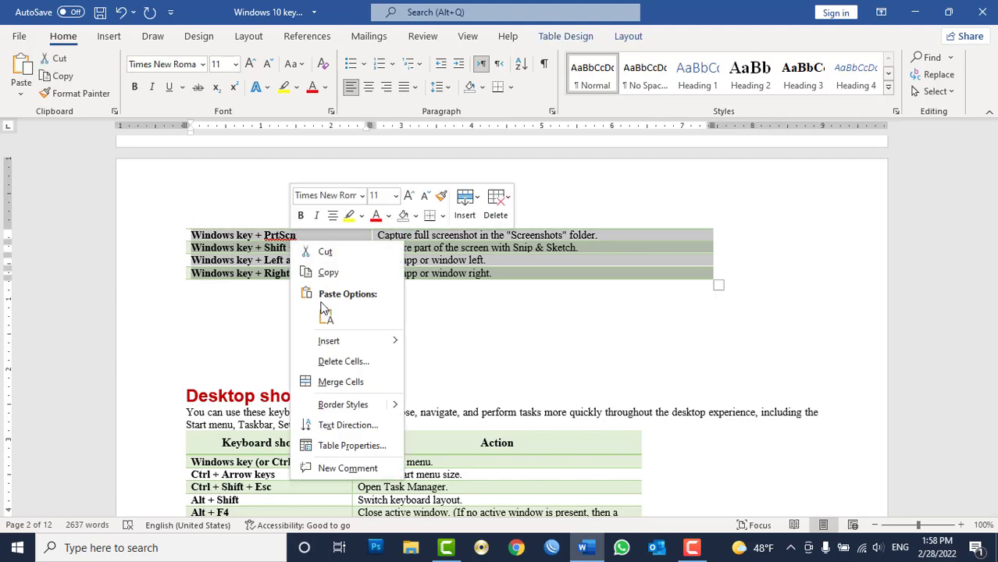
{"action": "left_click", "coordinate": [340, 362]}
{"action": "left_click", "coordinate": [477, 262]}
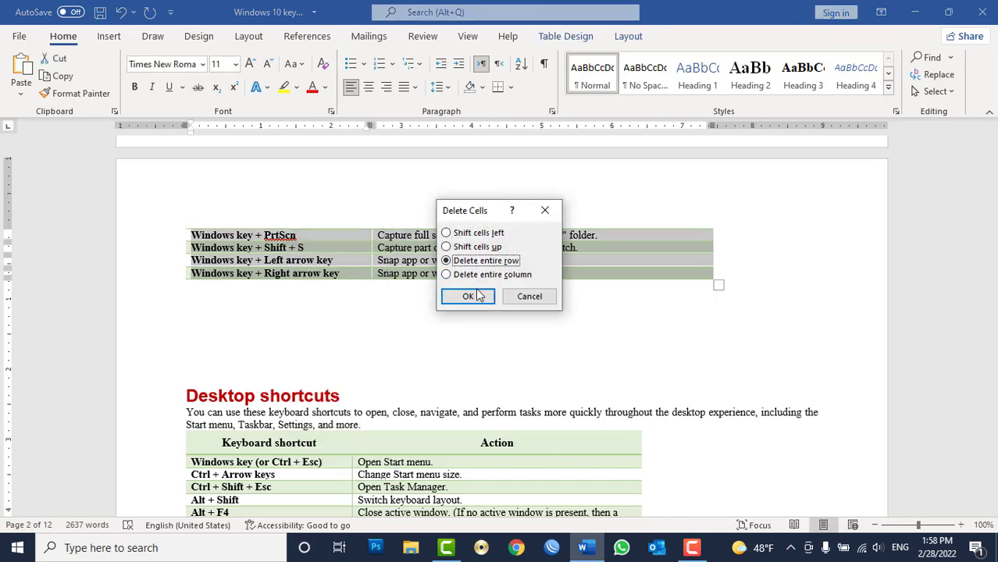
{"action": "left_click", "coordinate": [471, 296]}
- Delete the two blank lines above the Desktop shortcuts heading
{"action": "scroll", "coordinate": [486, 334], "scroll_direction": "up", "scroll_amount": 4}
{"action": "scroll", "coordinate": [488, 328], "scroll_direction": "up", "scroll_amount": 1}
{"action": "key", "text": "Delete"}
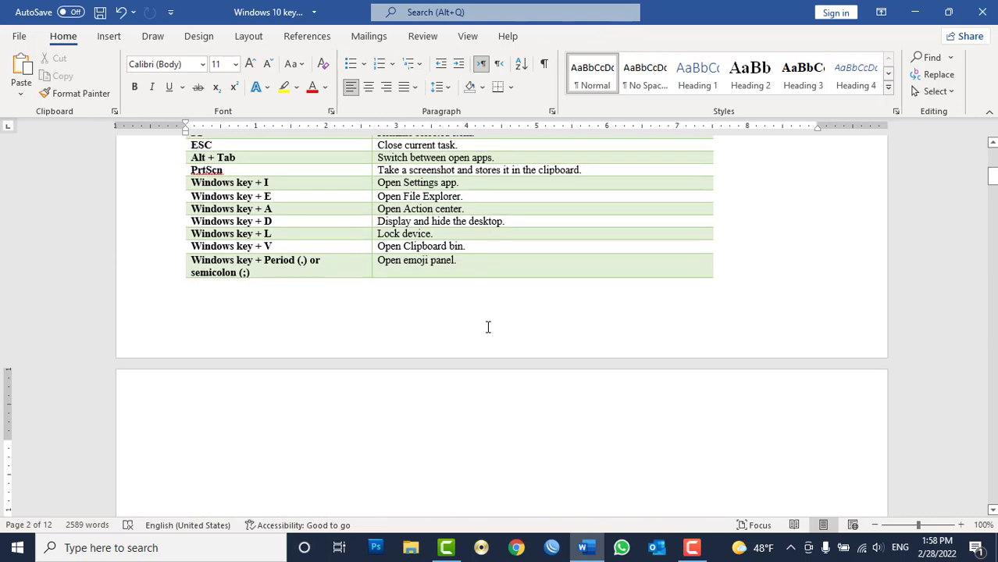
{"action": "key", "text": "Delete"}
{"action": "key", "text": "Delete"}
{"action": "key", "text": "Delete"}
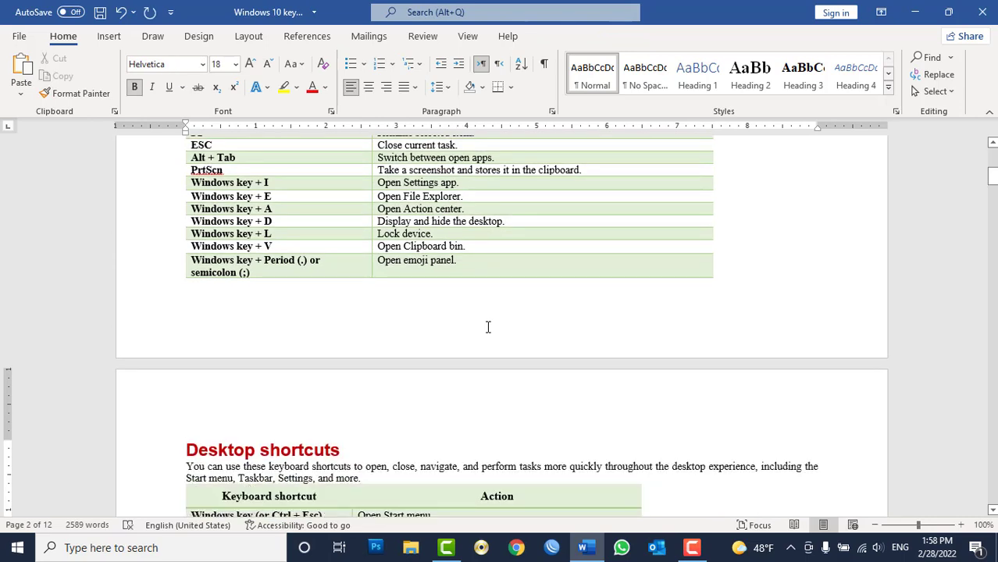
- Check the Desktop shortcuts section, then put the insertion point before its heading and open File
{"action": "scroll", "coordinate": [488, 327], "scroll_direction": "down", "scroll_amount": 3}
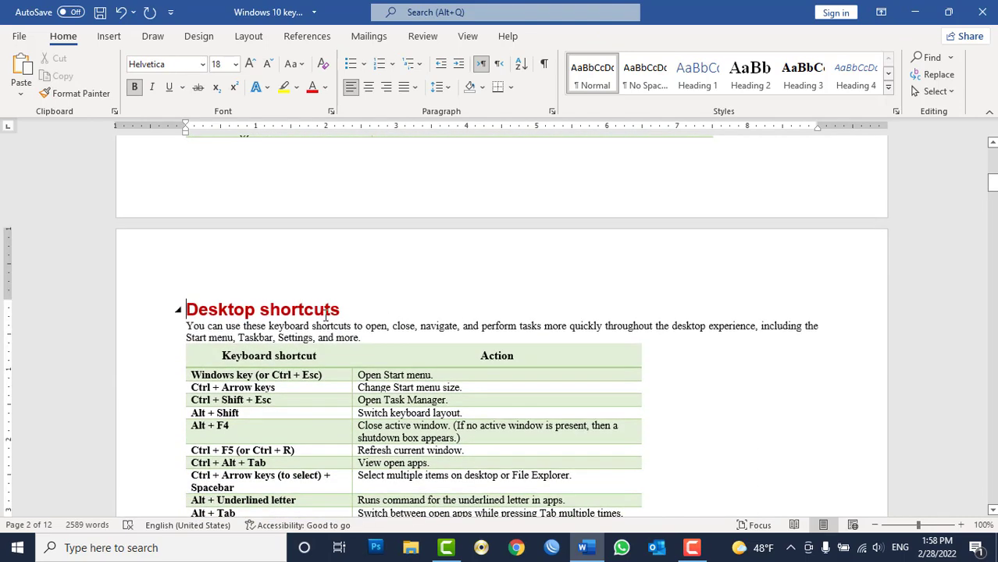
{"action": "left_click_drag", "start_coordinate": [327, 315], "coordinate": [361, 399]}
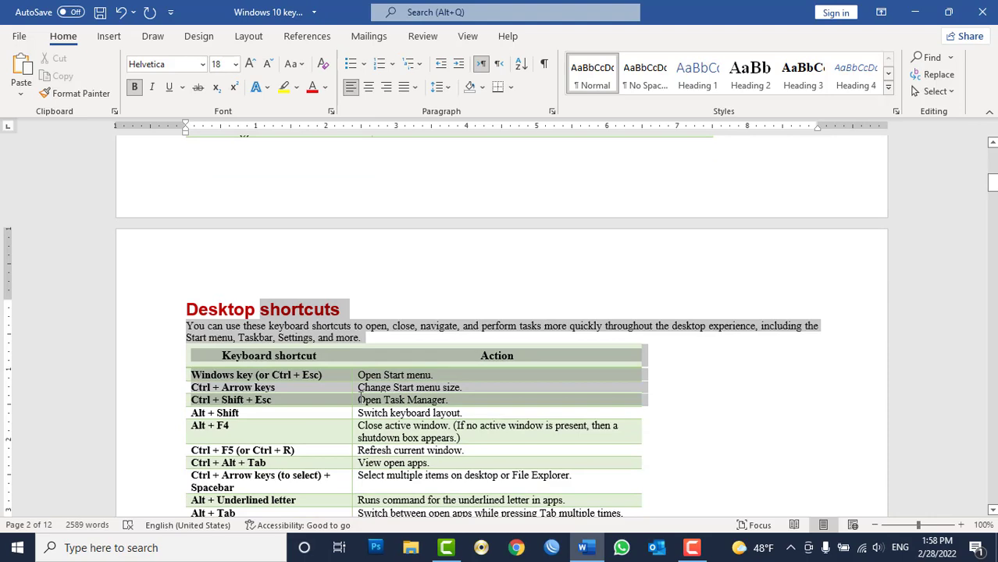
{"action": "scroll", "coordinate": [365, 386], "scroll_direction": "up", "scroll_amount": 1}
{"action": "scroll", "coordinate": [372, 375], "scroll_direction": "up", "scroll_amount": 3}
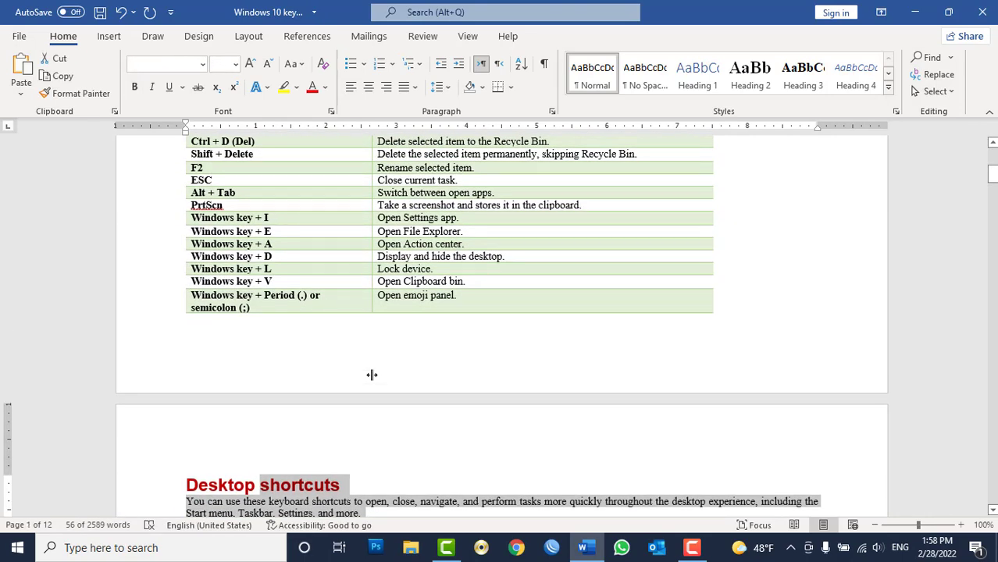
{"action": "scroll", "coordinate": [372, 375], "scroll_direction": "up", "scroll_amount": 4}
{"action": "scroll", "coordinate": [391, 328], "scroll_direction": "up", "scroll_amount": 3}
{"action": "scroll", "coordinate": [407, 278], "scroll_direction": "down", "scroll_amount": 2}
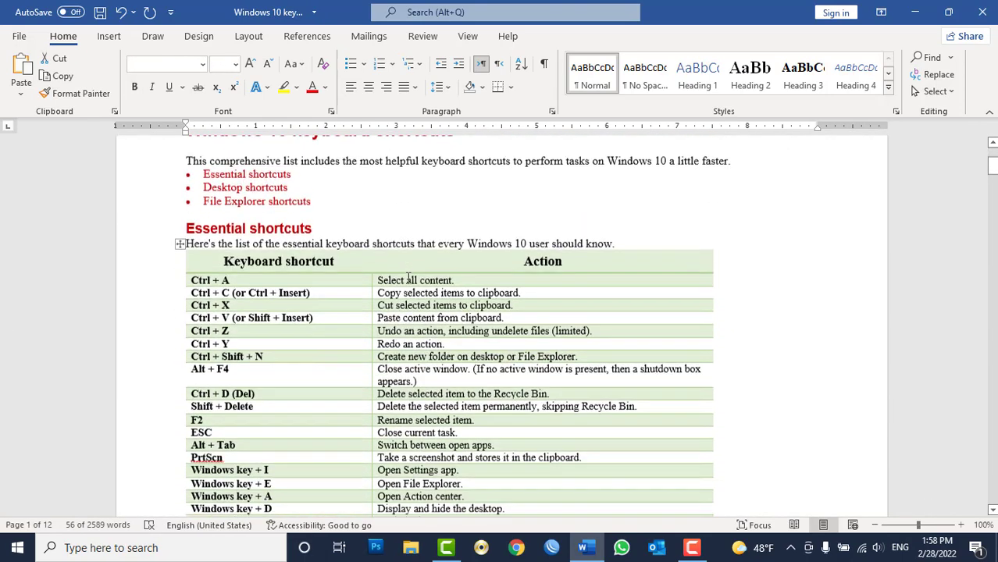
{"action": "scroll", "coordinate": [407, 281], "scroll_direction": "down", "scroll_amount": 5}
{"action": "scroll", "coordinate": [407, 281], "scroll_direction": "down", "scroll_amount": 3}
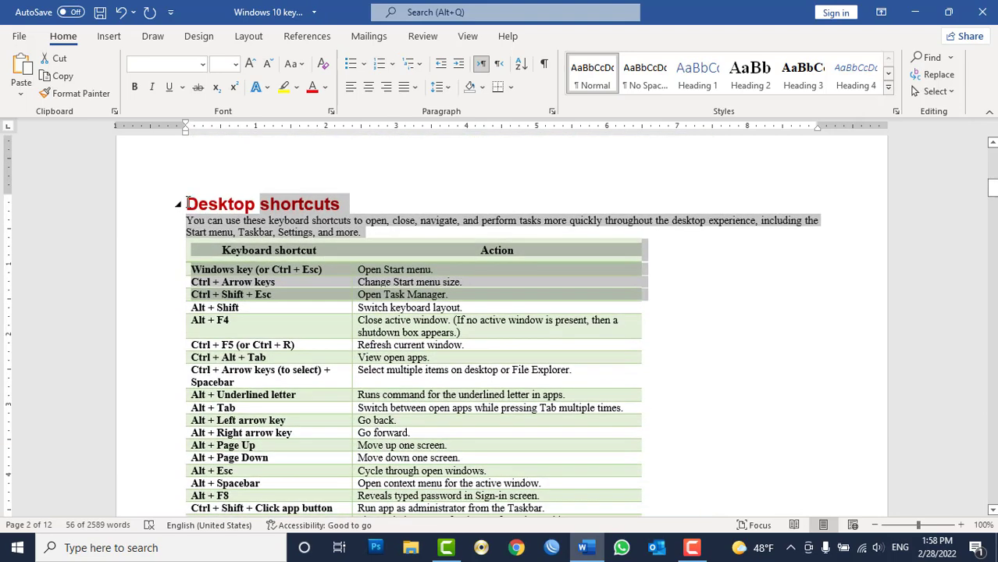
{"action": "left_click", "coordinate": [186, 203]}
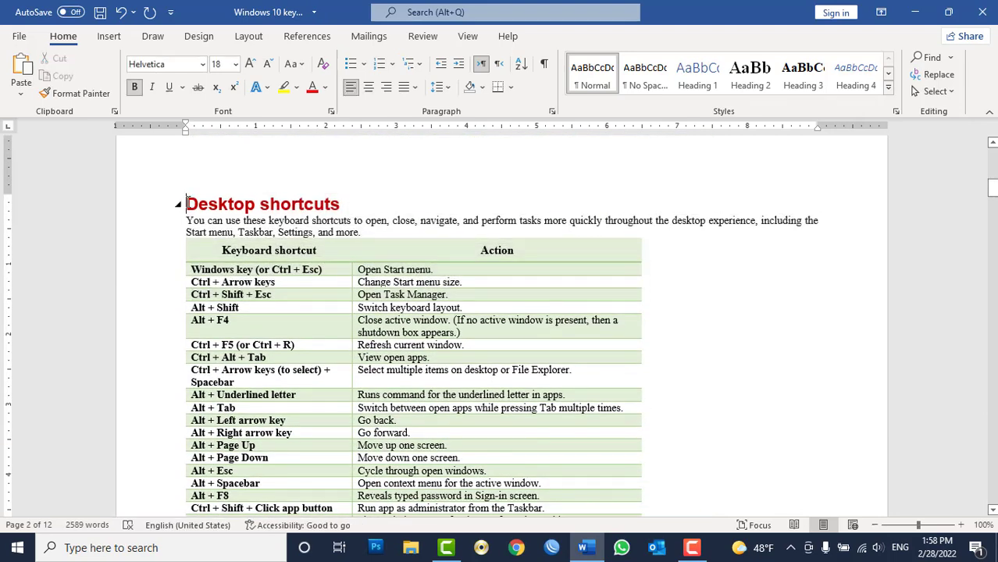
{"action": "left_click", "coordinate": [17, 35]}
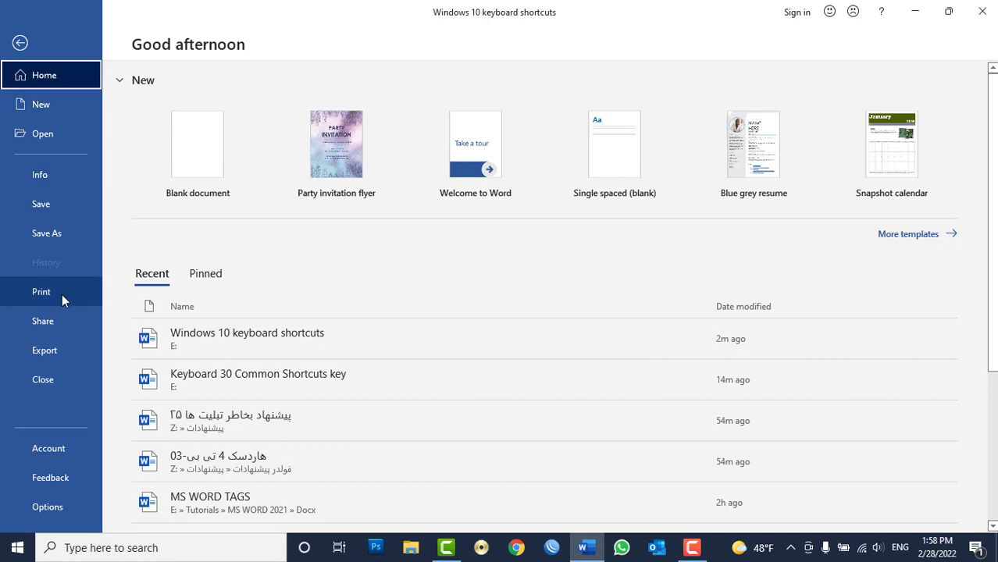
- Apply Portrait orientation to 'This point forward' from the Desktop shortcuts heading in Page Setup
{"action": "left_click", "coordinate": [62, 294]}
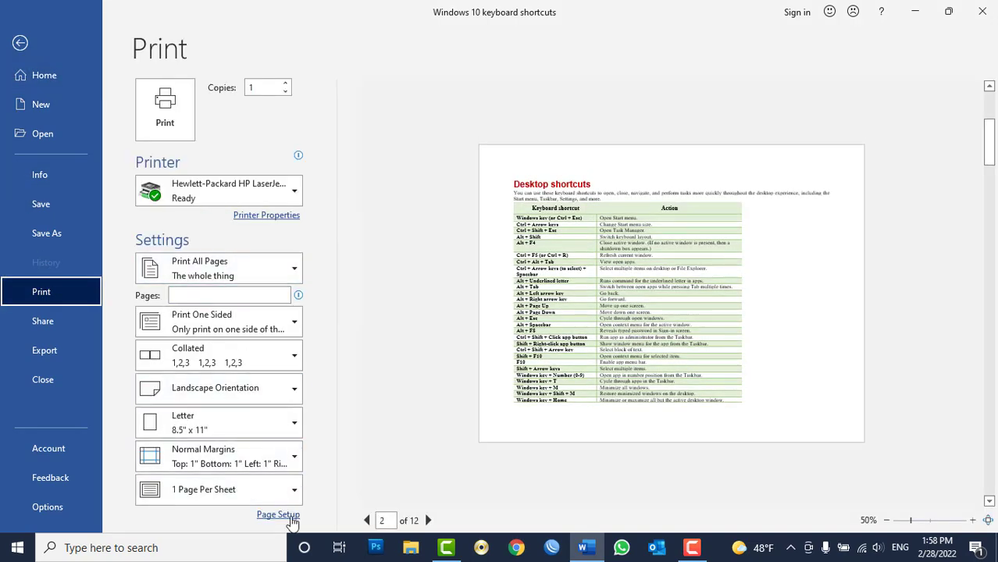
{"action": "left_click", "coordinate": [293, 514]}
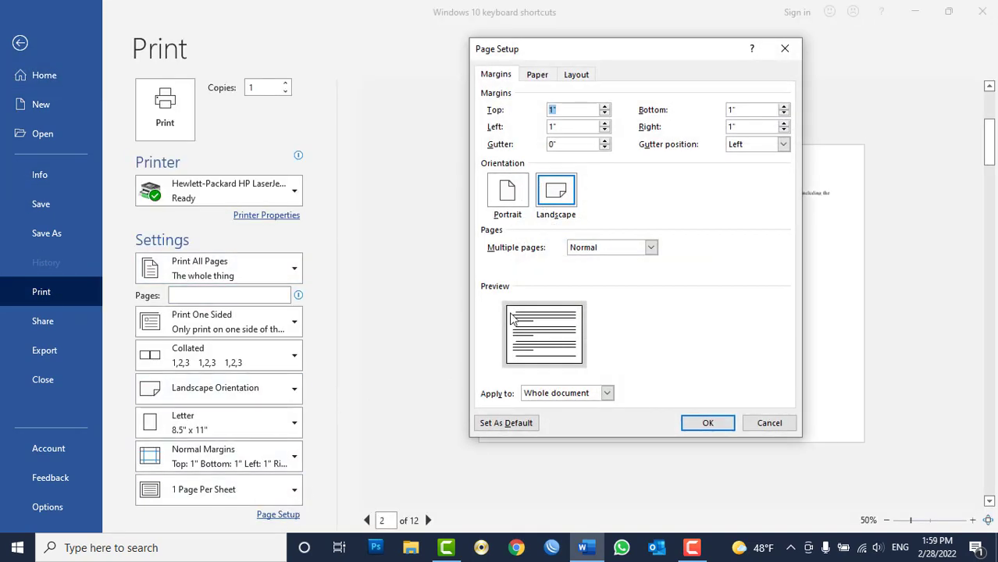
{"action": "left_click", "coordinate": [508, 190]}
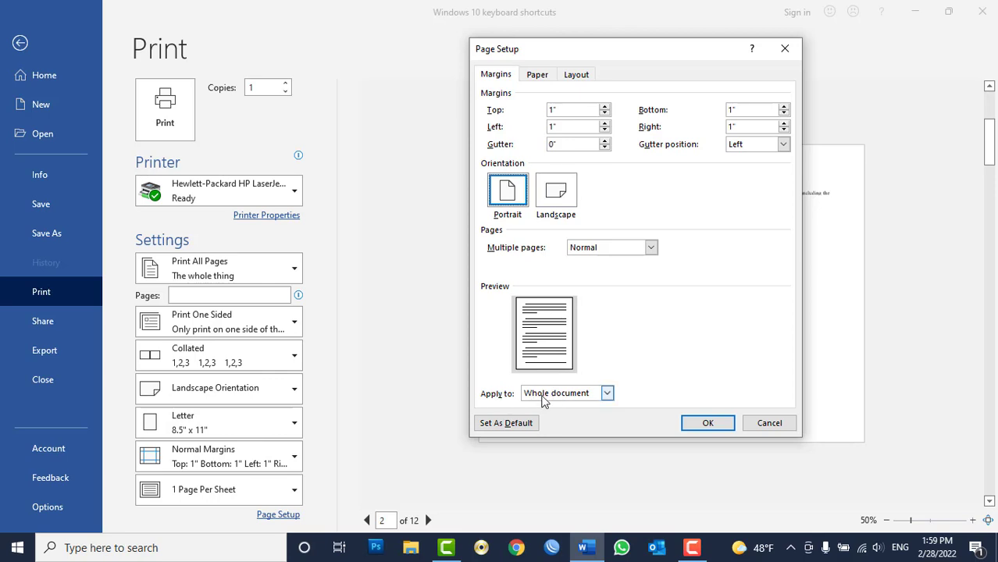
{"action": "left_click", "coordinate": [545, 397]}
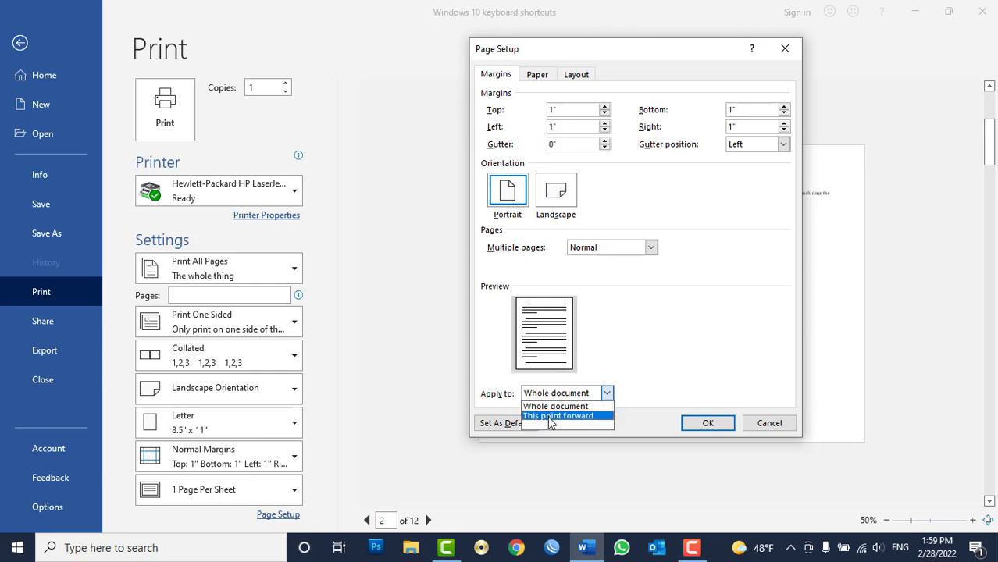
{"action": "left_click", "coordinate": [551, 417]}
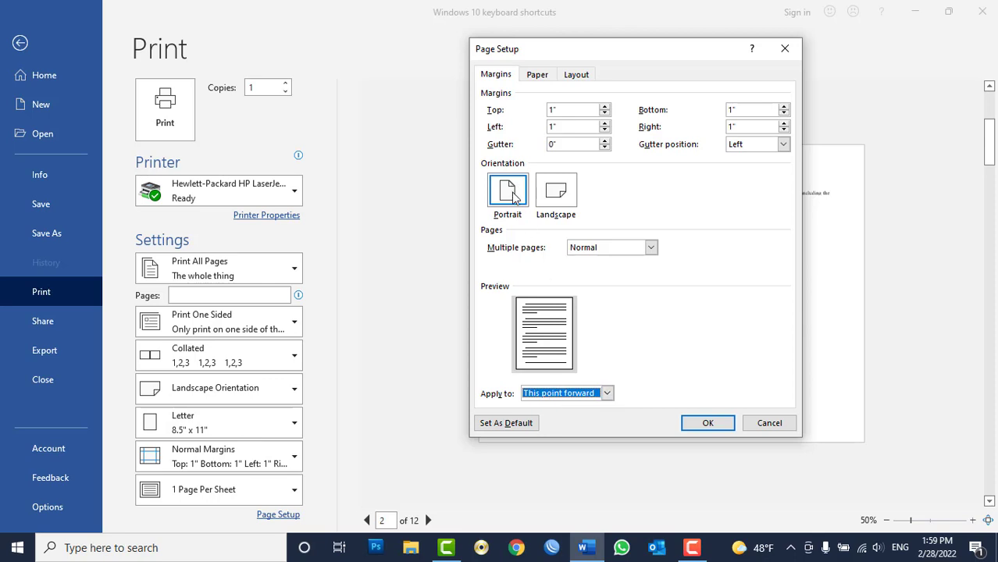
{"action": "left_click", "coordinate": [708, 423]}
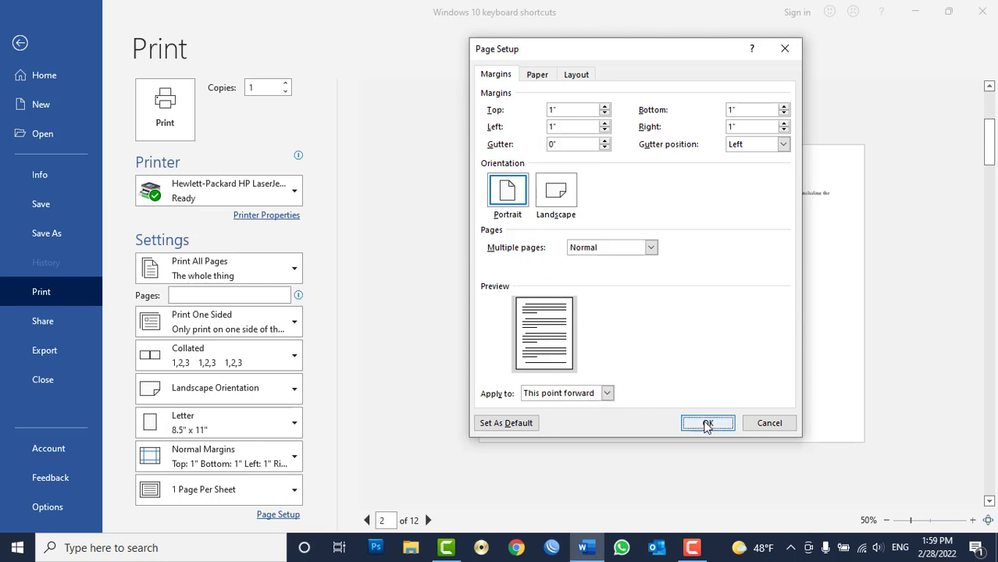
{"action": "key", "text": "Escape"}
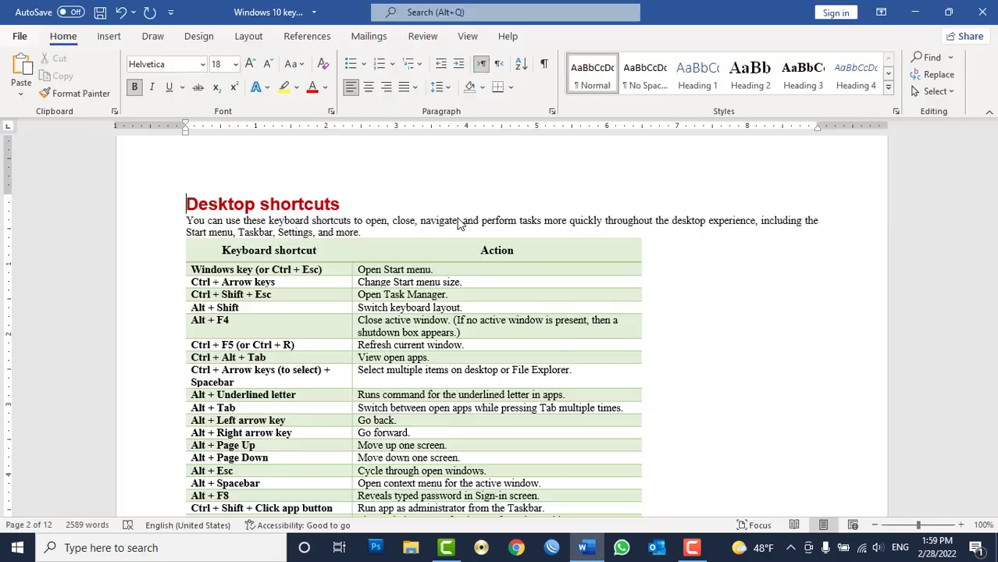
{"action": "scroll", "coordinate": [582, 232], "scroll_direction": "up", "scroll_amount": 5}
{"action": "scroll", "coordinate": [586, 230], "scroll_direction": "up", "scroll_amount": 5}
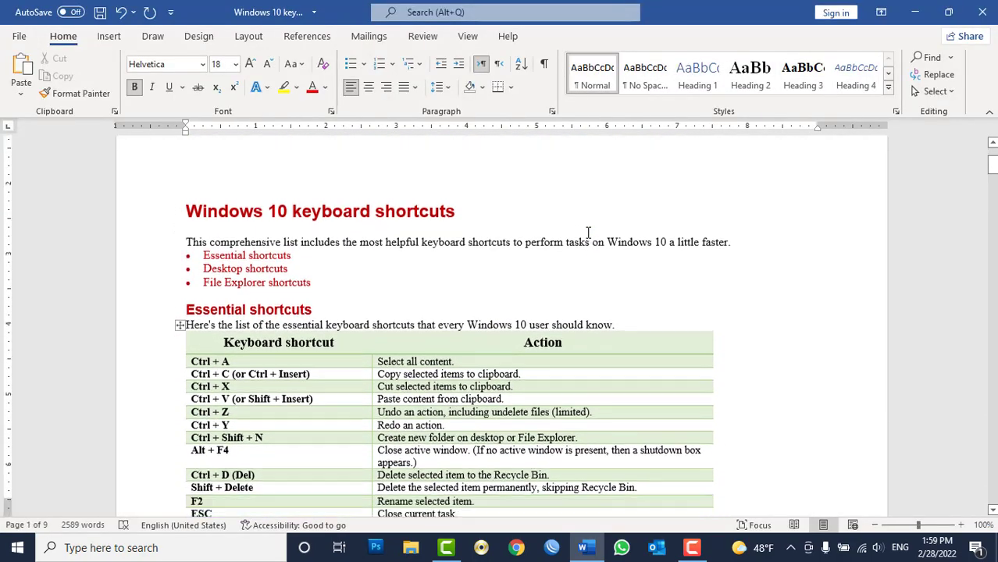
{"action": "scroll", "coordinate": [591, 236], "scroll_direction": "down", "scroll_amount": 7}
{"action": "scroll", "coordinate": [591, 235], "scroll_direction": "down", "scroll_amount": 10}
{"action": "scroll", "coordinate": [590, 236], "scroll_direction": "down", "scroll_amount": 10}
- Remove the empty line above the File Explorer shortcuts heading
{"action": "scroll", "coordinate": [591, 235], "scroll_direction": "down", "scroll_amount": 10}
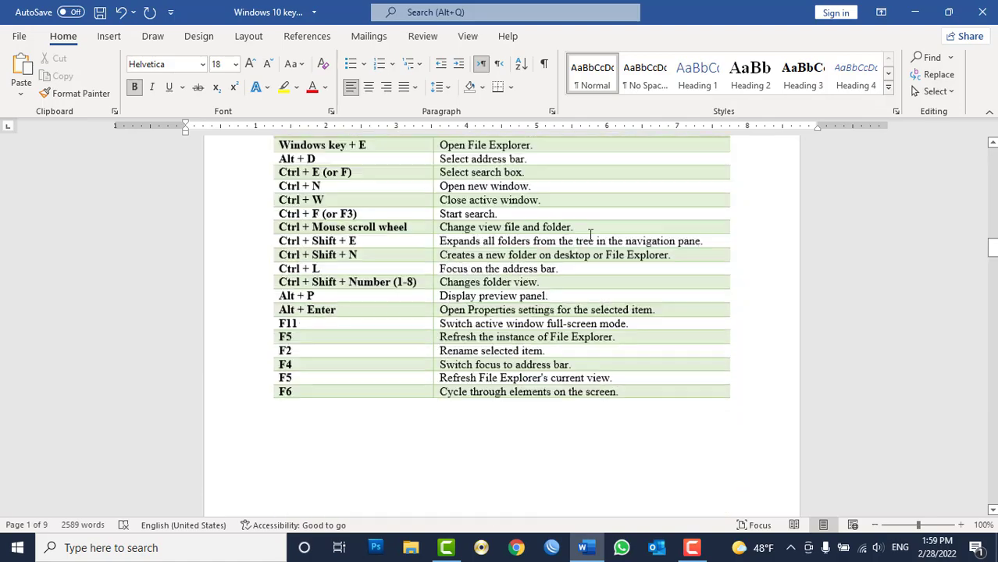
{"action": "scroll", "coordinate": [591, 235], "scroll_direction": "down", "scroll_amount": 10}
{"action": "scroll", "coordinate": [590, 235], "scroll_direction": "down", "scroll_amount": 5}
{"action": "scroll", "coordinate": [591, 235], "scroll_direction": "down", "scroll_amount": 3}
{"action": "scroll", "coordinate": [591, 235], "scroll_direction": "down", "scroll_amount": 10}
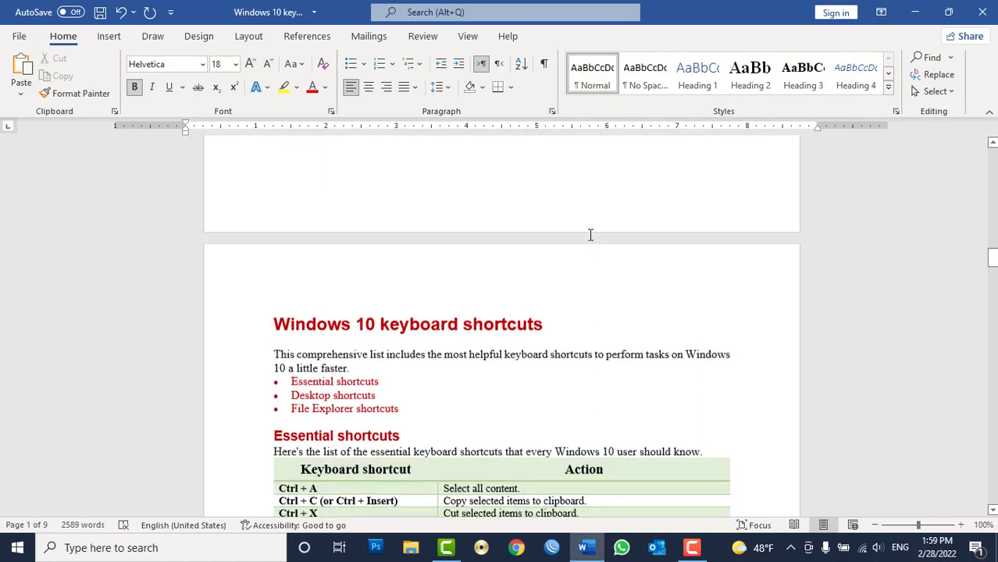
{"action": "scroll", "coordinate": [591, 235], "scroll_direction": "down", "scroll_amount": 10}
{"action": "scroll", "coordinate": [590, 235], "scroll_direction": "up", "scroll_amount": 5}
{"action": "scroll", "coordinate": [591, 235], "scroll_direction": "up", "scroll_amount": 10}
{"action": "scroll", "coordinate": [591, 235], "scroll_direction": "up", "scroll_amount": 10}
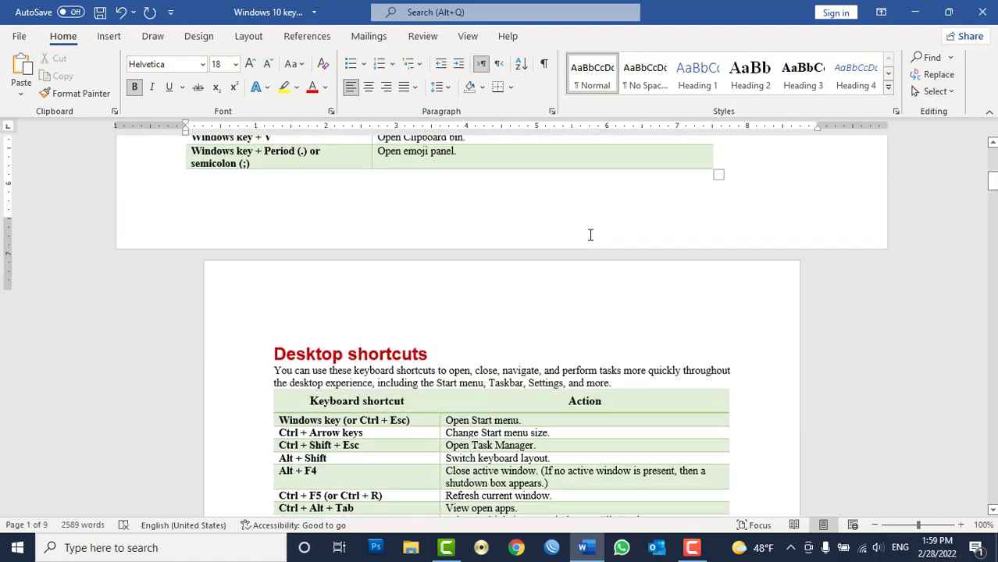
{"action": "scroll", "coordinate": [591, 235], "scroll_direction": "up", "scroll_amount": 5}
{"action": "scroll", "coordinate": [591, 235], "scroll_direction": "up", "scroll_amount": 1}
{"action": "scroll", "coordinate": [591, 236], "scroll_direction": "up", "scroll_amount": 4}
{"action": "scroll", "coordinate": [591, 235], "scroll_direction": "down", "scroll_amount": 4}
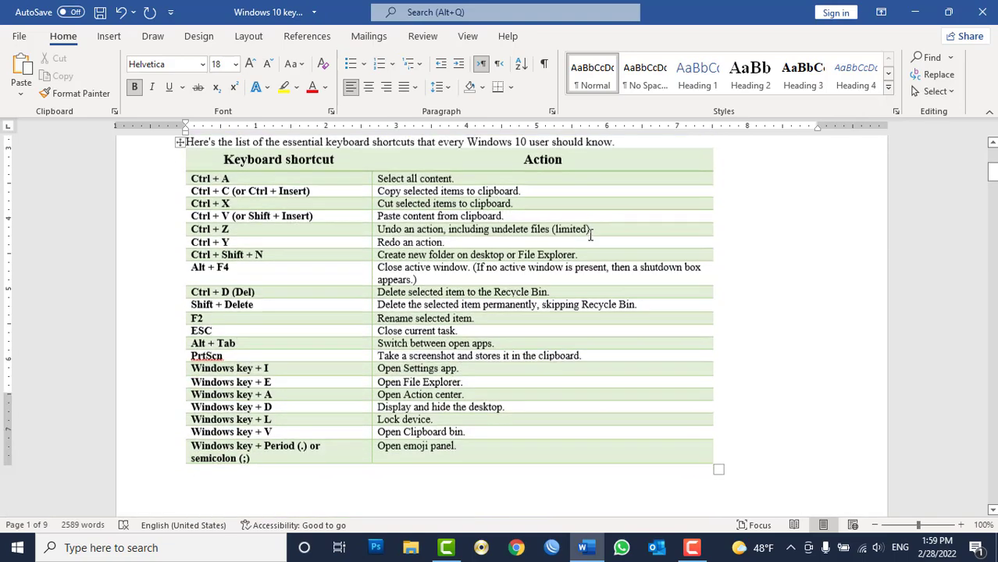
{"action": "scroll", "coordinate": [591, 235], "scroll_direction": "down", "scroll_amount": 8}
{"action": "scroll", "coordinate": [590, 235], "scroll_direction": "down", "scroll_amount": 10}
{"action": "scroll", "coordinate": [590, 235], "scroll_direction": "down", "scroll_amount": 10}
{"action": "scroll", "coordinate": [591, 235], "scroll_direction": "down", "scroll_amount": 1}
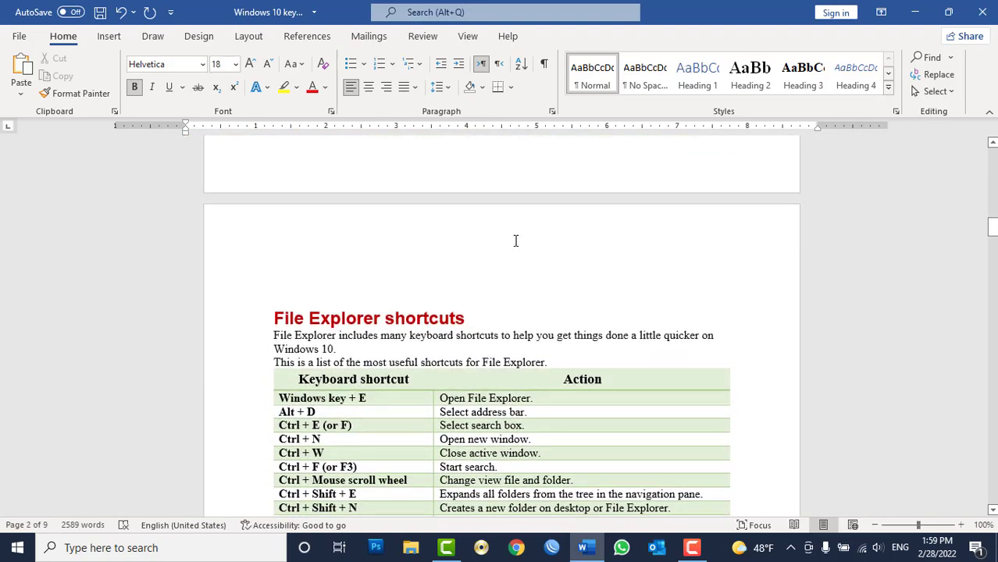
{"action": "left_click", "coordinate": [506, 246]}
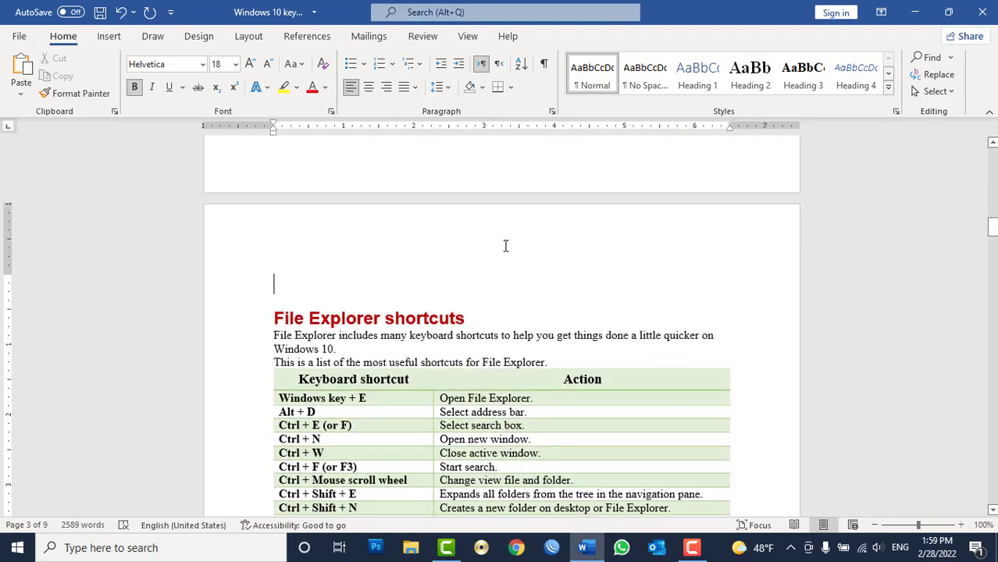
{"action": "key", "text": "Delete"}
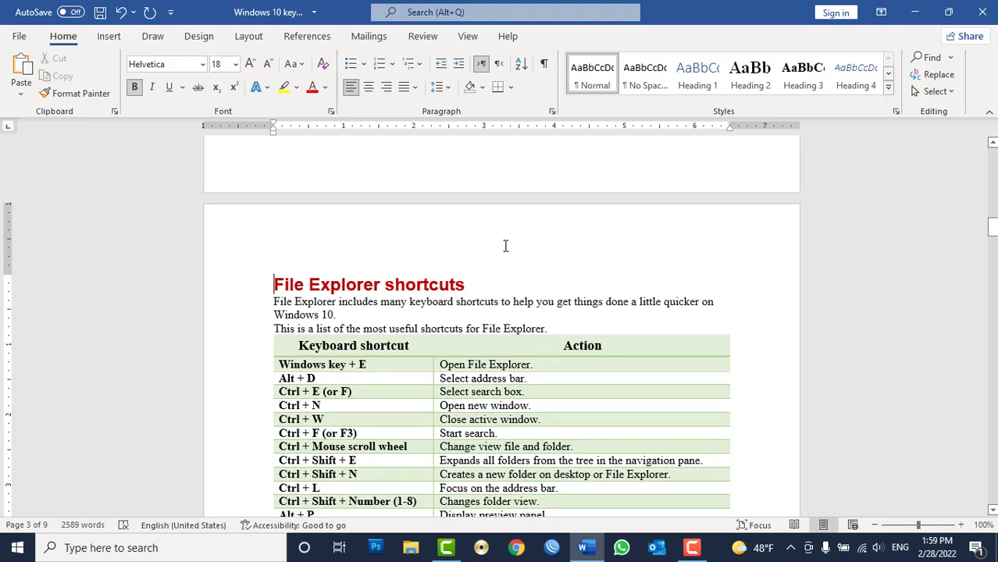
- Apply Landscape orientation to 'This point forward' from File Explorer shortcuts in Page Setup
{"action": "left_click", "coordinate": [20, 37]}
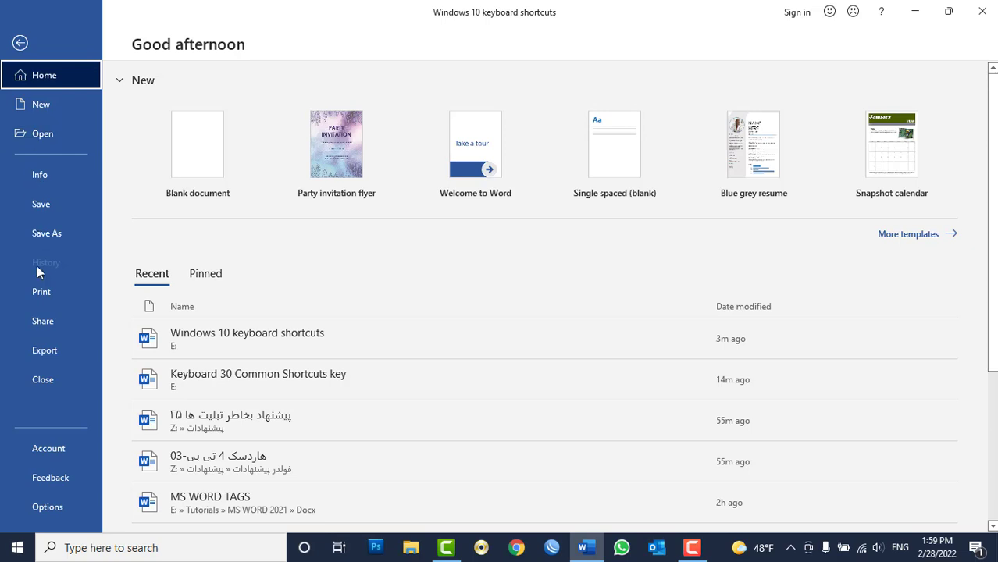
{"action": "left_click", "coordinate": [40, 290]}
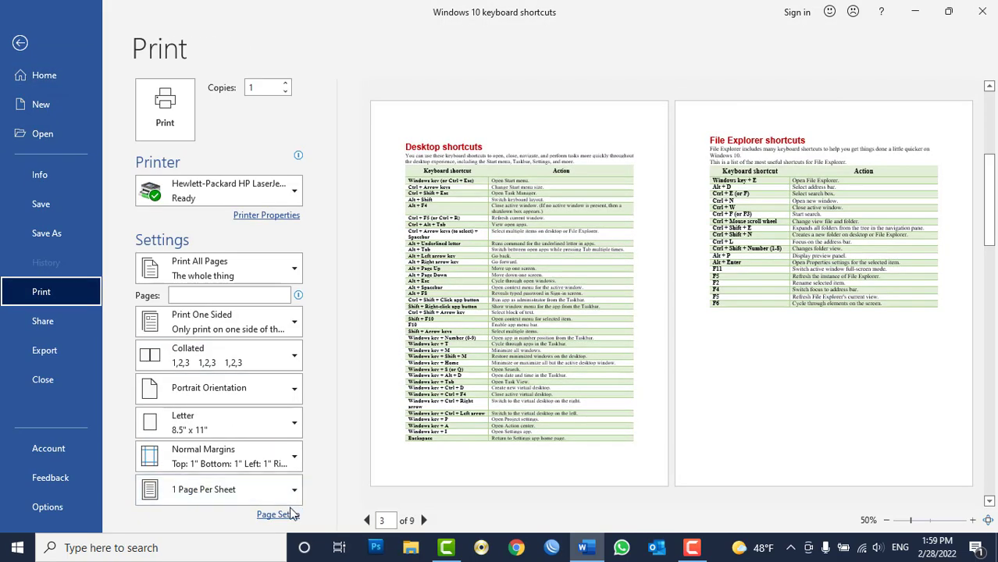
{"action": "left_click", "coordinate": [290, 514]}
{"action": "left_click", "coordinate": [566, 191]}
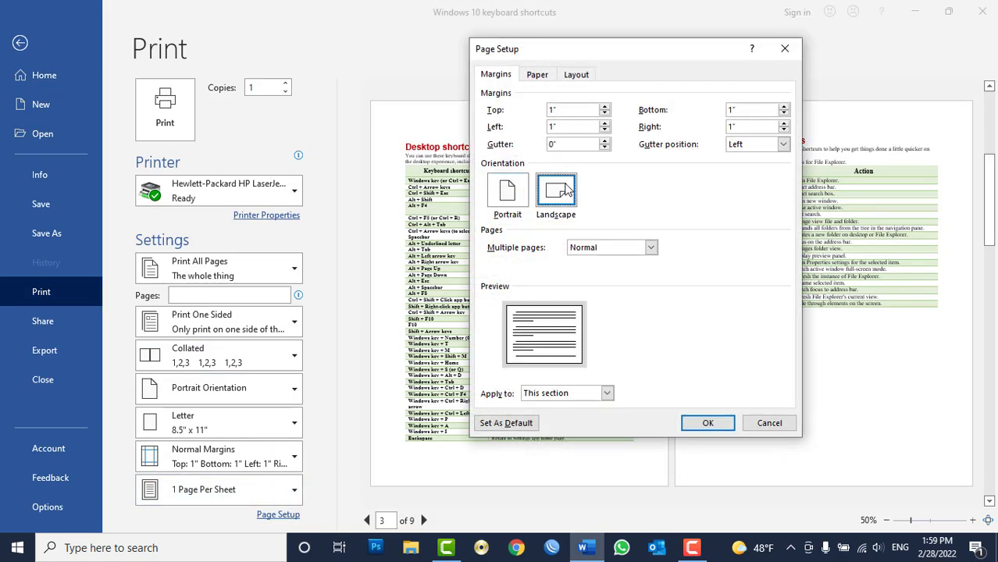
{"action": "left_click", "coordinate": [556, 394]}
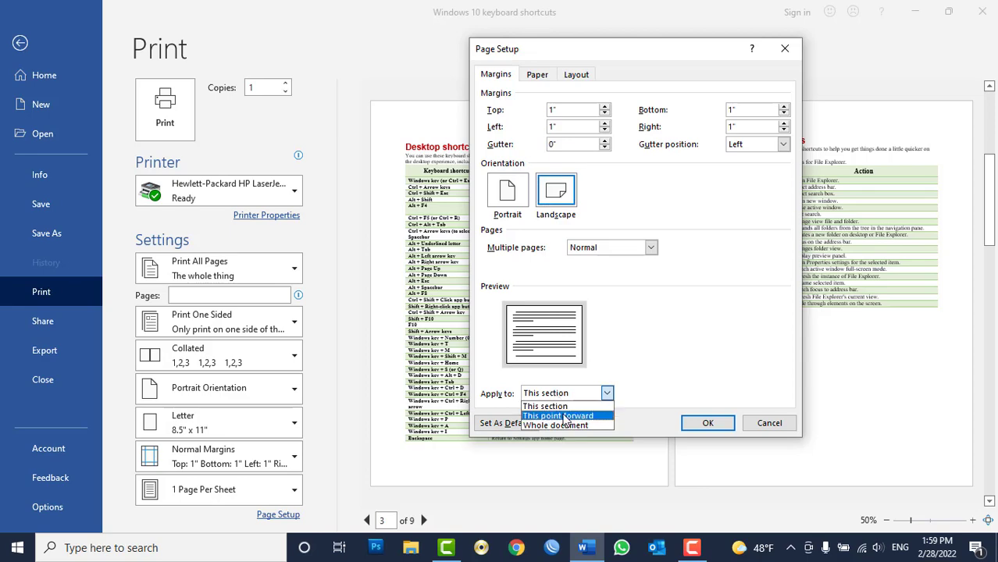
{"action": "left_click", "coordinate": [565, 417]}
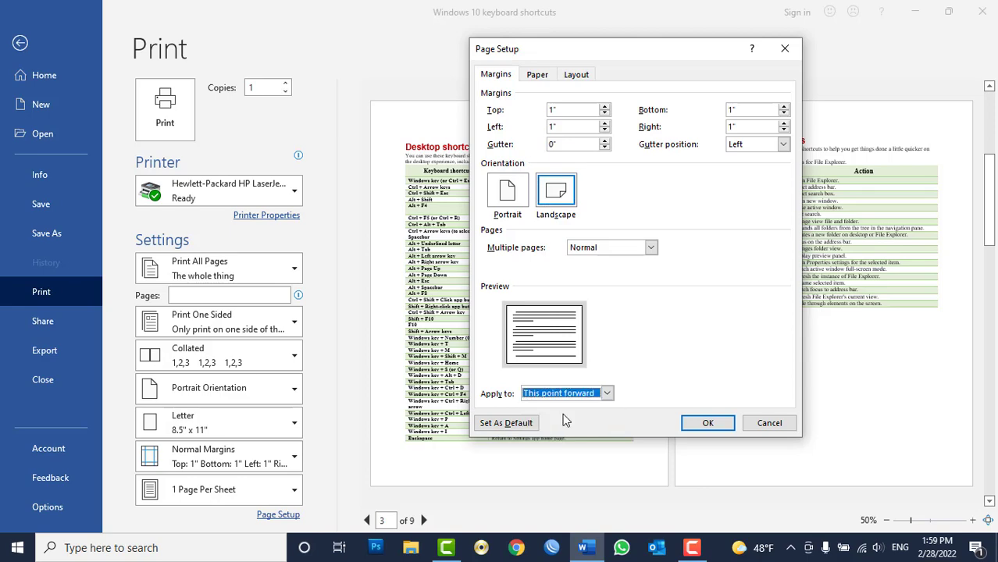
{"action": "left_click", "coordinate": [712, 424]}
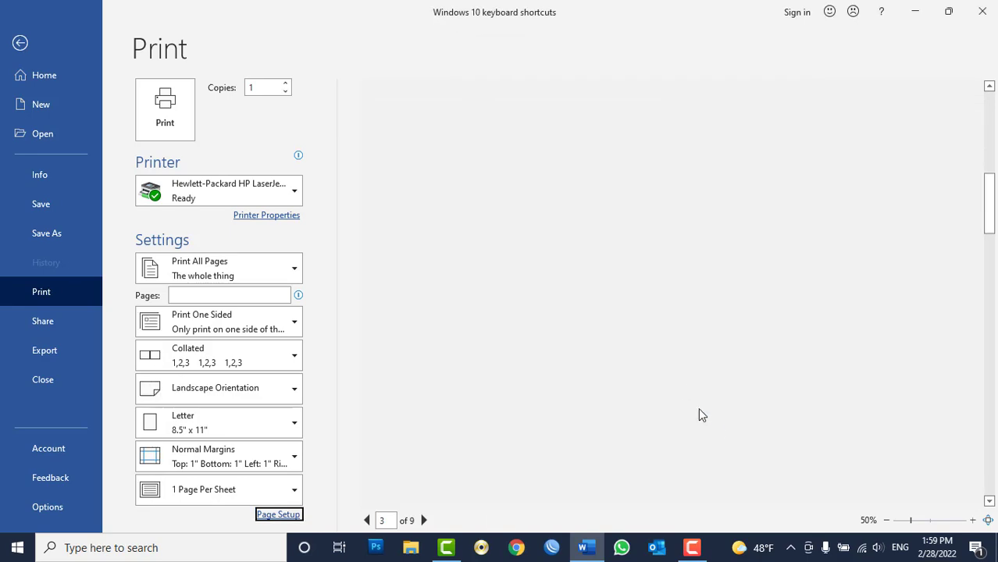
- Return to the document and scroll through it to check the portrait and landscape pages
{"action": "left_click", "coordinate": [19, 44]}
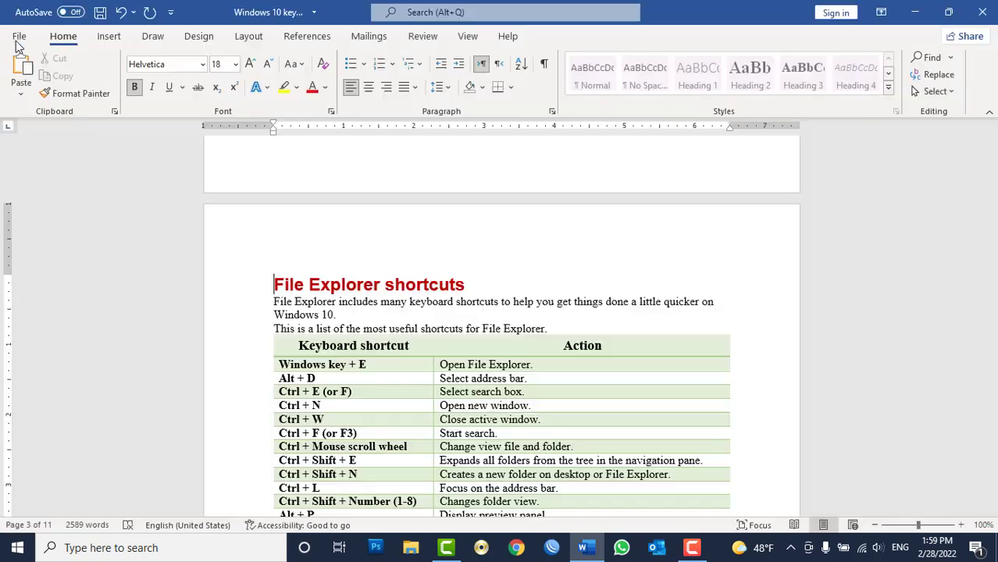
{"action": "scroll", "coordinate": [539, 226], "scroll_direction": "up", "scroll_amount": 2}
{"action": "scroll", "coordinate": [540, 226], "scroll_direction": "up", "scroll_amount": 3}
{"action": "scroll", "coordinate": [540, 229], "scroll_direction": "up", "scroll_amount": 2}
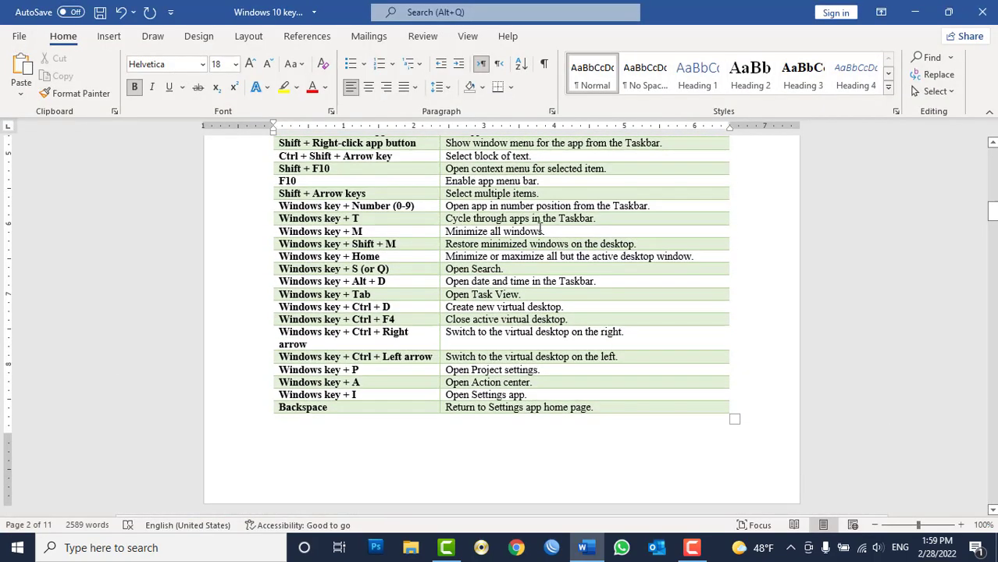
{"action": "scroll", "coordinate": [539, 229], "scroll_direction": "down", "scroll_amount": 7}
{"action": "scroll", "coordinate": [539, 228], "scroll_direction": "down", "scroll_amount": 3}
{"action": "scroll", "coordinate": [539, 228], "scroll_direction": "down", "scroll_amount": 4}
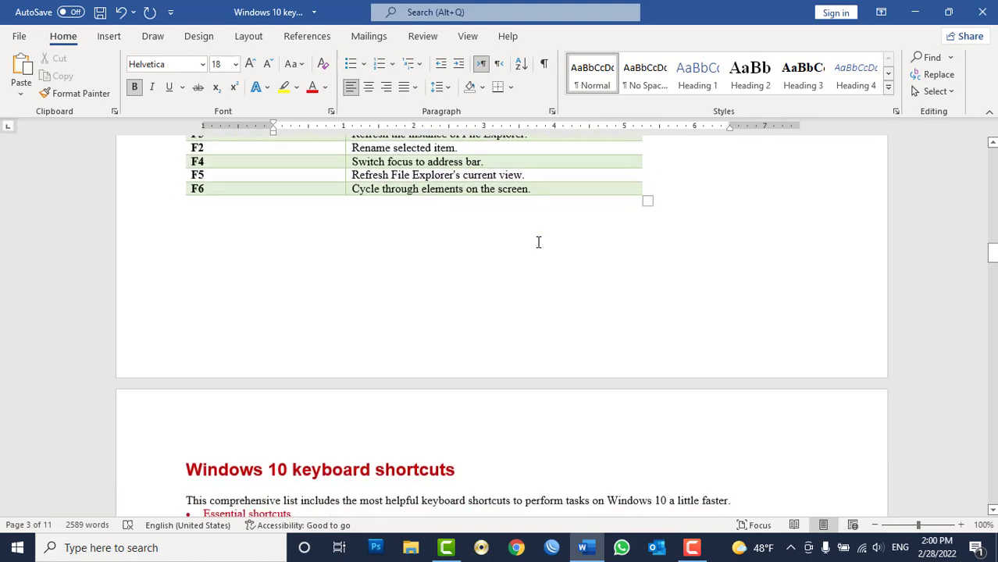
{"action": "scroll", "coordinate": [538, 238], "scroll_direction": "down", "scroll_amount": 8}
{"action": "scroll", "coordinate": [539, 242], "scroll_direction": "down", "scroll_amount": 7}
{"action": "scroll", "coordinate": [538, 241], "scroll_direction": "down", "scroll_amount": 4}
{"action": "scroll", "coordinate": [538, 241], "scroll_direction": "up", "scroll_amount": 3}
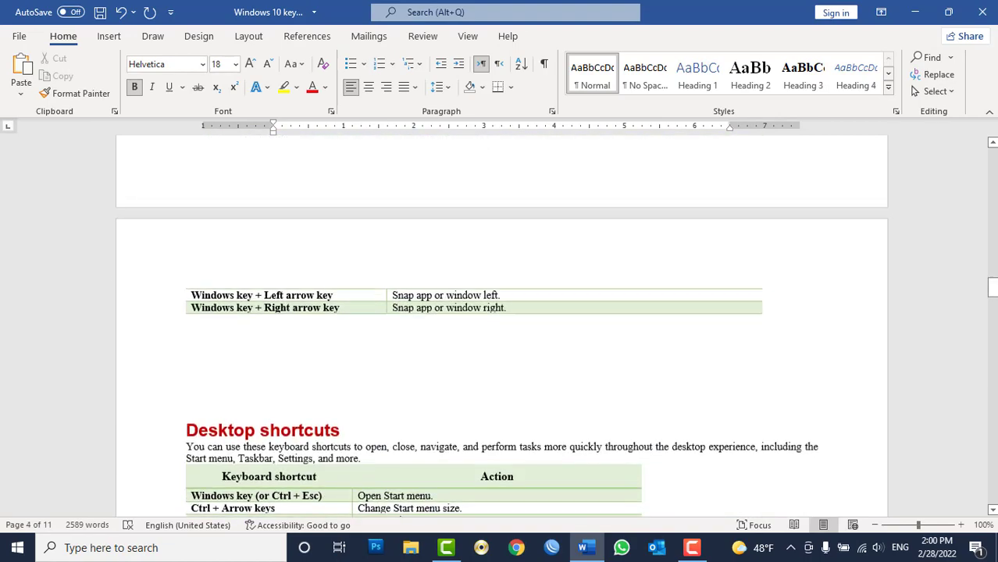
{"action": "scroll", "coordinate": [539, 241], "scroll_direction": "up", "scroll_amount": 1}
{"action": "scroll", "coordinate": [460, 241], "scroll_direction": "up", "scroll_amount": 5}
{"action": "scroll", "coordinate": [461, 241], "scroll_direction": "up", "scroll_amount": 10}
{"action": "scroll", "coordinate": [461, 241], "scroll_direction": "down", "scroll_amount": 5}
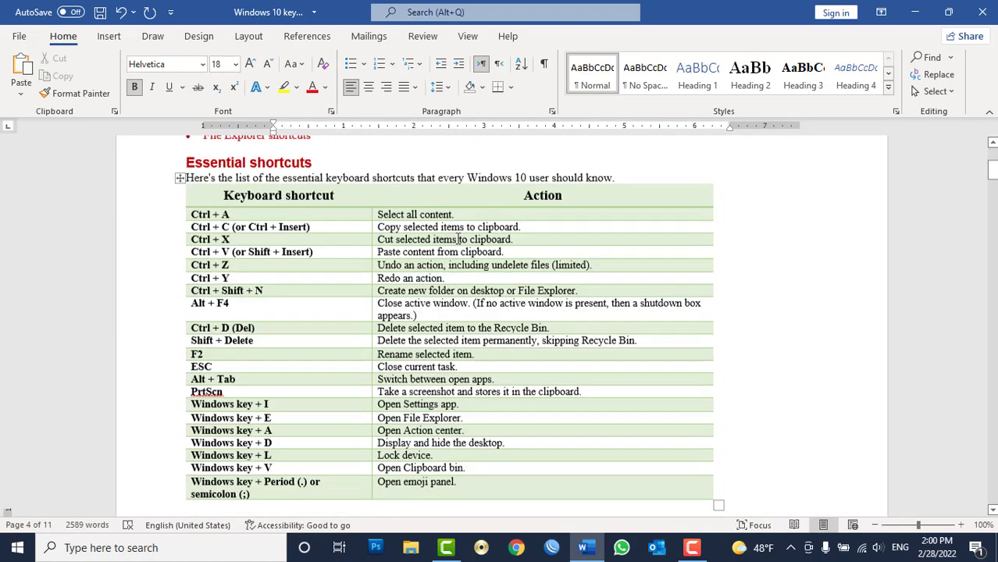
{"action": "scroll", "coordinate": [461, 240], "scroll_direction": "down", "scroll_amount": 10}
{"action": "scroll", "coordinate": [461, 241], "scroll_direction": "down", "scroll_amount": 4}
{"action": "scroll", "coordinate": [461, 240], "scroll_direction": "down", "scroll_amount": 6}
{"action": "scroll", "coordinate": [462, 242], "scroll_direction": "down", "scroll_amount": 7}
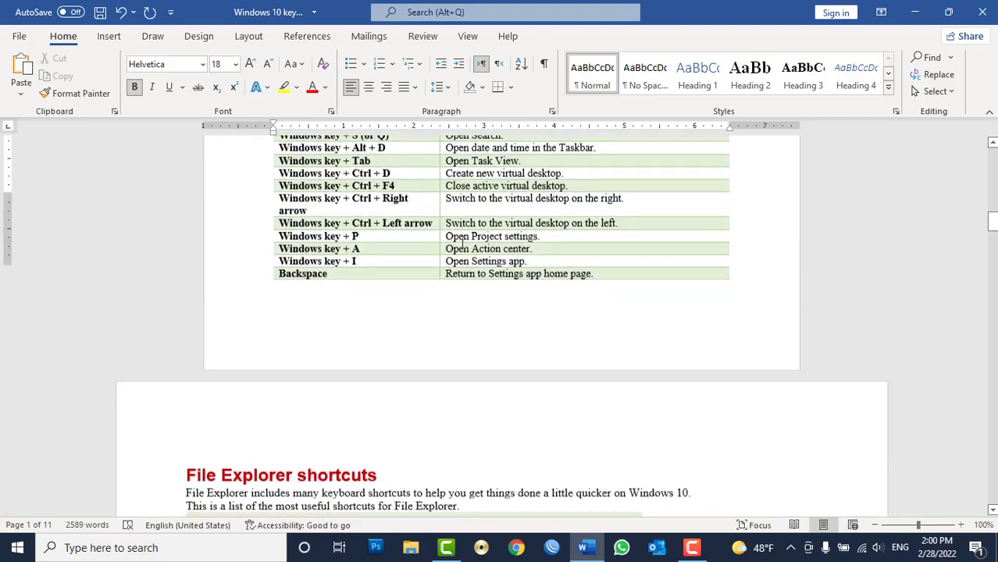
{"action": "scroll", "coordinate": [464, 243], "scroll_direction": "down", "scroll_amount": 8}
{"action": "scroll", "coordinate": [463, 242], "scroll_direction": "down", "scroll_amount": 10}
{"action": "scroll", "coordinate": [463, 243], "scroll_direction": "down", "scroll_amount": 10}
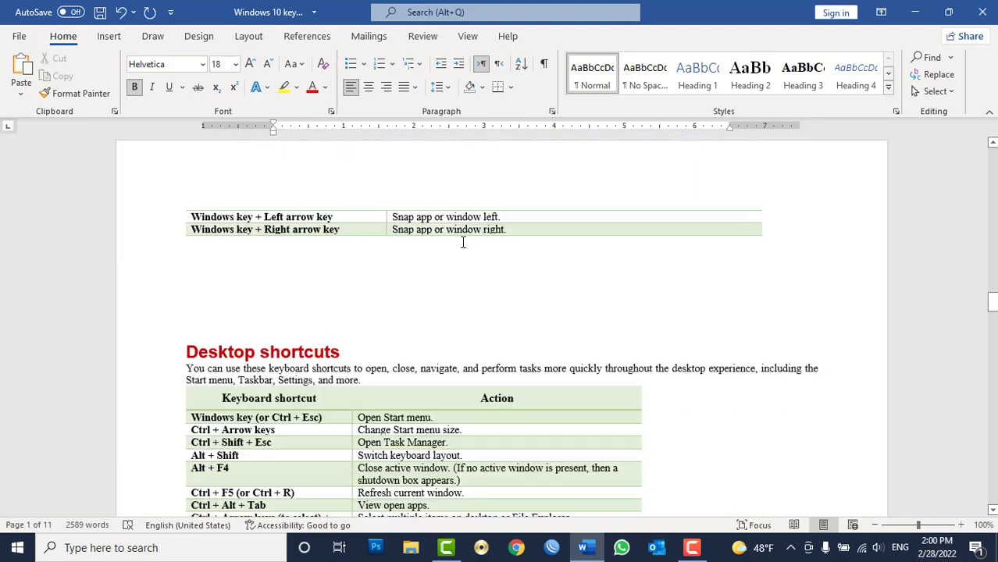
{"action": "scroll", "coordinate": [463, 243], "scroll_direction": "down", "scroll_amount": 5}
{"action": "scroll", "coordinate": [463, 243], "scroll_direction": "up", "scroll_amount": 3}
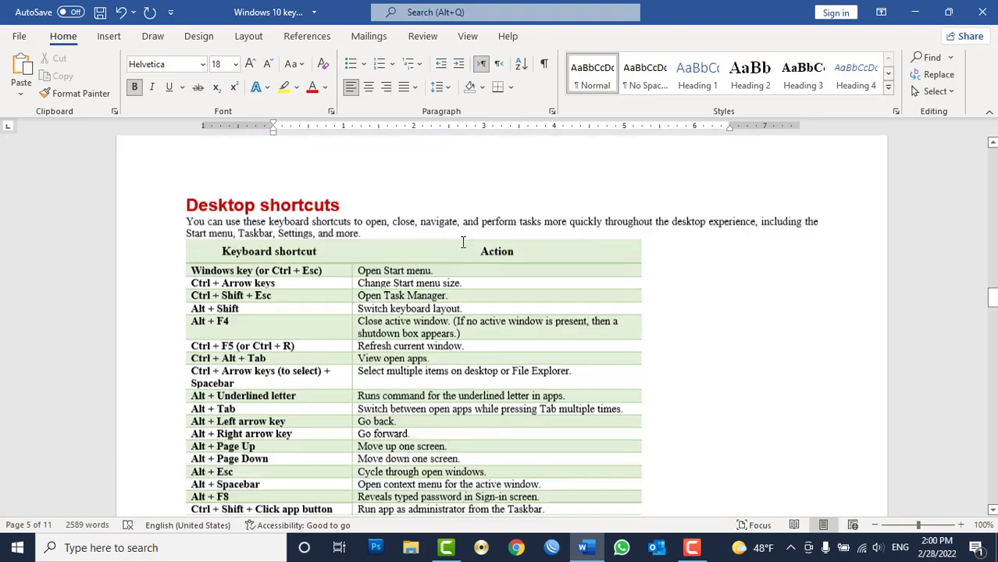
{"action": "scroll", "coordinate": [463, 243], "scroll_direction": "up", "scroll_amount": 2}
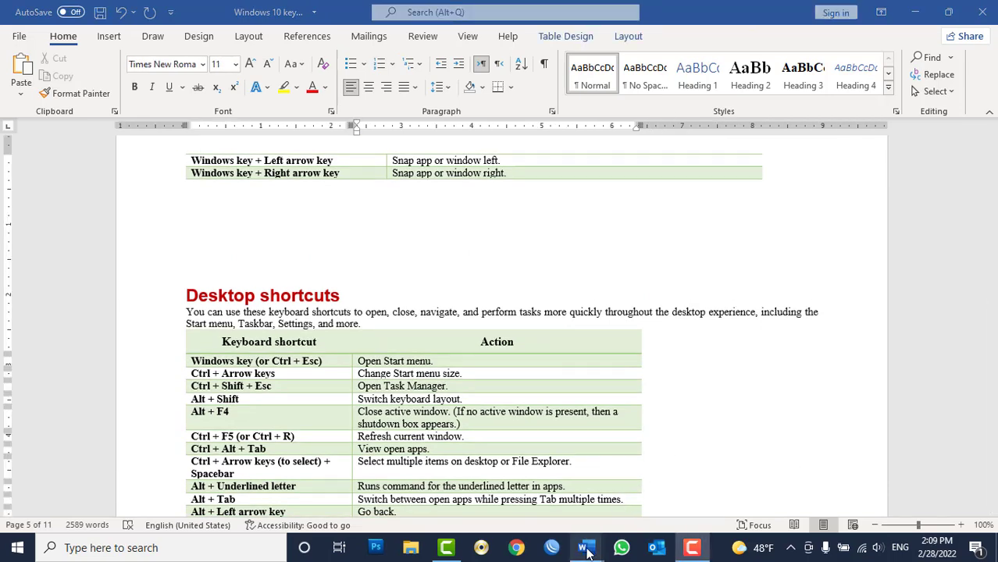
- Switch to Document1, check its Page Setup from the Print pane, then return to editing
{"action": "mouse_move", "coordinate": [584, 547]}
{"action": "left_click", "coordinate": [658, 503]}
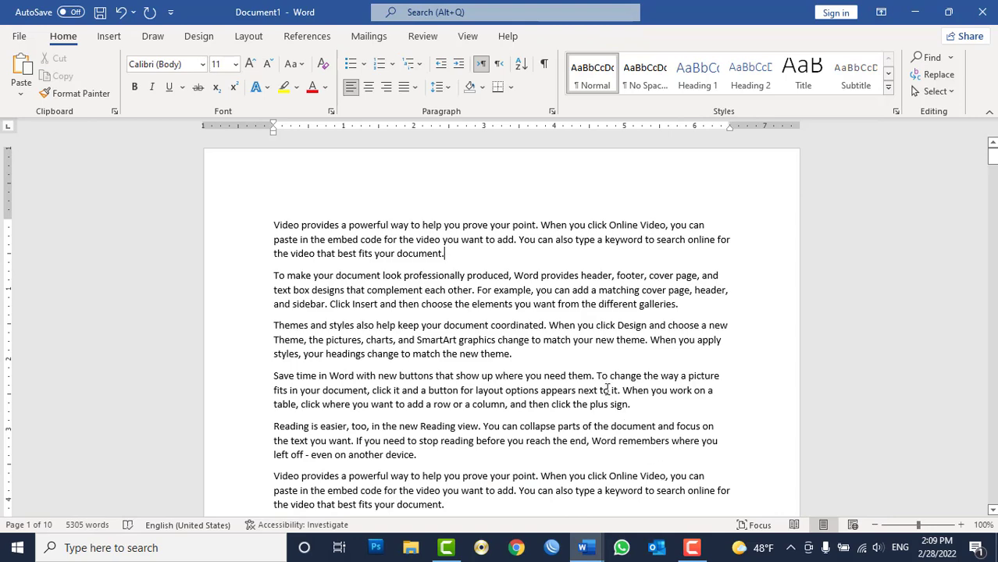
{"action": "left_click", "coordinate": [17, 38]}
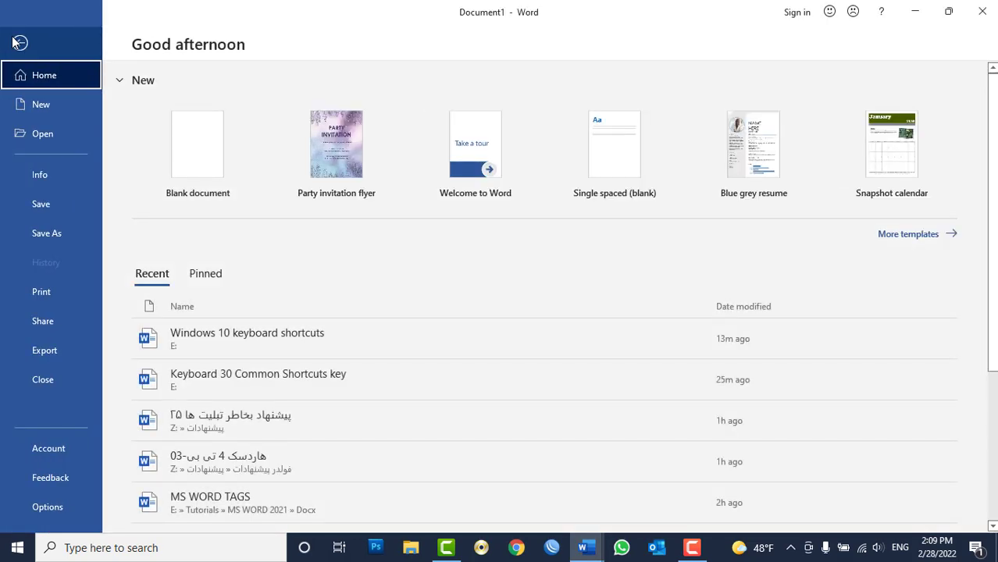
{"action": "left_click", "coordinate": [59, 295]}
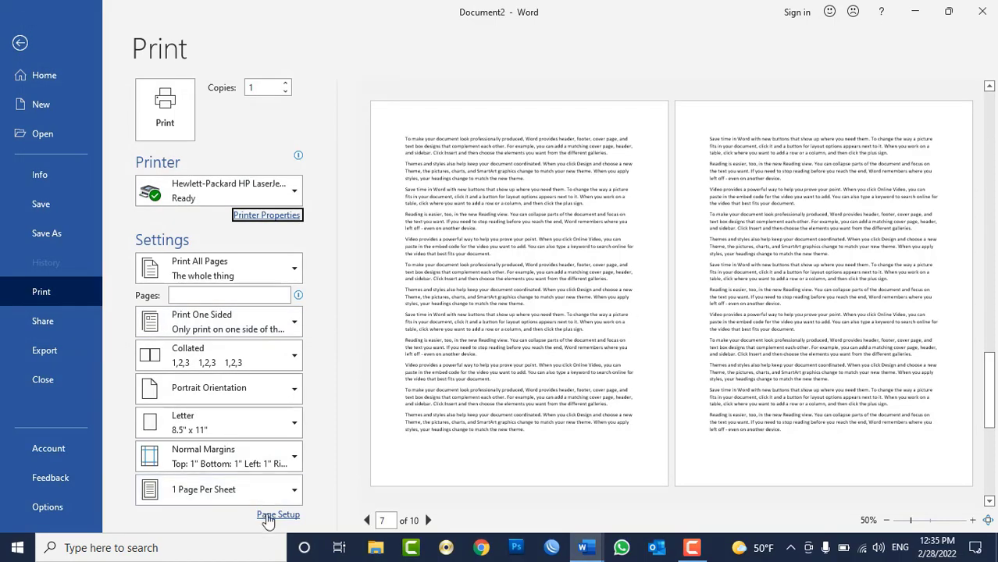
{"action": "left_click", "coordinate": [278, 515]}
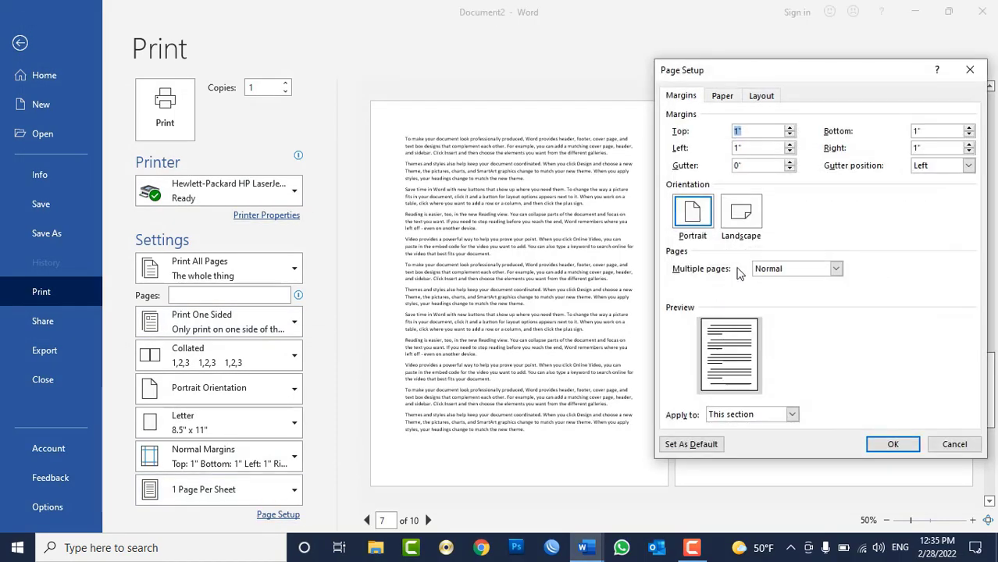
{"action": "key", "text": "Return"}
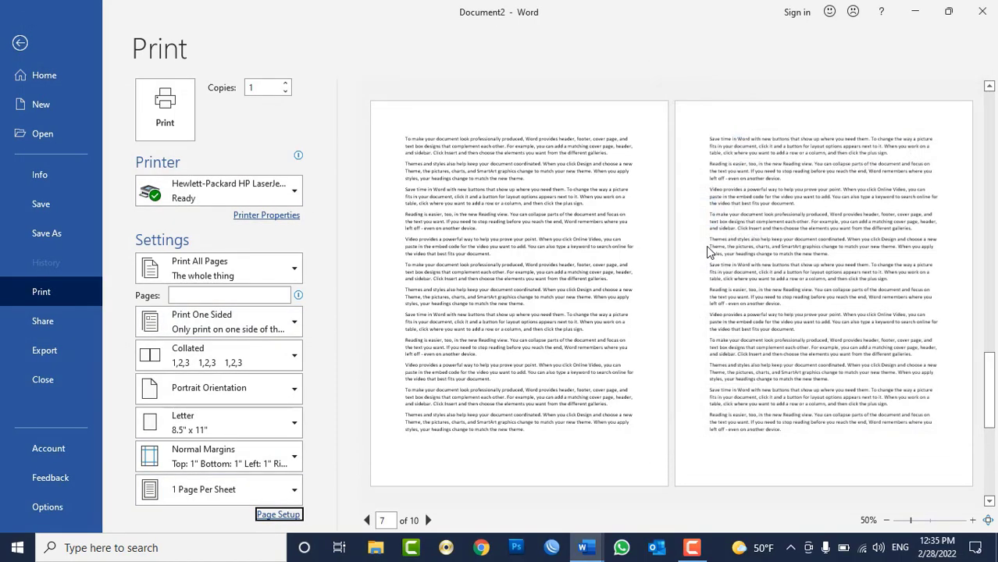
{"action": "key", "text": "Escape"}
- Close Document2 unsaved, a new blank document, and the shortcuts document, answering its save prompt
{"action": "key", "text": "alt+F4"}
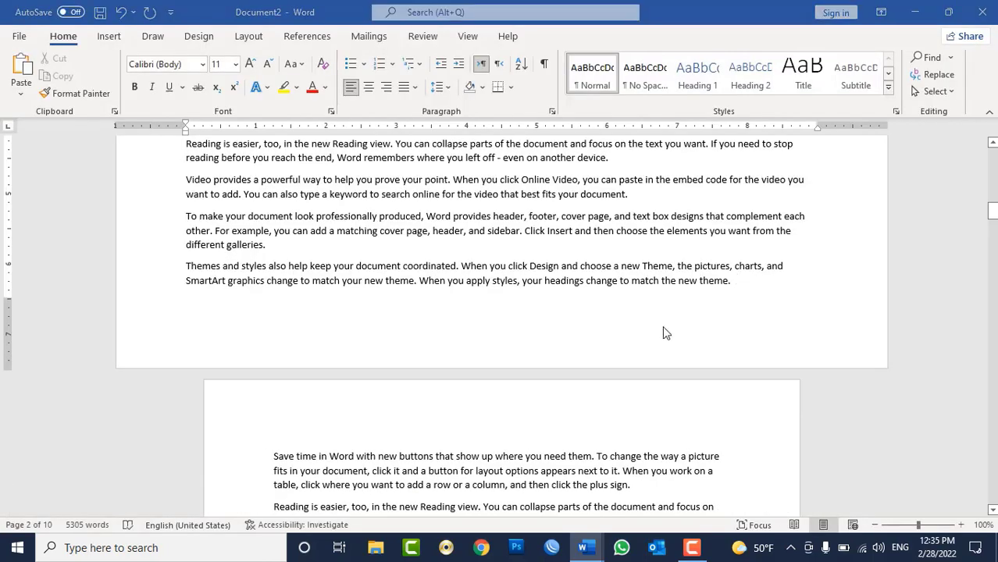
{"action": "key", "text": "Return"}
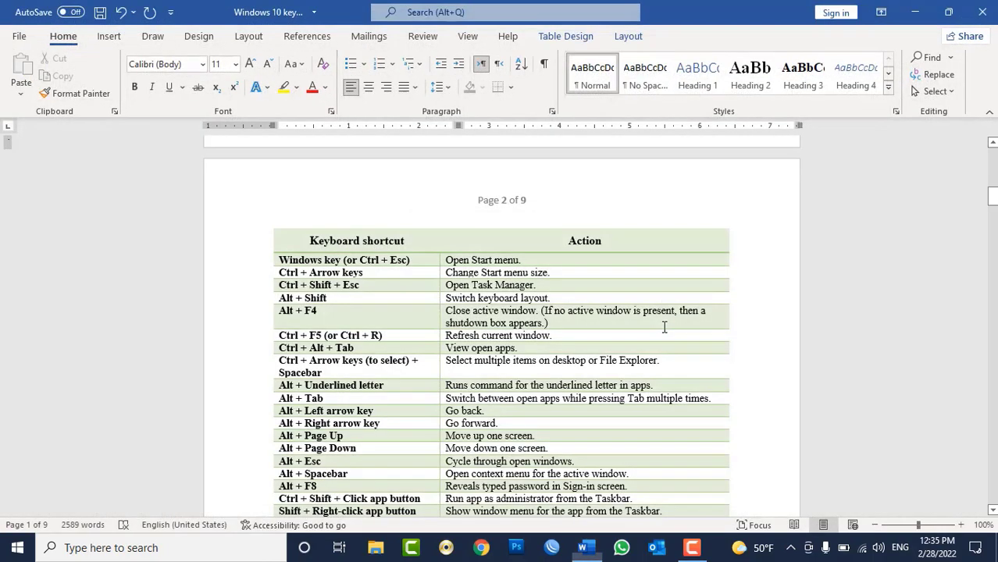
{"action": "key", "text": "ctrl+n"}
{"action": "key", "text": "alt+F4"}
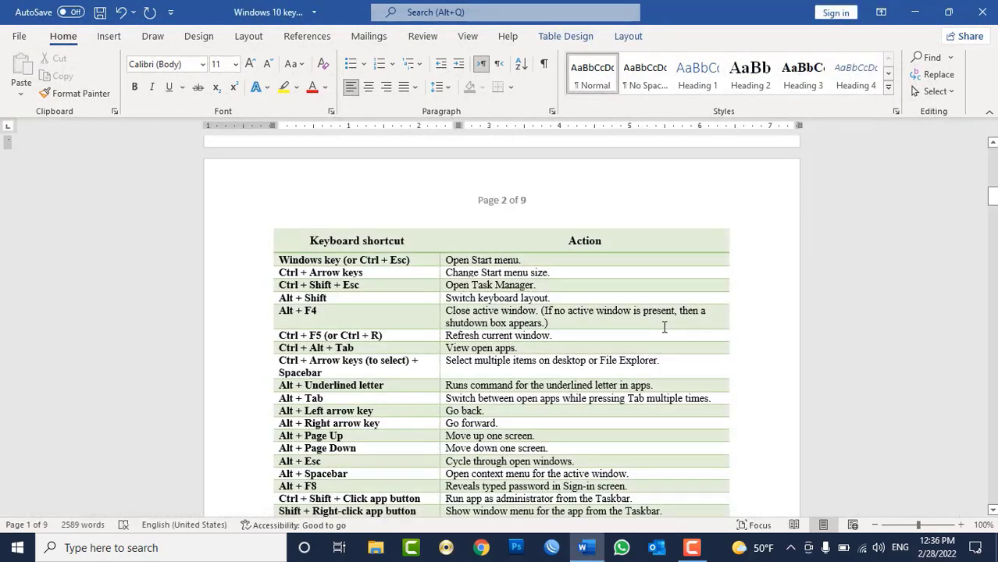
{"action": "key", "text": "alt+F4"}
{"action": "key", "text": "Return"}
- Create a new document and enter =rand() to generate five sample paragraphs
{"action": "key", "text": "ctrl+n"}
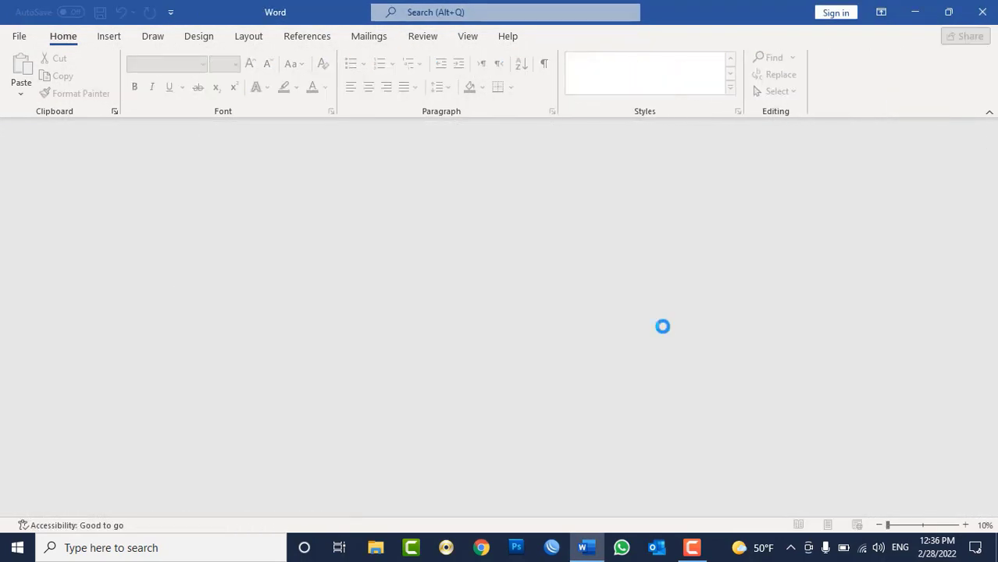
{"action": "type", "text": "=rand()"}
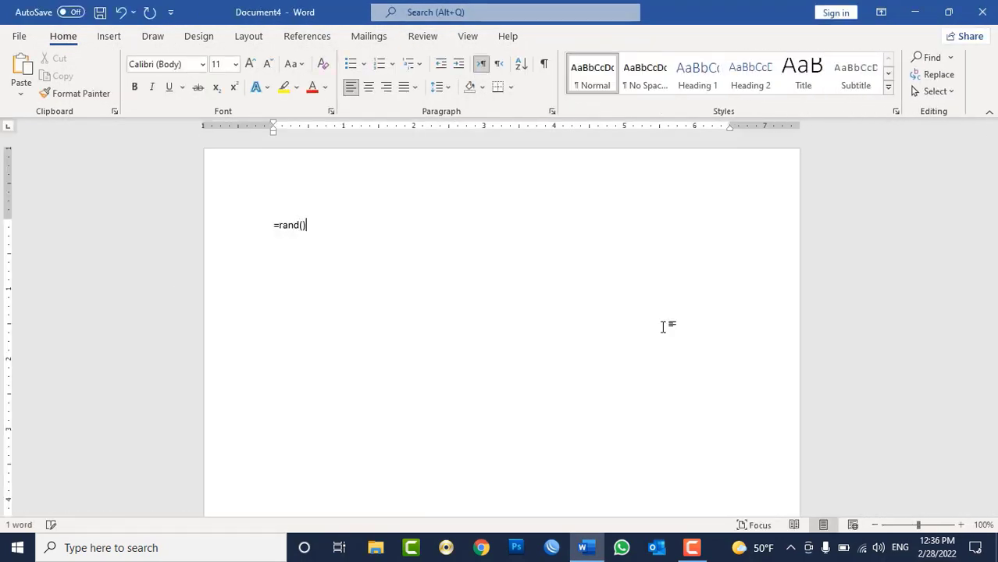
{"action": "key", "text": "Return"}
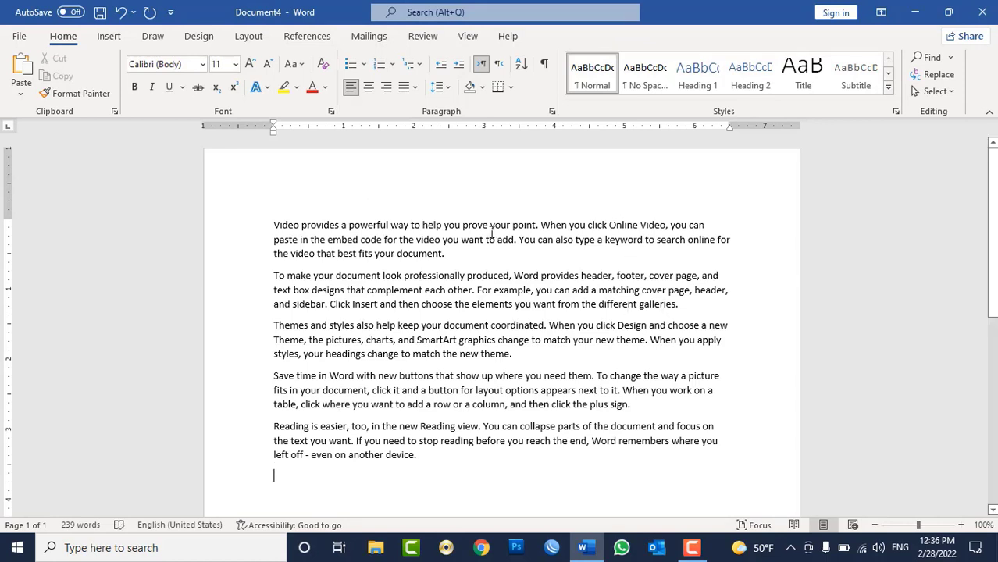
- Open Page Setup from the Print view and set the left and right margins to 3
{"action": "left_click", "coordinate": [21, 37]}
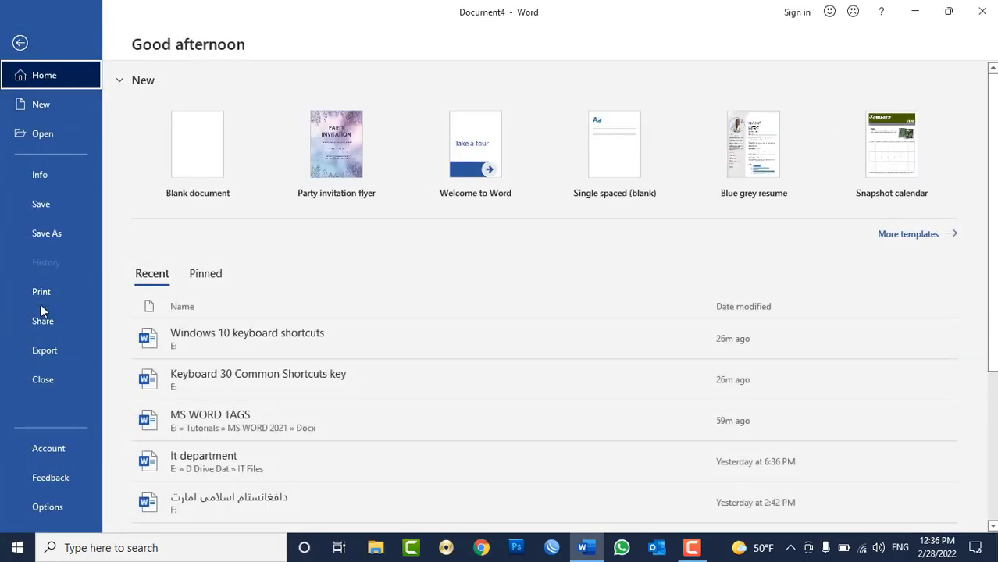
{"action": "left_click", "coordinate": [46, 298]}
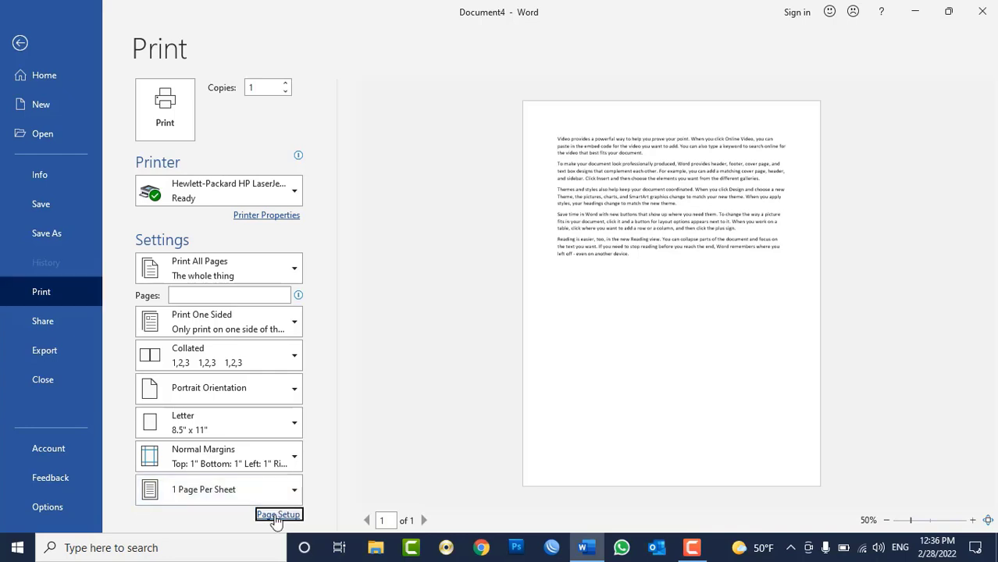
{"action": "left_click", "coordinate": [278, 515]}
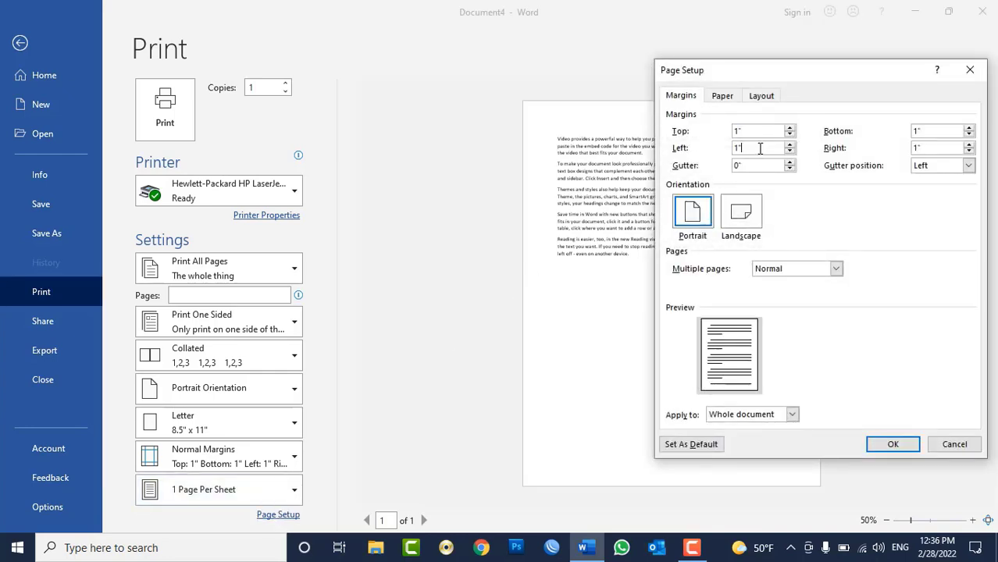
{"action": "left_click_drag", "start_coordinate": [760, 149], "coordinate": [712, 148]}
{"action": "type", "text": "3"}
{"action": "left_click", "coordinate": [936, 147]}
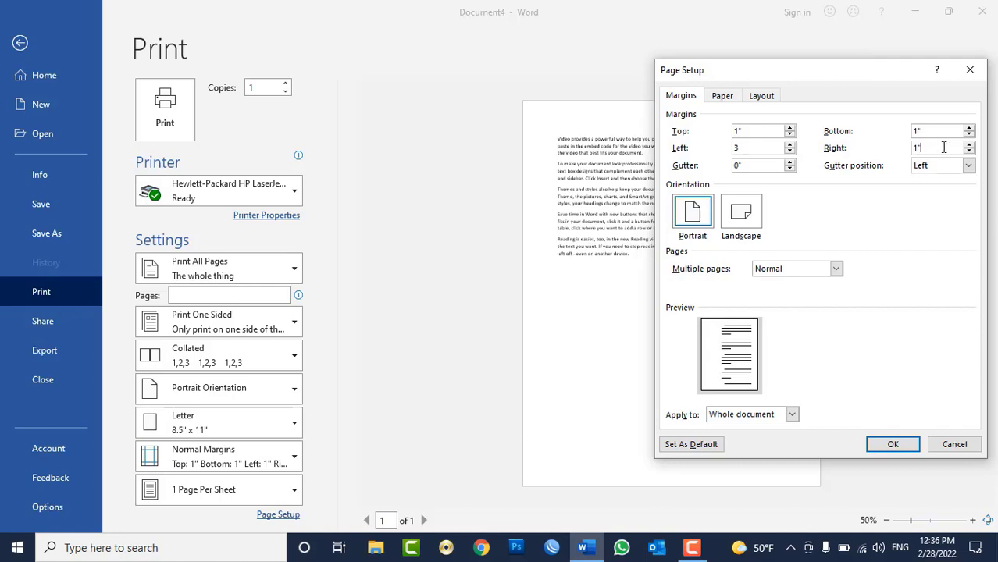
{"action": "left_click_drag", "start_coordinate": [944, 147], "coordinate": [894, 151]}
{"action": "type", "text": "3"}
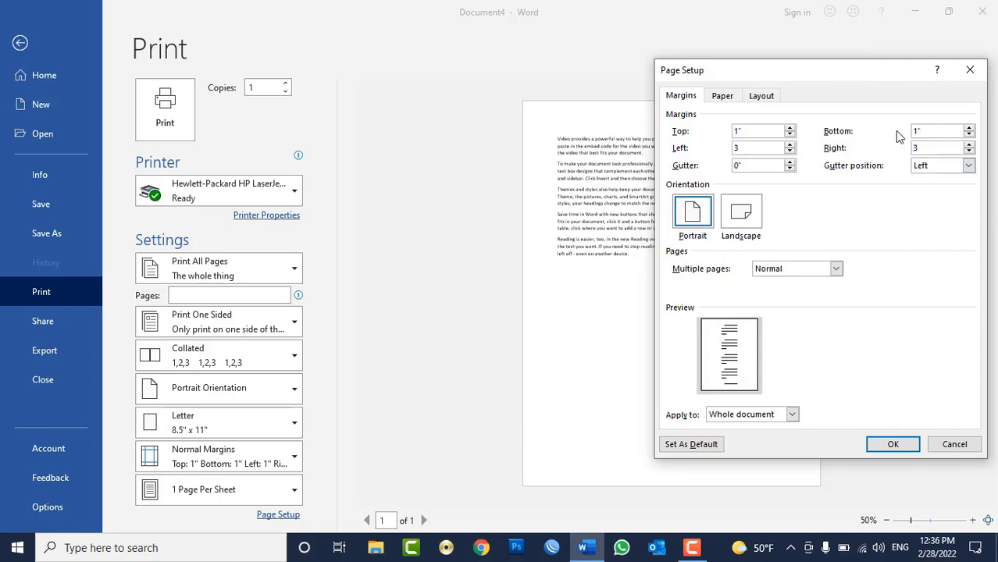
- Set the top margin to 5 and the bottom margin to 3
{"action": "left_click_drag", "start_coordinate": [759, 132], "coordinate": [694, 142]}
{"action": "type", "text": "5"}
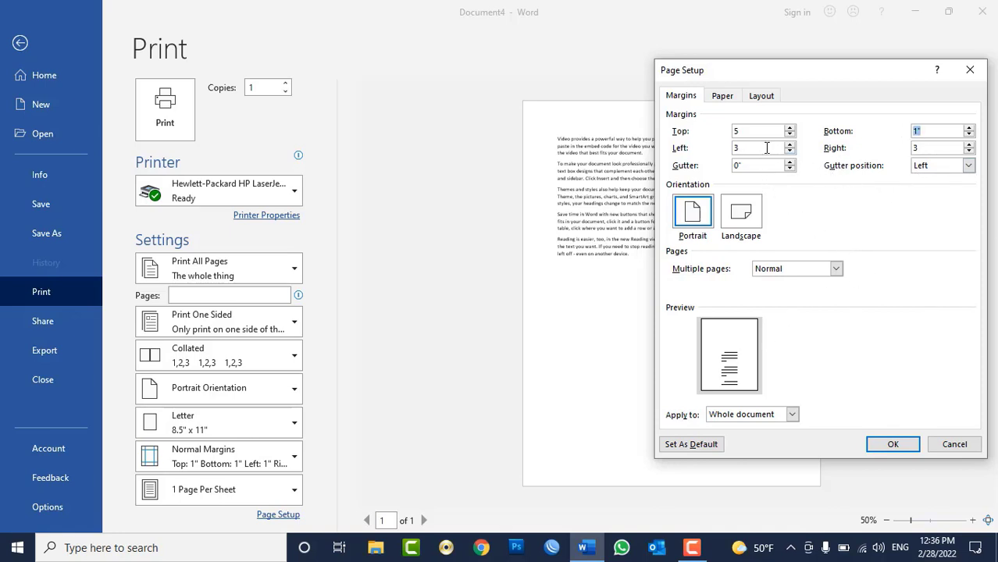
{"action": "double_click", "coordinate": [944, 129]}
{"action": "type", "text": "2"}
{"action": "left_click", "coordinate": [753, 131]}
{"action": "double_click", "coordinate": [926, 130]}
{"action": "type", "text": "3"}
{"action": "left_click", "coordinate": [756, 131]}
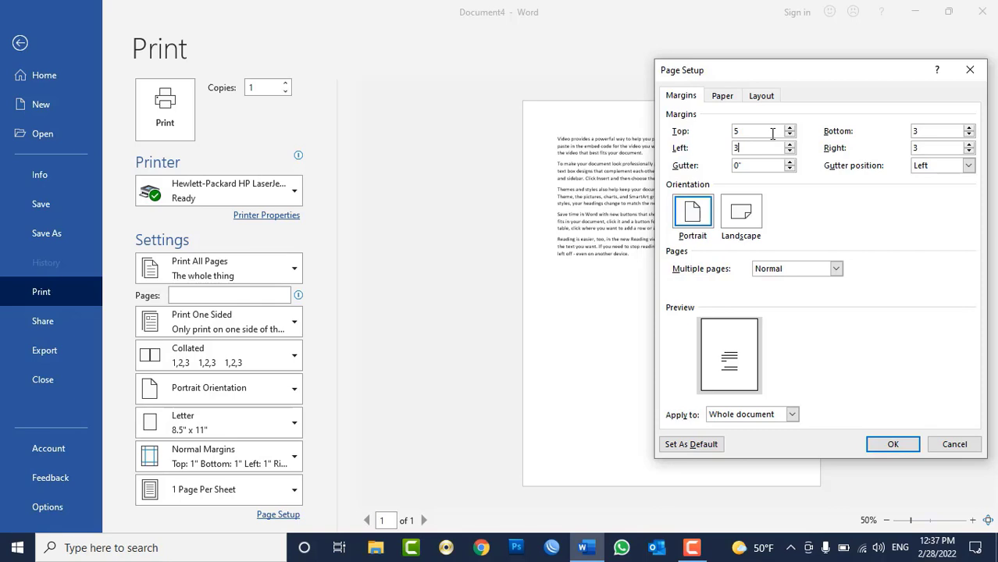
- Save the 5-inch top and 3-inch other margins as the default page setup
{"action": "left_click", "coordinate": [692, 444]}
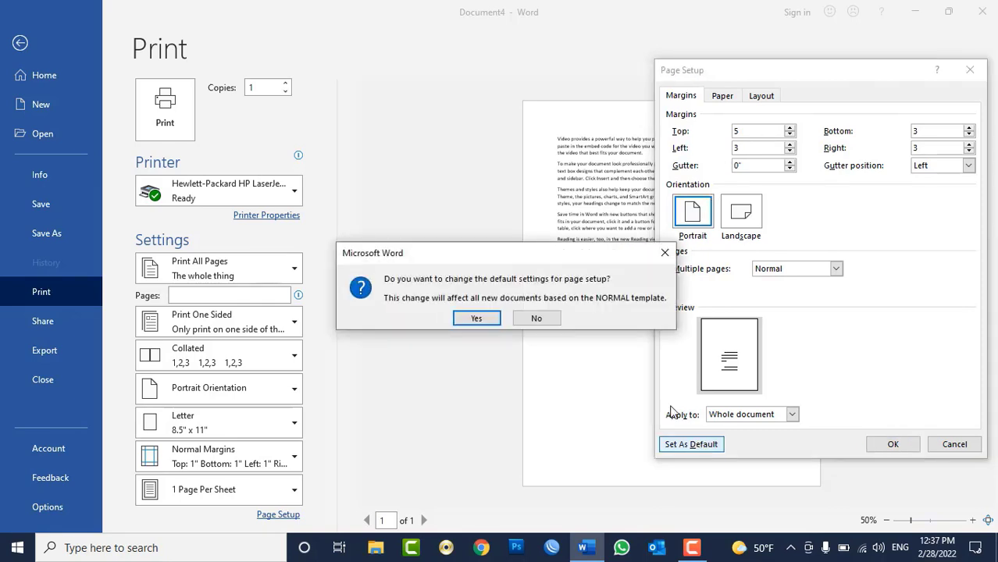
{"action": "left_click", "coordinate": [477, 318]}
{"action": "key", "text": "Escape"}
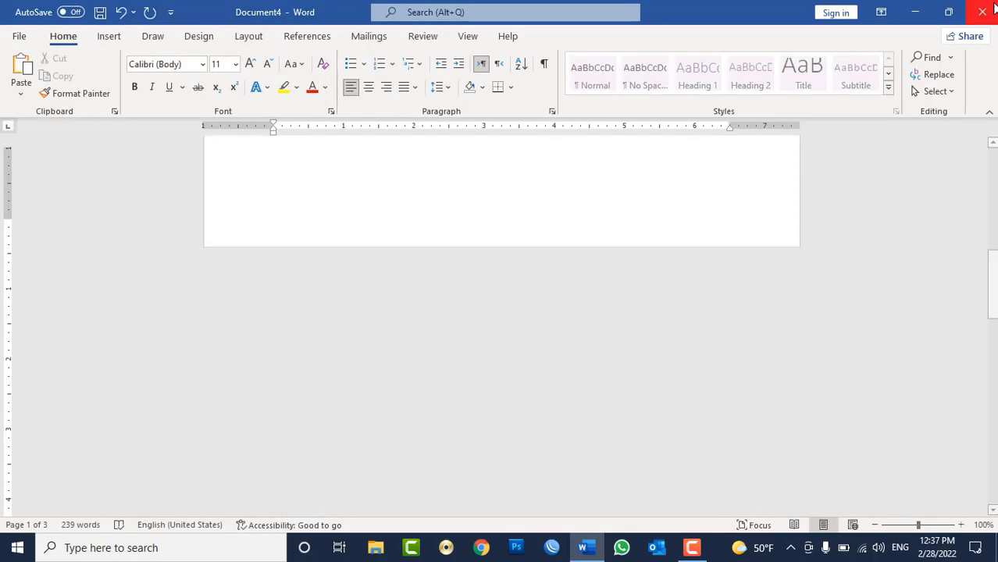
- Exit Word without saving the current document
{"action": "scroll", "coordinate": [595, 261], "scroll_direction": "up", "scroll_amount": 4}
{"action": "scroll", "coordinate": [596, 261], "scroll_direction": "up", "scroll_amount": 7}
{"action": "scroll", "coordinate": [596, 261], "scroll_direction": "up", "scroll_amount": 8}
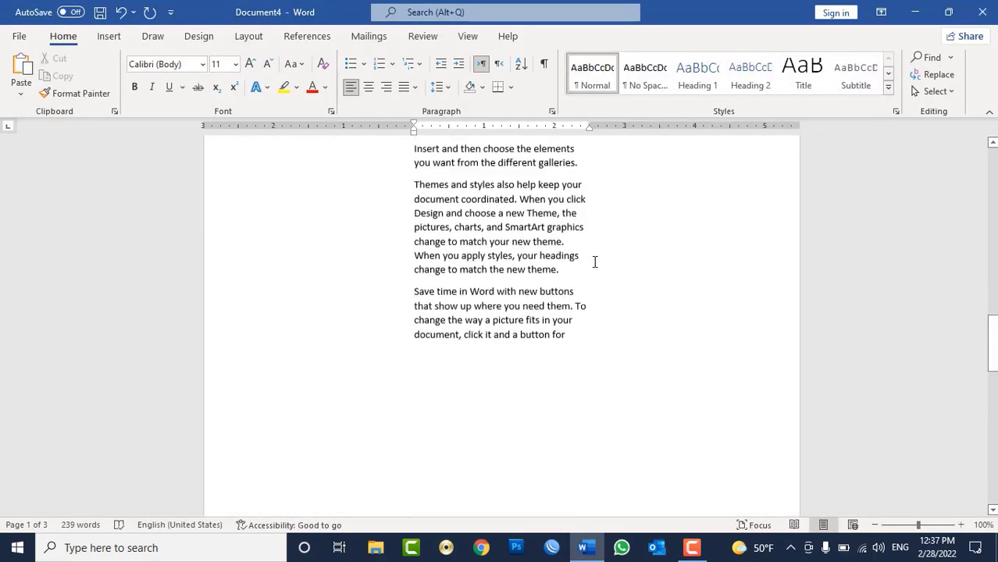
{"action": "scroll", "coordinate": [595, 263], "scroll_direction": "up", "scroll_amount": 7}
{"action": "scroll", "coordinate": [595, 262], "scroll_direction": "up", "scroll_amount": 3}
{"action": "left_click", "coordinate": [982, 15]}
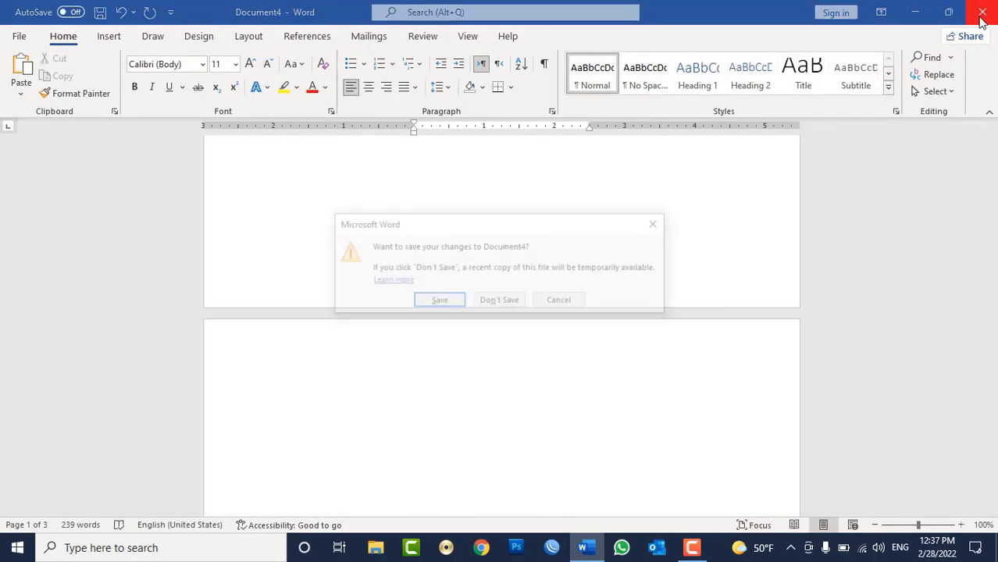
{"action": "key", "text": "Tab"}
{"action": "key", "text": "Return"}
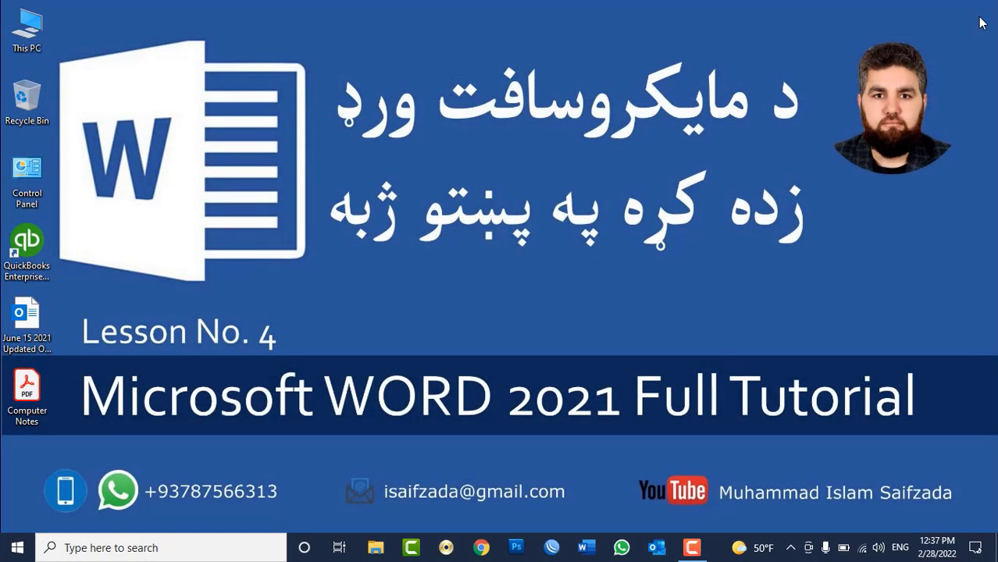
- Relaunch Word with the winword Run command and create a blank document
{"action": "key", "text": "super+r"}
{"action": "type", "text": "winword"}
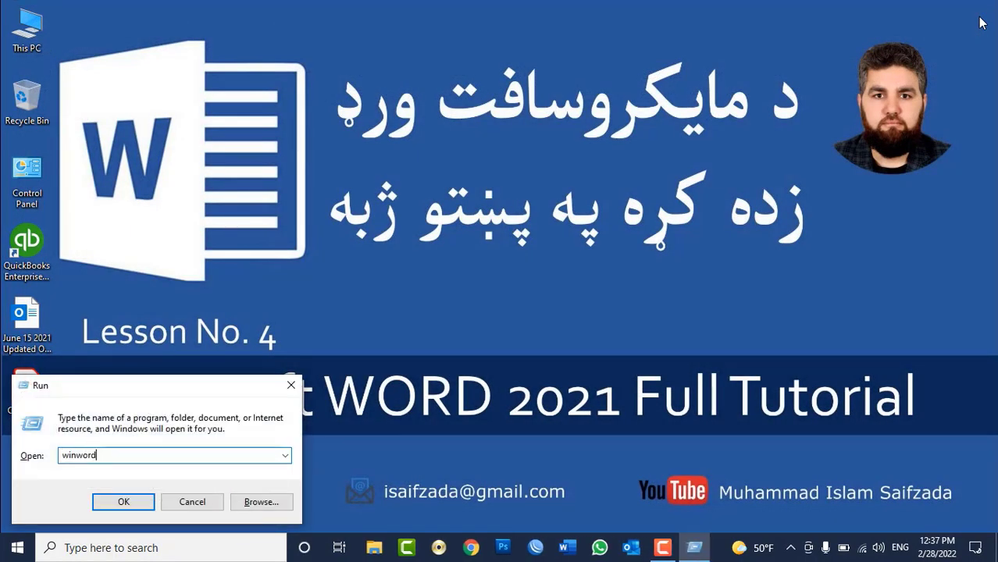
{"action": "key", "text": "Return"}
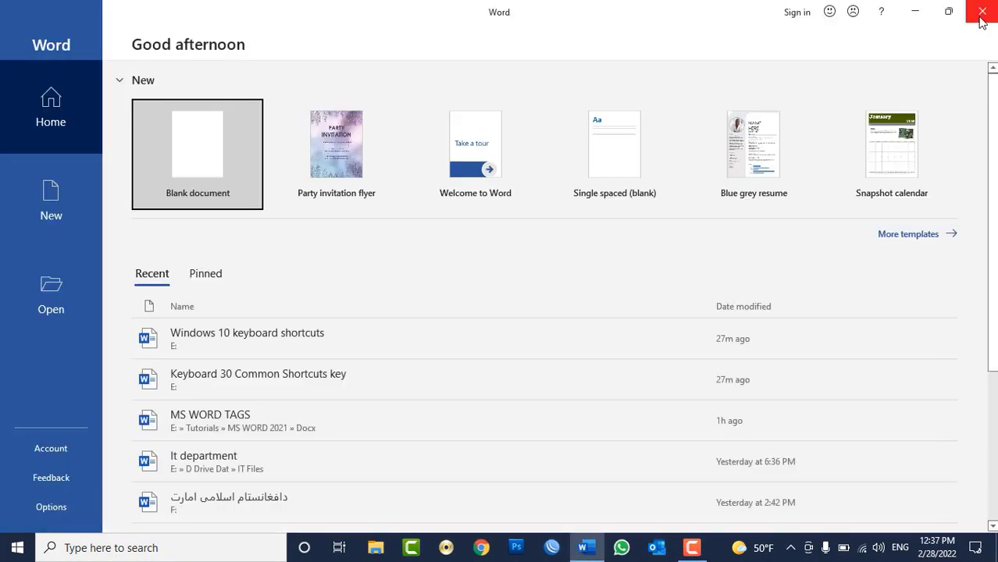
{"action": "key", "text": "Return"}
- Fill the page with =rand() sample text to check the new margins and indent
{"action": "type", "text": "=ra"}
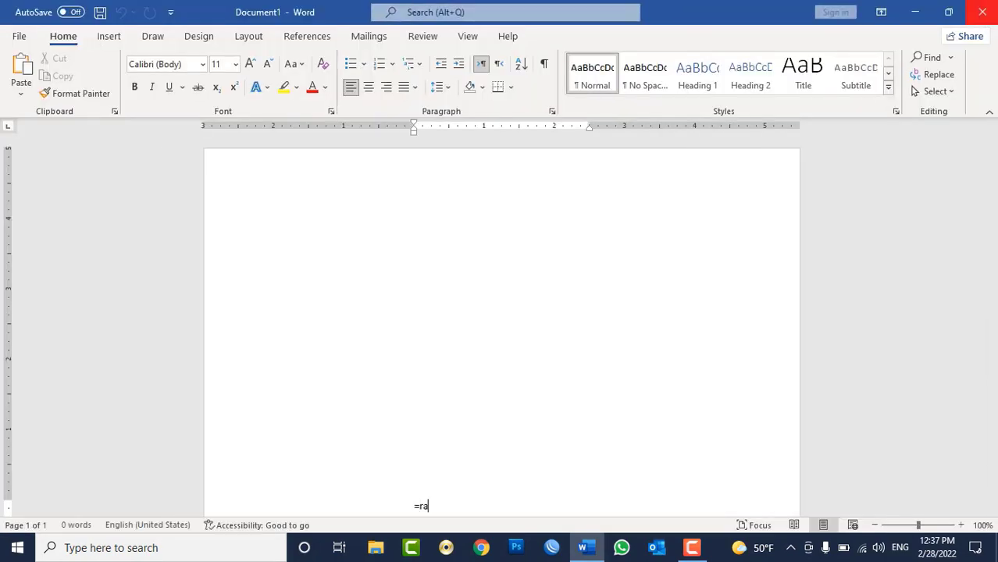
{"action": "type", "text": "nd()"}
{"action": "key", "text": "Return"}
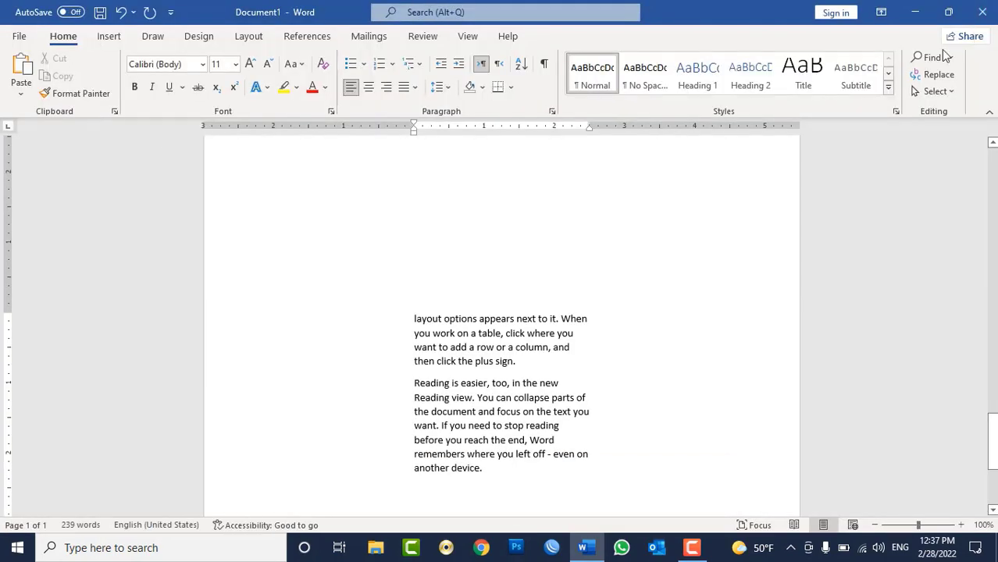
{"action": "scroll", "coordinate": [648, 465], "scroll_direction": "up", "scroll_amount": 5}
{"action": "scroll", "coordinate": [648, 465], "scroll_direction": "up", "scroll_amount": 5}
{"action": "scroll", "coordinate": [649, 465], "scroll_direction": "up", "scroll_amount": 5}
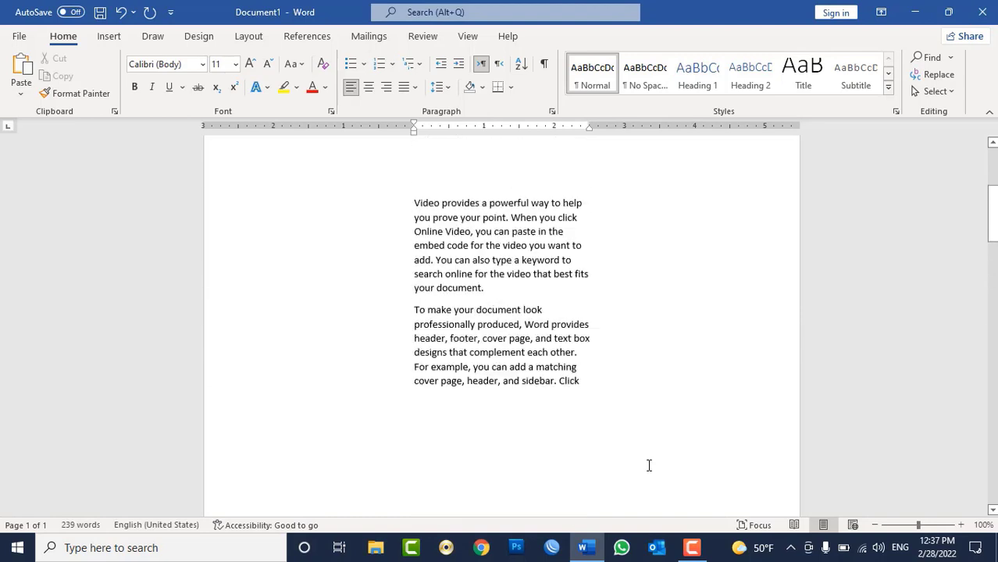
{"action": "mouse_move", "coordinate": [414, 130]}
{"action": "left_mouse_down"}
{"action": "mouse_move", "coordinate": [340, 139]}
{"action": "mouse_move", "coordinate": [417, 116]}
{"action": "mouse_move", "coordinate": [308, 135]}
{"action": "mouse_move", "coordinate": [322, 197]}
{"action": "mouse_move", "coordinate": [426, 216]}
{"action": "left_mouse_up"}
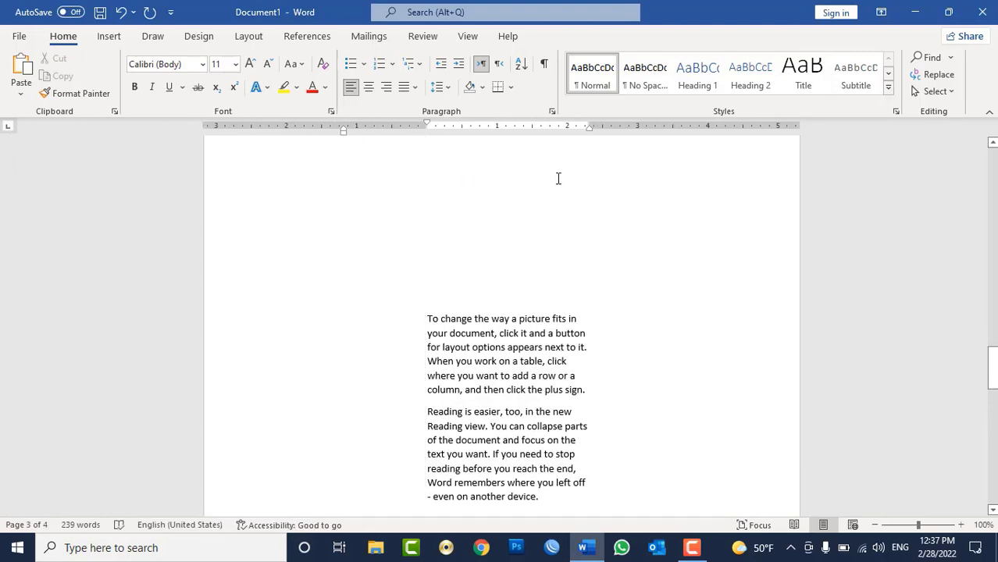
- Discard the sample-text document without saving and start a new blank document
{"action": "key", "text": "ctrl+w"}
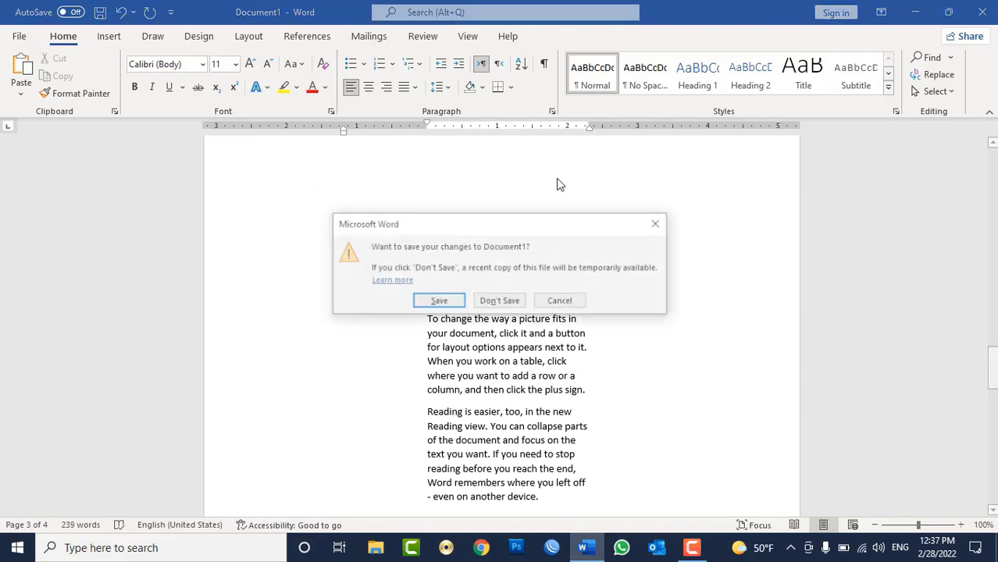
{"action": "key", "text": "Tab"}
{"action": "key", "text": "Return"}
{"action": "key", "text": "ctrl+n"}
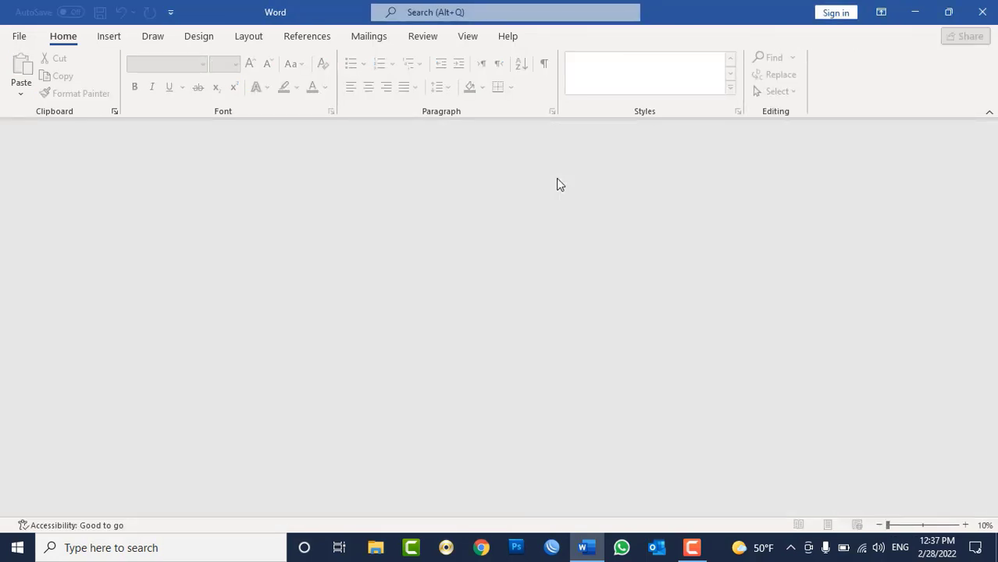
- Set Top, Bottom, Left and Right margins to 1 inch and save them as default
{"action": "left_click", "coordinate": [19, 37]}
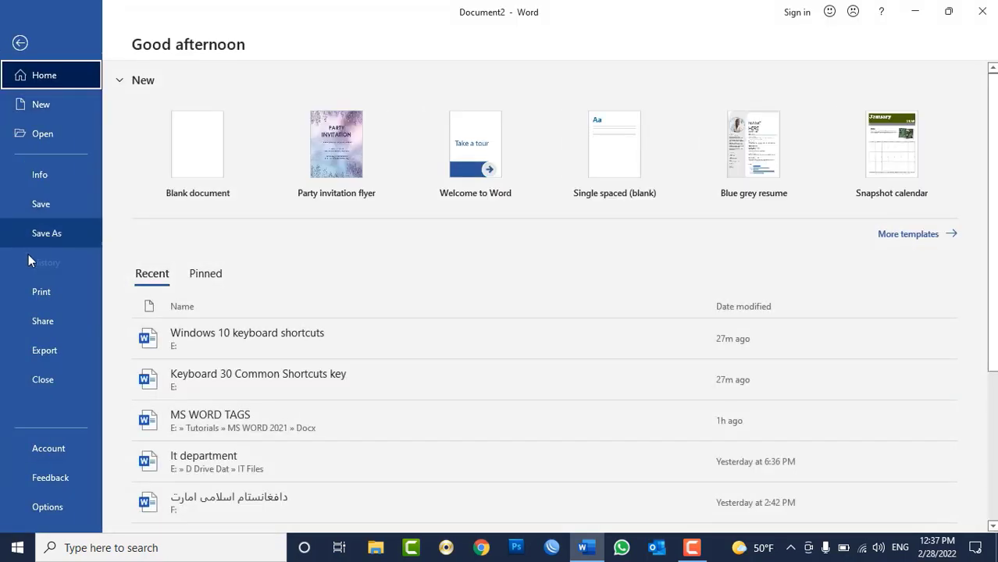
{"action": "left_click", "coordinate": [45, 292]}
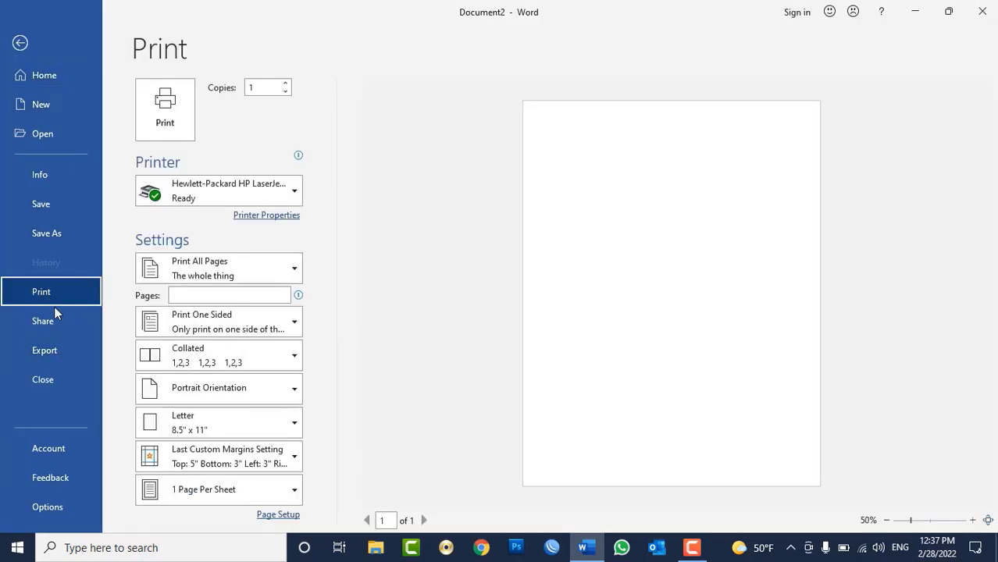
{"action": "left_click", "coordinate": [270, 515]}
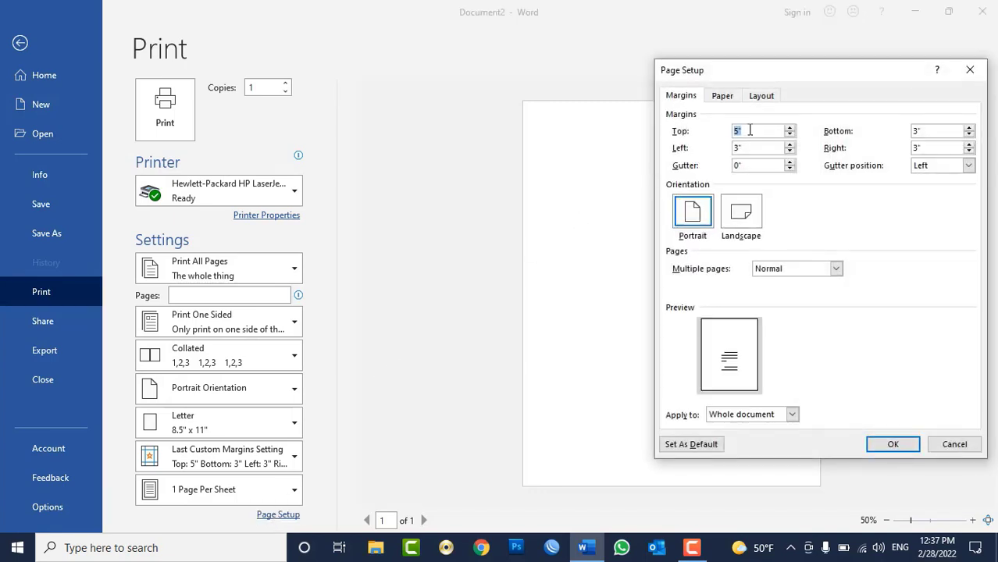
{"action": "type", "text": "1"}
{"action": "left_click_drag", "start_coordinate": [932, 133], "coordinate": [886, 132]}
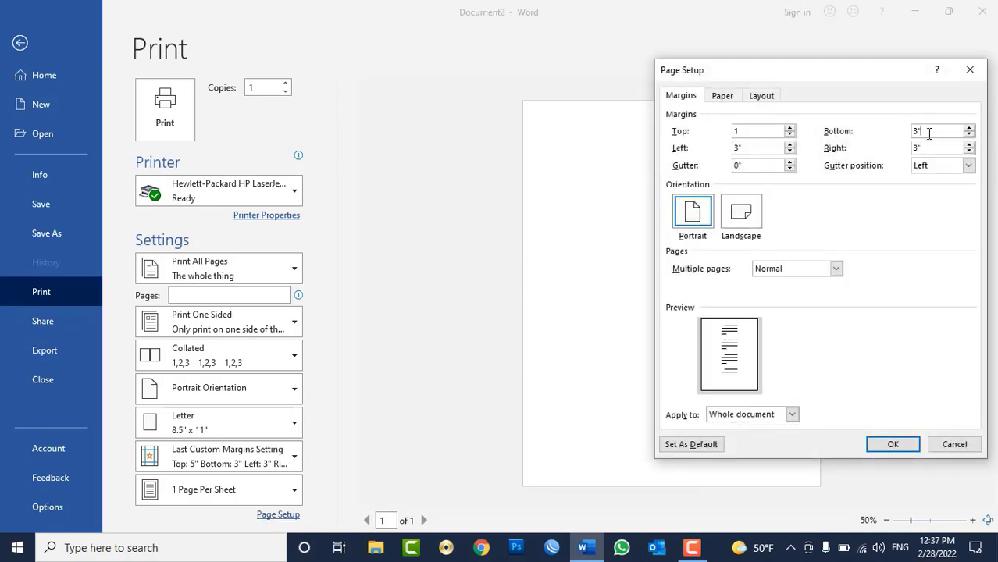
{"action": "type", "text": "1"}
{"action": "left_click_drag", "start_coordinate": [764, 149], "coordinate": [735, 149]}
{"action": "type", "text": "1"}
{"action": "left_click_drag", "start_coordinate": [931, 147], "coordinate": [892, 147]}
{"action": "type", "text": "1"}
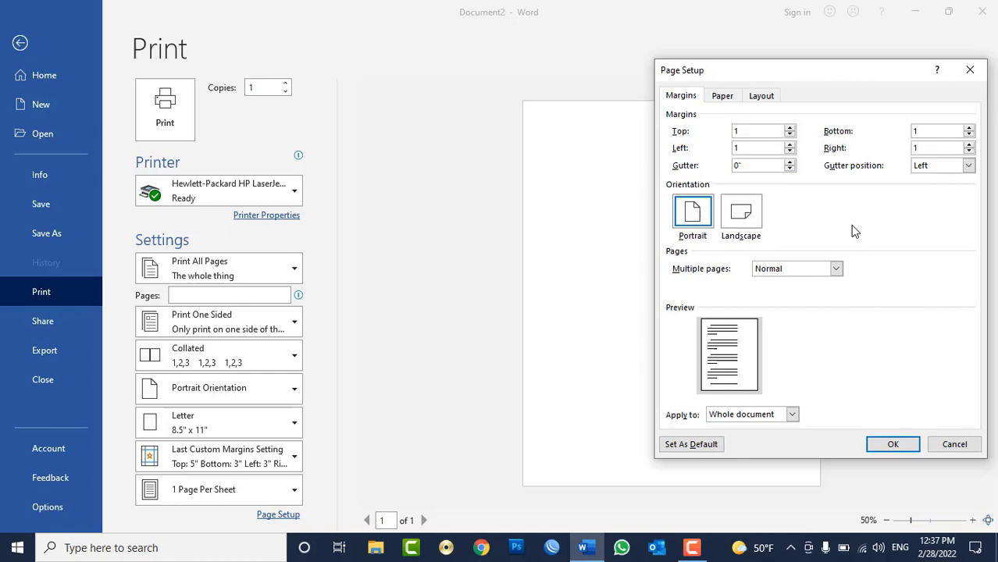
{"action": "left_click", "coordinate": [692, 445]}
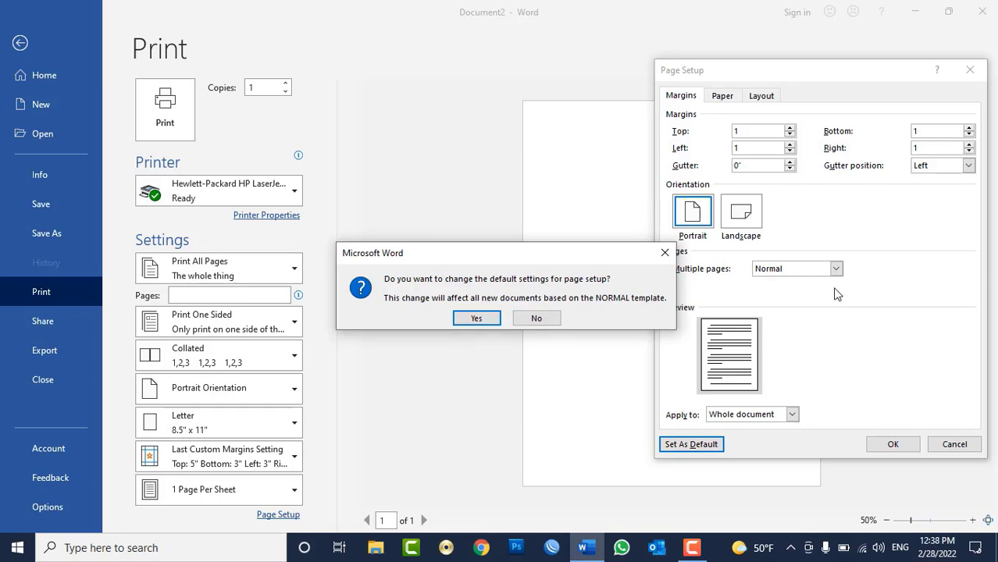
{"action": "left_click", "coordinate": [489, 318]}
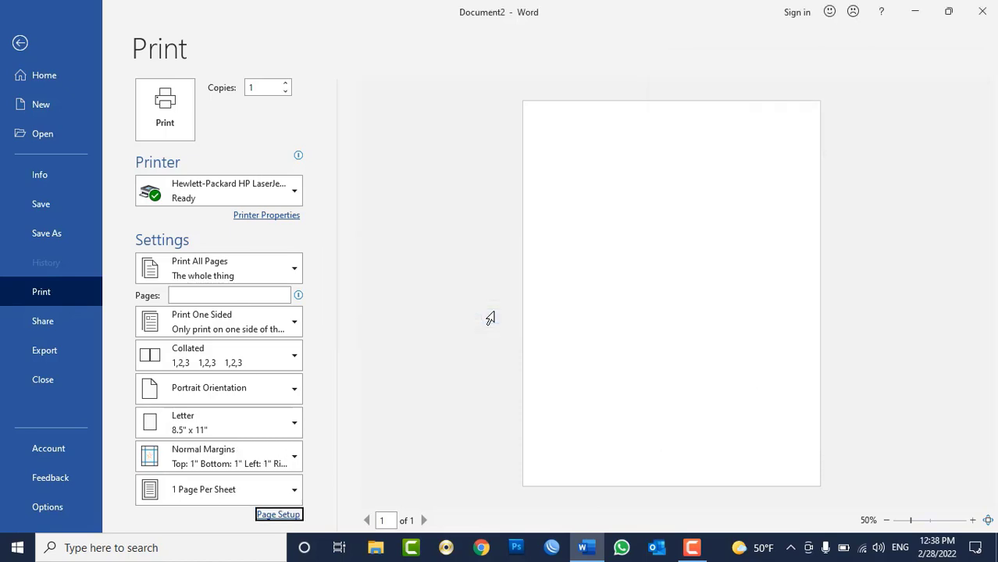
{"action": "key", "text": "Escape"}
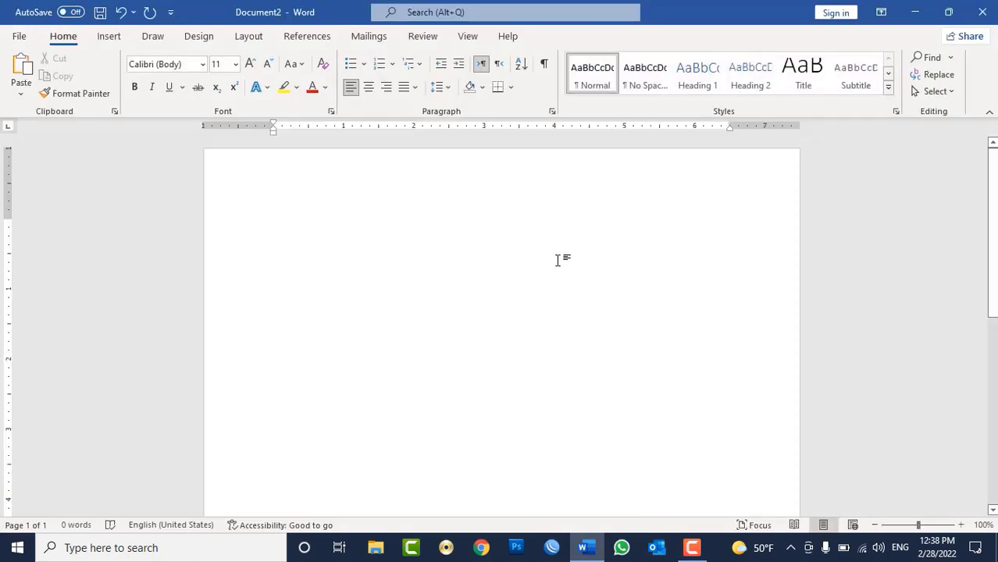
- Generate =rand() sample text, close it without saving, and show the File start page
{"action": "type", "text": "=rand()"}
{"action": "key", "text": "Return"}
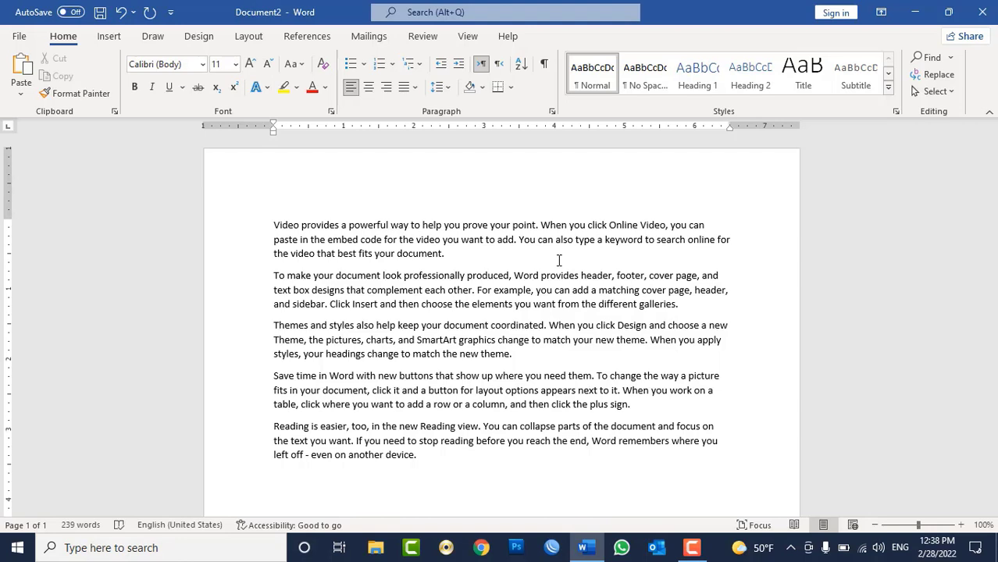
{"action": "key", "text": "alt+F4"}
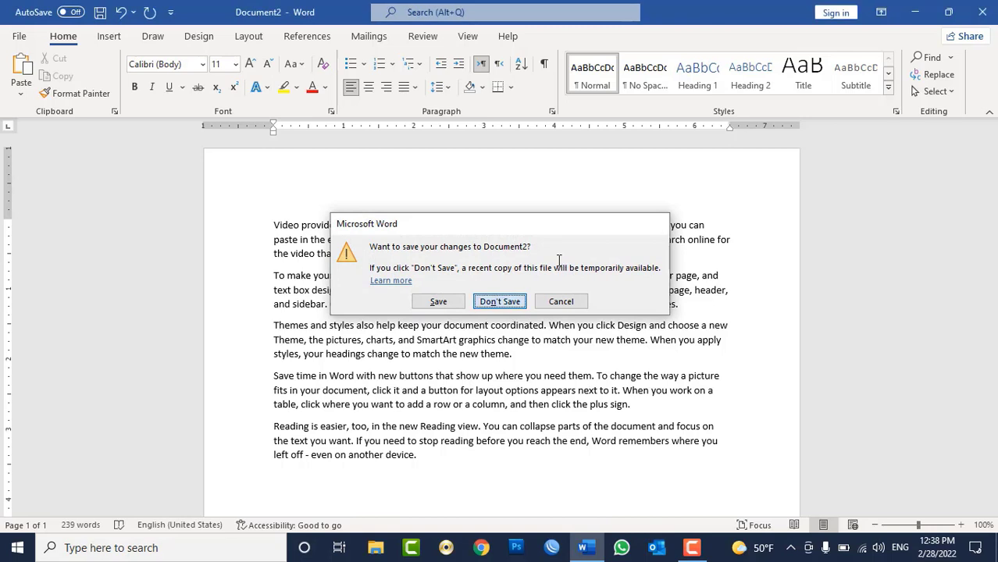
{"action": "key", "text": "Return"}
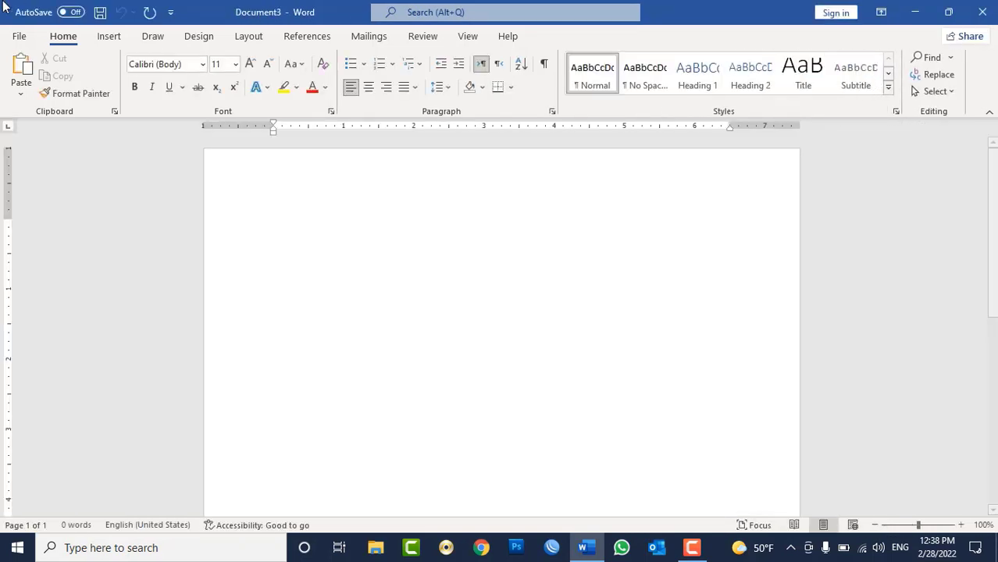
{"action": "left_click", "coordinate": [18, 36]}
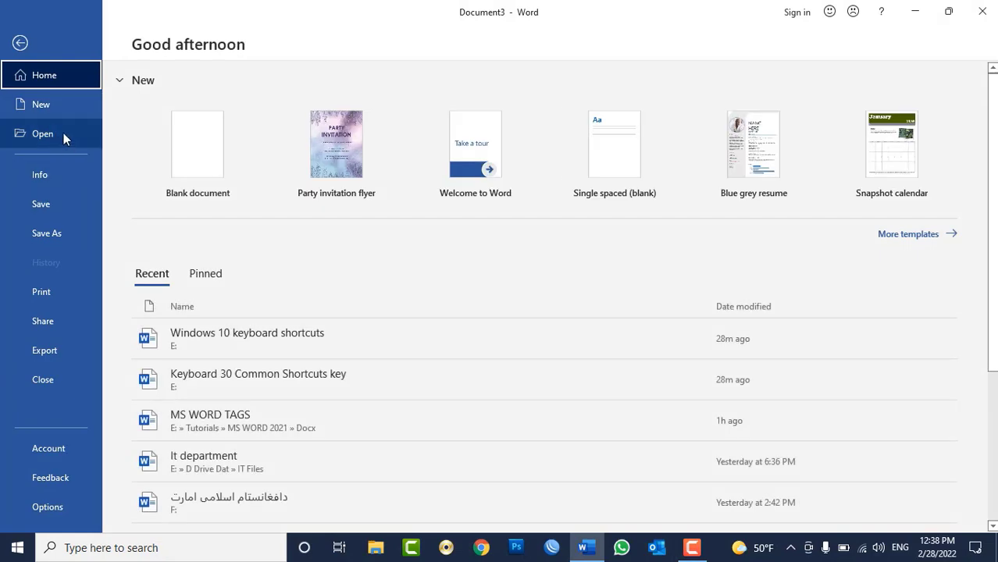
- Open the 'Windows 10 keyboard shortcuts' file from the file list
{"action": "left_click", "coordinate": [63, 133]}
{"action": "left_click", "coordinate": [489, 220]}
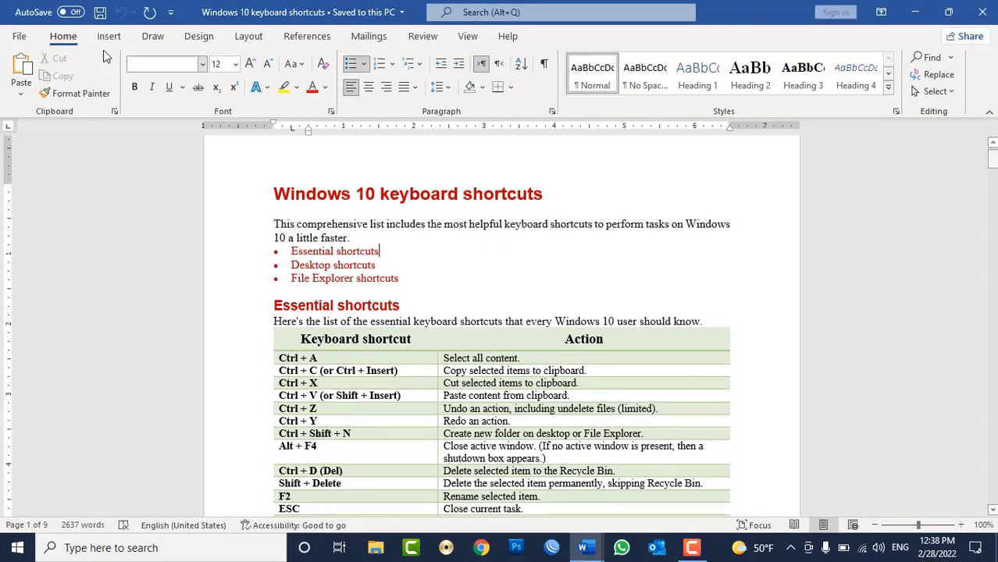
{"action": "left_click", "coordinate": [19, 36]}
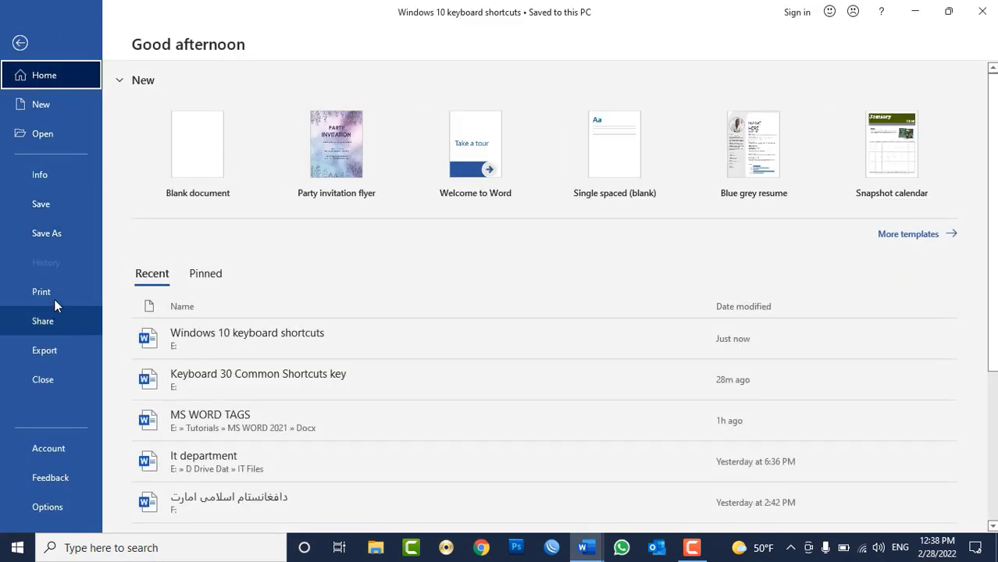
- Browse the Page Setup paper sizes without changing anything, then start a new blank document
{"action": "left_click", "coordinate": [47, 294]}
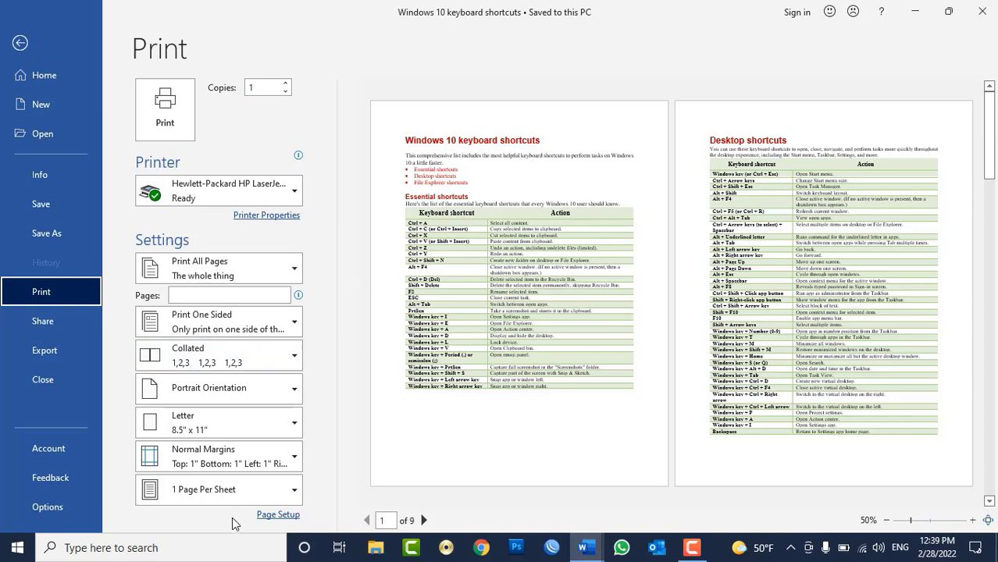
{"action": "left_click", "coordinate": [278, 516]}
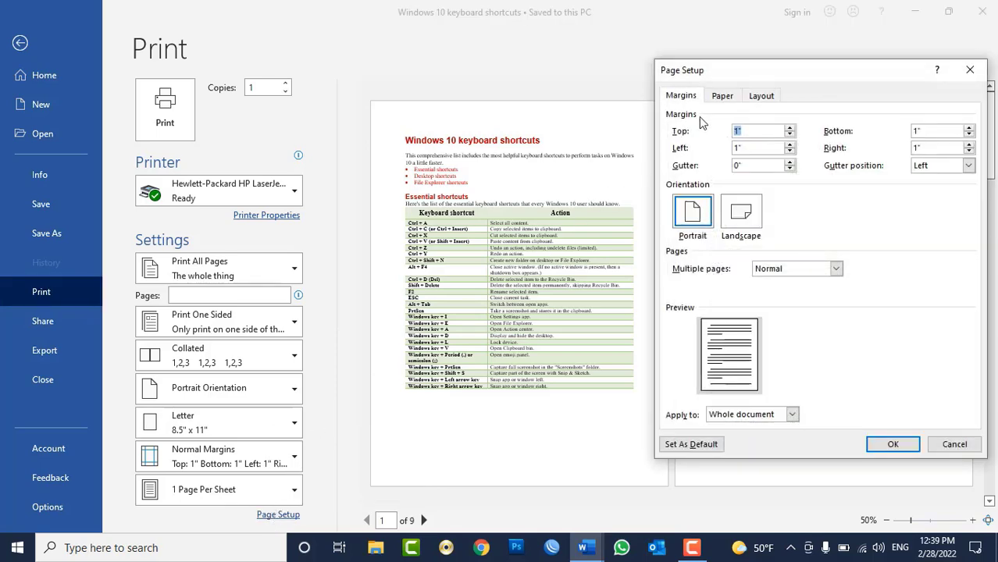
{"action": "left_click", "coordinate": [723, 96]}
{"action": "left_click_drag", "start_coordinate": [736, 71], "coordinate": [551, 50]}
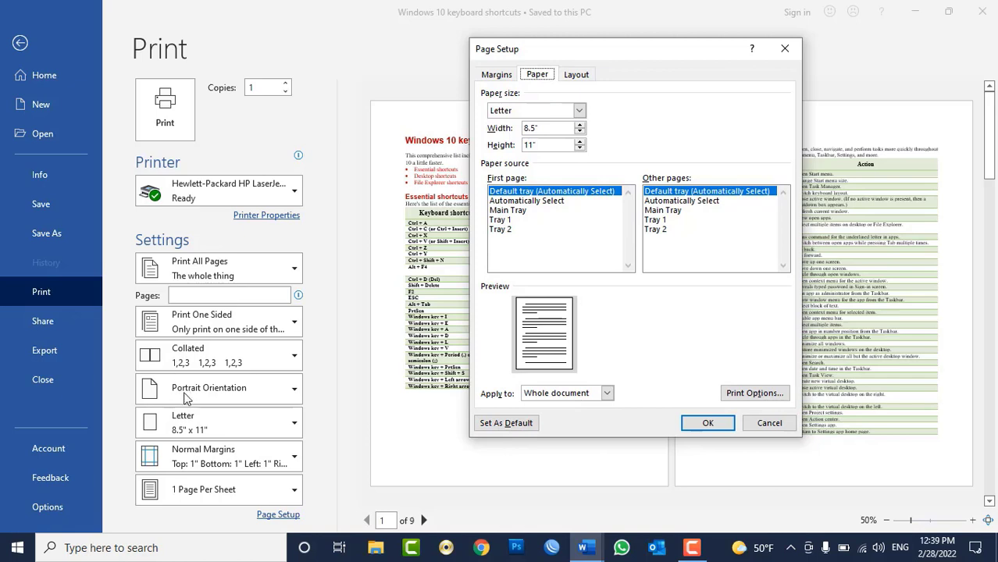
{"action": "left_click", "coordinate": [522, 113]}
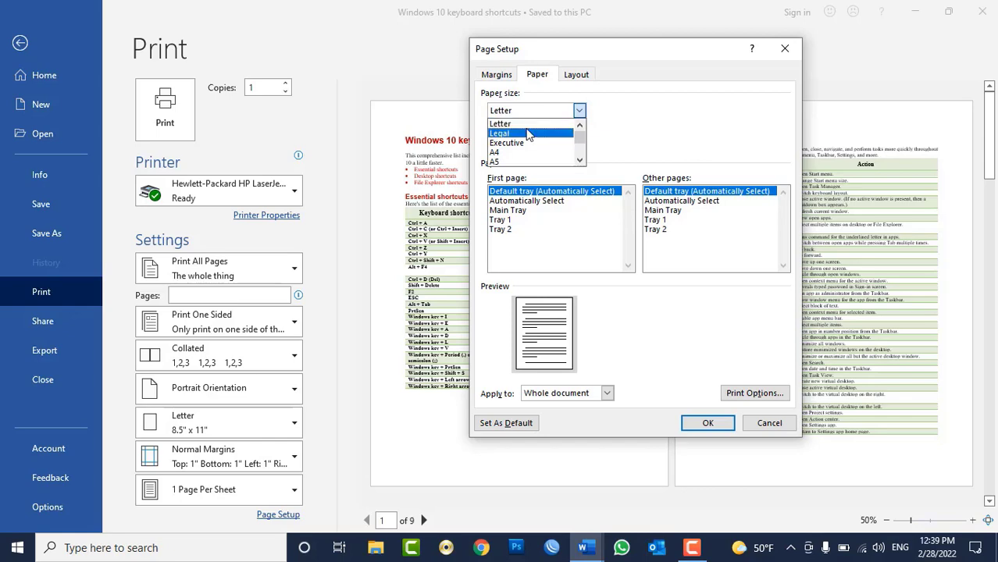
{"action": "key", "text": "Escape"}
{"action": "key", "text": "Escape"}
{"action": "key", "text": "Escape"}
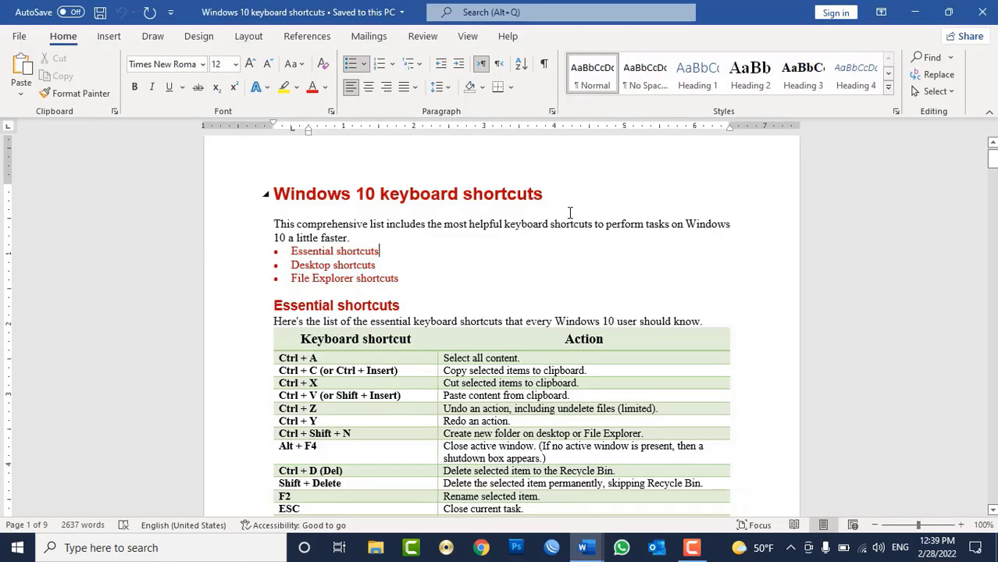
{"action": "key", "text": "ctrl+n"}
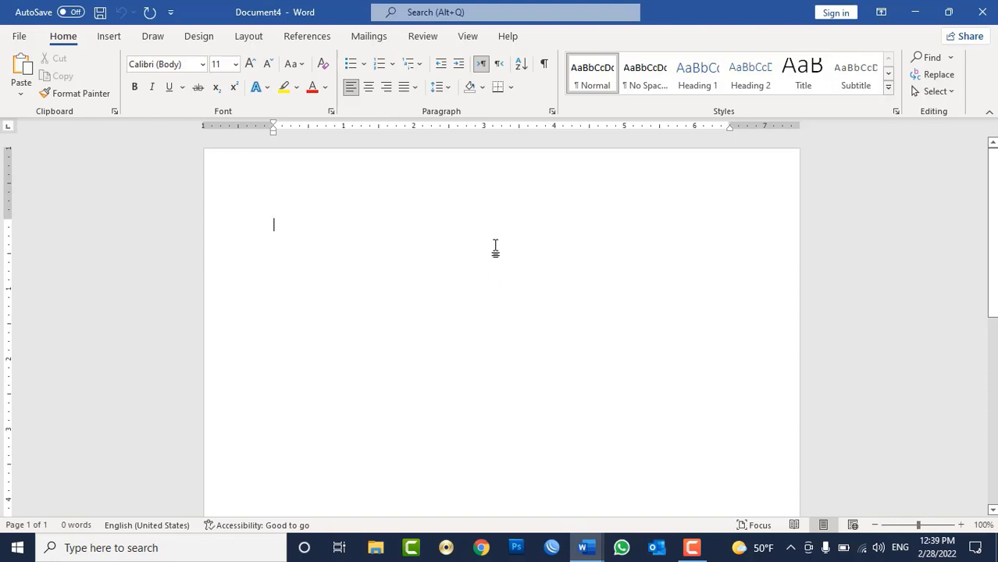
- Zoom the blank Document4 out to 60% so the whole page is visible
{"action": "scroll", "coordinate": [495, 248], "scroll_direction": "down", "scroll_amount": 4, "text": "ctrl"}
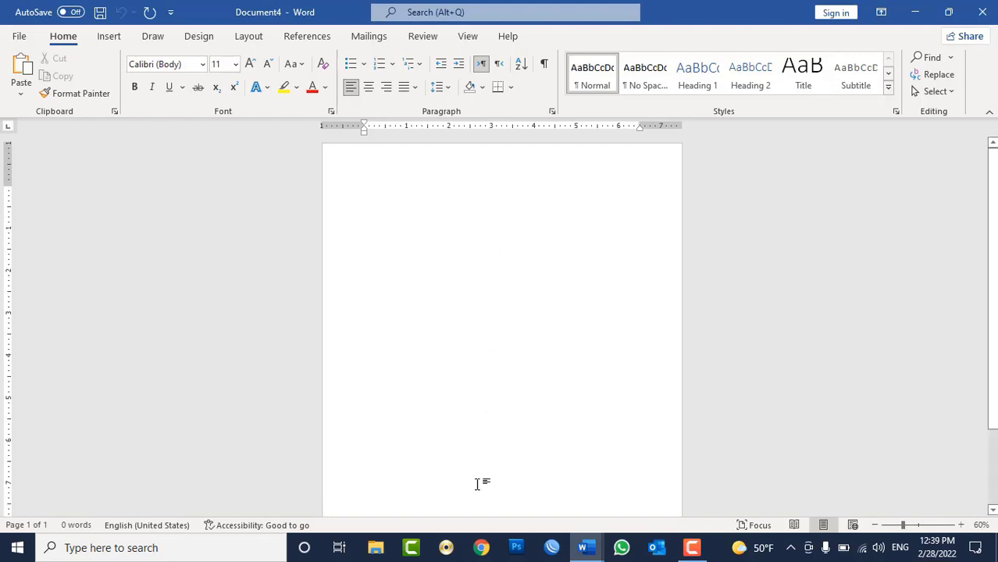
{"action": "scroll", "coordinate": [529, 265], "scroll_direction": "down", "scroll_amount": 1}
{"action": "scroll", "coordinate": [530, 269], "scroll_direction": "up", "scroll_amount": 1}
{"action": "left_click", "coordinate": [481, 548]}
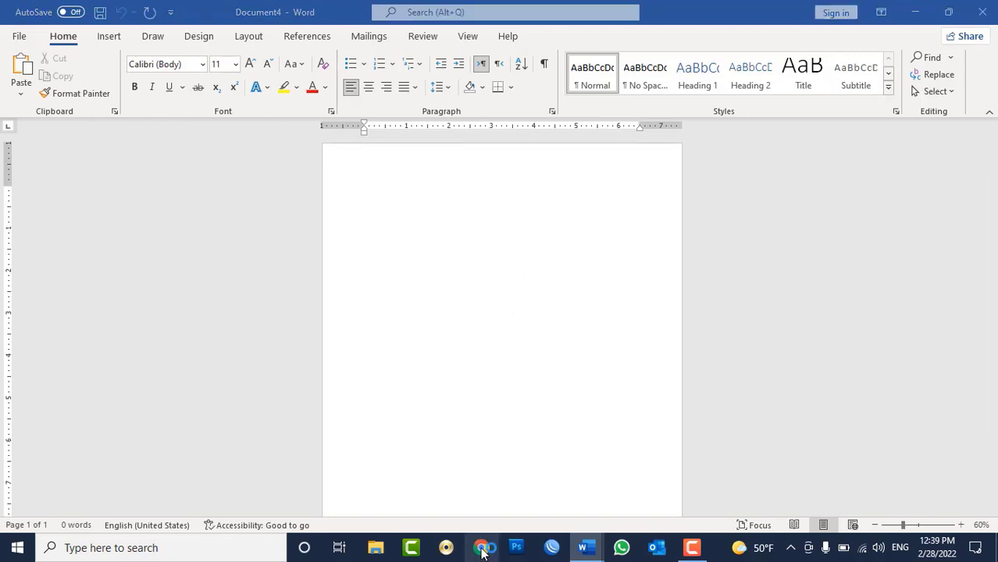
- Search Google for 'normal wedding card size in inches', finding the standard 5 x 7 inch card
{"action": "type", "text": "g"}
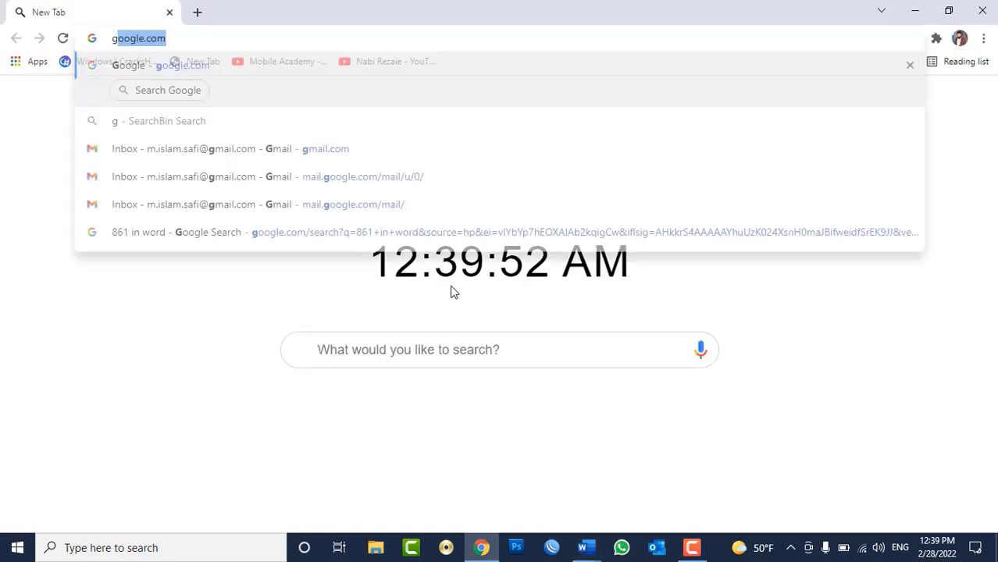
{"action": "type", "text": "oogle"}
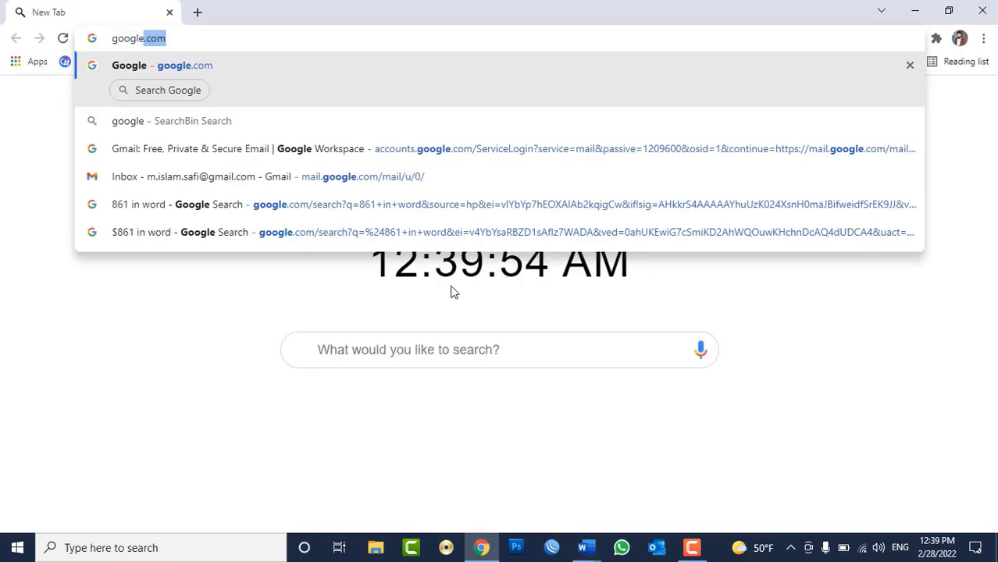
{"action": "key", "text": "Return"}
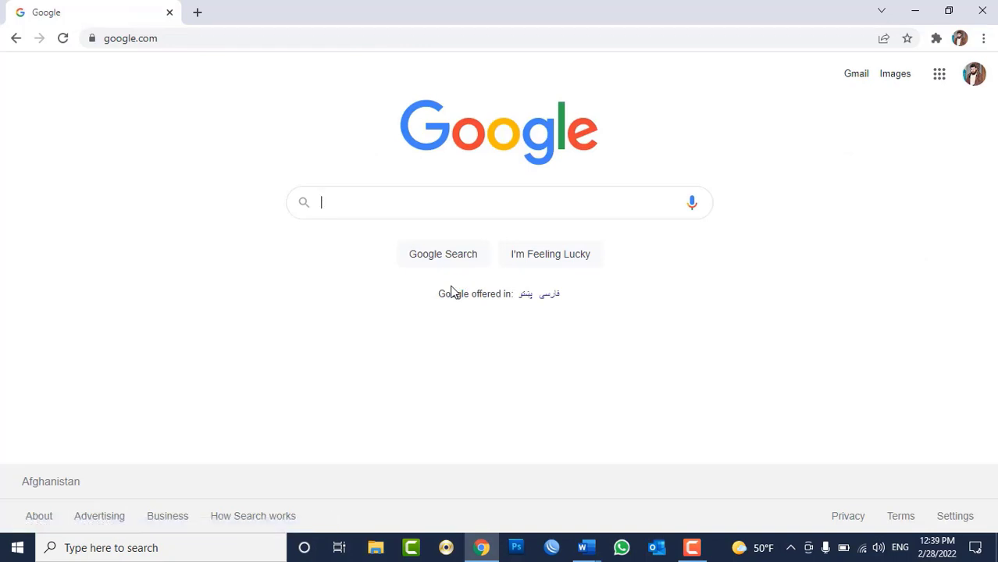
{"action": "type", "text": "wed"}
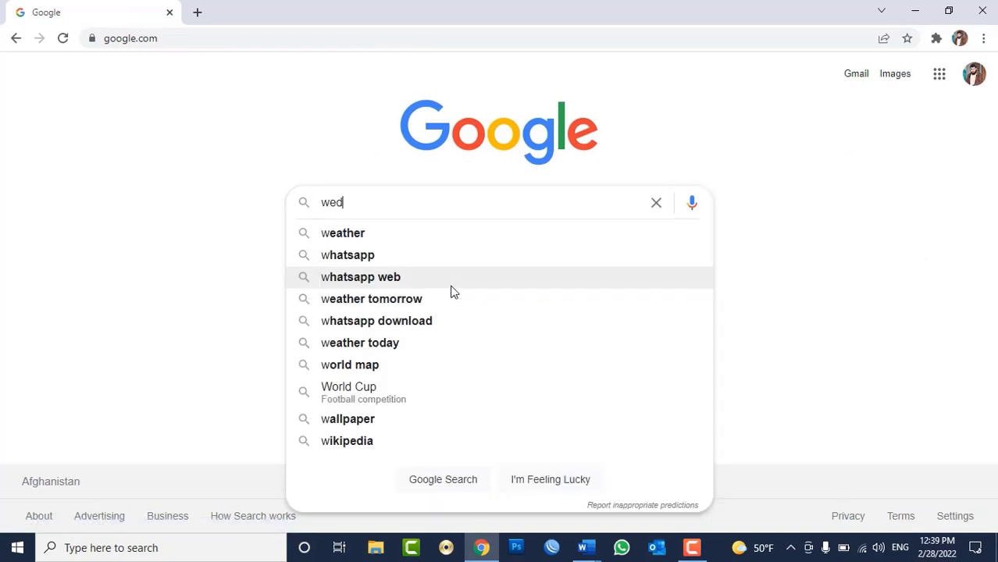
{"action": "type", "text": "ding card "}
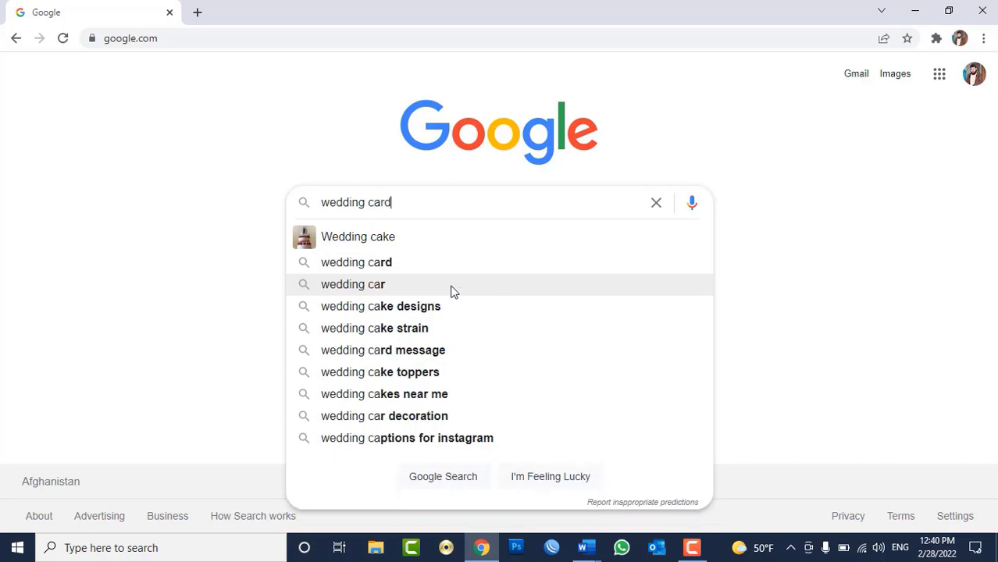
{"action": "type", "text": "siz"}
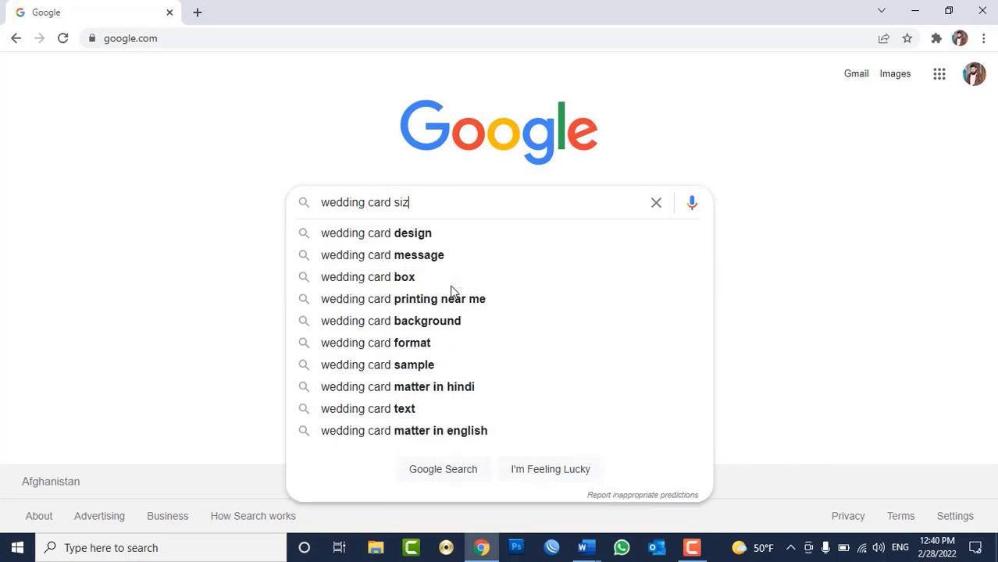
{"action": "type", "text": "e"}
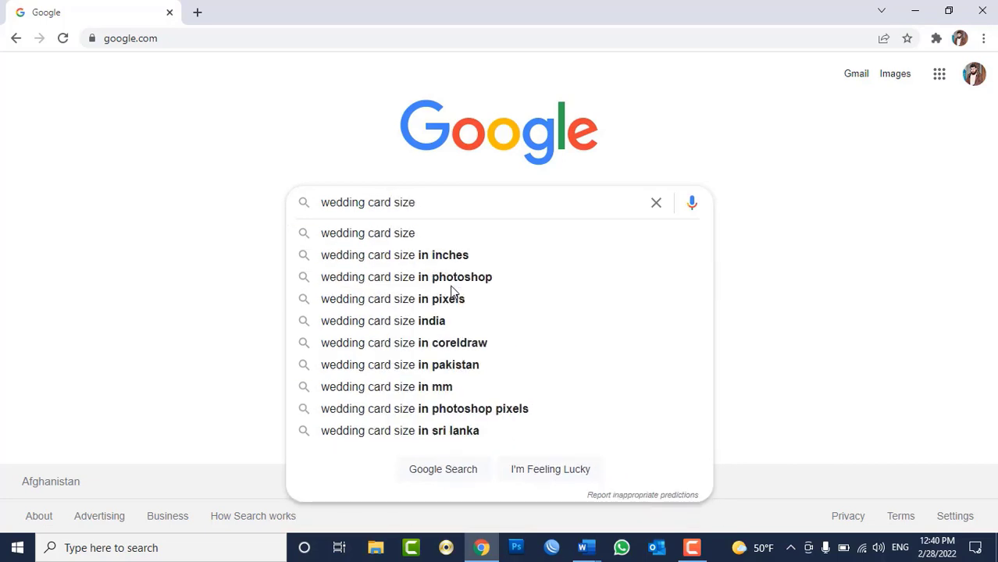
{"action": "key", "text": "Down"}
{"action": "key", "text": "Down"}
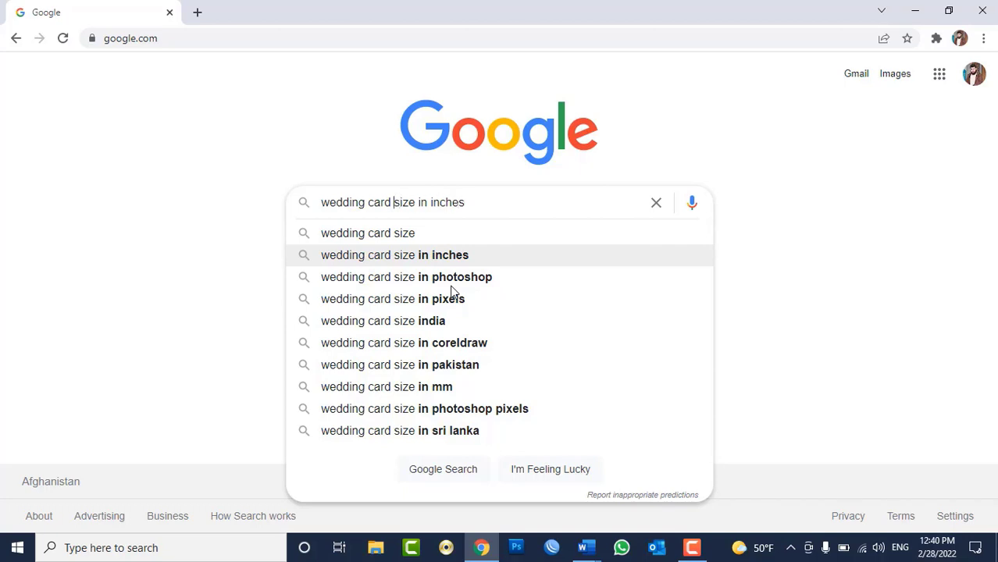
{"action": "type", "text": "normal"}
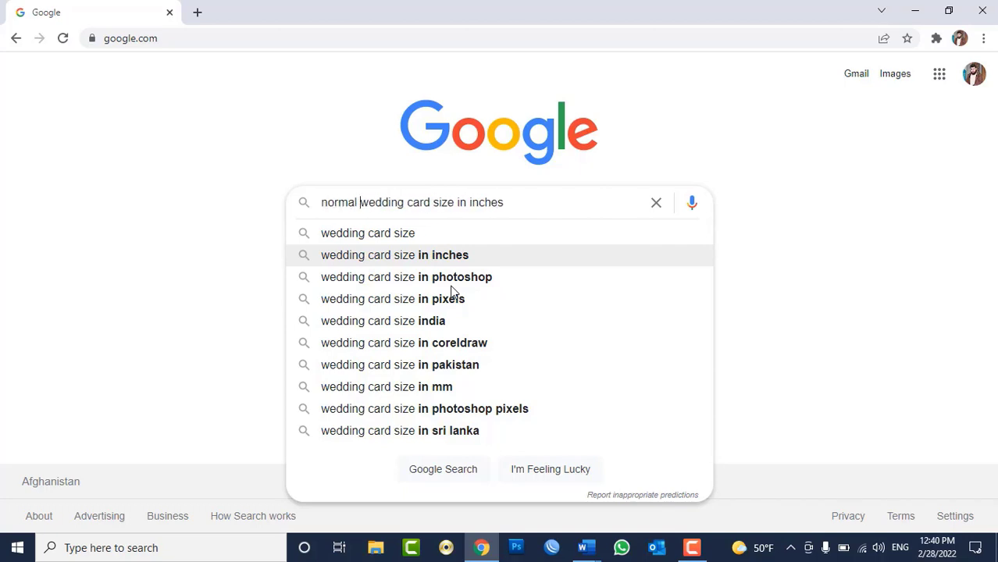
{"action": "key", "text": "Return"}
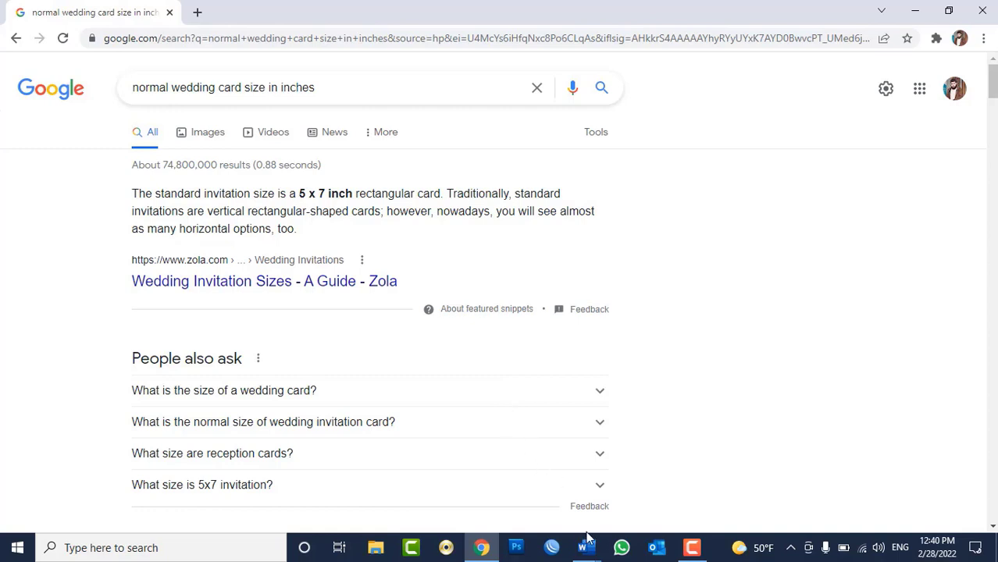
- Set Document4 to landscape orientation with a 7-inch wide, 5-inch high paper size
{"action": "mouse_move", "coordinate": [586, 547]}
{"action": "left_click", "coordinate": [673, 473]}
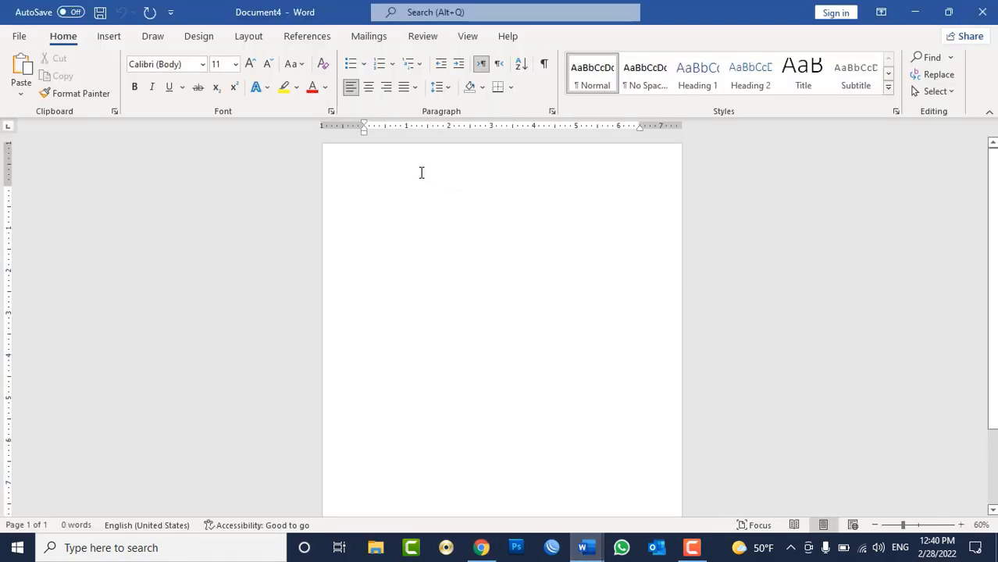
{"action": "left_click", "coordinate": [23, 41]}
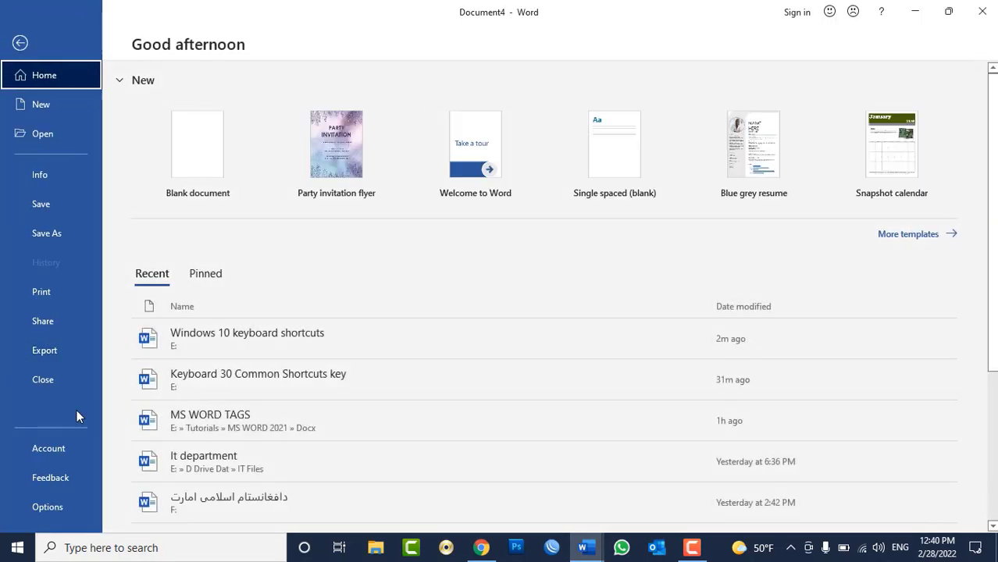
{"action": "left_click", "coordinate": [72, 290]}
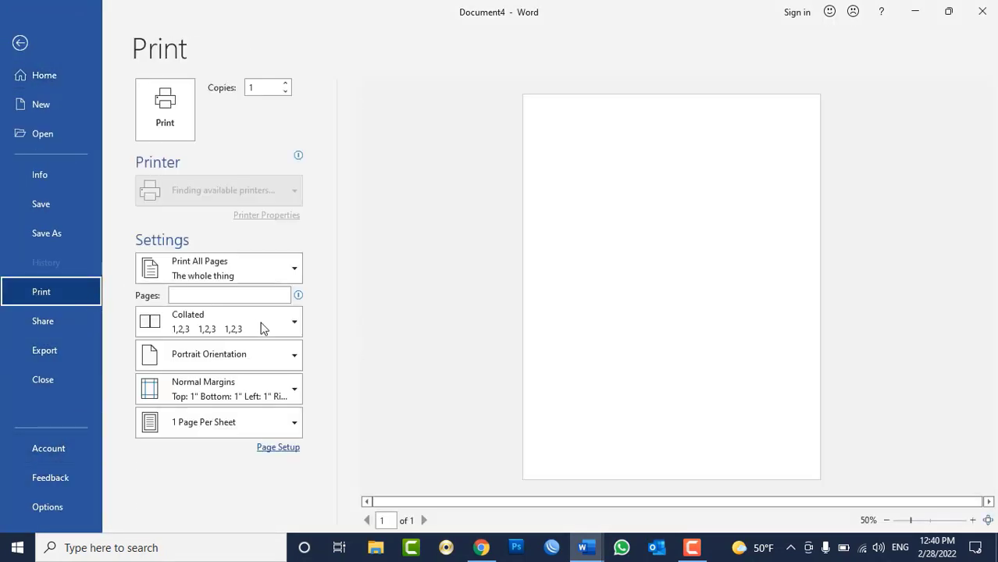
{"action": "left_click", "coordinate": [278, 515]}
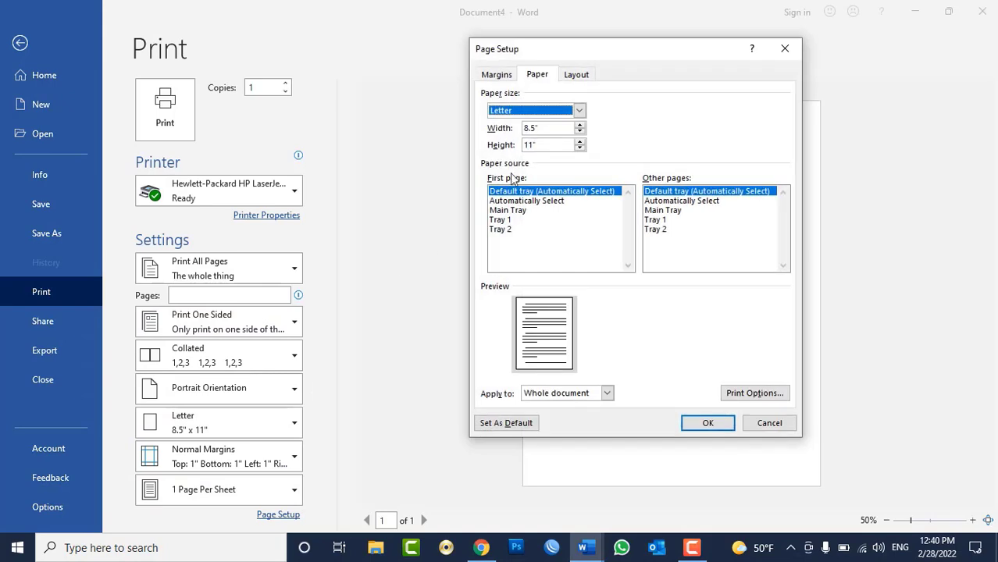
{"action": "left_click", "coordinate": [486, 74]}
{"action": "left_click", "coordinate": [564, 188]}
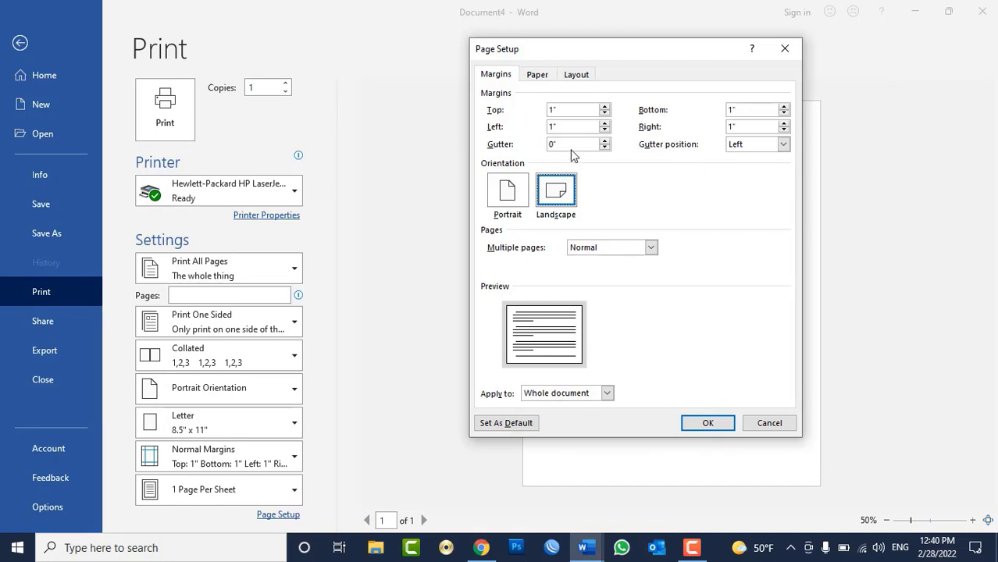
{"action": "left_click", "coordinate": [537, 78]}
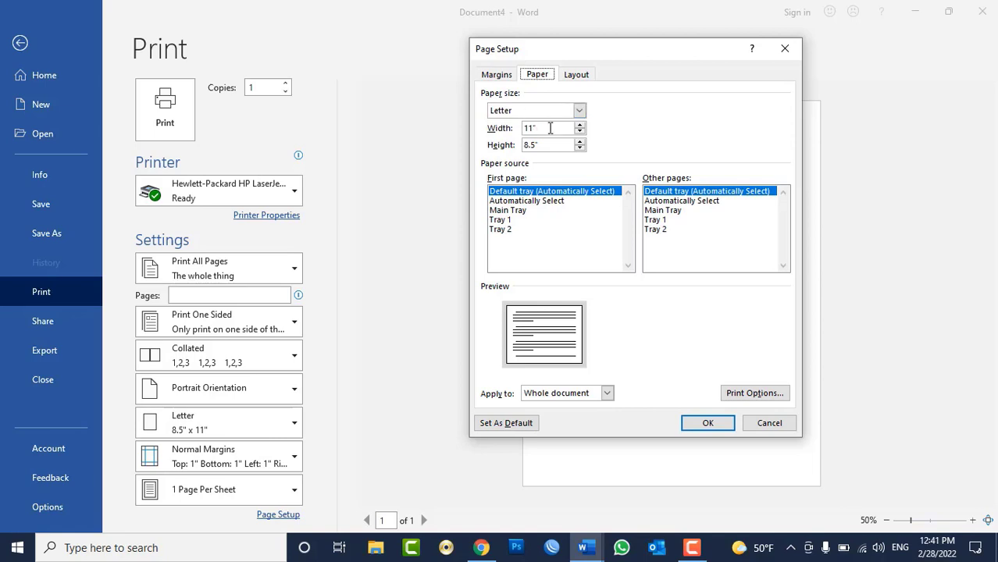
{"action": "mouse_move", "coordinate": [559, 132]}
{"action": "left_mouse_down"}
{"action": "mouse_move", "coordinate": [512, 130]}
{"action": "mouse_move", "coordinate": [506, 150]}
{"action": "left_mouse_up"}
{"action": "type", "text": "7"}
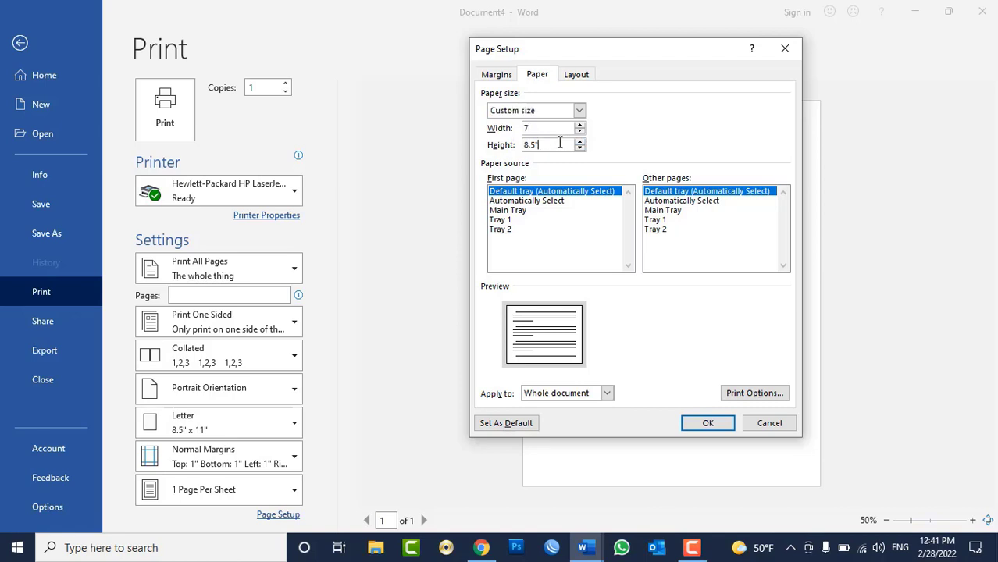
{"action": "type", "text": "5"}
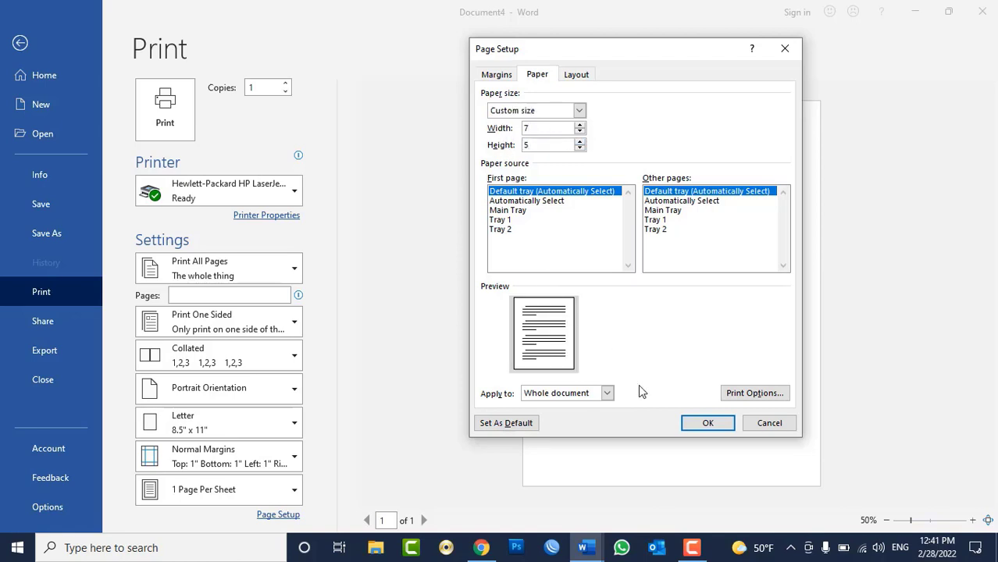
{"action": "left_click", "coordinate": [698, 423]}
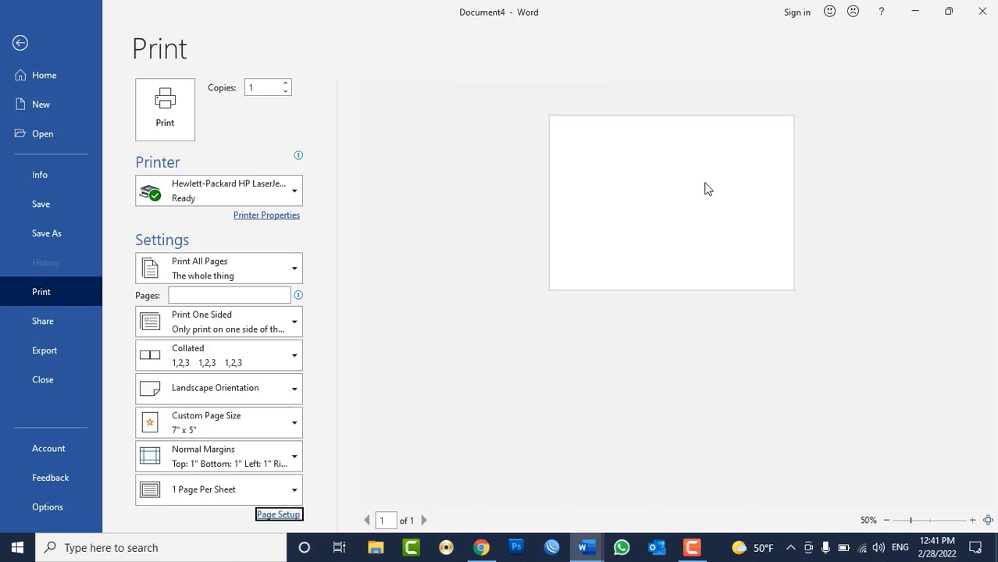
- Open the page header and type the Persian title text in the centre
{"action": "key", "text": "Escape"}
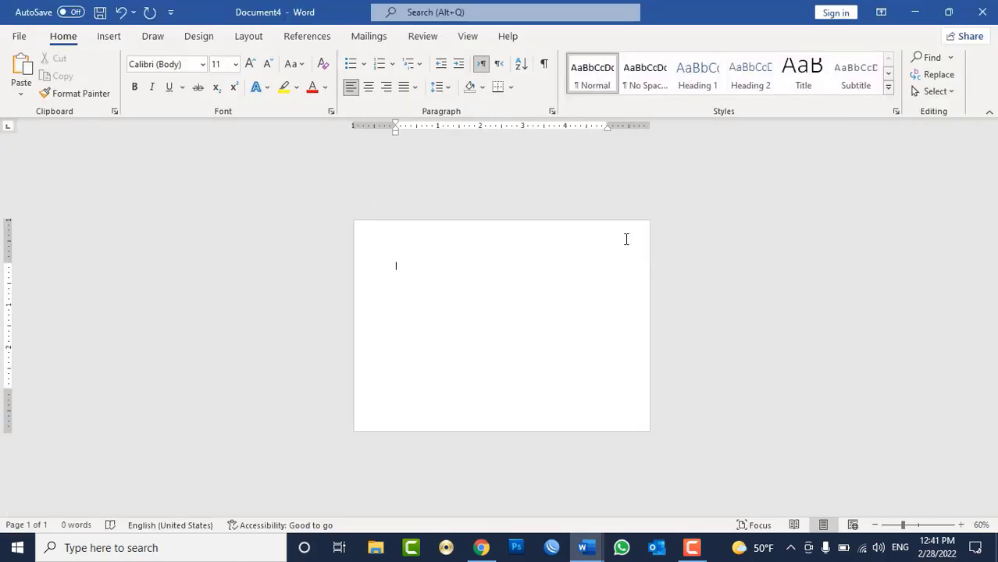
{"action": "left_click", "coordinate": [110, 36]}
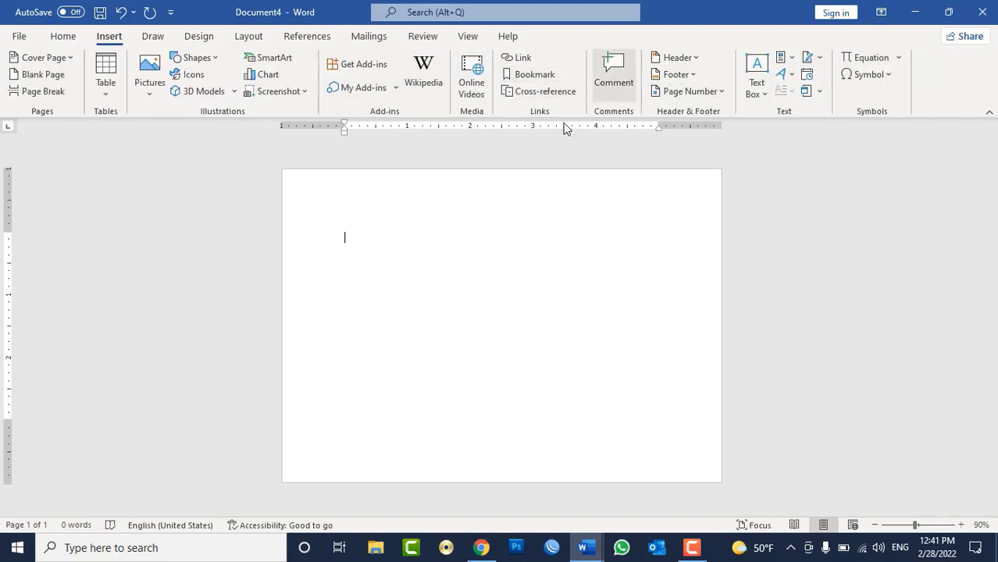
{"action": "double_click", "coordinate": [501, 184]}
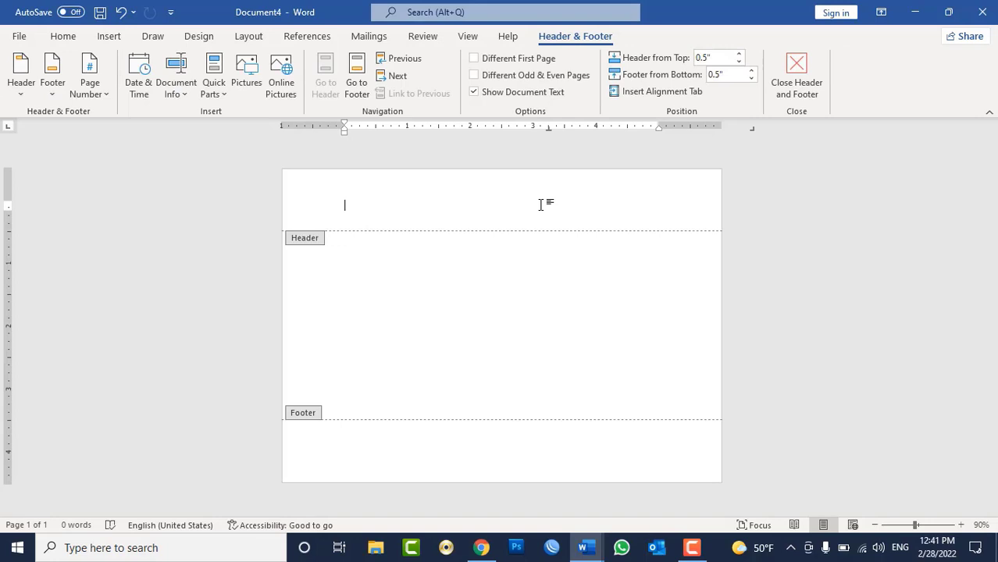
{"action": "double_click", "coordinate": [540, 205]}
{"action": "key", "text": "alt+shift"}
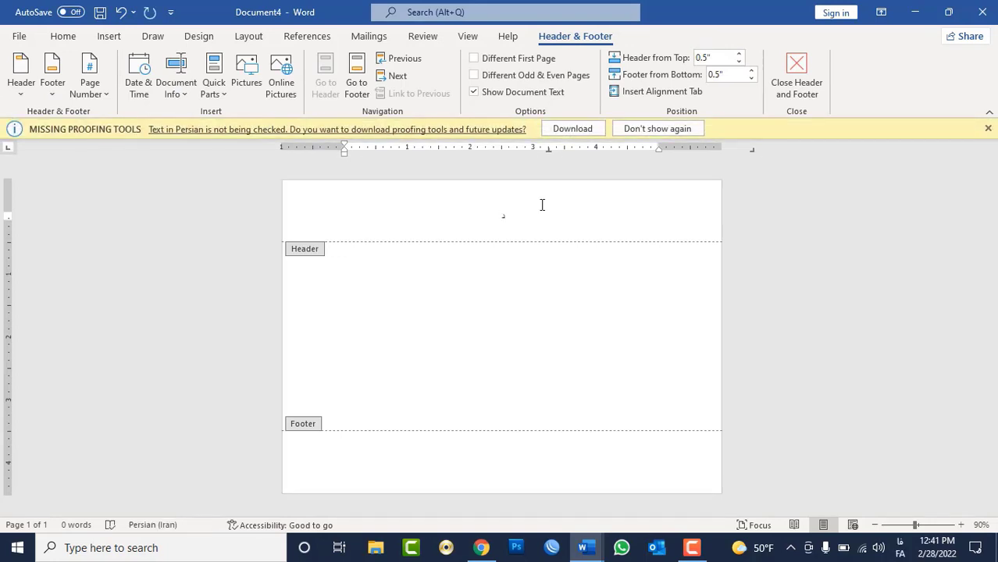
{"action": "type", "text": "اود"}
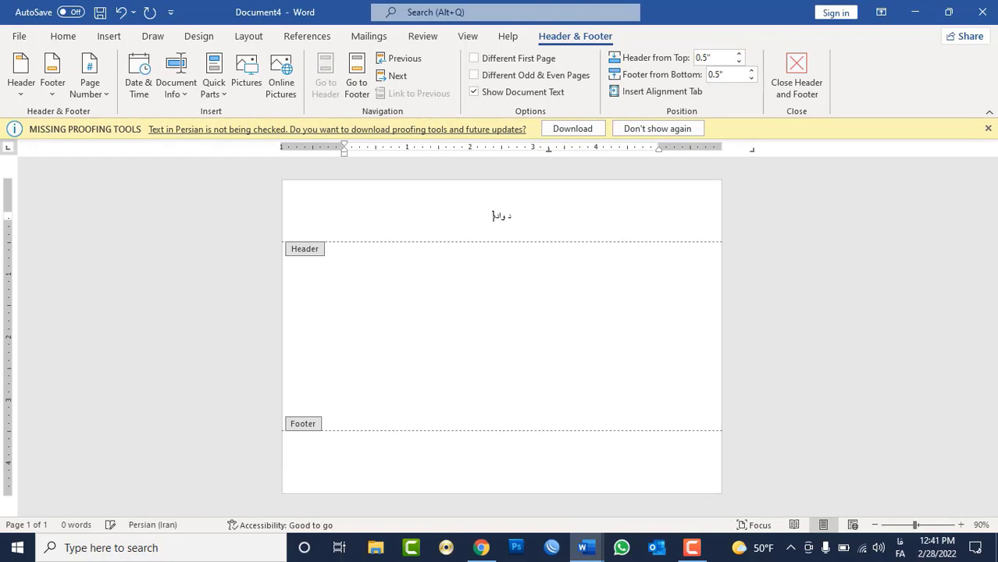
{"action": "key", "text": "BackSpace"}
{"action": "key", "text": "BackSpace"}
{"action": "key", "text": "BackSpace"}
{"action": "type", "text": "او"}
{"action": "type", "text": "ه"}
{"action": "type", "text": " ب"}
{"action": "type", "text": "ل"}
- Make the header line bold and larger, then append لیک to the title
{"action": "triple_click", "coordinate": [542, 207]}
{"action": "key", "text": "ctrl+b"}
{"action": "key", "text": "ctrl+shift+period"}
{"action": "key", "text": "ctrl+shift+period"}
{"action": "key", "text": "ctrl+shift+period"}
{"action": "key", "text": "ctrl+shift+period"}
{"action": "key", "text": "ctrl+shift+period"}
{"action": "key", "text": "ctrl+shift+period"}
{"action": "key", "text": "ctrl+shift+period"}
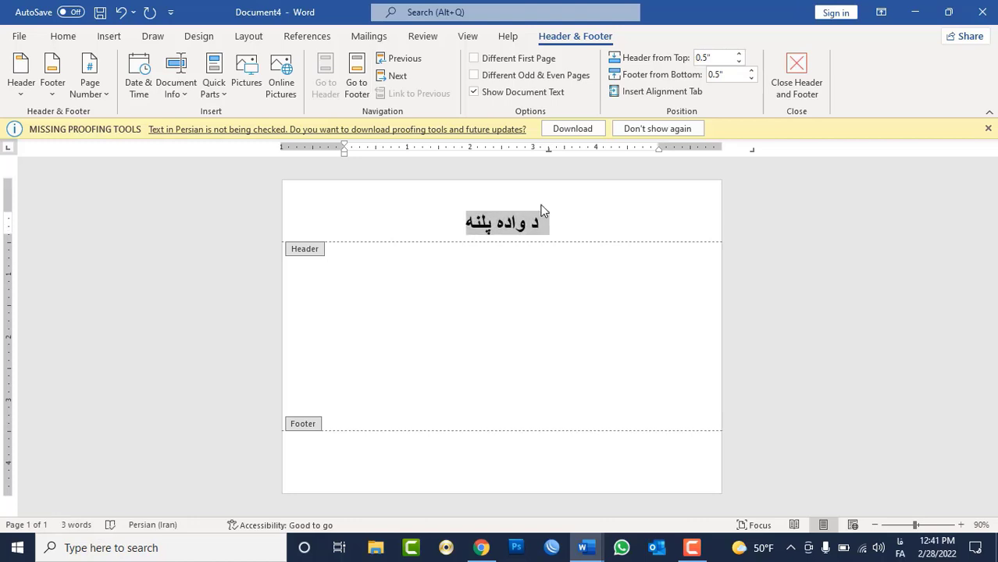
{"action": "left_click", "coordinate": [460, 228]}
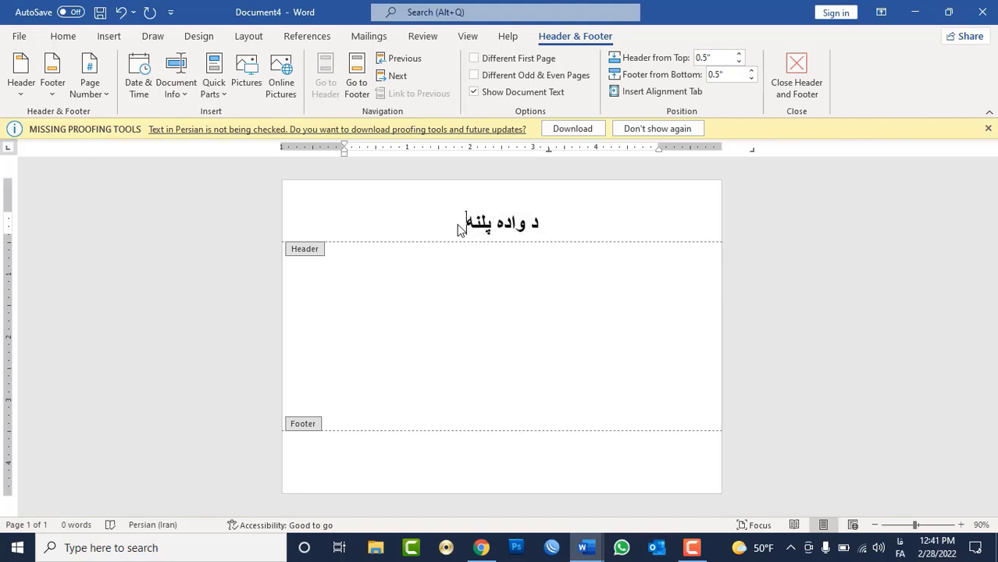
{"action": "type", "text": " لیکا"}
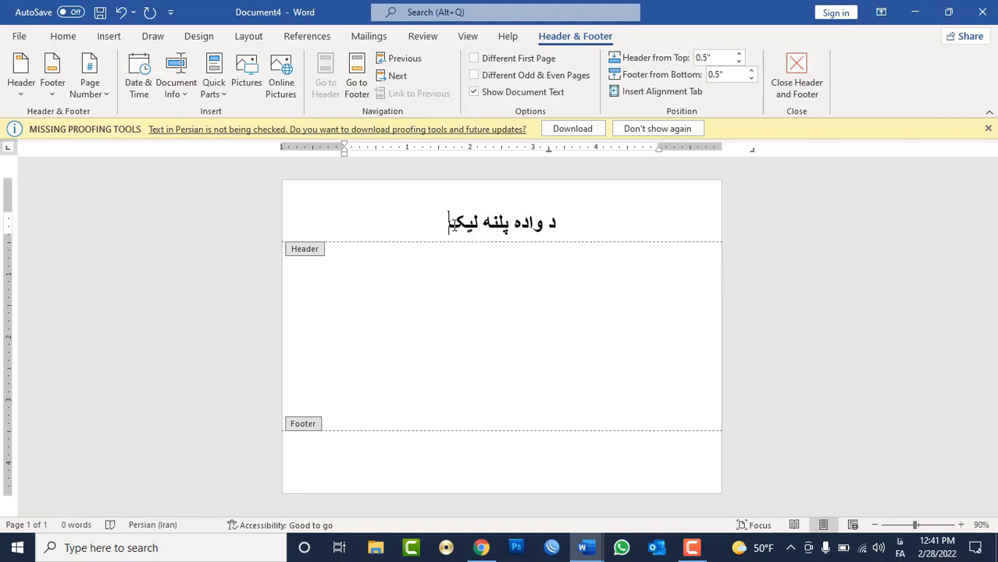
- Correct پلنه to بلنه in the header title and close the header
{"action": "left_click", "coordinate": [506, 226]}
{"action": "key", "text": "Delete"}
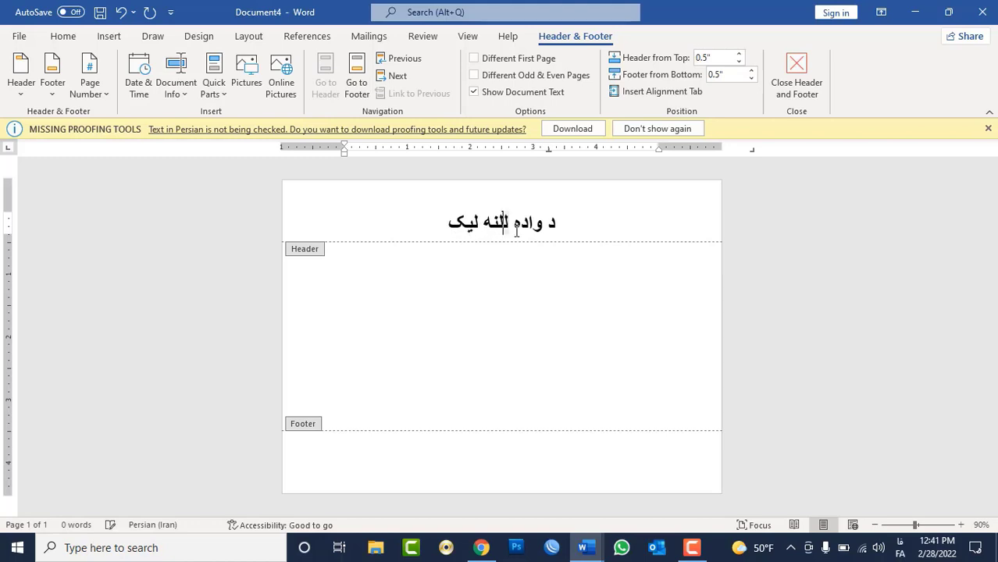
{"action": "type", "text": "ب"}
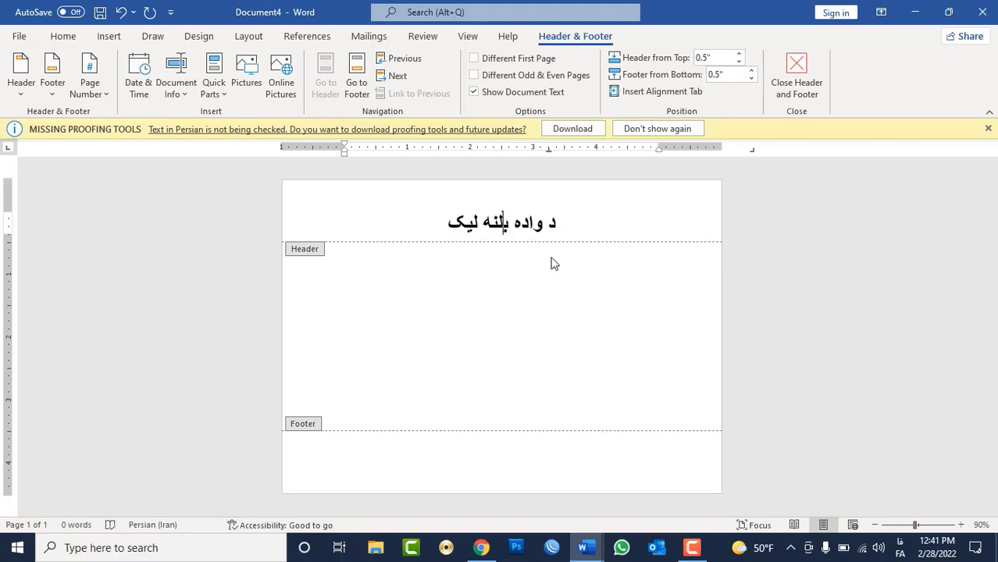
{"action": "double_click", "coordinate": [547, 270]}
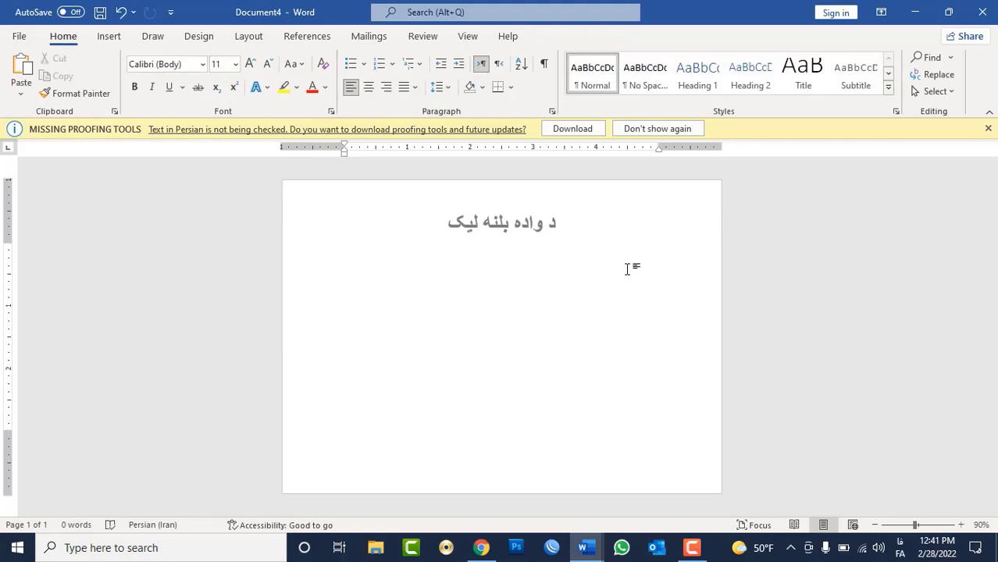
- Right-align the body, add a green tree art page border, and push the header down a line
{"action": "key", "text": "ctrl+r"}
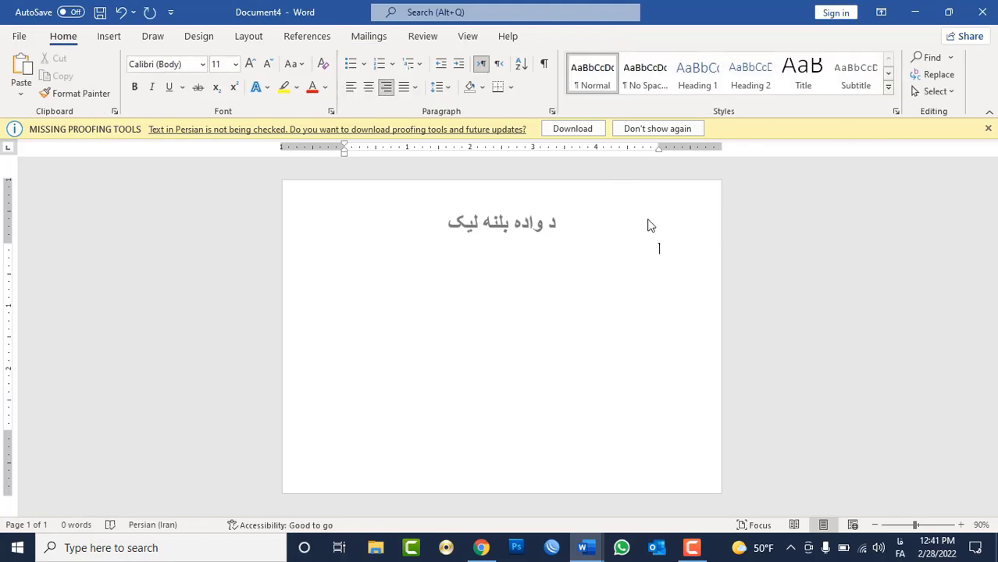
{"action": "left_click", "coordinate": [904, 82]}
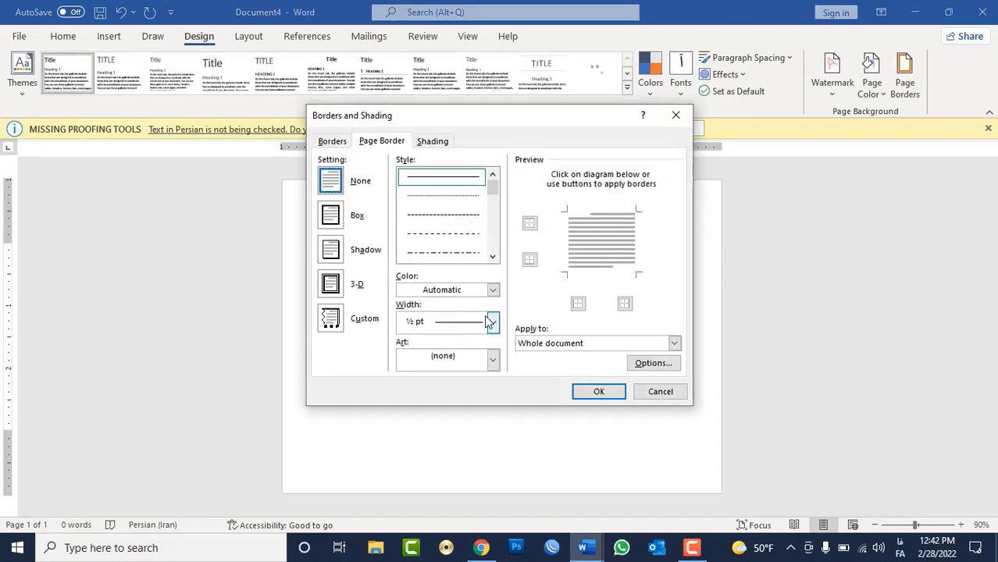
{"action": "left_click", "coordinate": [493, 322]}
{"action": "left_click", "coordinate": [493, 322]}
{"action": "left_click", "coordinate": [493, 359]}
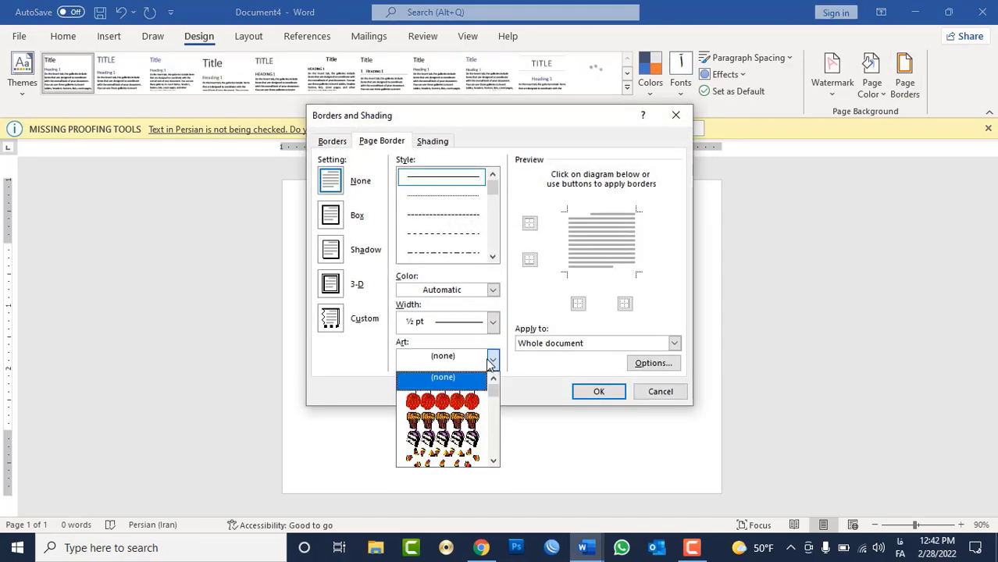
{"action": "scroll", "coordinate": [462, 405], "scroll_direction": "down", "scroll_amount": 2}
{"action": "scroll", "coordinate": [462, 405], "scroll_direction": "down", "scroll_amount": 2}
{"action": "scroll", "coordinate": [462, 406], "scroll_direction": "down", "scroll_amount": 2}
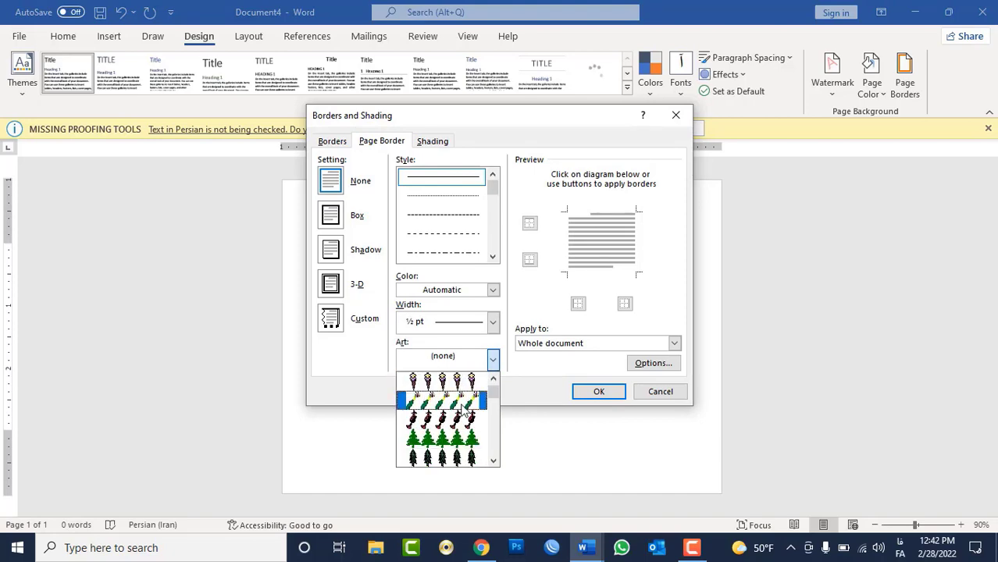
{"action": "left_click", "coordinate": [469, 439]}
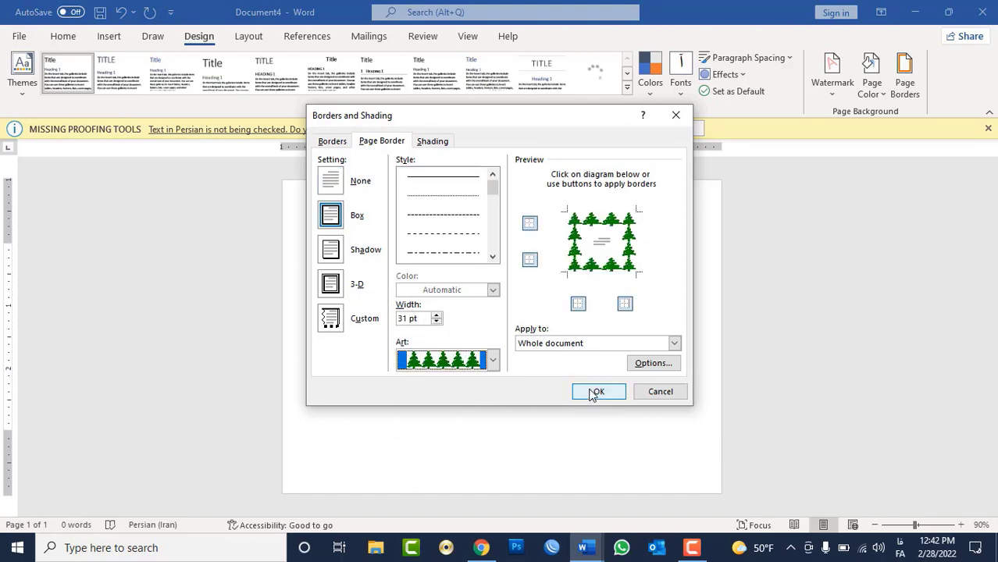
{"action": "left_click", "coordinate": [590, 393]}
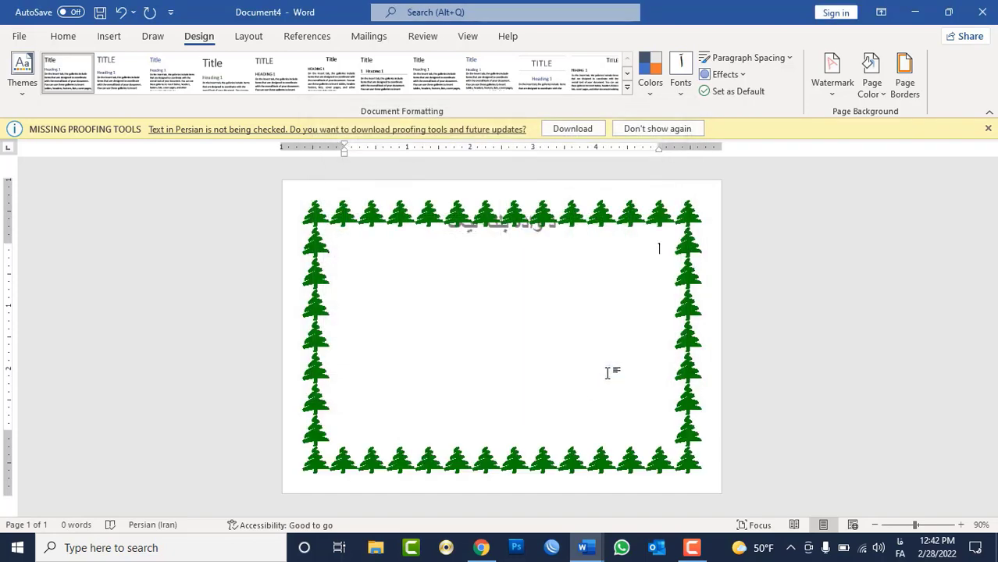
{"action": "double_click", "coordinate": [495, 206]}
{"action": "key", "text": "Return"}
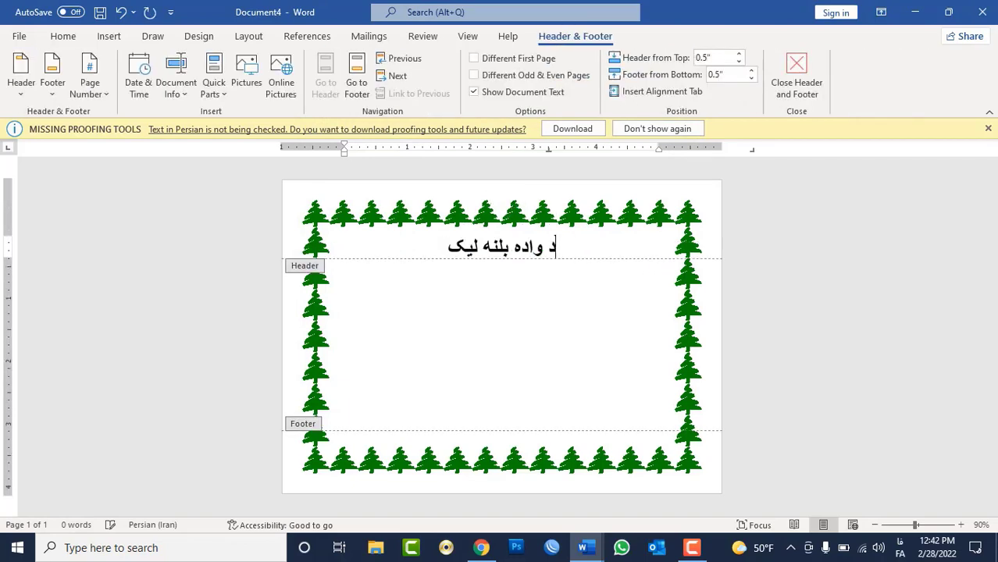
- Close the header so the tree-bordered page shows 'د واده بلنه لیک' above an empty body
{"action": "double_click", "coordinate": [581, 293]}
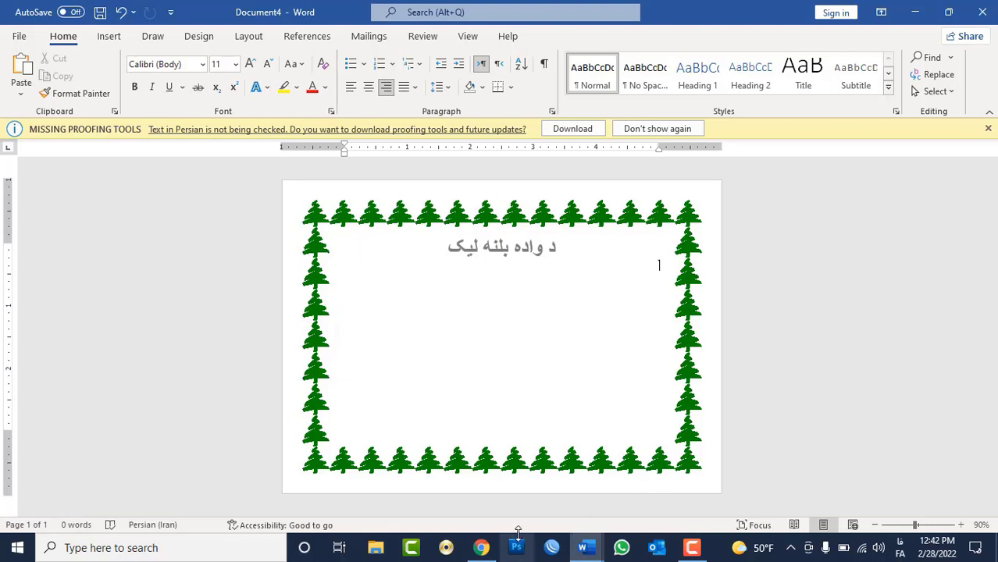
- In Chrome, search Google for the standard ID Card size in inches
{"action": "left_click", "coordinate": [480, 549]}
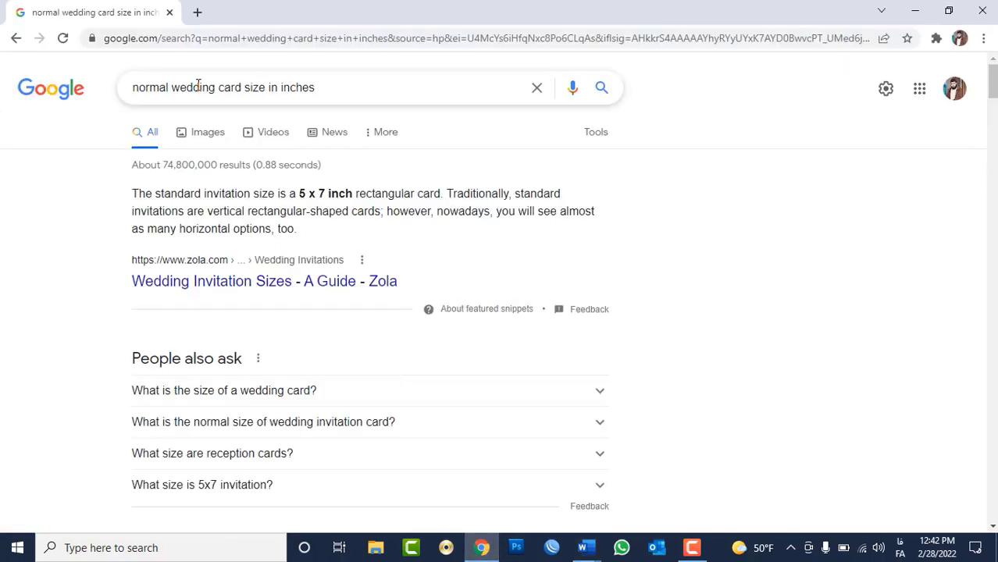
{"action": "left_click_drag", "start_coordinate": [172, 88], "coordinate": [3, 110]}
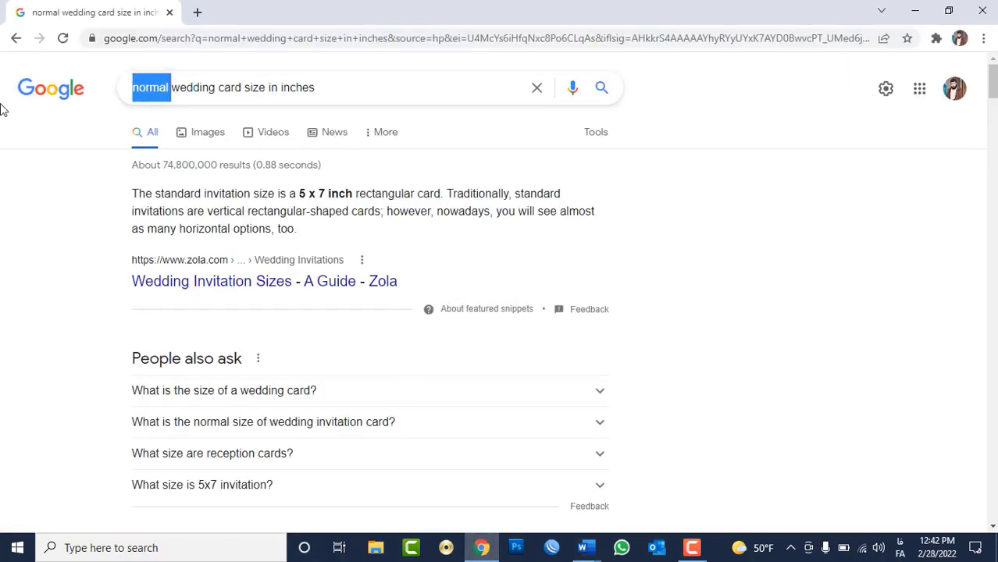
{"action": "type", "text": "ئ"}
{"action": "key", "text": "BackSpace"}
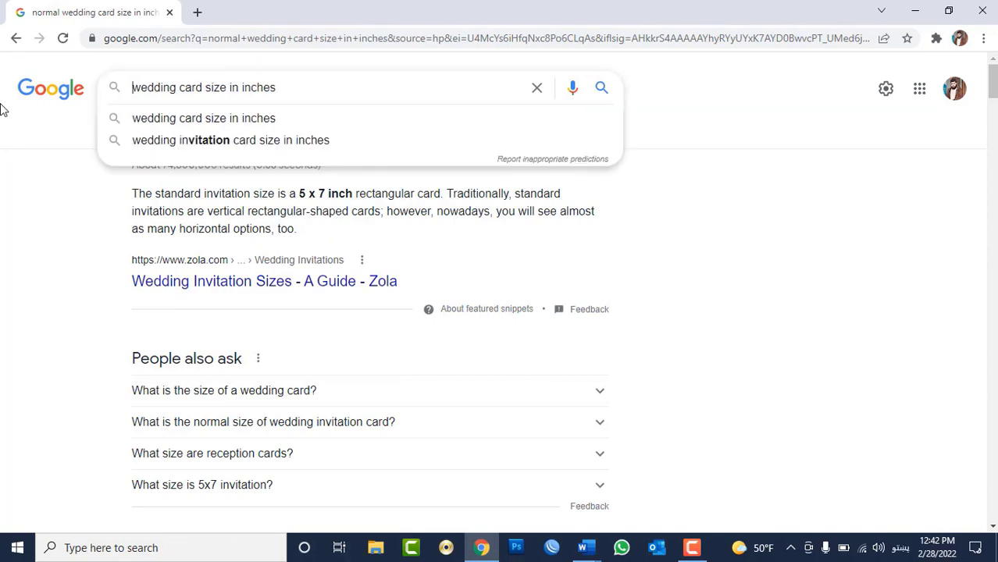
{"action": "key", "text": "alt+shift"}
{"action": "type", "text": "st"}
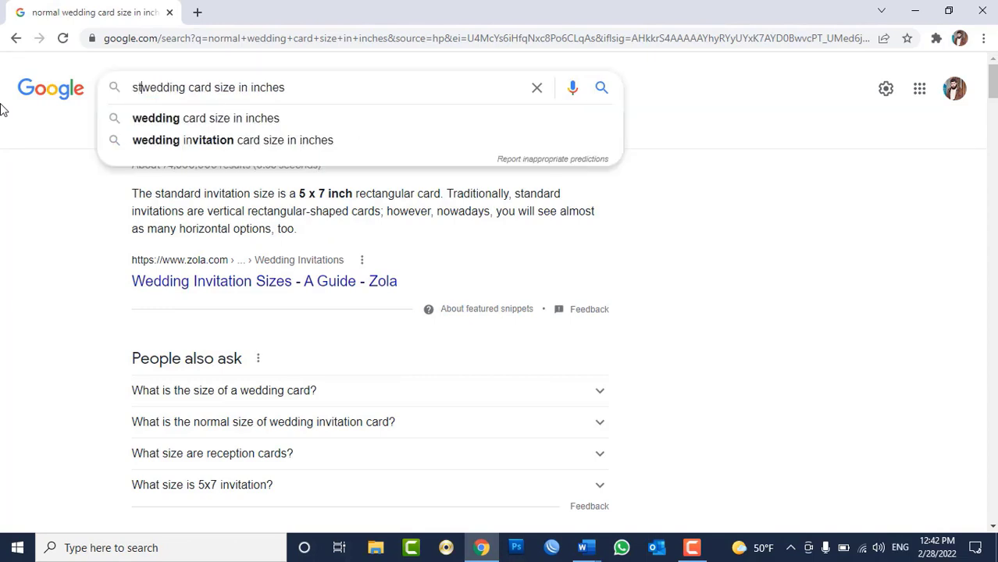
{"action": "type", "text": "andard "}
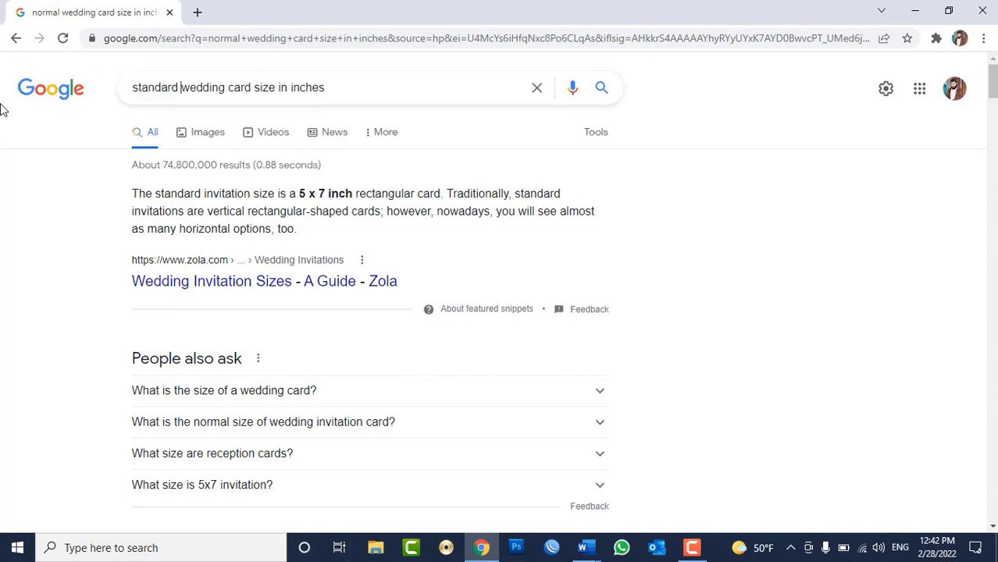
{"action": "type", "text": "ID Card"}
{"action": "key", "text": "Delete"}
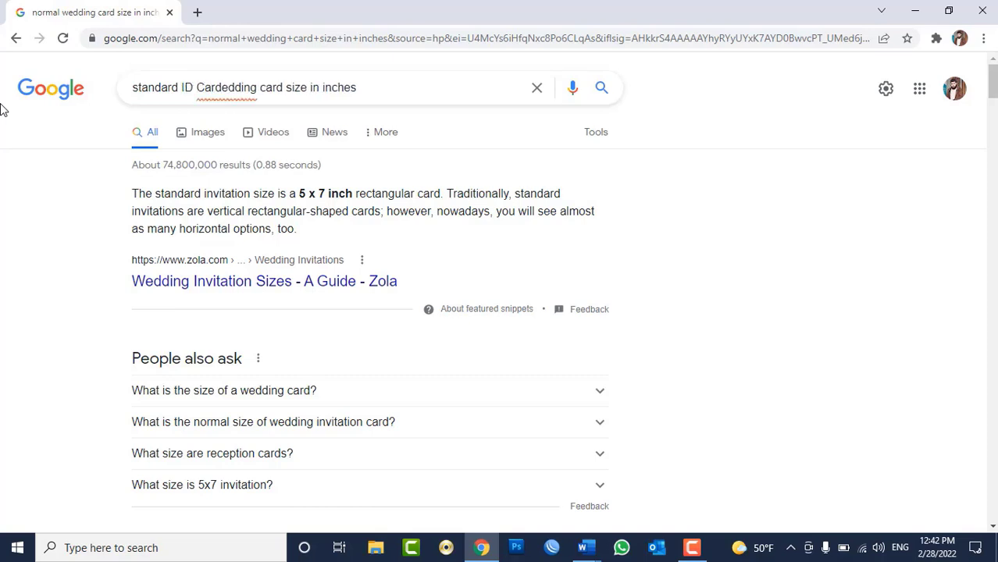
{"action": "key", "text": "Delete"}
{"action": "key", "text": "Delete"}
{"action": "key", "text": "Delete"}
{"action": "key", "text": "Delete"}
{"action": "key", "text": "Delete"}
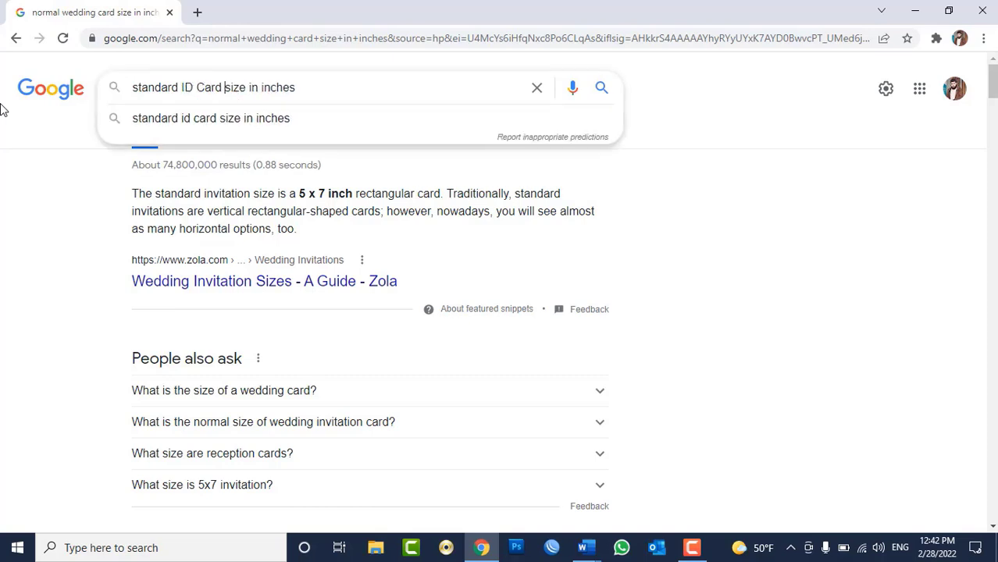
{"action": "key", "text": "Return"}
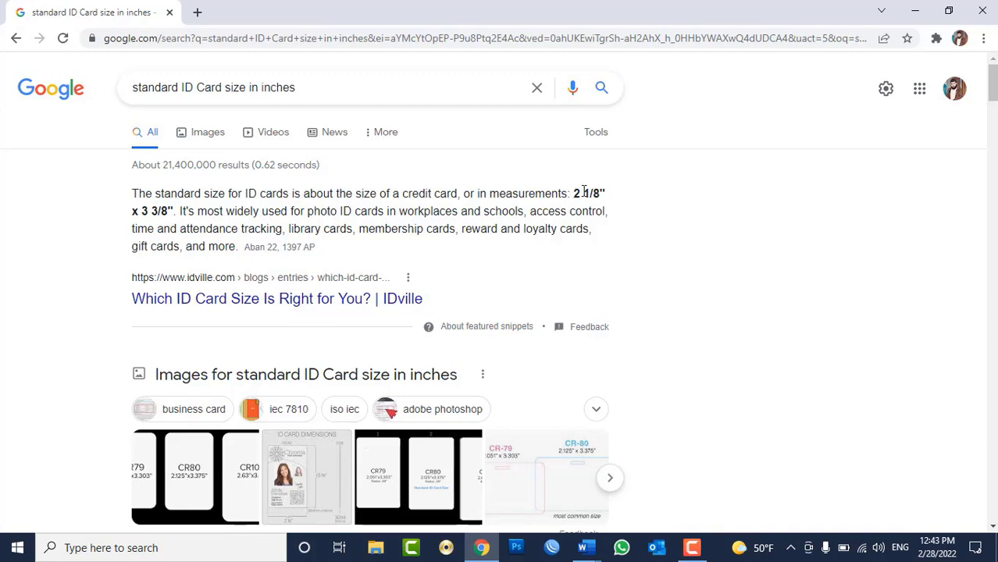
- Refine the search to horizontal ID card size, finding 3.375" x 2.125"
{"action": "left_click_drag", "start_coordinate": [586, 192], "coordinate": [600, 190]}
{"action": "left_click_drag", "start_coordinate": [179, 92], "coordinate": [2, 92]}
{"action": "key", "text": "BackSpace"}
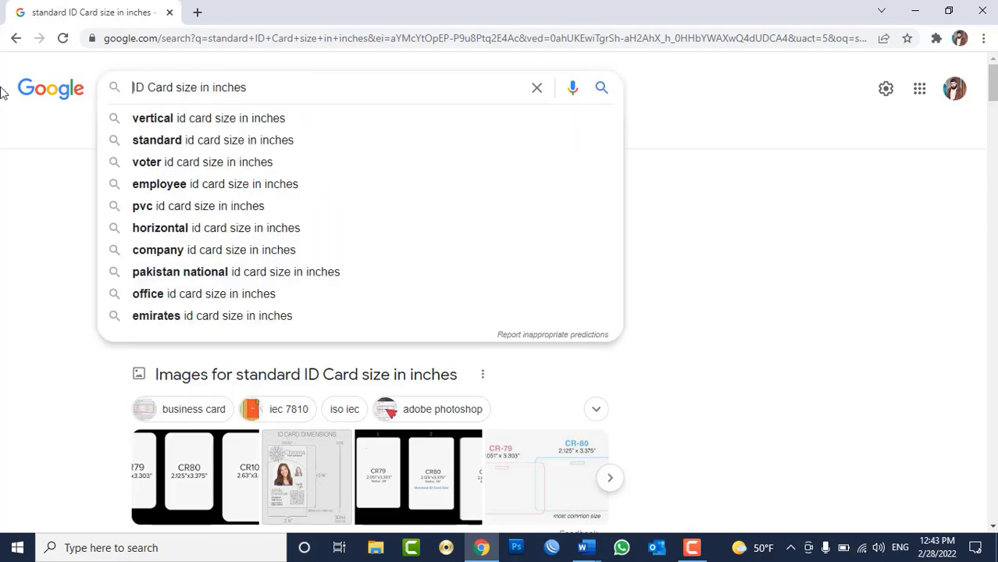
{"action": "key", "text": "Return"}
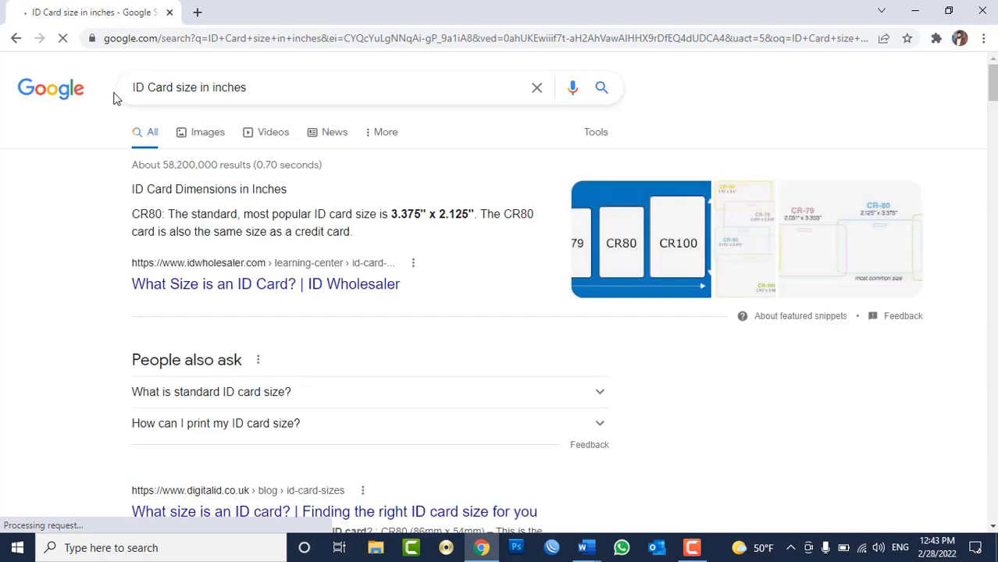
{"action": "left_click", "coordinate": [135, 88]}
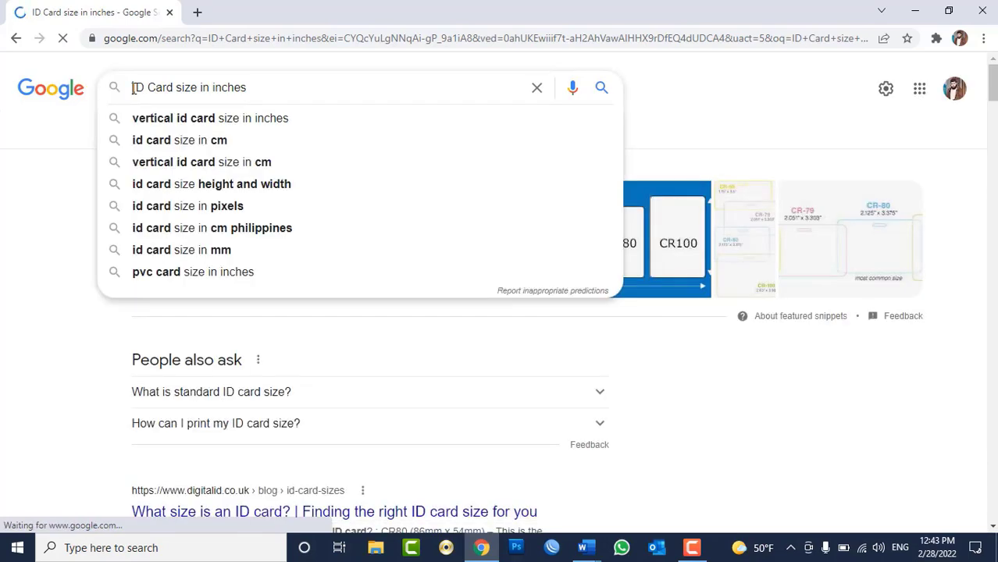
{"action": "type", "text": "Hori"}
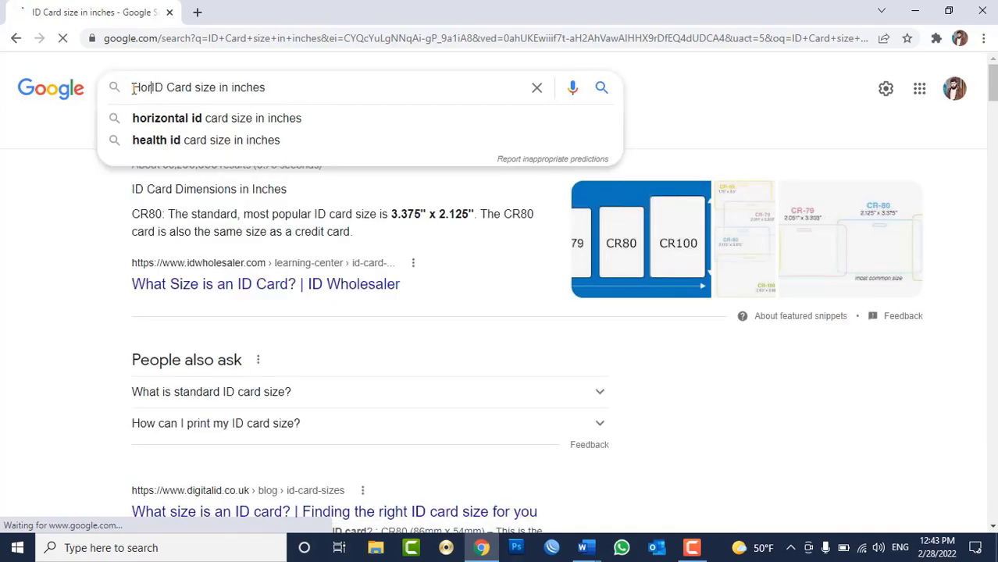
{"action": "type", "text": "za"}
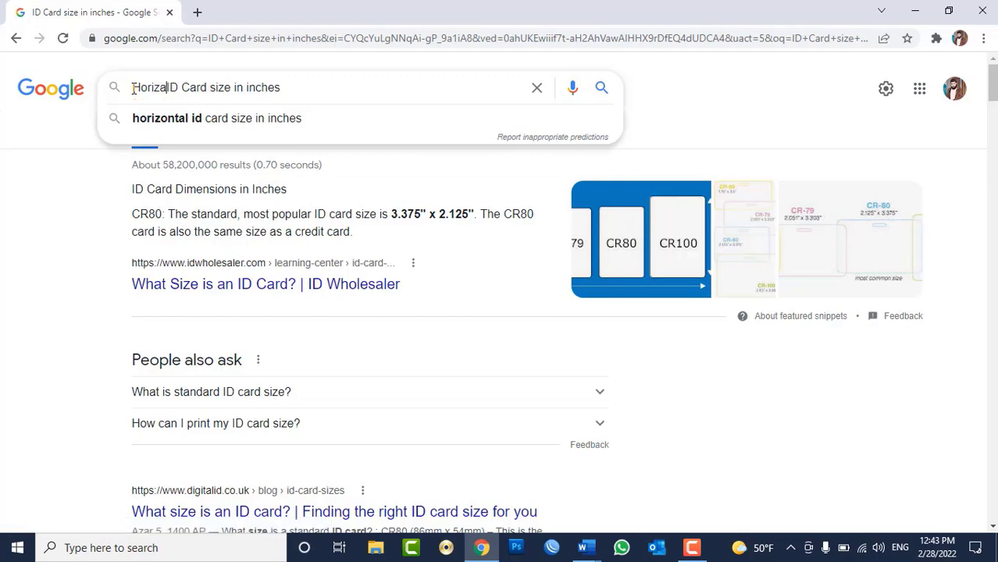
{"action": "type", "text": "ntle"}
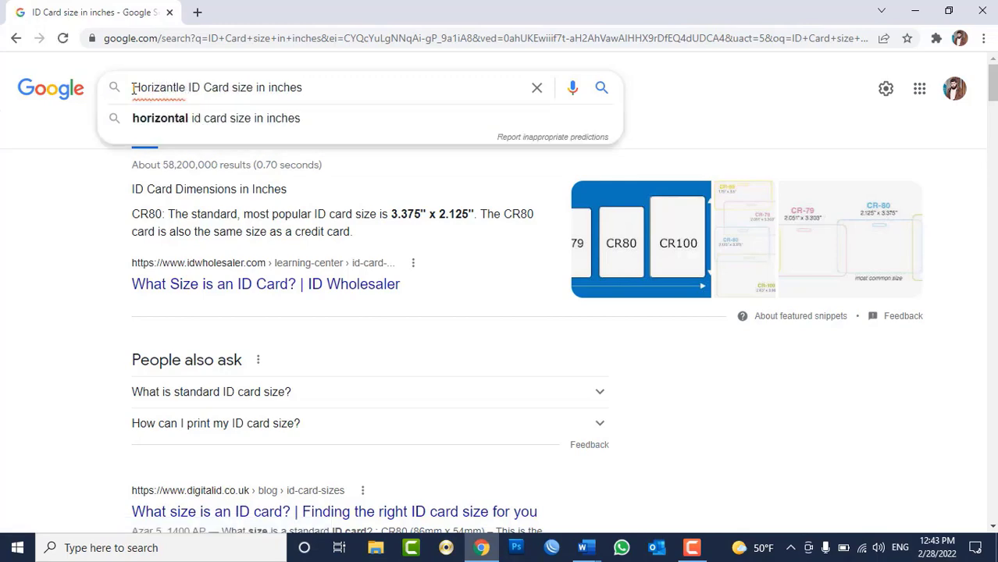
{"action": "key", "text": "Return"}
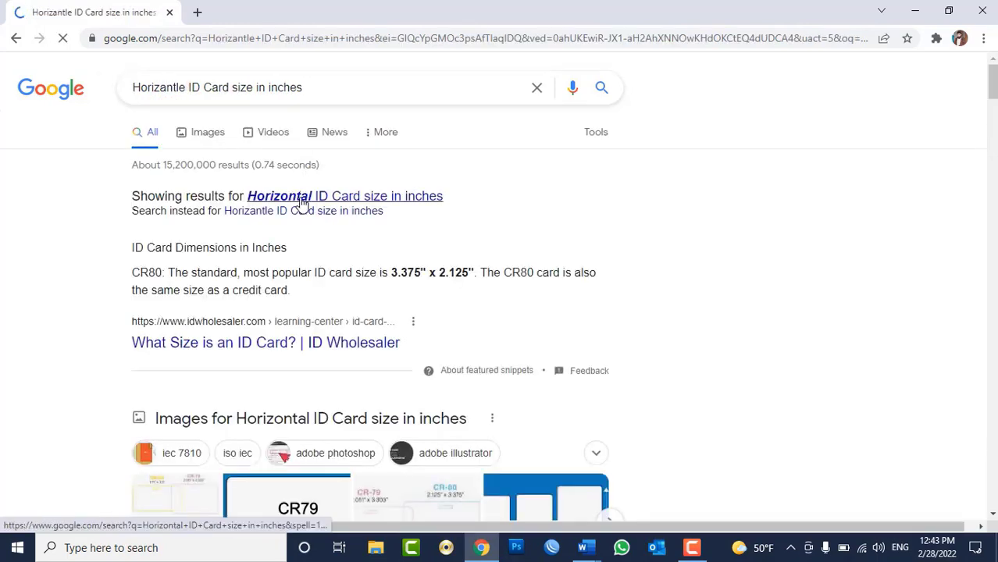
{"action": "left_click", "coordinate": [303, 197]}
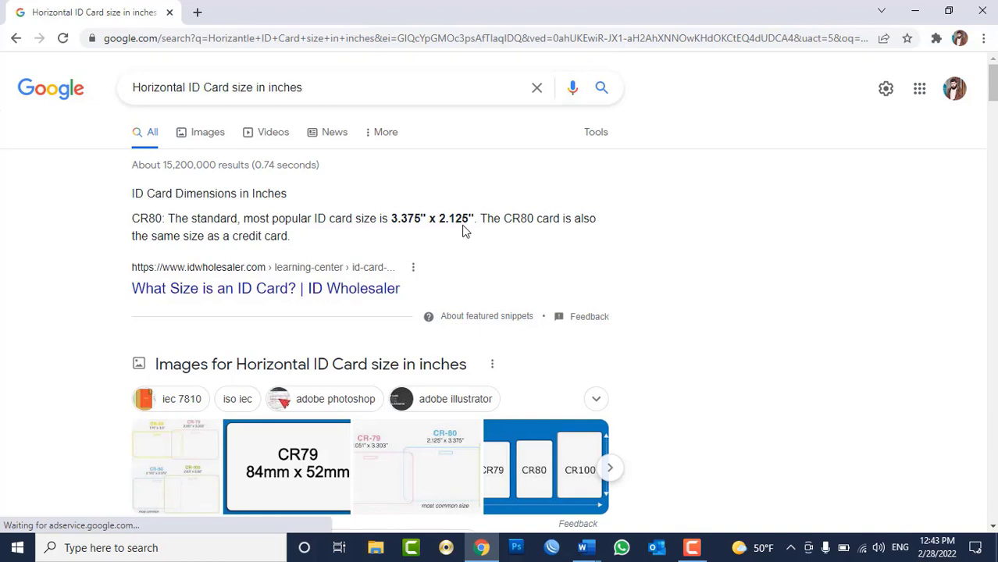
- Close Document4 without saving and start a new blank Word document
{"action": "left_click", "coordinate": [583, 548]}
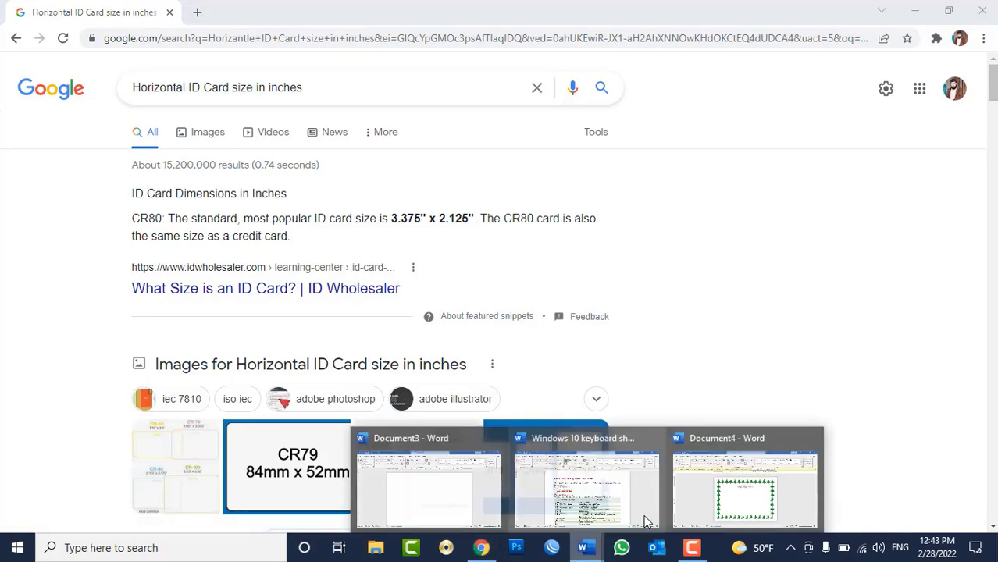
{"action": "left_click", "coordinate": [695, 482]}
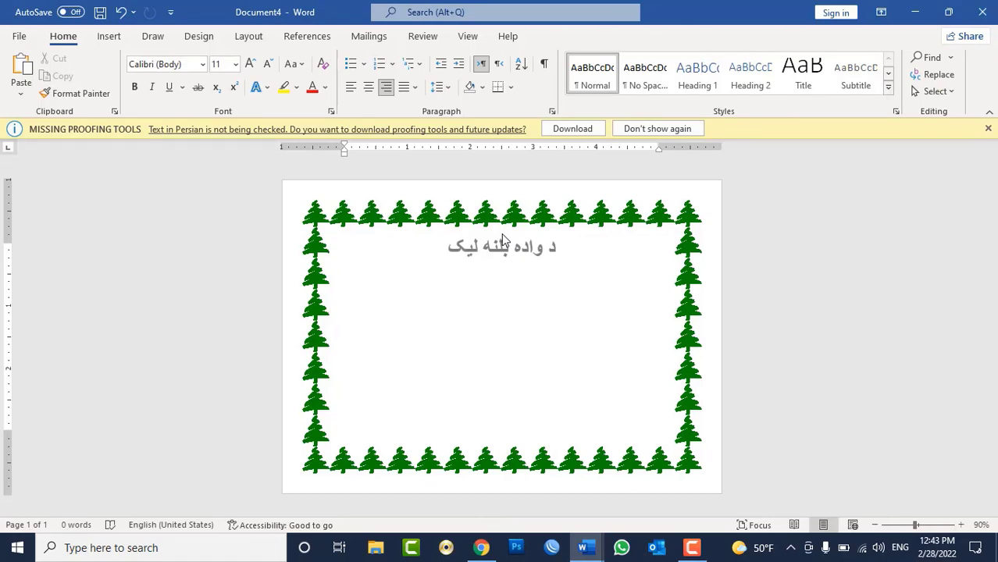
{"action": "key", "text": "alt+F4"}
{"action": "key", "text": "Tab"}
{"action": "key", "text": "Return"}
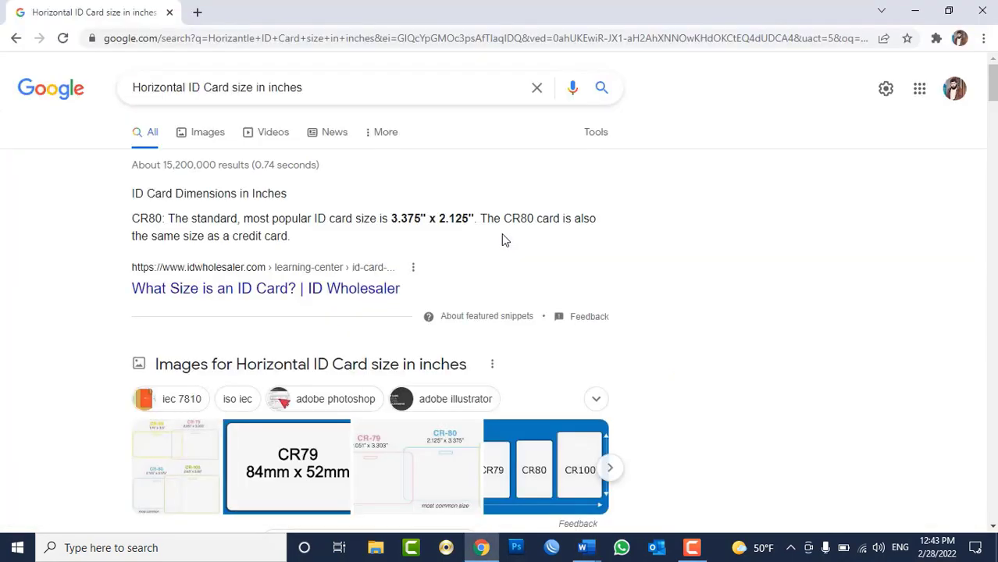
{"action": "key", "text": "super+r"}
{"action": "key", "text": "Return"}
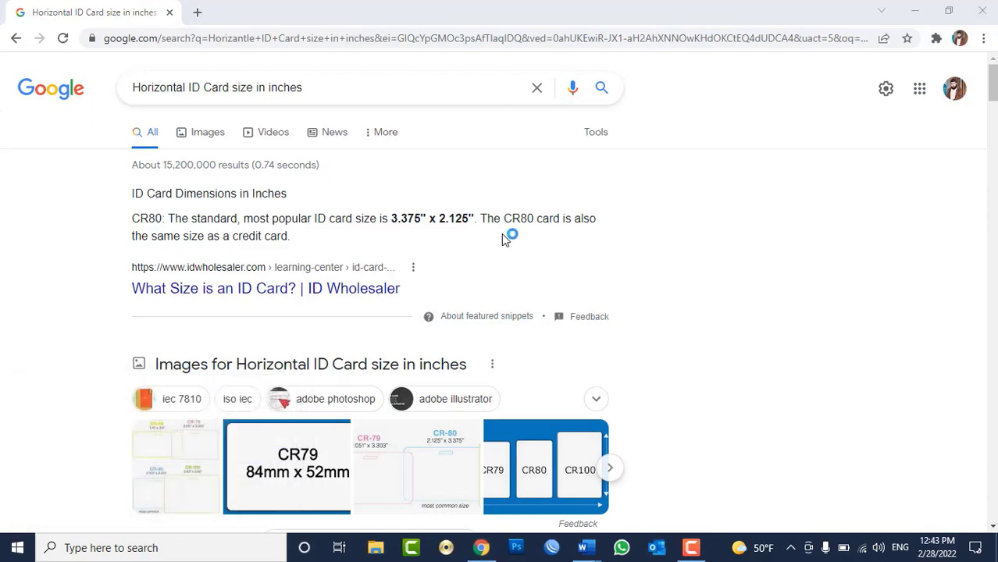
{"action": "key", "text": "Return"}
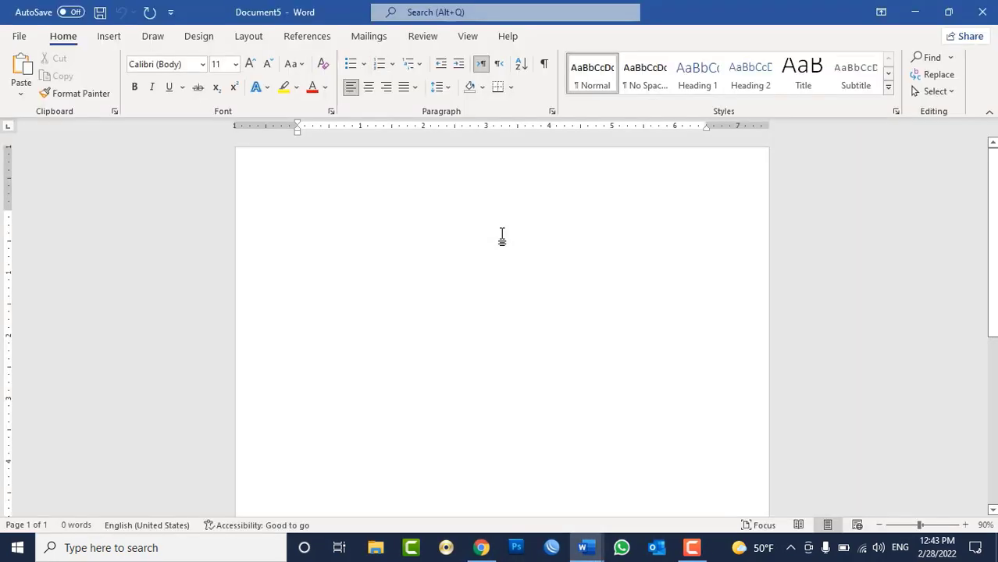
- Draw a text box near the top-left of the page
{"action": "left_click", "coordinate": [108, 37]}
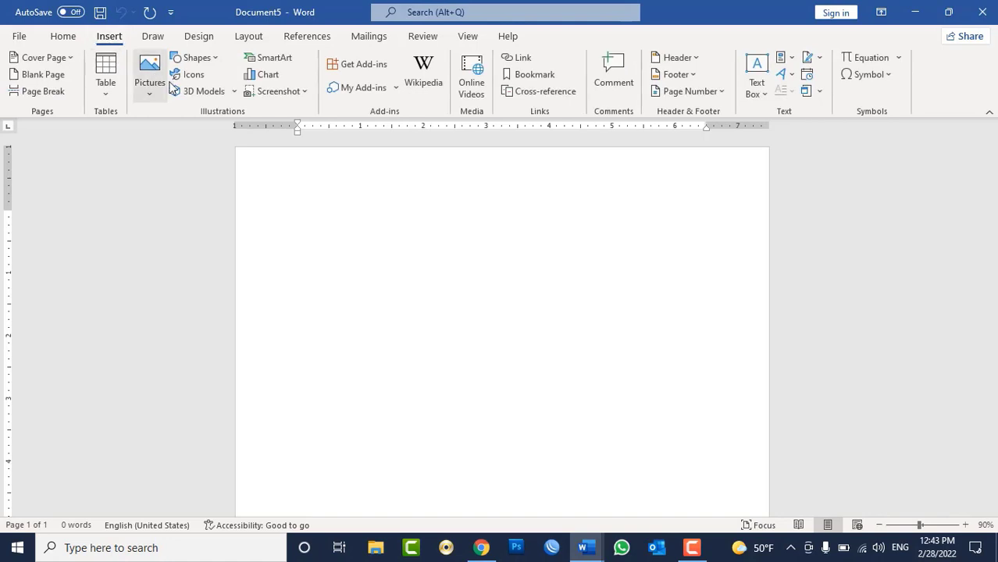
{"action": "left_click", "coordinate": [753, 88]}
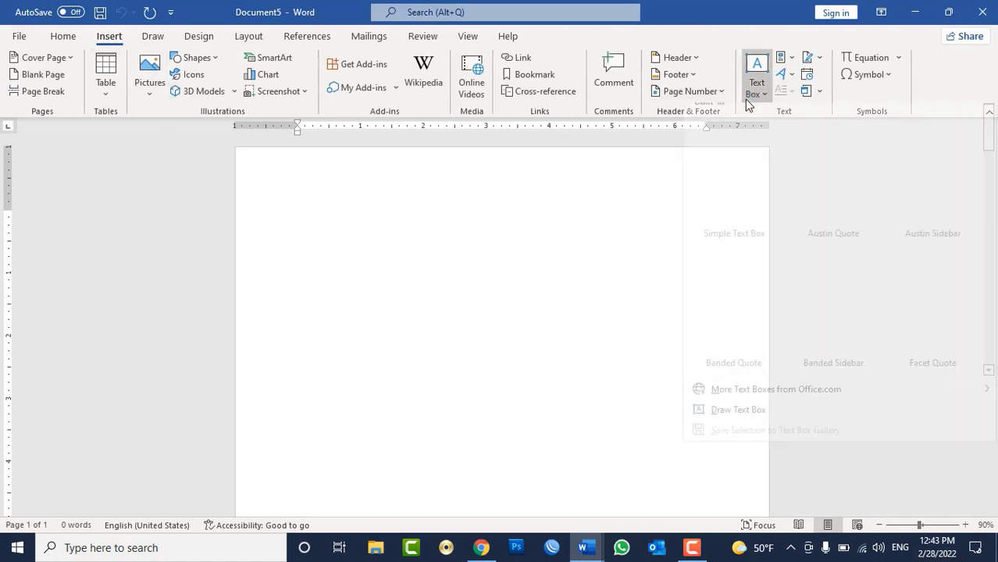
{"action": "left_click", "coordinate": [742, 422]}
{"action": "left_click_drag", "start_coordinate": [277, 191], "coordinate": [495, 348]}
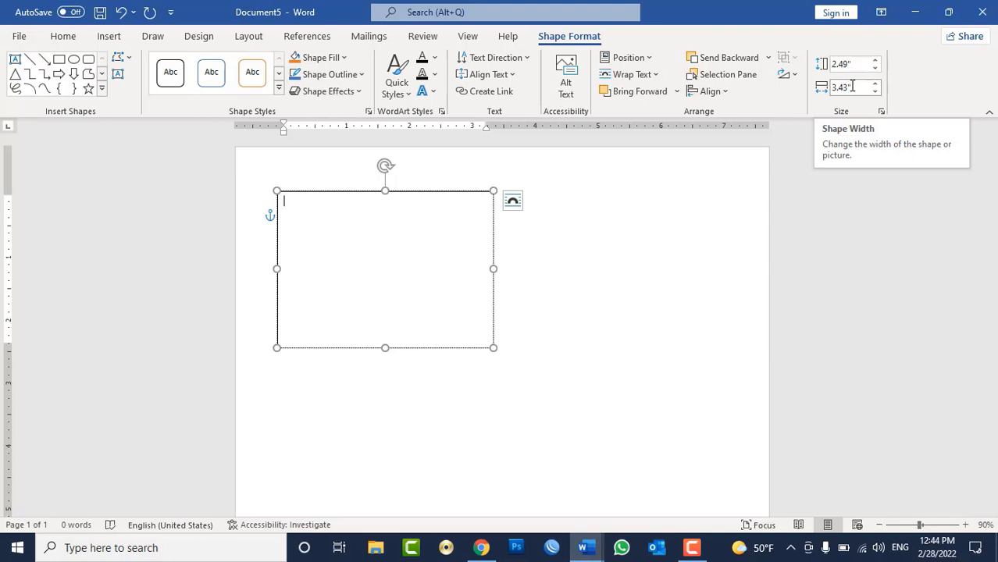
- Resize the text box to 3.37" wide and 2.12" tall
{"action": "left_click", "coordinate": [481, 548]}
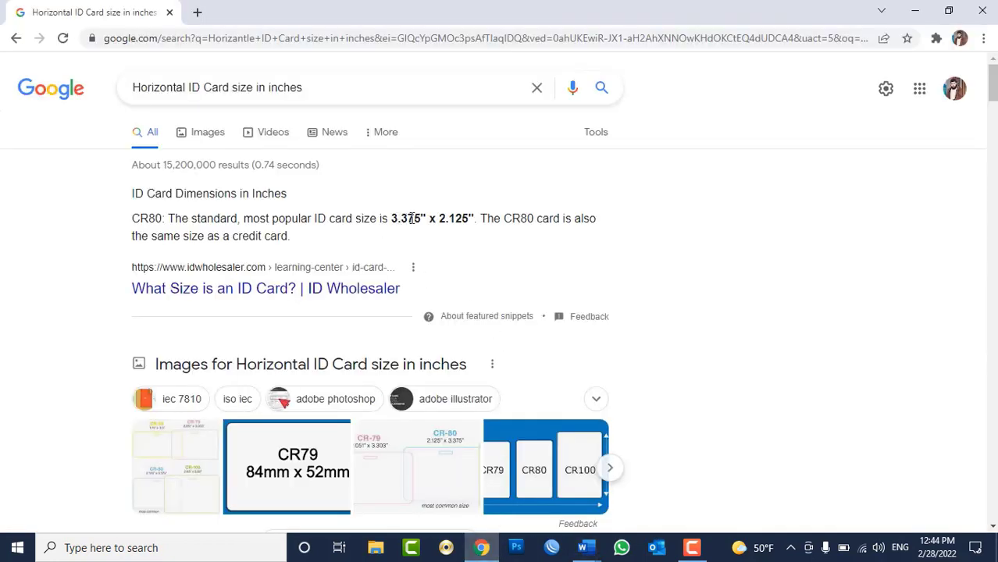
{"action": "left_click", "coordinate": [482, 548]}
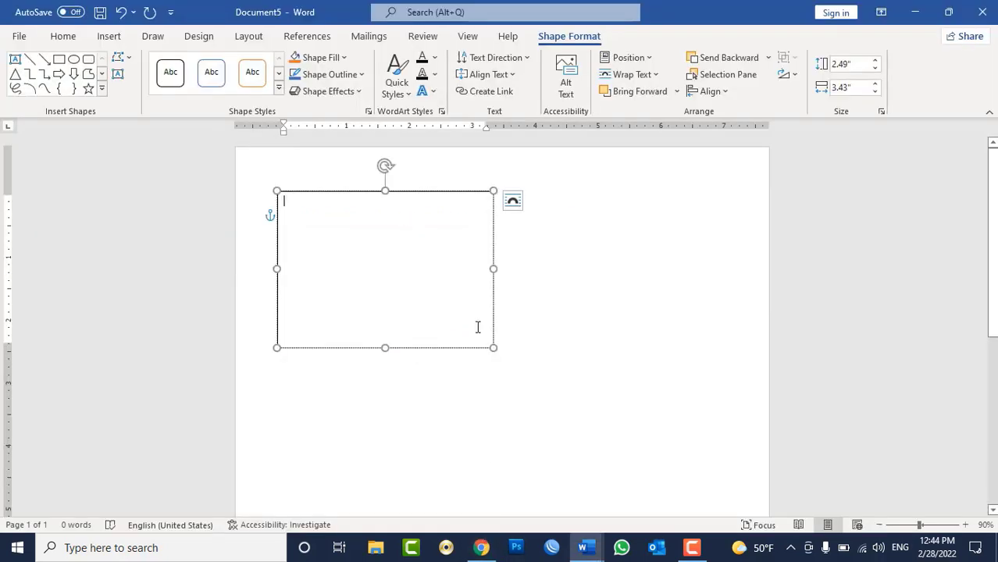
{"action": "left_click", "coordinate": [844, 87]}
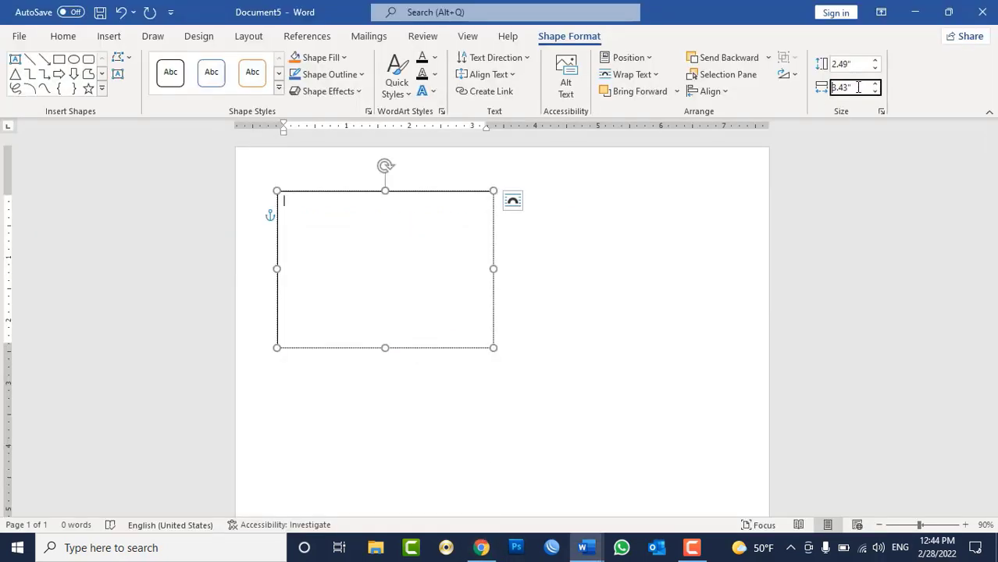
{"action": "left_click_drag", "start_coordinate": [834, 89], "coordinate": [846, 86]}
{"action": "type", "text": "37"}
{"action": "key", "text": "Return"}
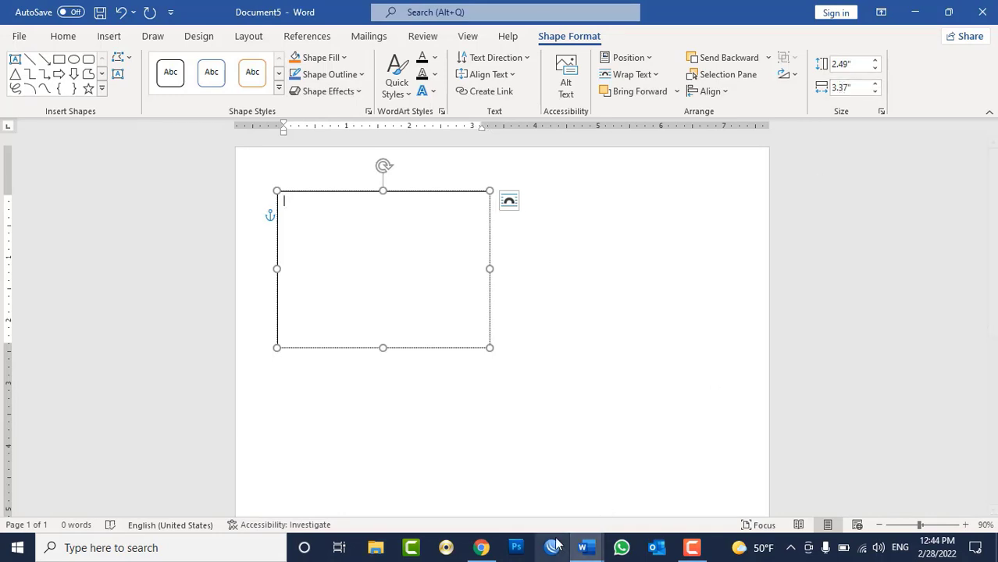
{"action": "left_click", "coordinate": [482, 547]}
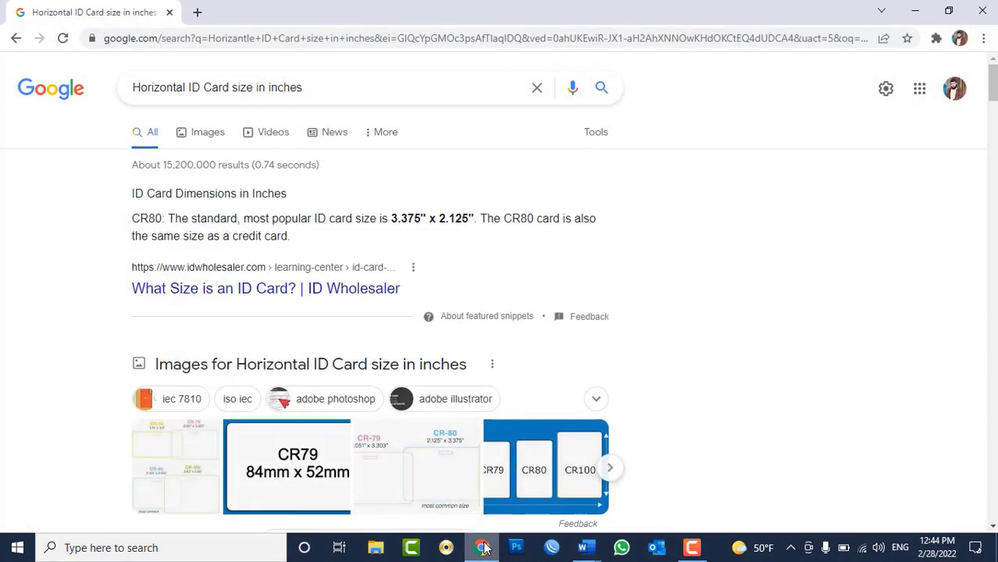
{"action": "left_click", "coordinate": [483, 548]}
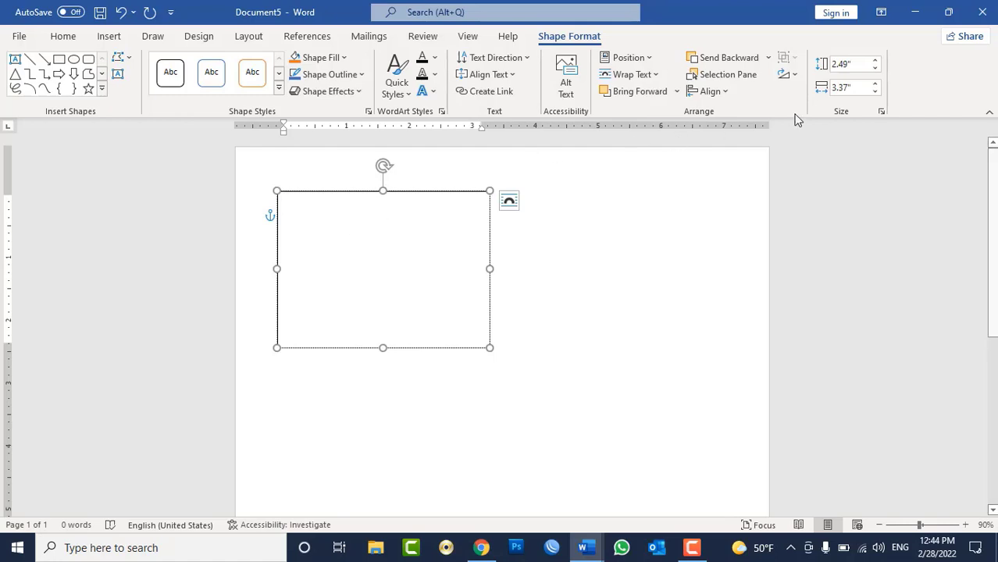
{"action": "double_click", "coordinate": [857, 64]}
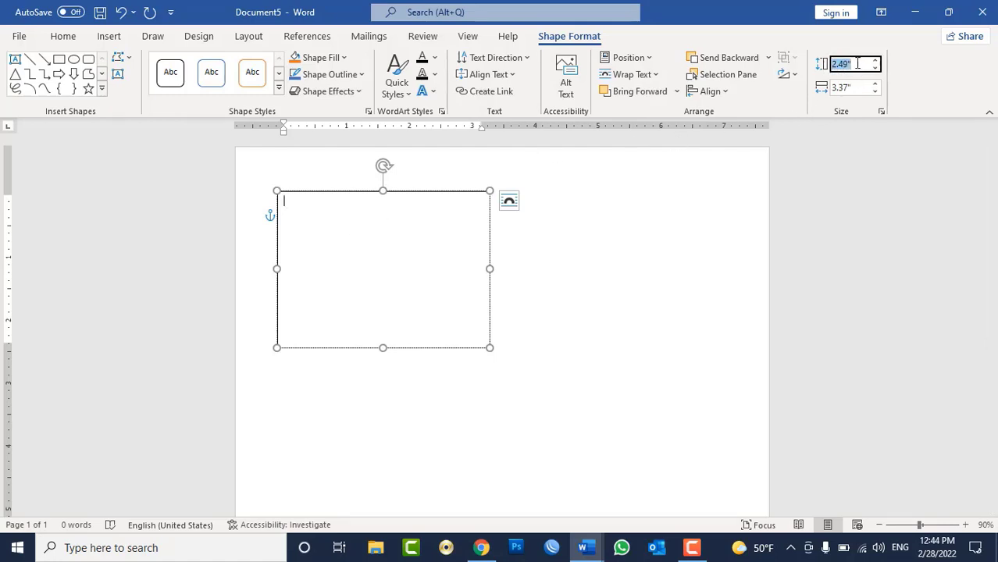
{"action": "type", "text": "2.12"}
{"action": "key", "text": "Return"}
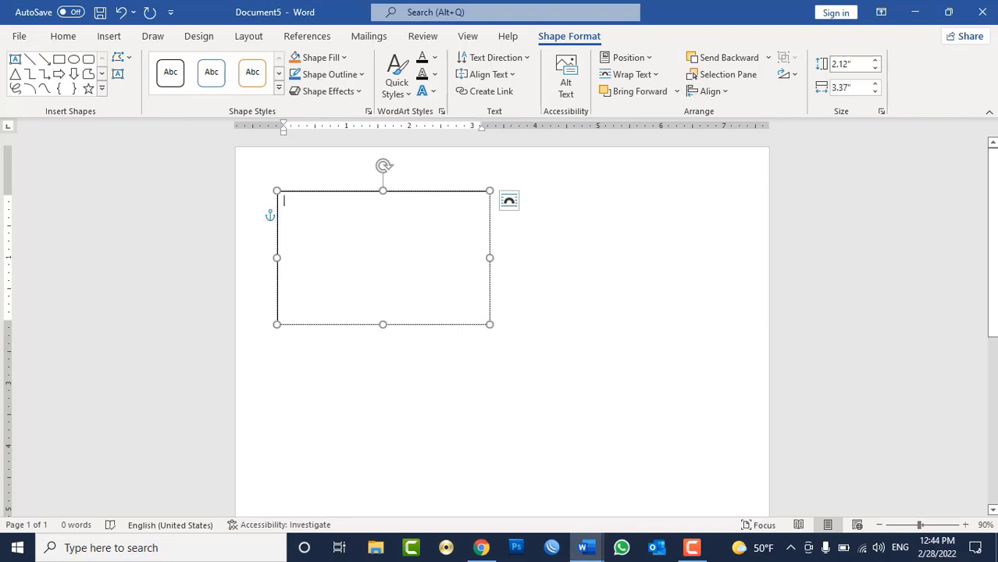
{"action": "left_click", "coordinate": [549, 296]}
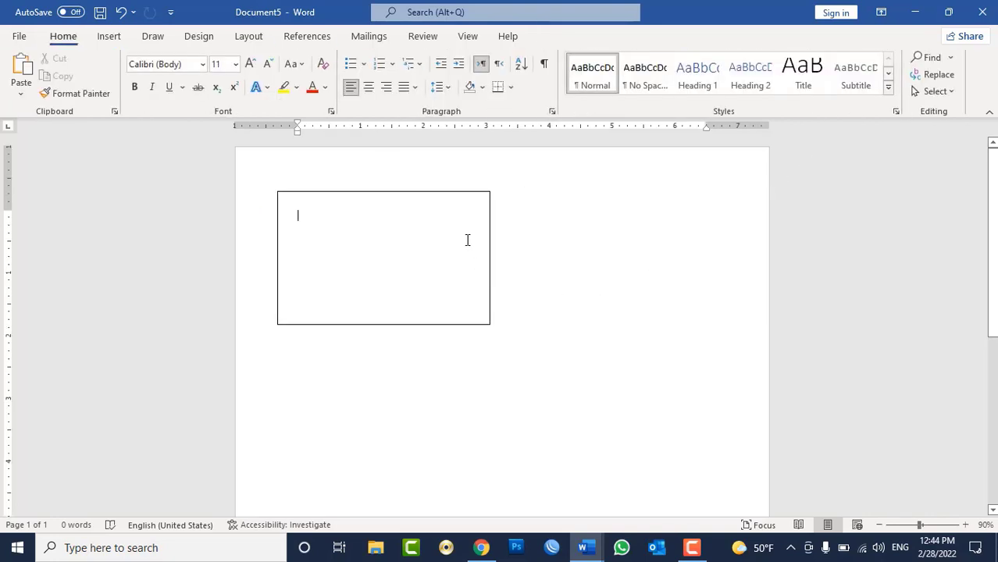
- Give the card box a black ¾ pt outline with round-dot dashes
{"action": "left_click", "coordinate": [442, 192]}
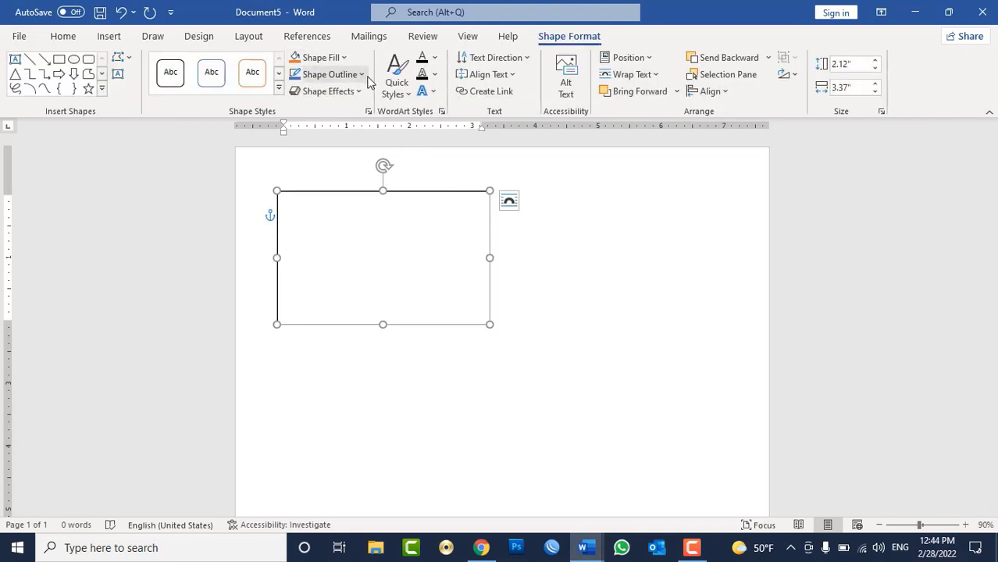
{"action": "left_click", "coordinate": [358, 75]}
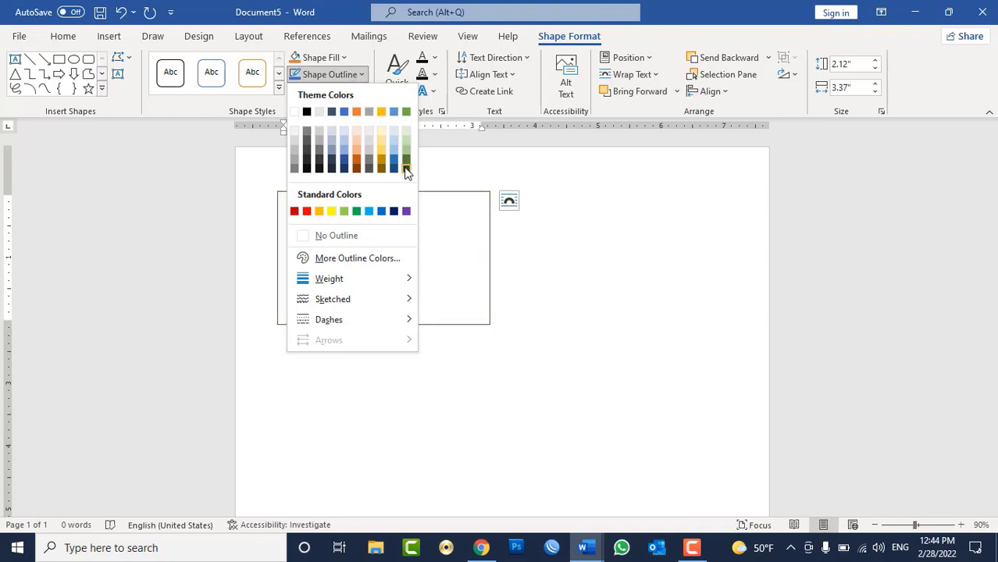
{"action": "left_click", "coordinate": [399, 153]}
{"action": "left_click", "coordinate": [343, 75]}
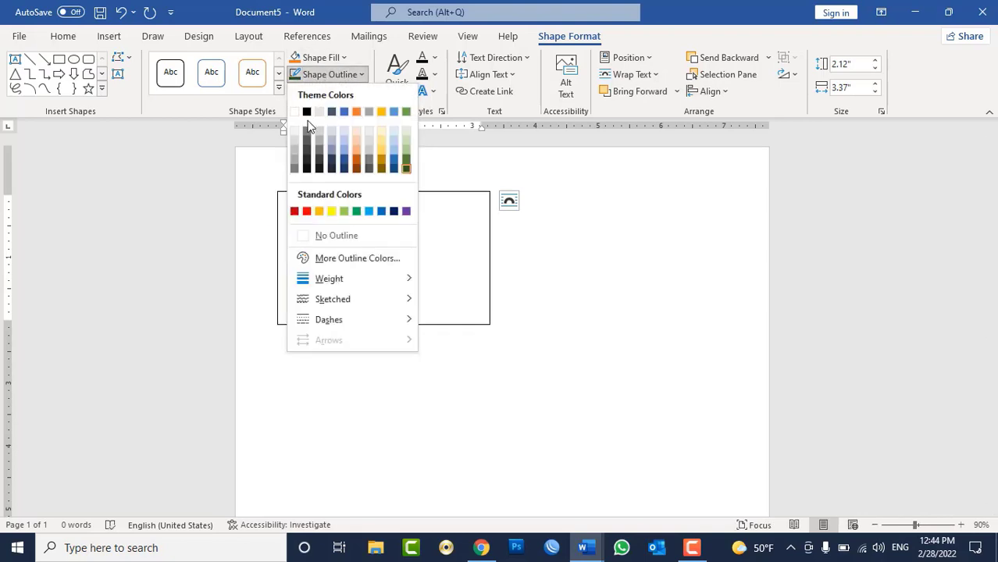
{"action": "left_click", "coordinate": [305, 119]}
{"action": "left_click", "coordinate": [316, 92]}
{"action": "left_click", "coordinate": [320, 74]}
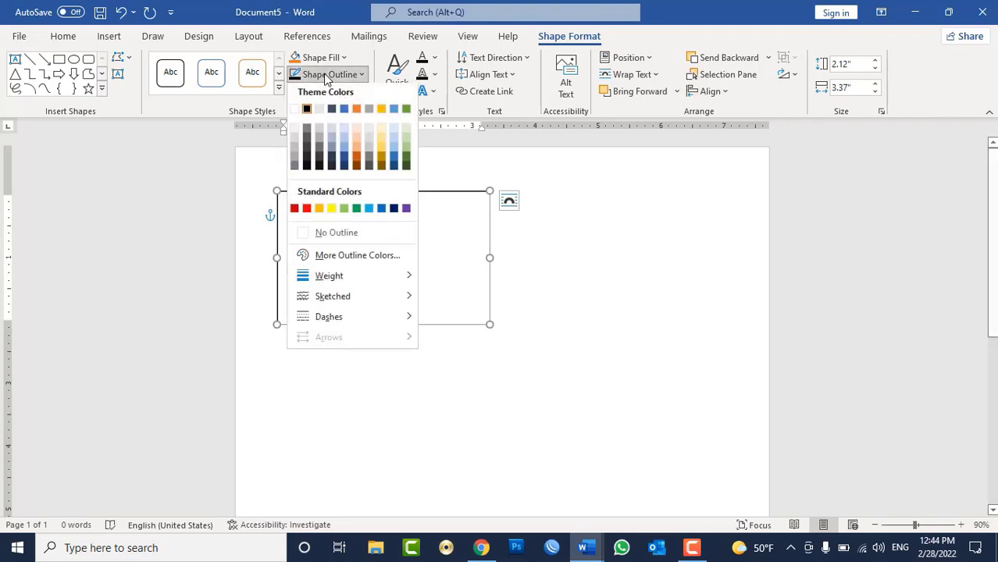
{"action": "mouse_move", "coordinate": [397, 283]}
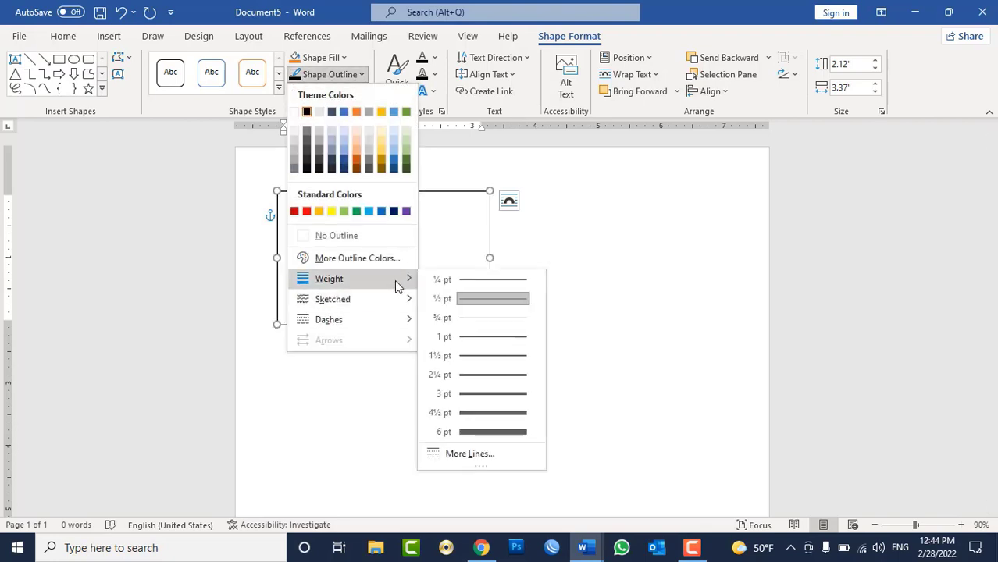
{"action": "left_click", "coordinate": [504, 316]}
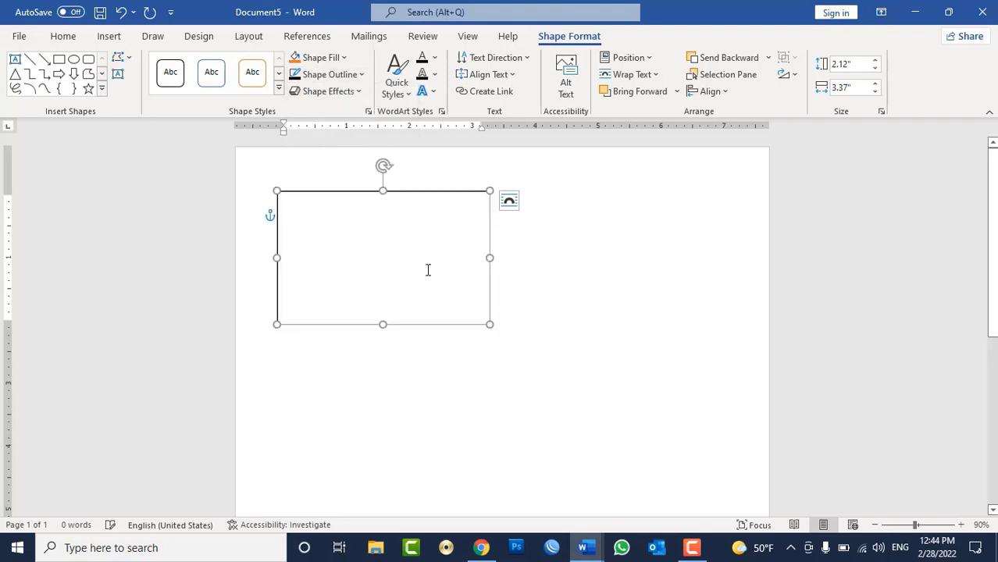
{"action": "left_click", "coordinate": [322, 75]}
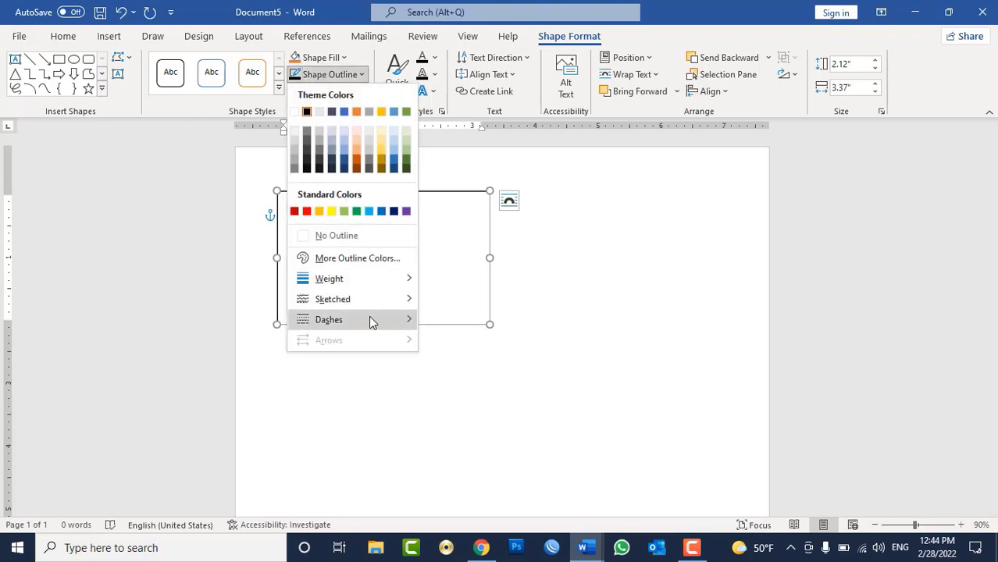
{"action": "mouse_move", "coordinate": [371, 320]}
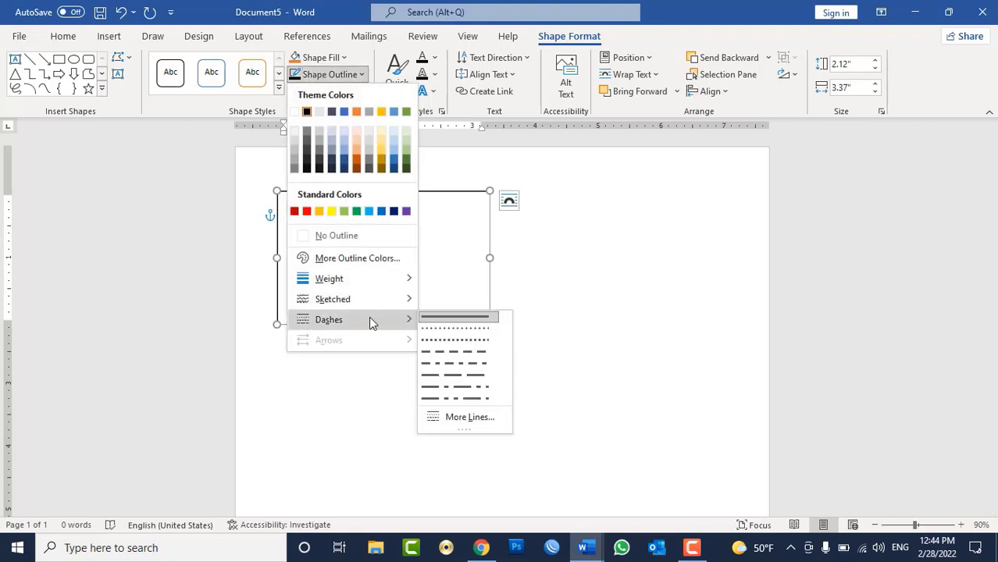
{"action": "left_click", "coordinate": [445, 340]}
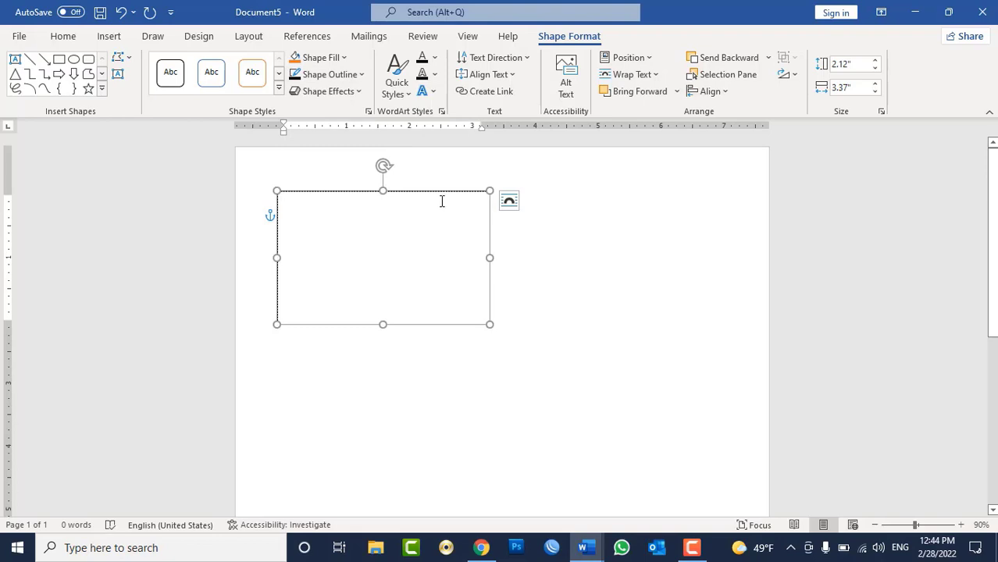
- Type the first Persian header line 'دافغانستان اسلامی امارت'
{"action": "key", "text": "alt+shift"}
{"action": "type", "text": "ق"}
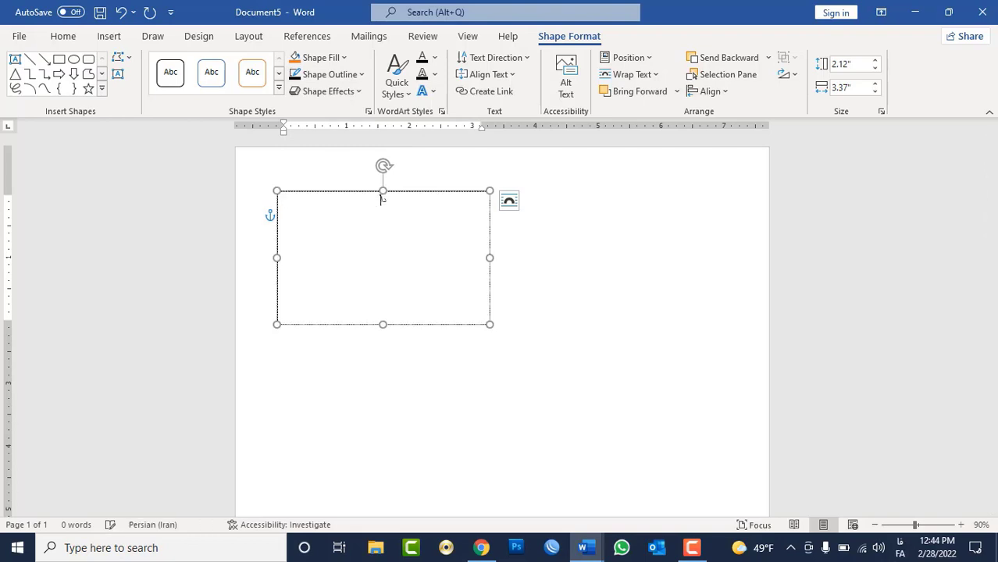
{"action": "type", "text": "انستان ا"}
{"action": "type", "text": "سلامی"}
{"action": "key", "text": "BackSpace"}
{"action": "key", "text": "BackSpace"}
{"action": "key", "text": "BackSpace"}
{"action": "type", "text": "سلامی"}
{"action": "type", "text": " امارت"}
- Add the centred second header line 'د مالیه وزارت'
{"action": "key", "text": "alt+shift"}
{"action": "type", "text": "زارت"}
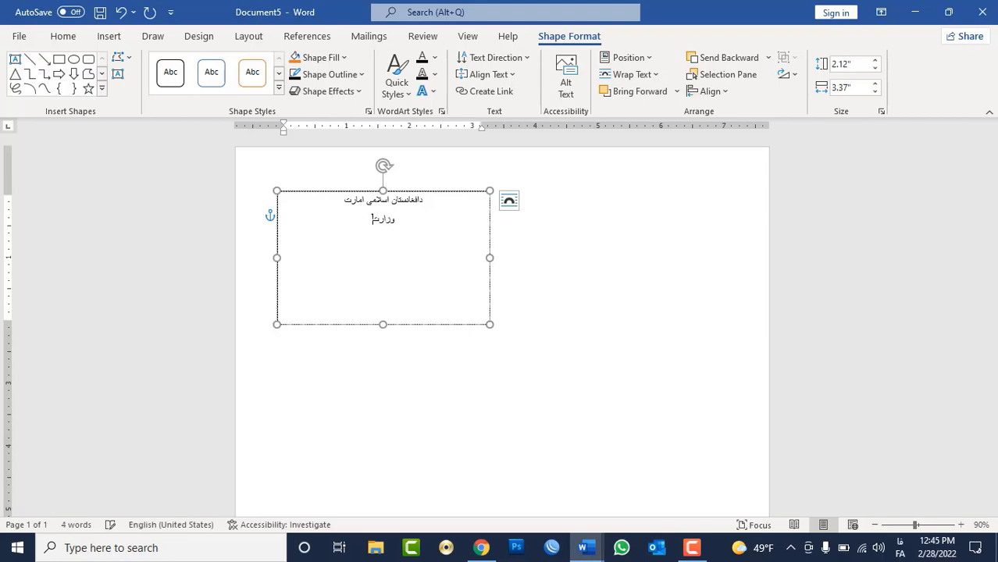
{"action": "key", "text": "BackSpace"}
{"action": "key", "text": "BackSpace"}
{"action": "type", "text": "د مال"}
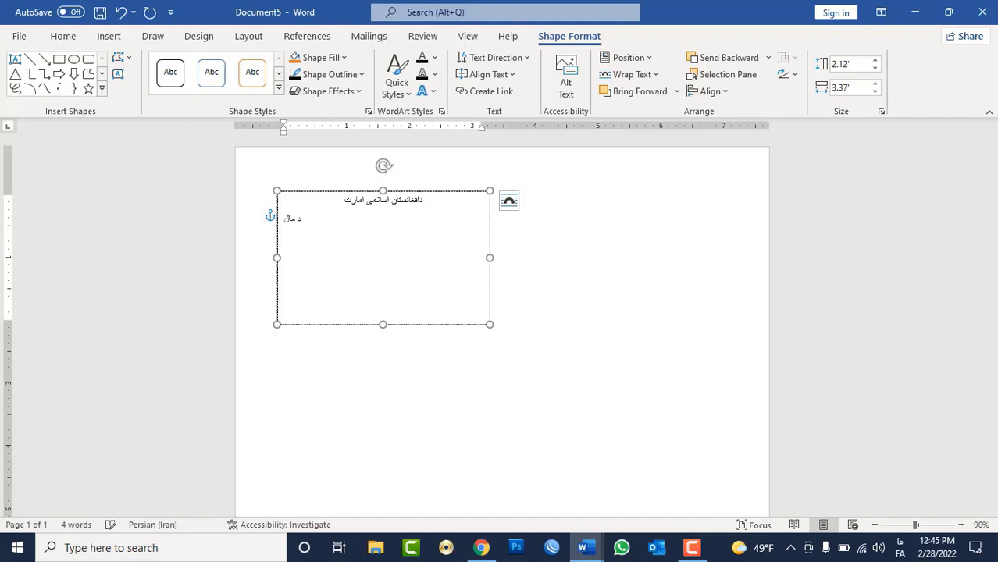
{"action": "type", "text": "ی"}
{"action": "type", "text": "ی و"}
{"action": "key", "text": "BackSpace"}
{"action": "key", "text": "BackSpace"}
{"action": "key", "text": "BackSpace"}
{"action": "type", "text": "ه"}
{"action": "type", "text": " وزارت"}
{"action": "key", "text": "ctrl+e"}
{"action": "key", "text": "Return"}
- Add the third line 'د انترکانتینتال دولتی شرکت' and select all the box text
{"action": "key", "text": "alt+shift"}
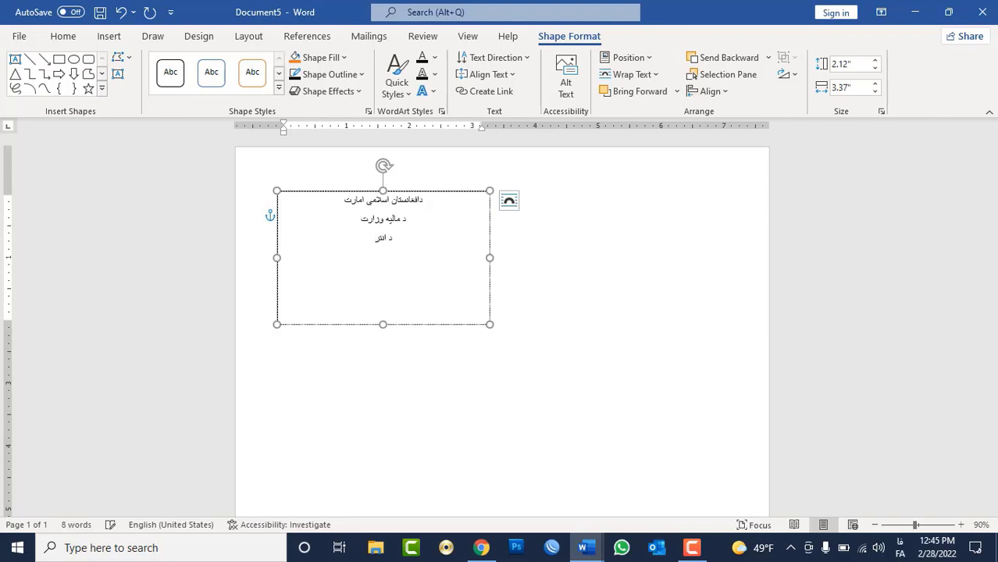
{"action": "type", "text": "شتراکاتو"}
{"action": "key", "text": "alt+shift"}
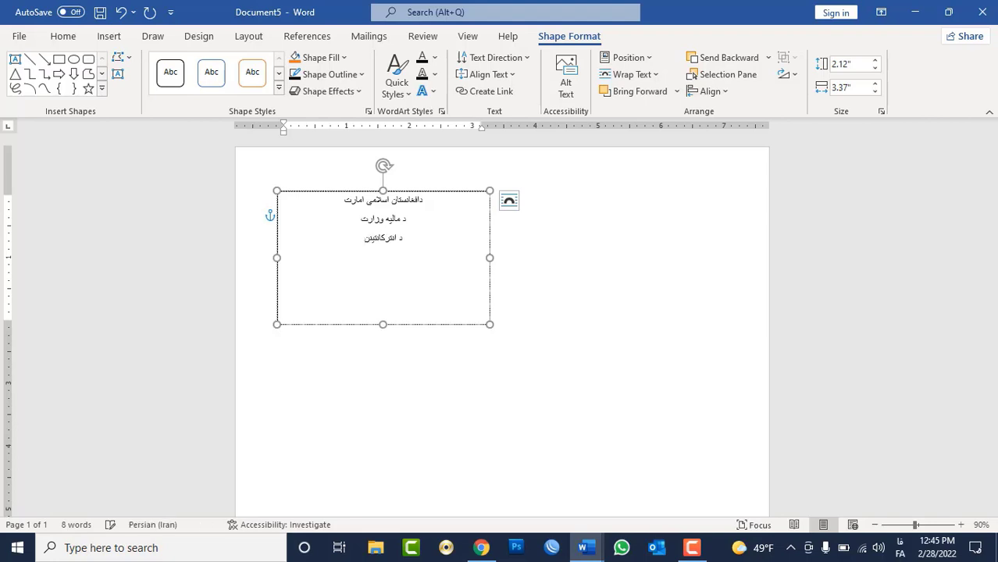
{"action": "type", "text": "ینتال دولتی"}
{"action": "type", "text": " شرکت"}
{"action": "key", "text": "ctrl+a"}
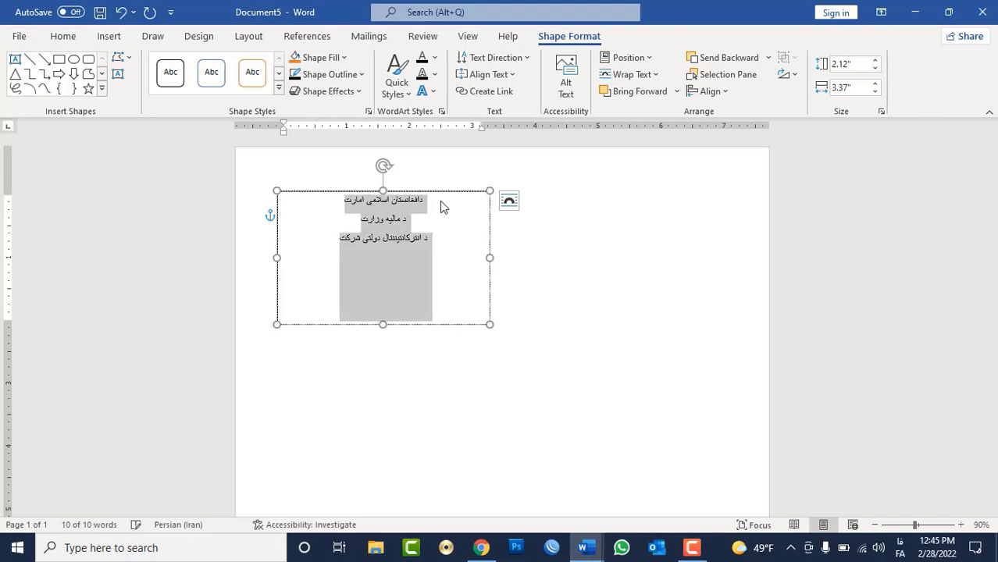
- Set the header text to single line spacing with no space after paragraphs
{"action": "left_click", "coordinate": [64, 37]}
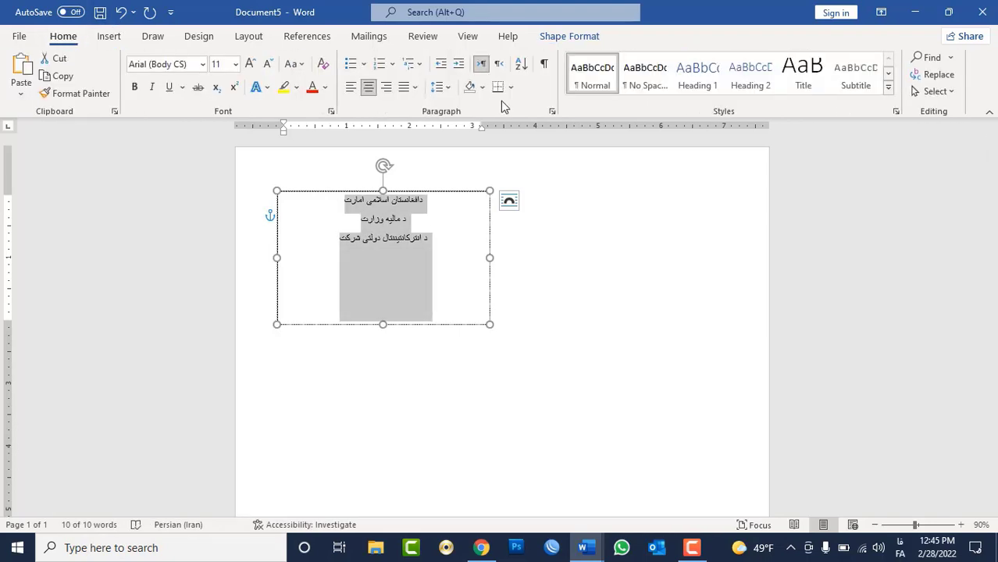
{"action": "left_click", "coordinate": [415, 89]}
{"action": "left_click", "coordinate": [441, 87]}
{"action": "left_click", "coordinate": [440, 88]}
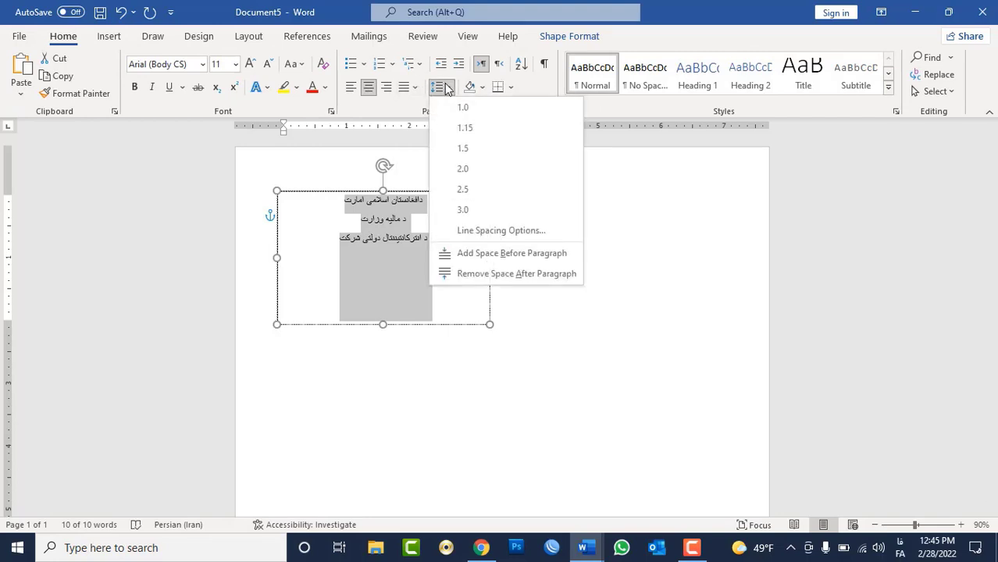
{"action": "left_click", "coordinate": [450, 108]}
{"action": "left_click", "coordinate": [442, 87]}
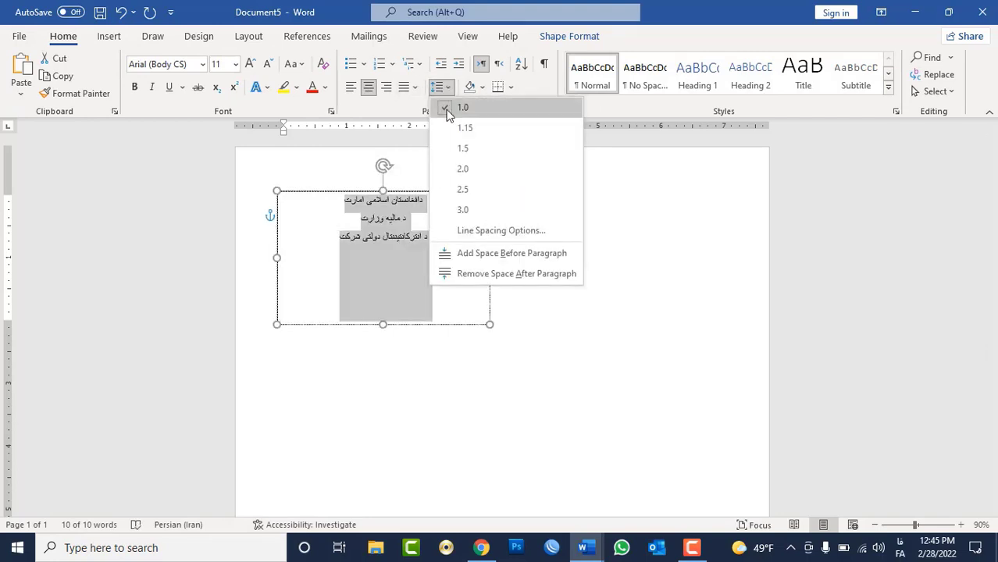
{"action": "left_click", "coordinate": [505, 280]}
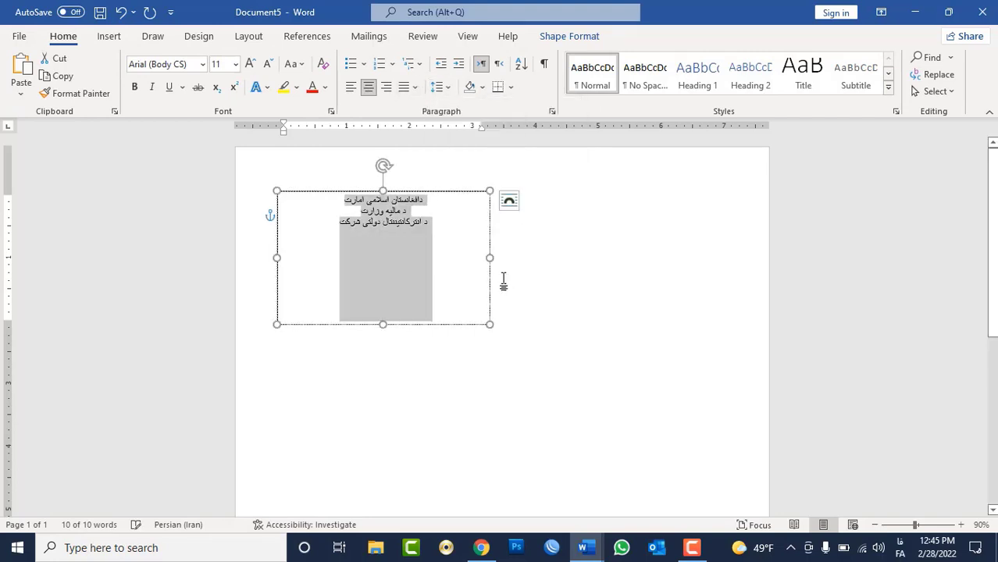
{"action": "left_click", "coordinate": [407, 222]}
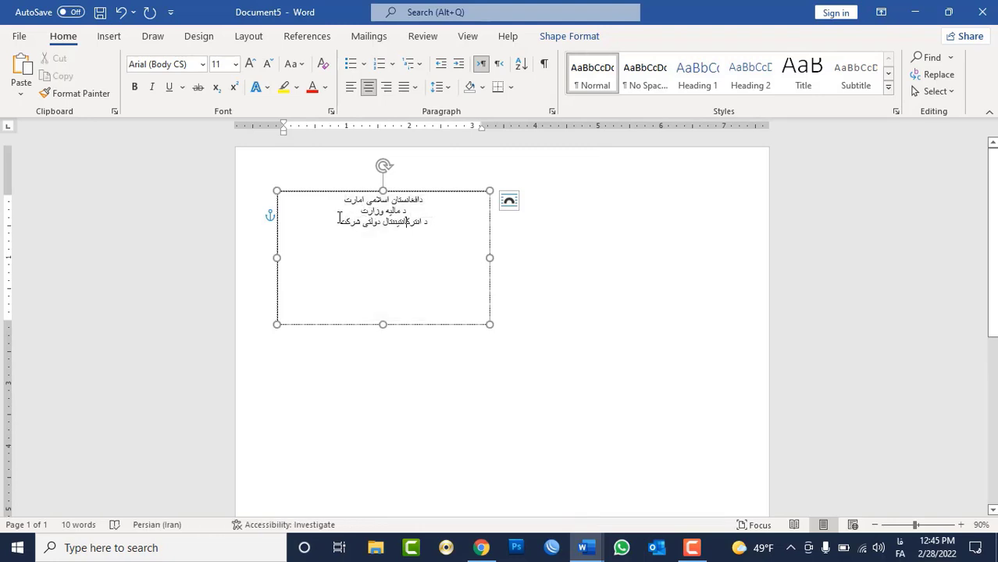
- Size the header lines 12, 11 and 10 from top to bottom
{"action": "scroll", "coordinate": [339, 218], "scroll_direction": "up", "scroll_amount": 4}
{"action": "mouse_move", "coordinate": [270, 366]}
{"action": "left_mouse_down"}
{"action": "mouse_move", "coordinate": [372, 197]}
{"action": "mouse_move", "coordinate": [389, 192]}
{"action": "left_mouse_up"}
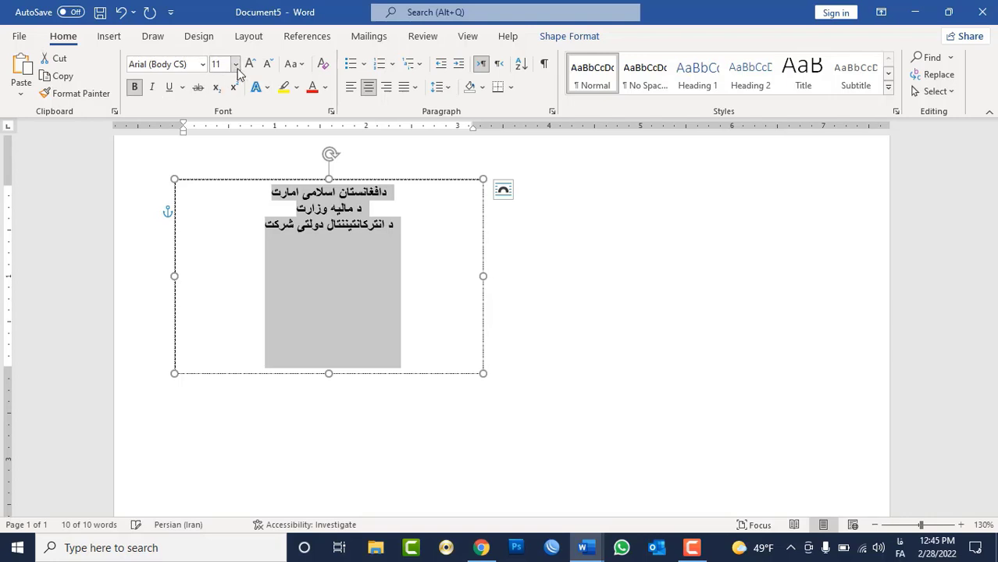
{"action": "left_click", "coordinate": [250, 63]}
{"action": "left_click", "coordinate": [269, 228]}
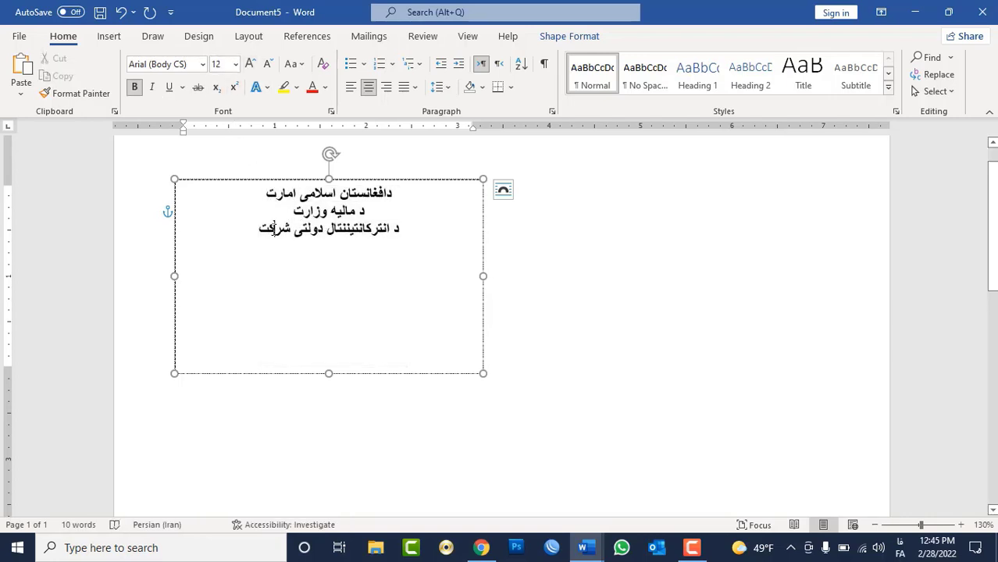
{"action": "left_click_drag", "start_coordinate": [269, 228], "coordinate": [270, 366]}
{"action": "left_click", "coordinate": [269, 64]}
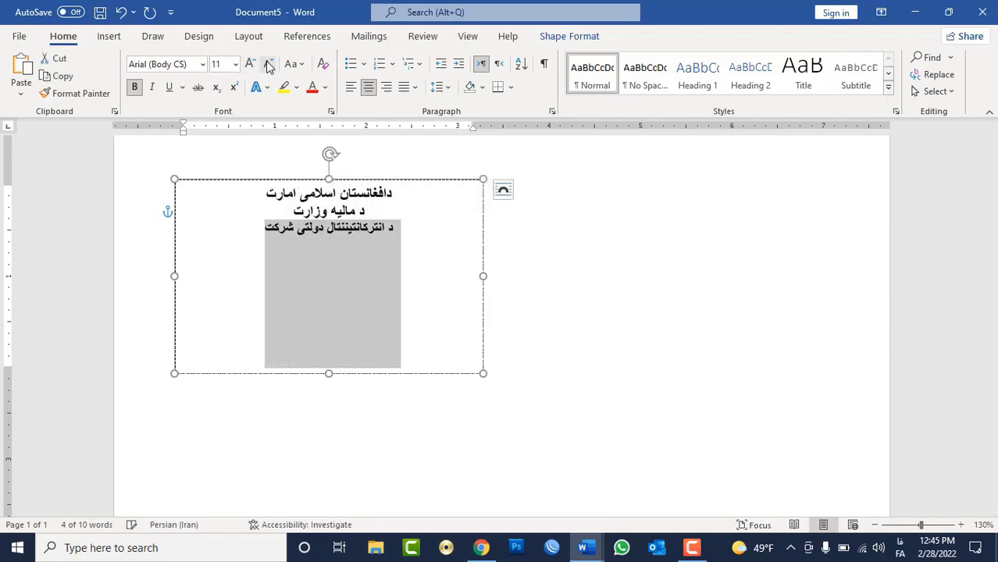
{"action": "left_click", "coordinate": [269, 64]}
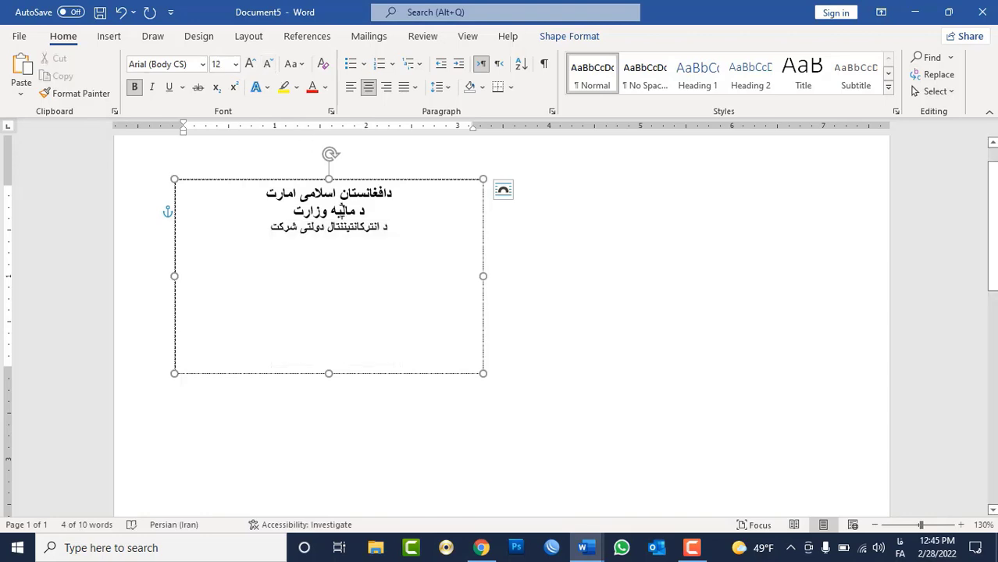
{"action": "triple_click", "coordinate": [342, 208]}
{"action": "left_click", "coordinate": [266, 65]}
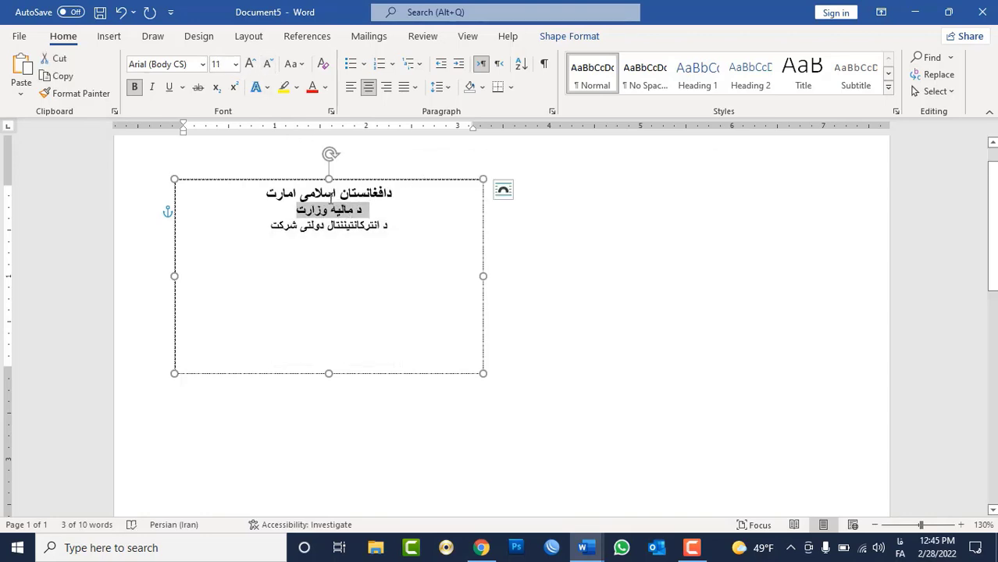
- Stretch the word مالیه with kashida characters into 'مالیـــه'
{"action": "left_click", "coordinate": [340, 211]}
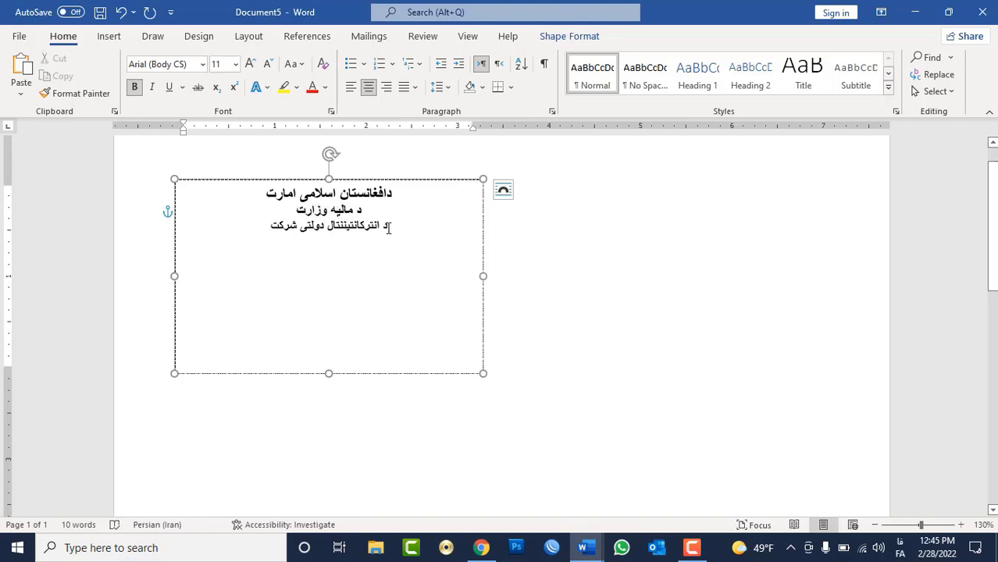
{"action": "type", "text": "ـ"}
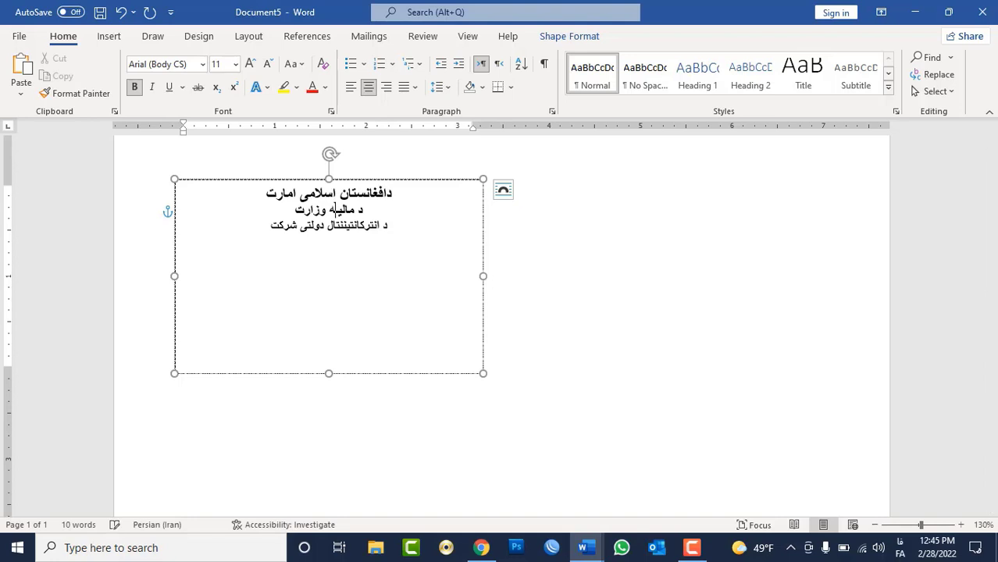
{"action": "type", "text": "ـــ"}
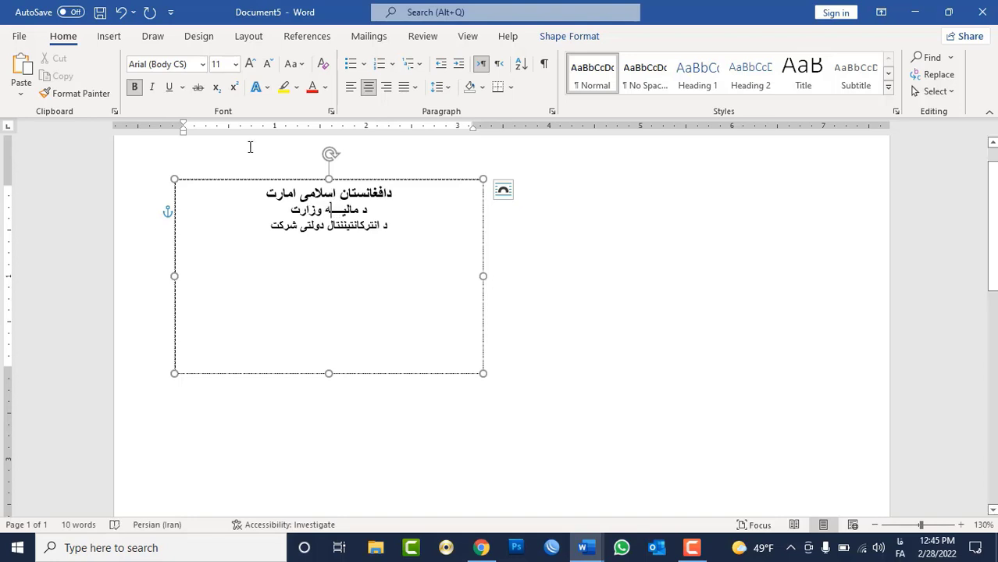
{"action": "left_click", "coordinate": [396, 232]}
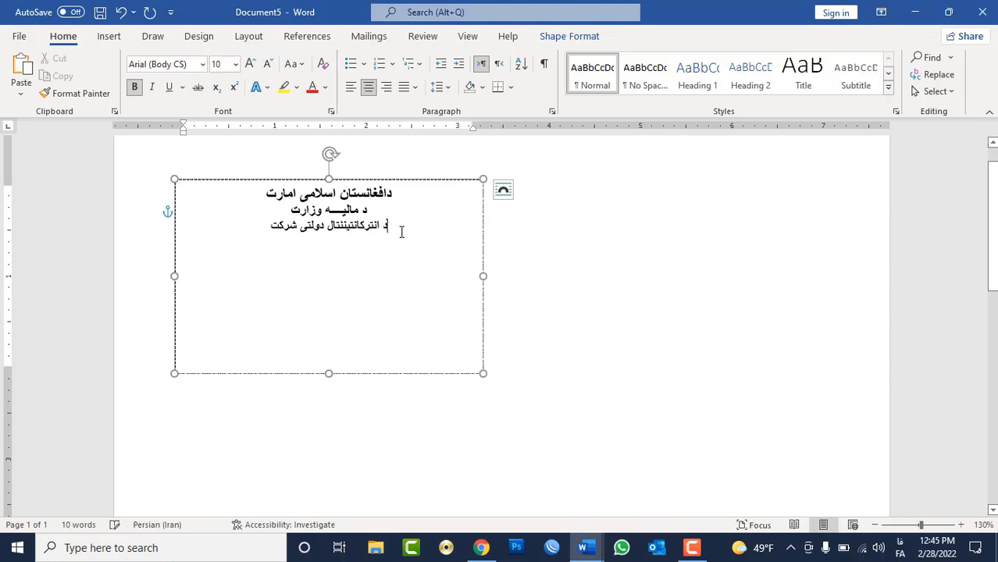
{"action": "left_click", "coordinate": [269, 224]}
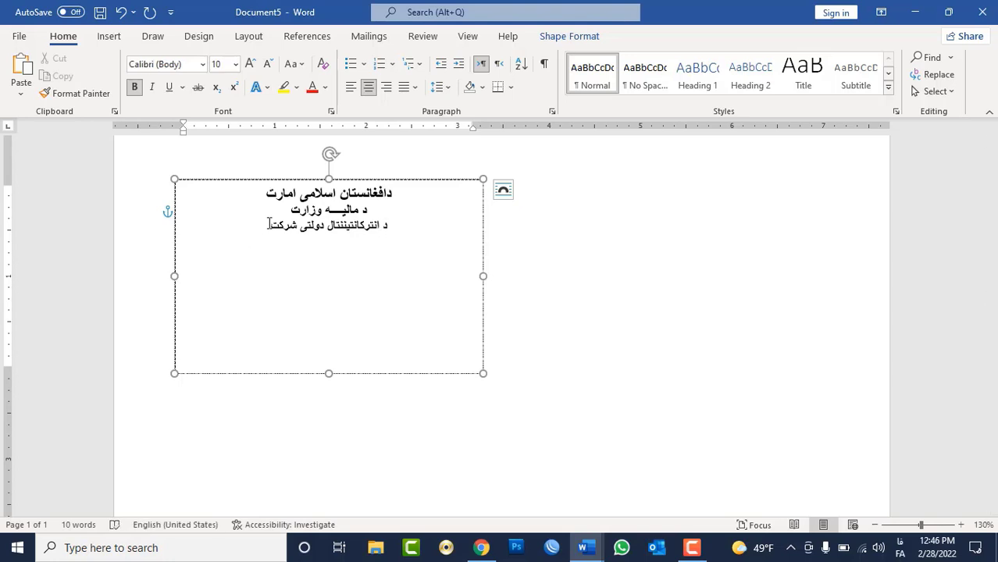
- Add right-aligned field labels 'نوم:' and 'دپلار نوم:' with dotted fill-in lines
{"action": "key", "text": "ctrl+r"}
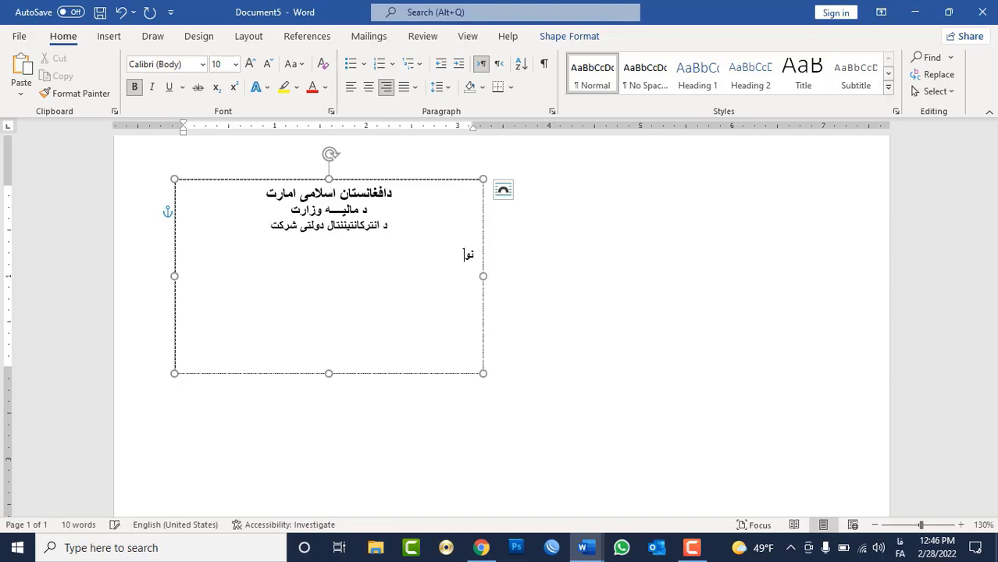
{"action": "type", "text": "م:"}
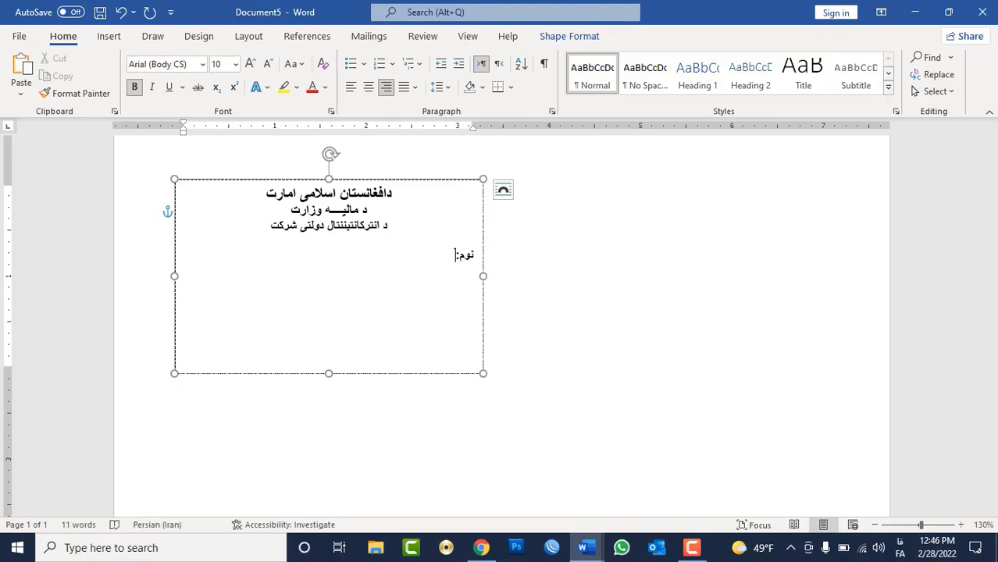
{"action": "type", "text": "......................................."}
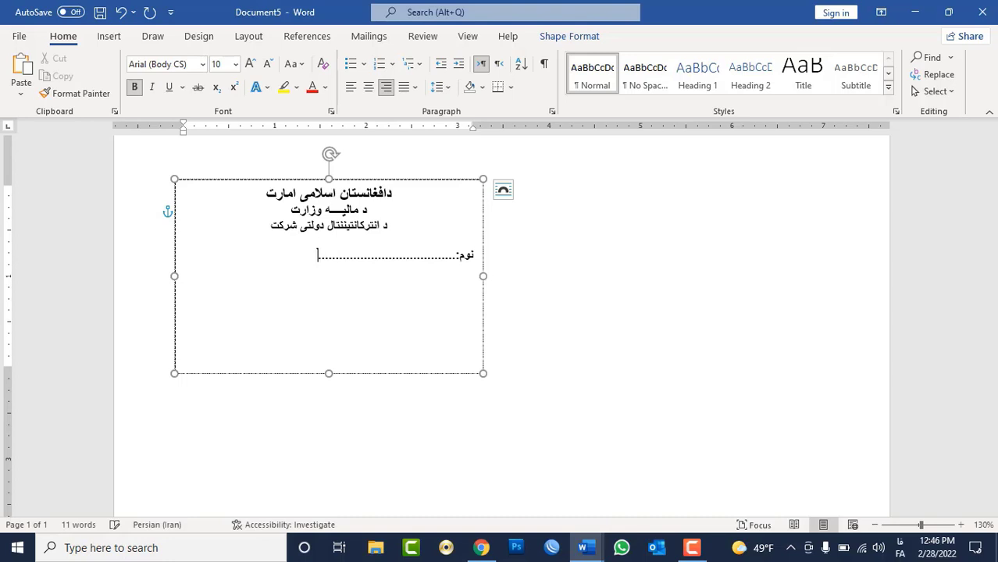
{"action": "key", "text": "Return"}
{"action": "key", "text": "alt+shift"}
{"action": "key", "text": "BackSpace"}
{"action": "type", "text": "ر نوم: "}
{"action": "type", "text": ".........................."}
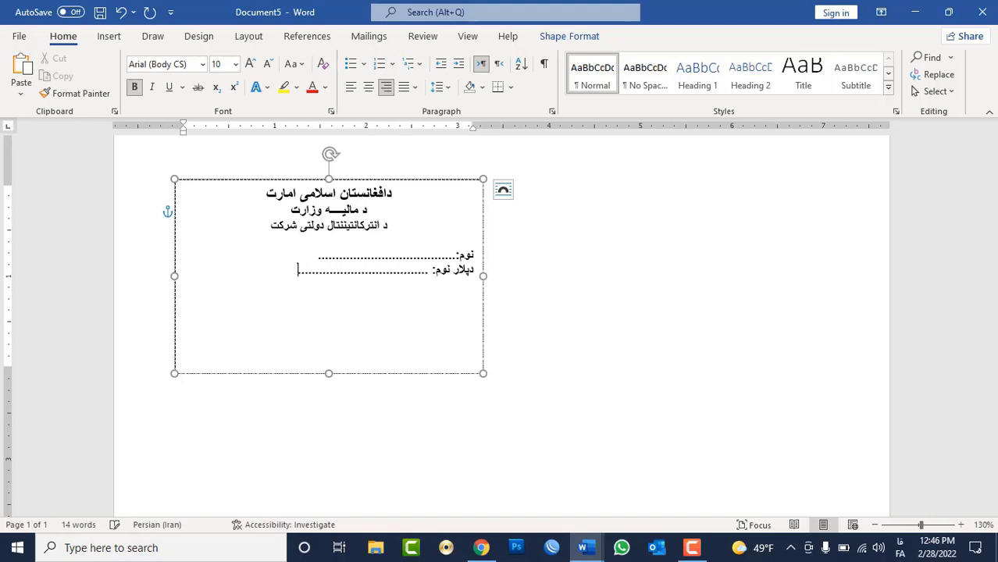
- Add the 'دنده:' and 'اړونده څانګه:' labels, each followed by dotted blanks
{"action": "key", "text": "Return"}
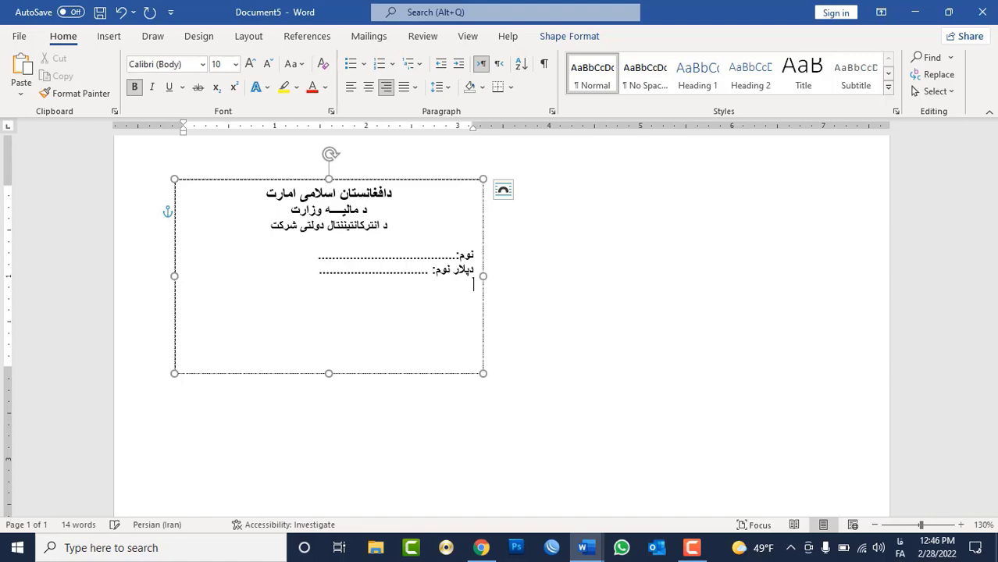
{"action": "type", "text": "دندم"}
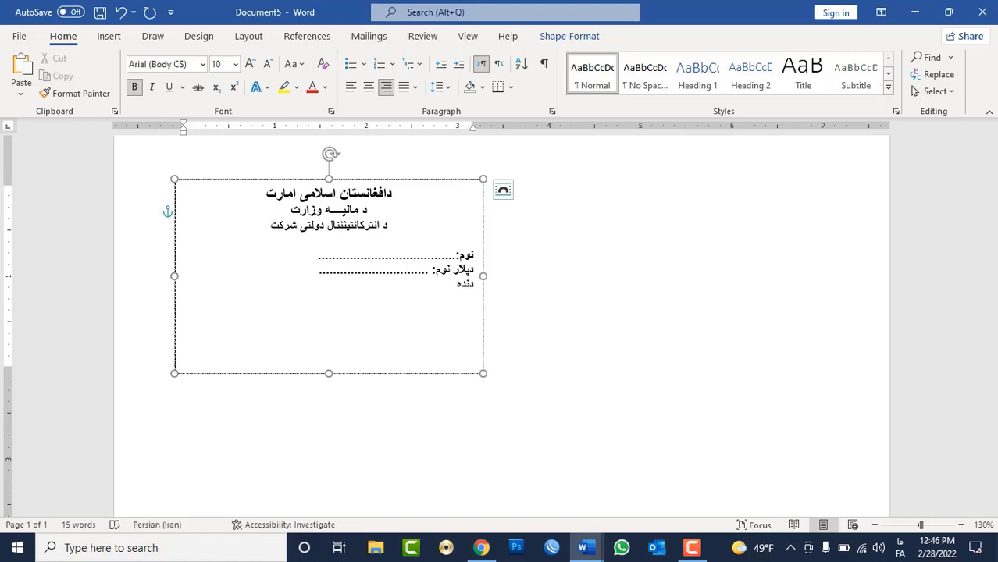
{"action": "type", "text": ":.........."}
{"action": "type", "text": ".........................."}
{"action": "key", "text": "Return"}
{"action": "type", "text": "از"}
{"action": "key", "text": "alt+shift"}
{"action": "type", "text": "رو"}
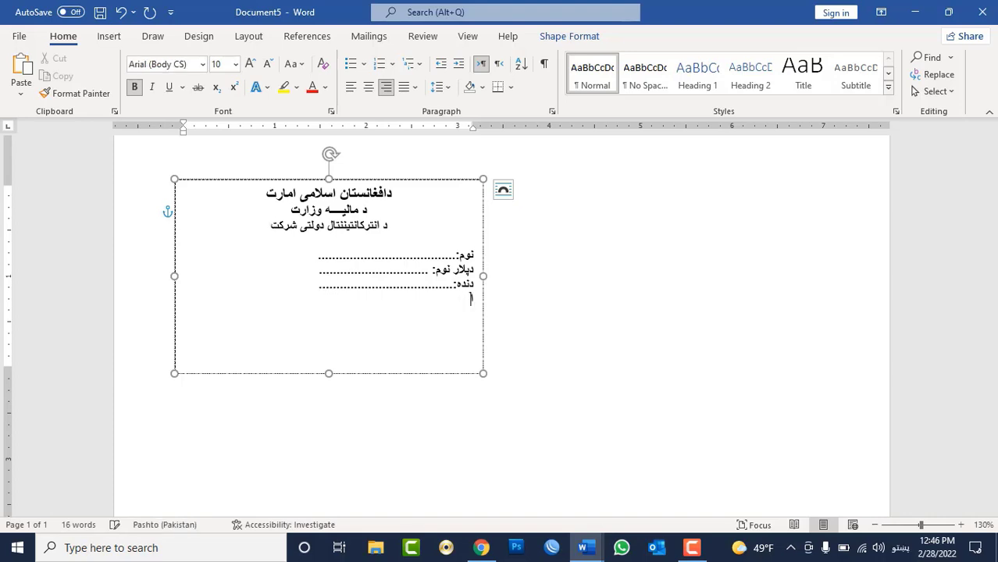
{"action": "type", "text": "نده"}
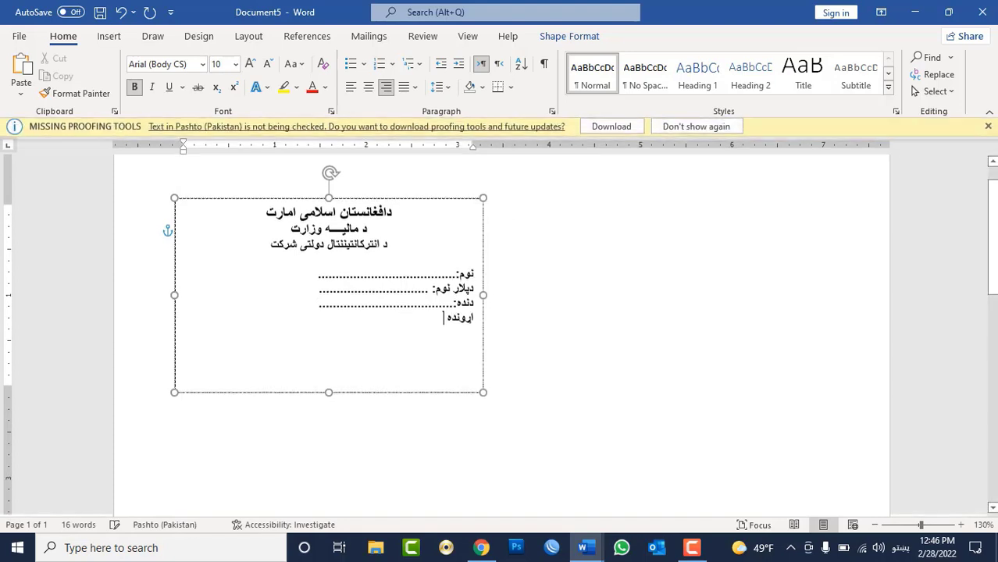
{"action": "type", "text": " ځن"}
{"action": "key", "text": "BackSpace"}
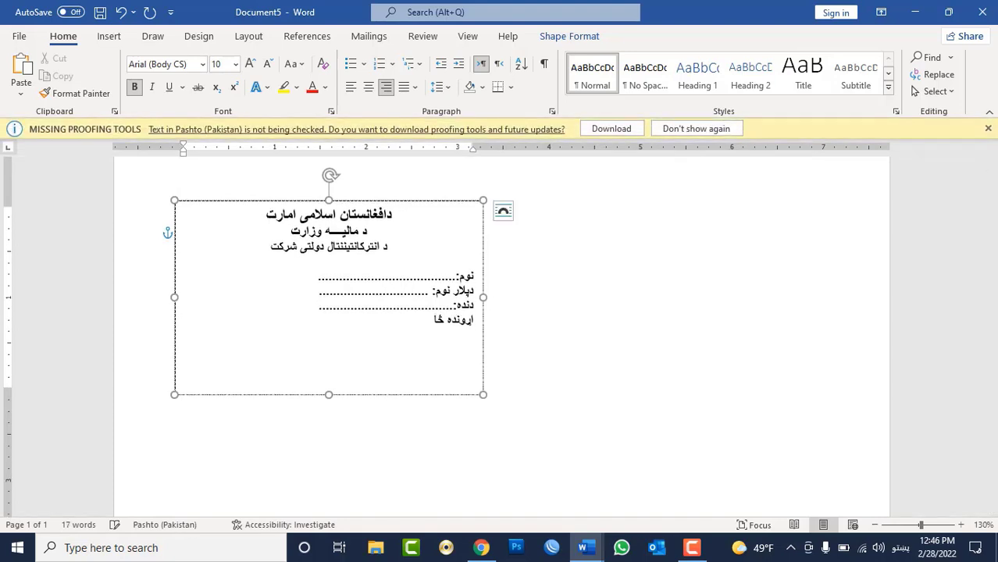
{"action": "type", "text": "انګه:ی"}
{"action": "key", "text": "alt+shift"}
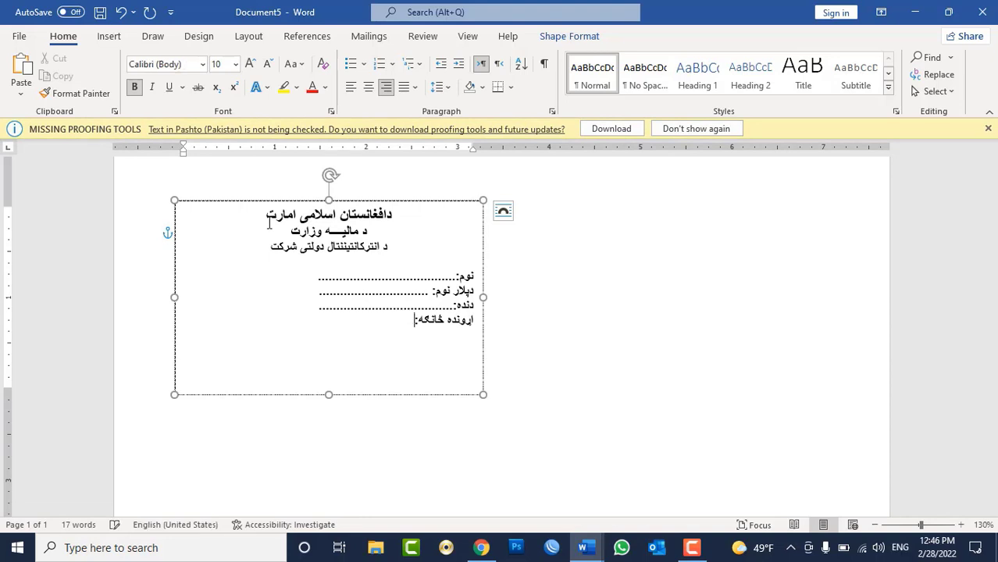
{"action": "key", "text": "alt+shift"}
{"action": "type", "text": ".........................."}
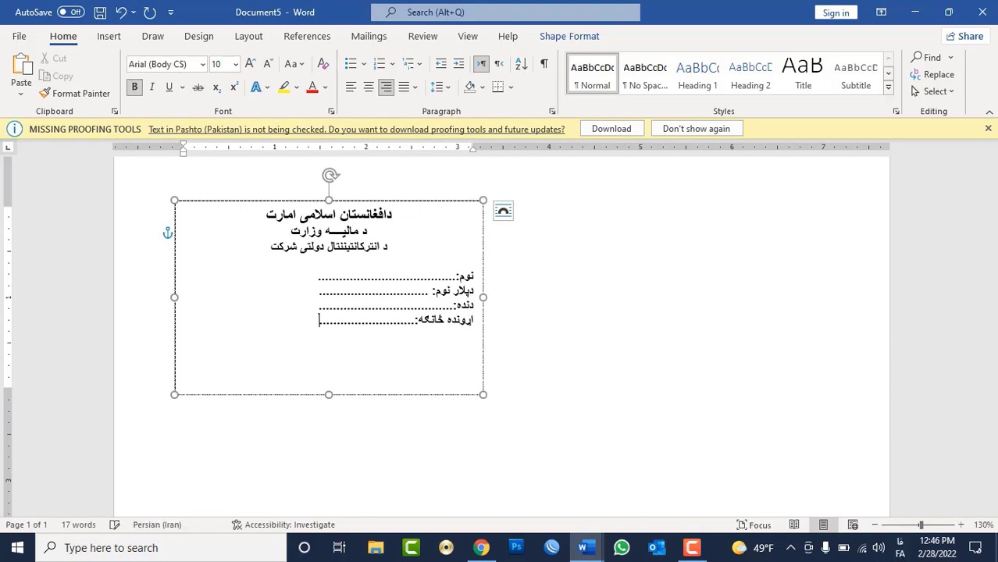
{"action": "key", "text": "Return"}
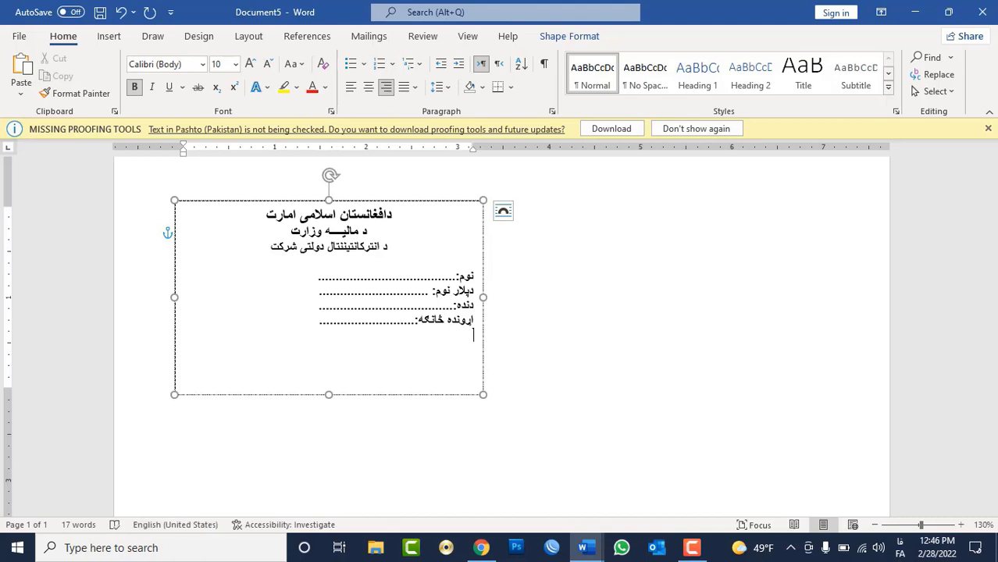
{"action": "left_click", "coordinate": [546, 297]}
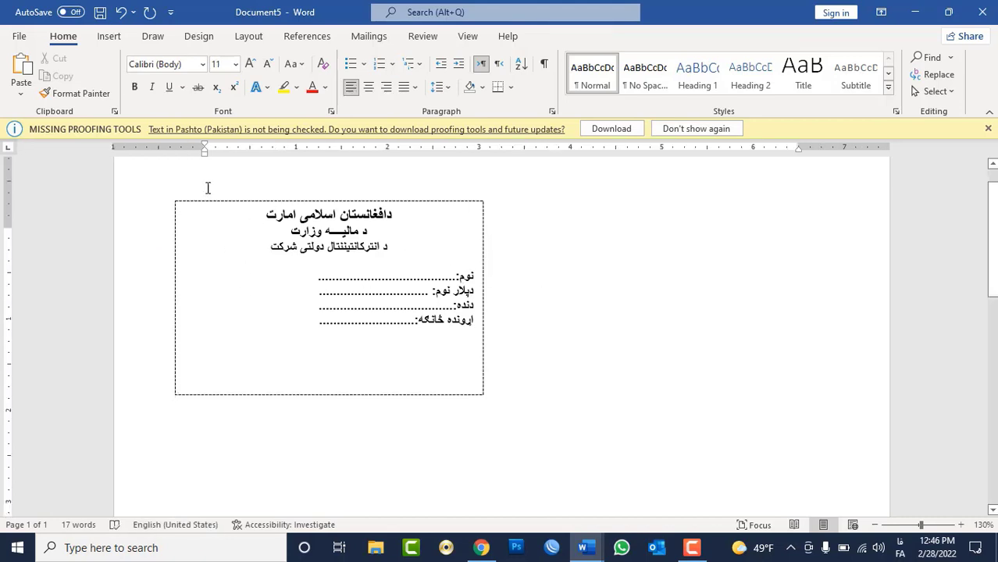
- Draw a rectangle photo square on the card's left side with no fill
{"action": "left_click", "coordinate": [112, 39]}
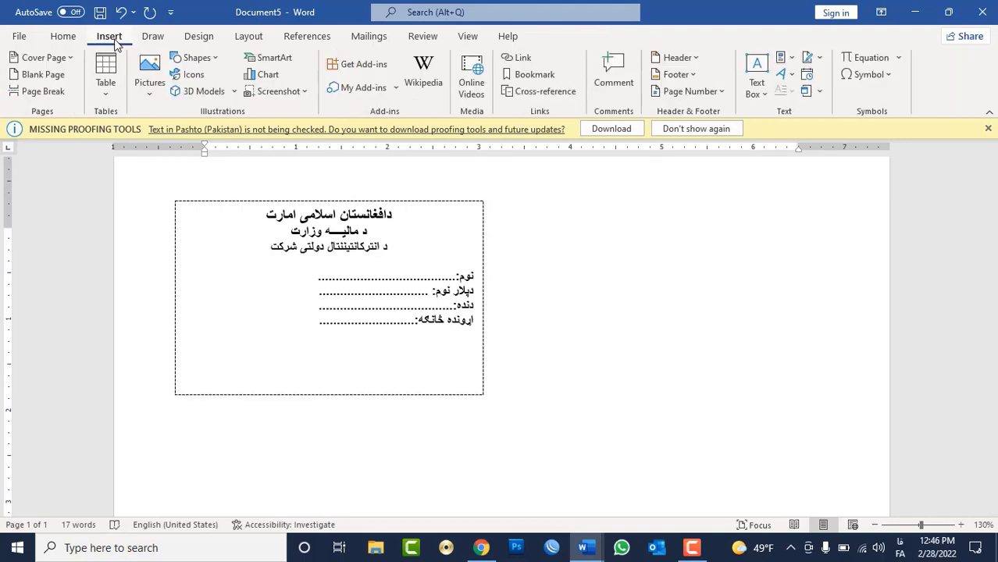
{"action": "left_click", "coordinate": [195, 57]}
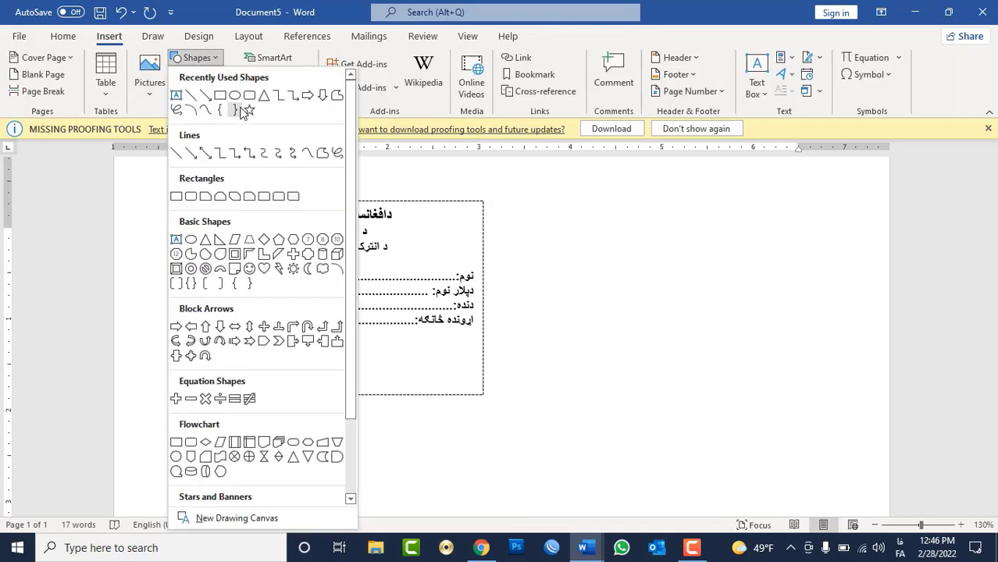
{"action": "left_click", "coordinate": [221, 97]}
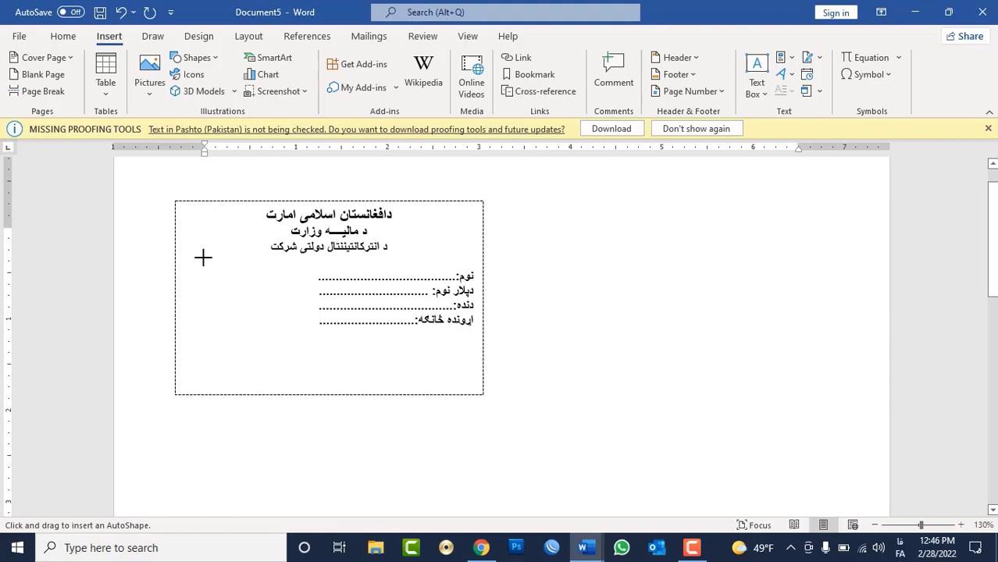
{"action": "left_click_drag", "start_coordinate": [196, 251], "coordinate": [268, 328]}
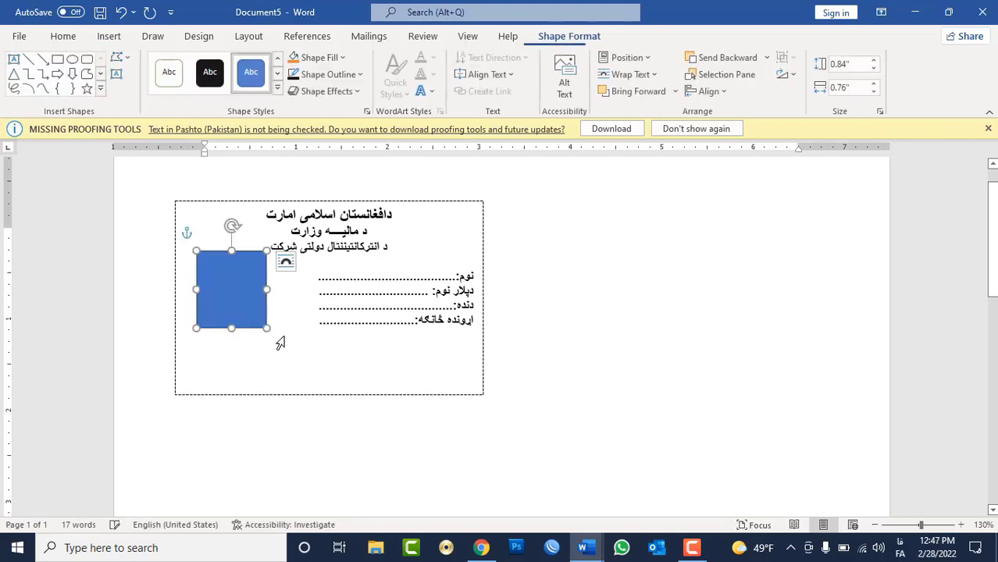
{"action": "left_click", "coordinate": [337, 57]}
{"action": "left_click", "coordinate": [326, 221]}
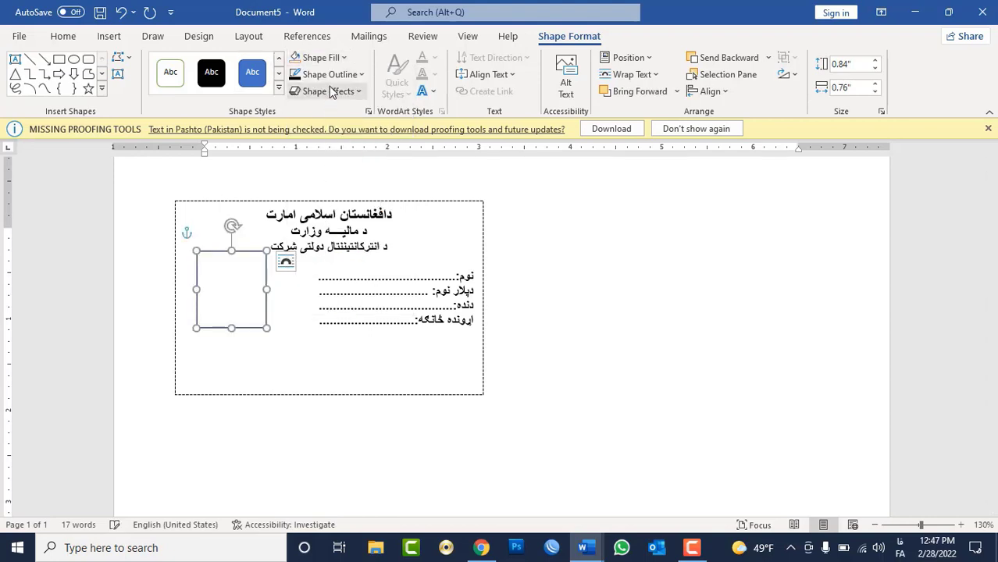
- Give the photo square a black outline of ¼ pt weight
{"action": "left_click", "coordinate": [329, 74]}
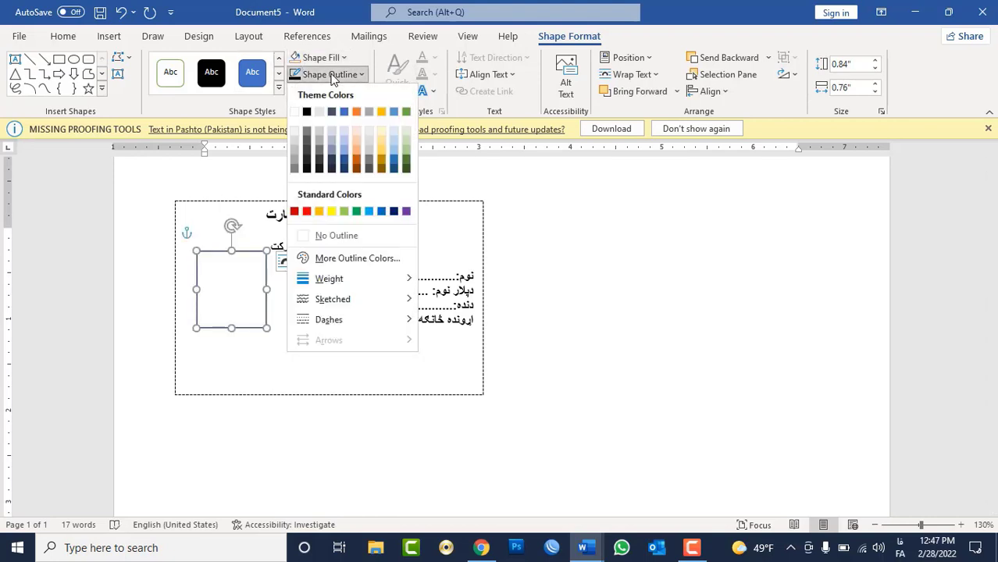
{"action": "left_click", "coordinate": [306, 112]}
{"action": "left_click", "coordinate": [324, 74]}
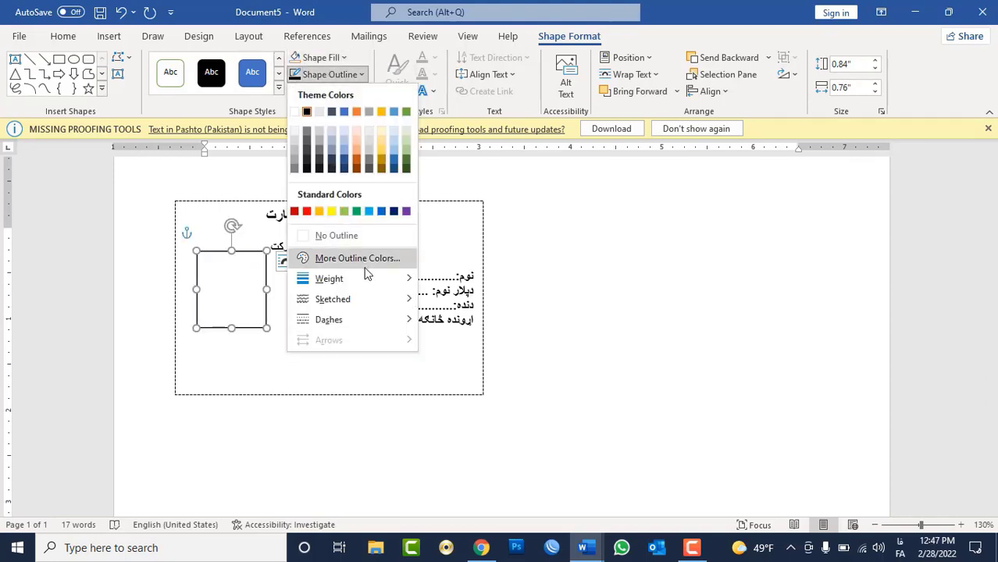
{"action": "mouse_move", "coordinate": [368, 279]}
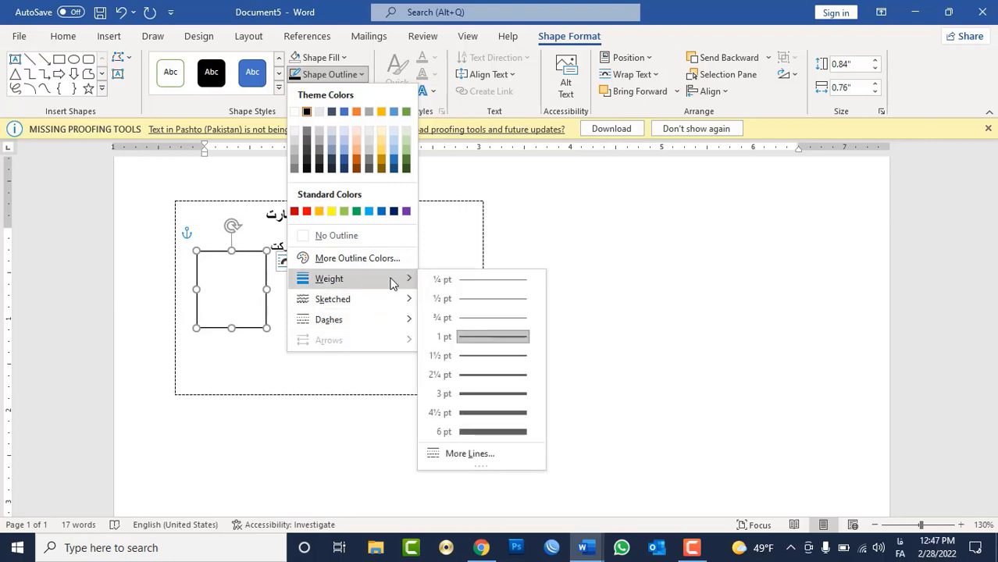
{"action": "left_click", "coordinate": [461, 280]}
{"action": "left_click", "coordinate": [550, 258]}
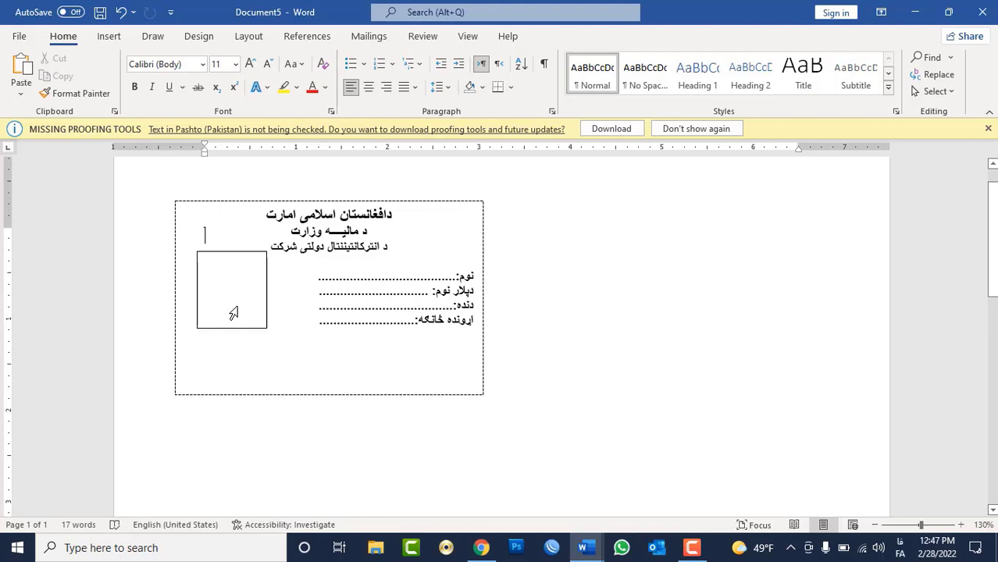
- Select the dashed card box together with the photo square and apply Group
{"action": "scroll", "coordinate": [519, 274], "scroll_direction": "down", "scroll_amount": 3, "text": "ctrl"}
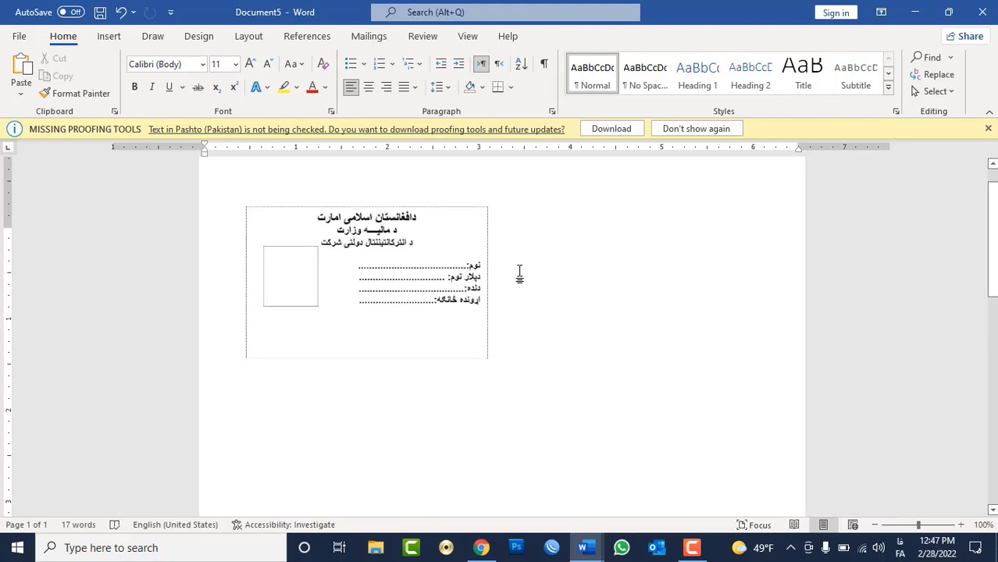
{"action": "scroll", "coordinate": [520, 274], "scroll_direction": "down", "scroll_amount": 1, "text": "ctrl"}
{"action": "scroll", "coordinate": [520, 274], "scroll_direction": "down", "scroll_amount": 2, "text": "ctrl"}
{"action": "scroll", "coordinate": [520, 274], "scroll_direction": "down", "scroll_amount": 1, "text": "ctrl"}
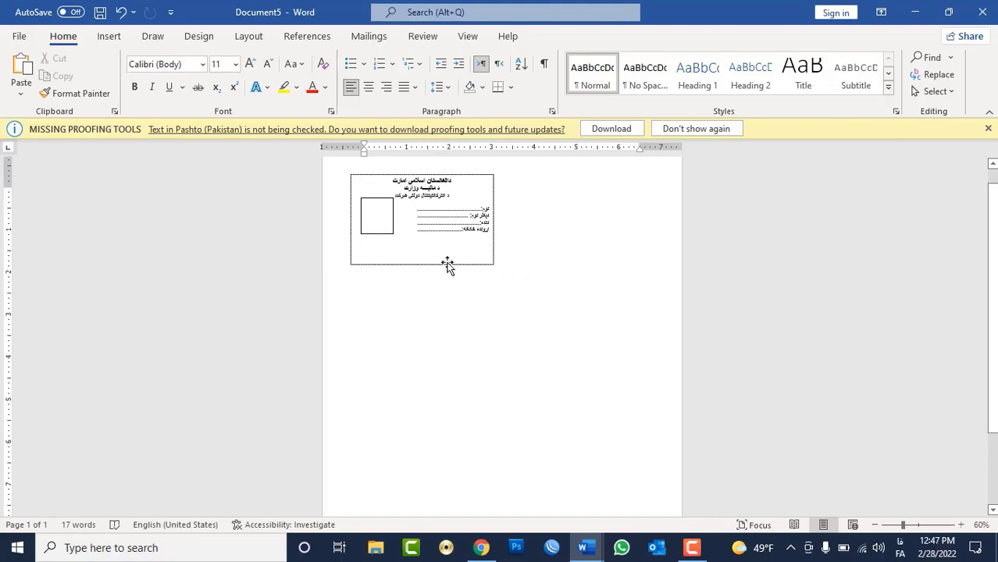
{"action": "left_click", "coordinate": [448, 265]}
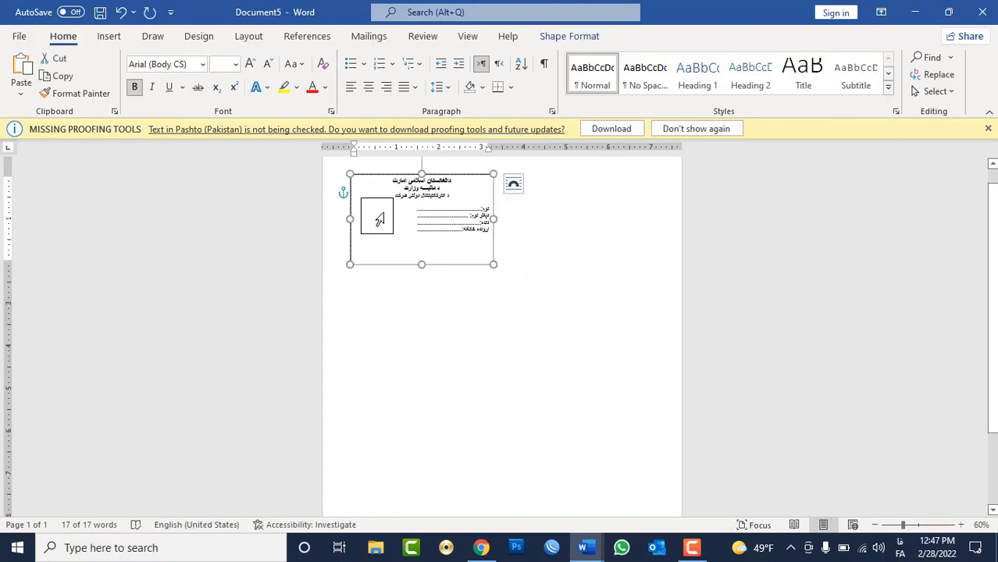
{"action": "left_click", "coordinate": [389, 198]}
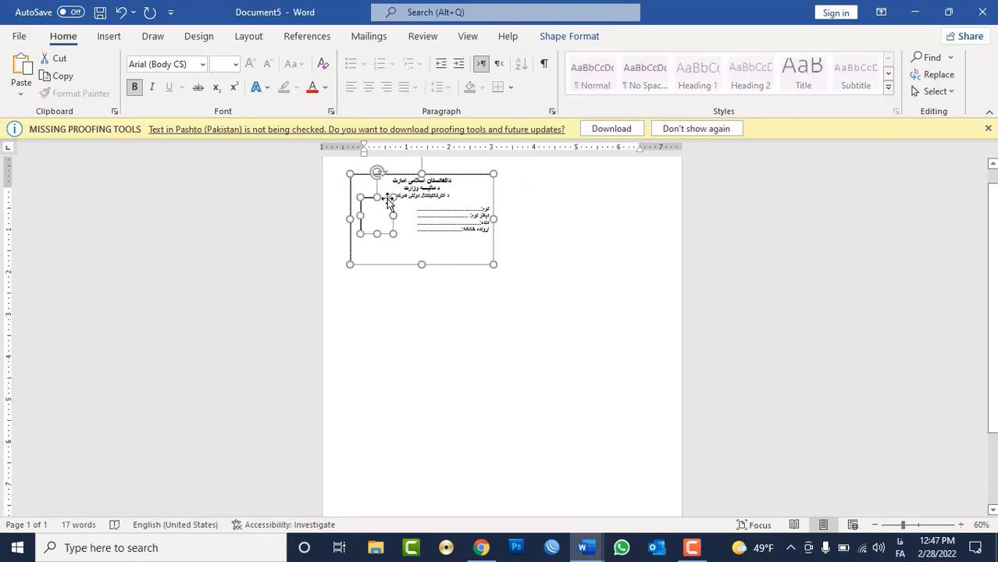
{"action": "right_click", "coordinate": [389, 201]}
{"action": "mouse_move", "coordinate": [479, 308]}
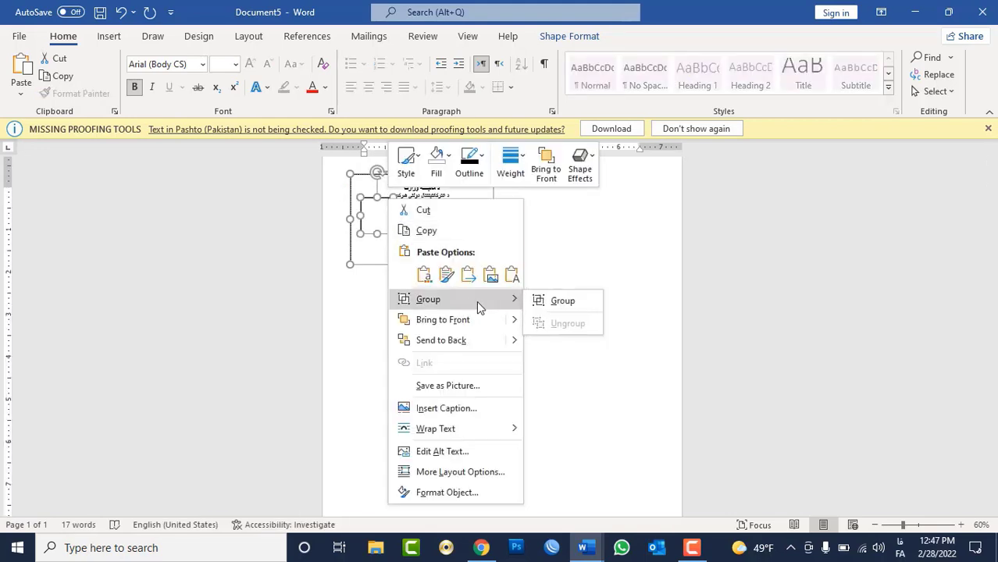
{"action": "left_click", "coordinate": [563, 302]}
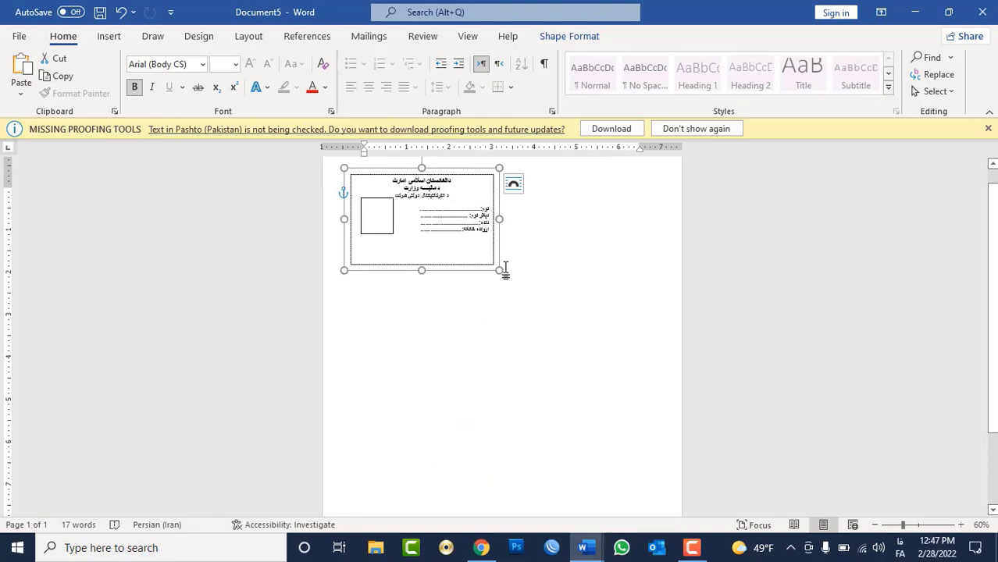
{"action": "left_click", "coordinate": [511, 307]}
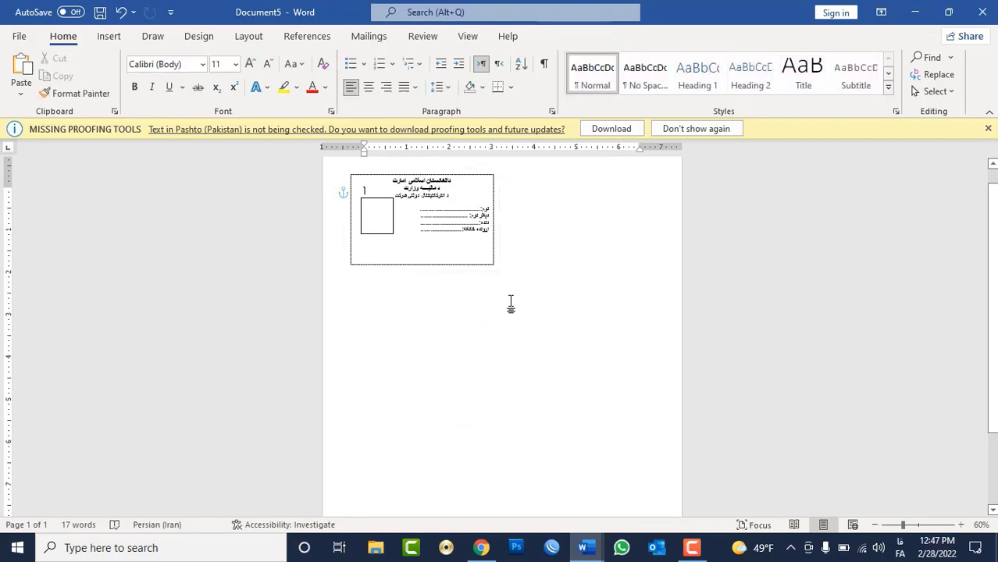
{"action": "left_click", "coordinate": [491, 261]}
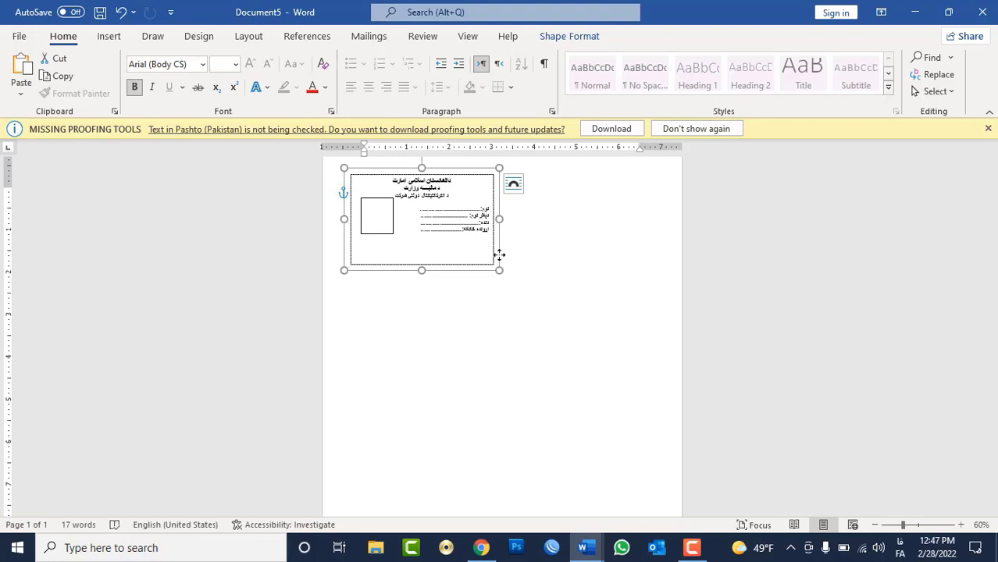
- Copy the card to its right, then copy both cards into a second row below
{"action": "left_click_drag", "start_coordinate": [496, 261], "coordinate": [651, 243]}
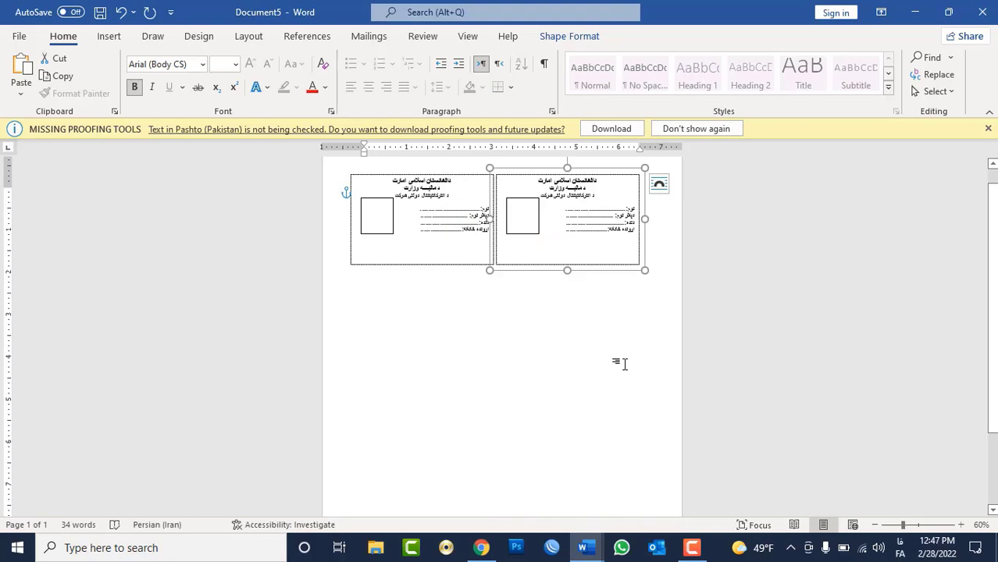
{"action": "left_click", "coordinate": [472, 265], "text": "shift"}
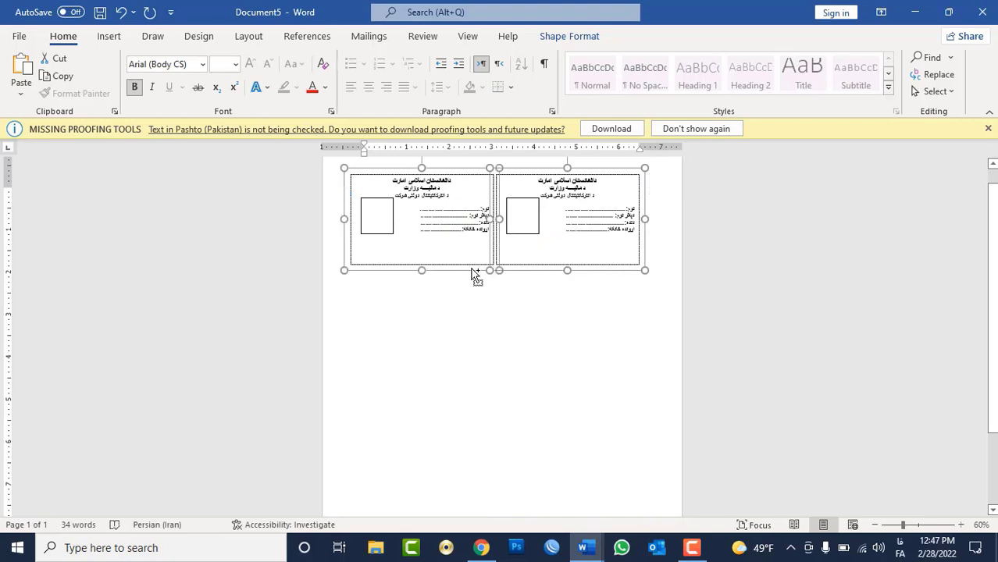
{"action": "left_click_drag", "start_coordinate": [472, 273], "coordinate": [477, 367]}
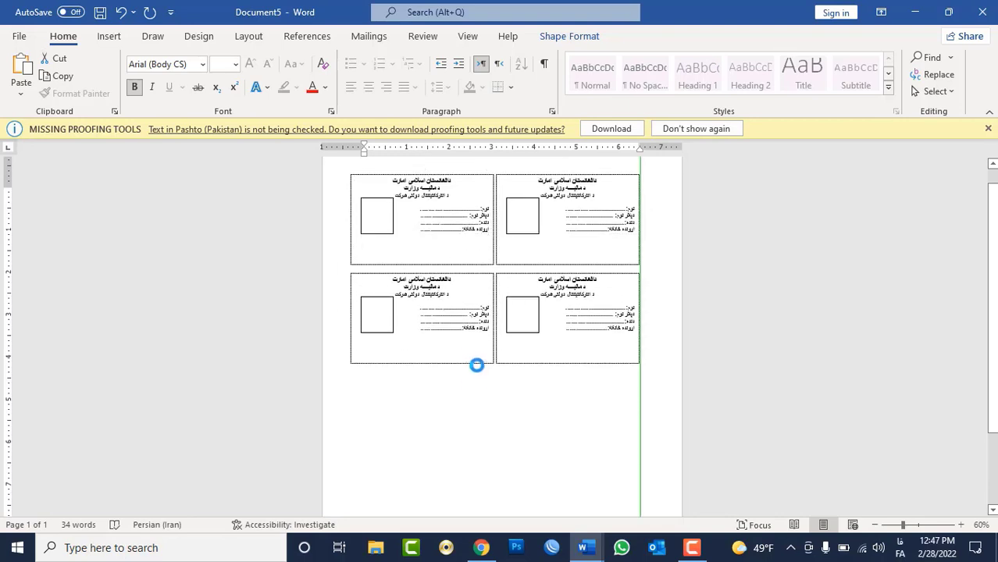
{"action": "left_click", "coordinate": [479, 378]}
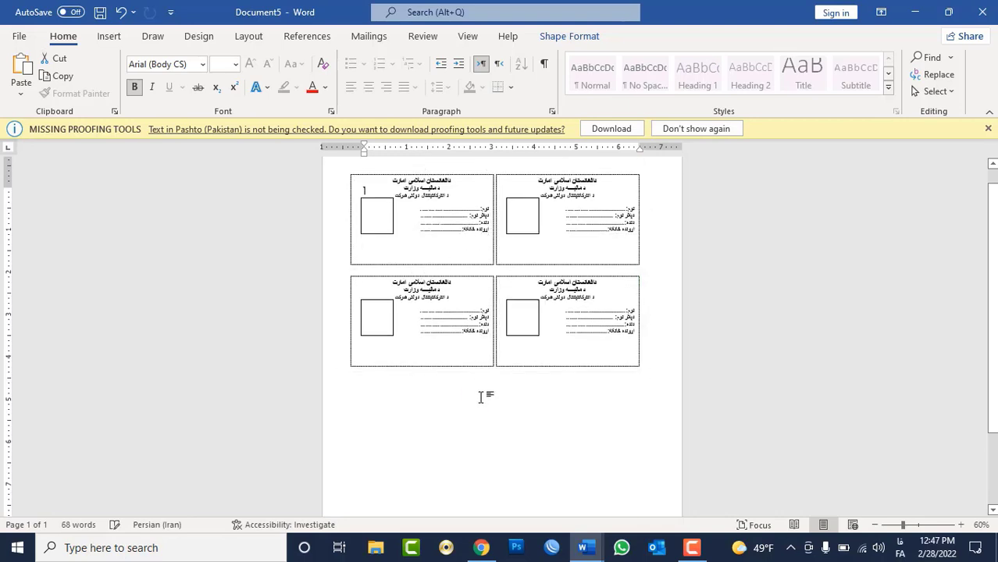
- Duplicate the bottom card pair into a third row, nudging it slightly lower
{"action": "left_click", "coordinate": [464, 369]}
{"action": "left_click", "coordinate": [528, 364], "text": "shift"}
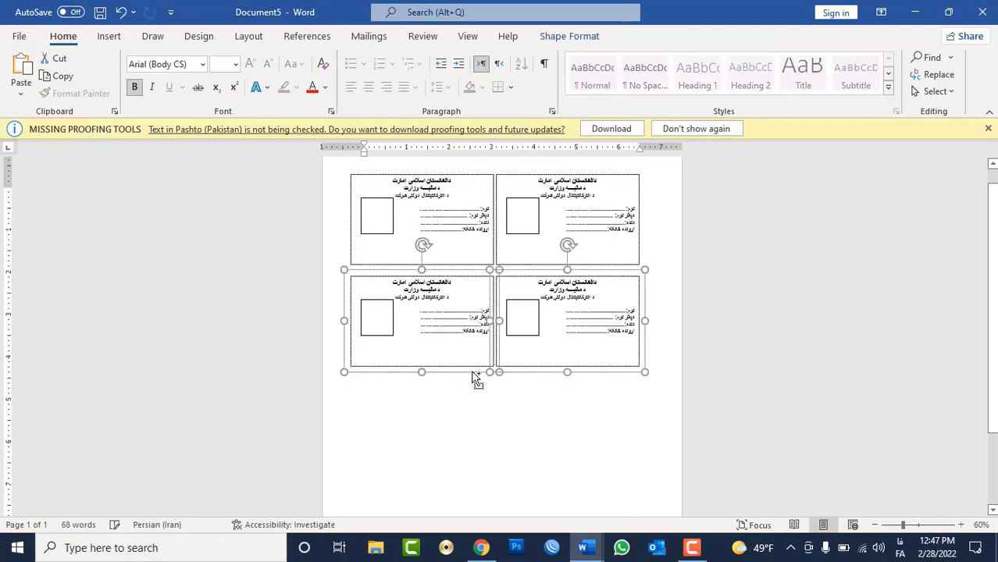
{"action": "left_click_drag", "start_coordinate": [472, 375], "coordinate": [471, 473]}
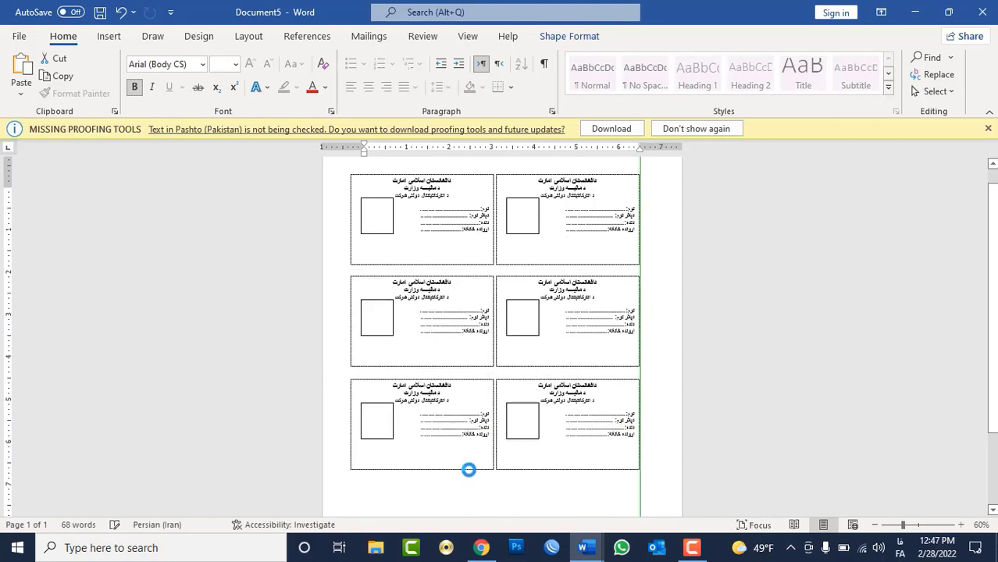
{"action": "key", "text": "Down"}
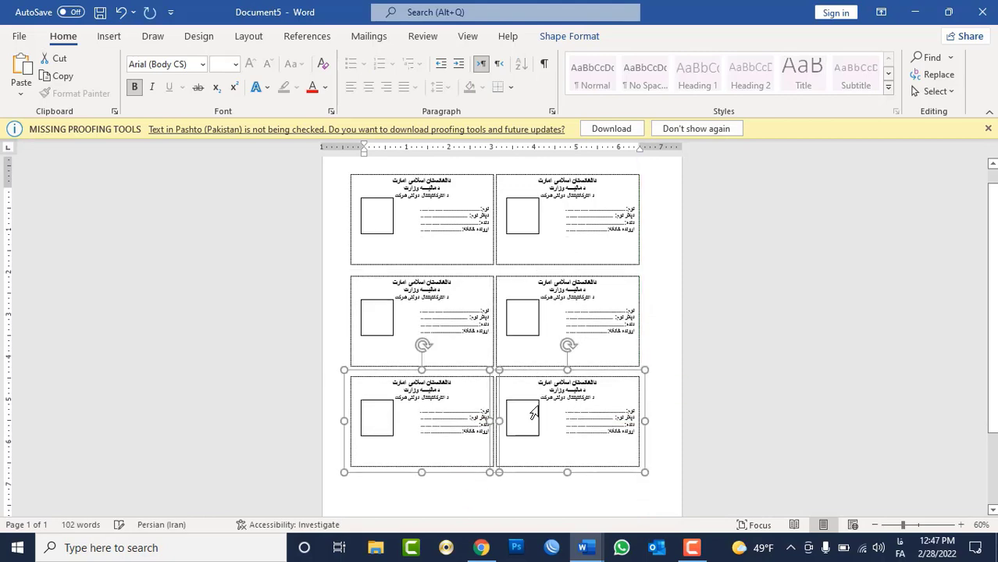
{"action": "key", "text": "Down"}
{"action": "key", "text": "Down"}
{"action": "scroll", "coordinate": [842, 347], "scroll_direction": "down", "scroll_amount": 3}
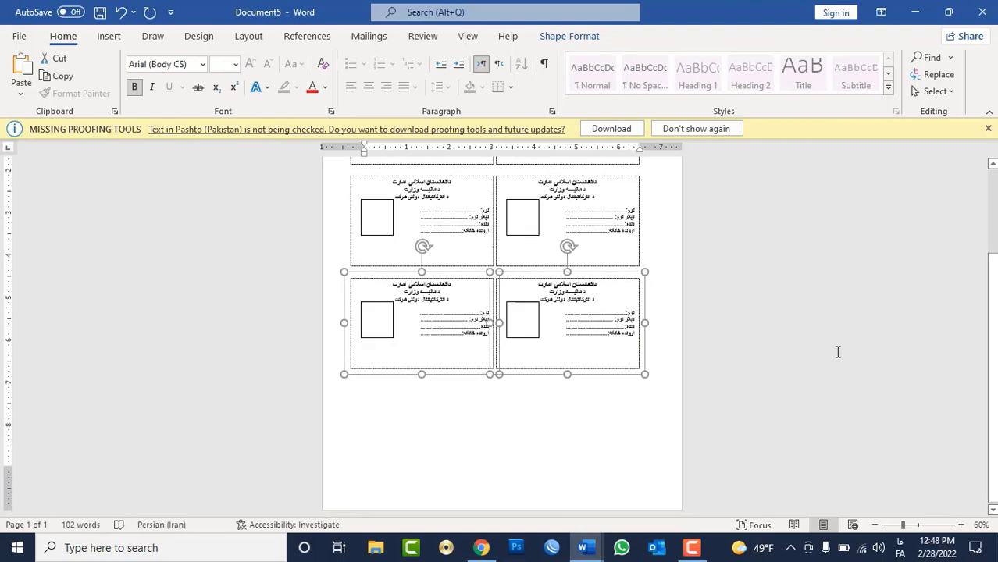
- Copy the bottom pair into a fourth row and review the finished card grid
{"action": "left_click_drag", "start_coordinate": [598, 375], "coordinate": [597, 475]}
{"action": "left_click", "coordinate": [777, 340]}
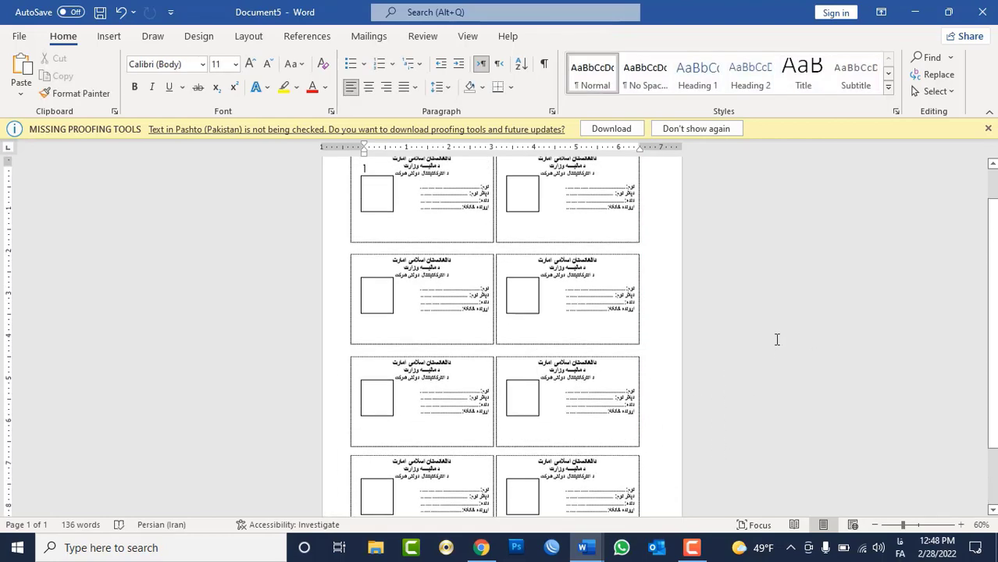
{"action": "type", "text": "1"}
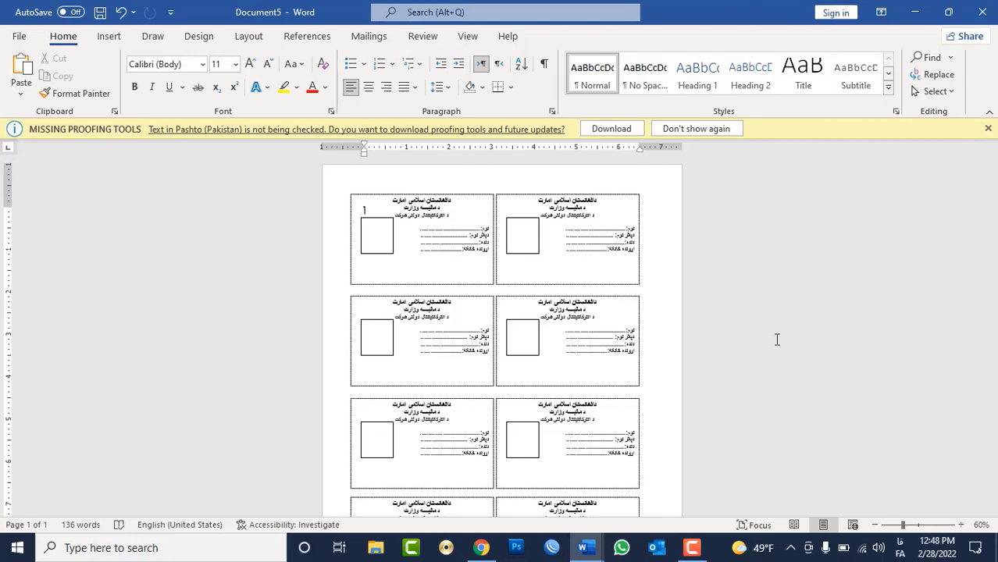
{"action": "scroll", "coordinate": [646, 285], "scroll_direction": "down", "scroll_amount": 2}
{"action": "scroll", "coordinate": [643, 279], "scroll_direction": "down", "scroll_amount": 2}
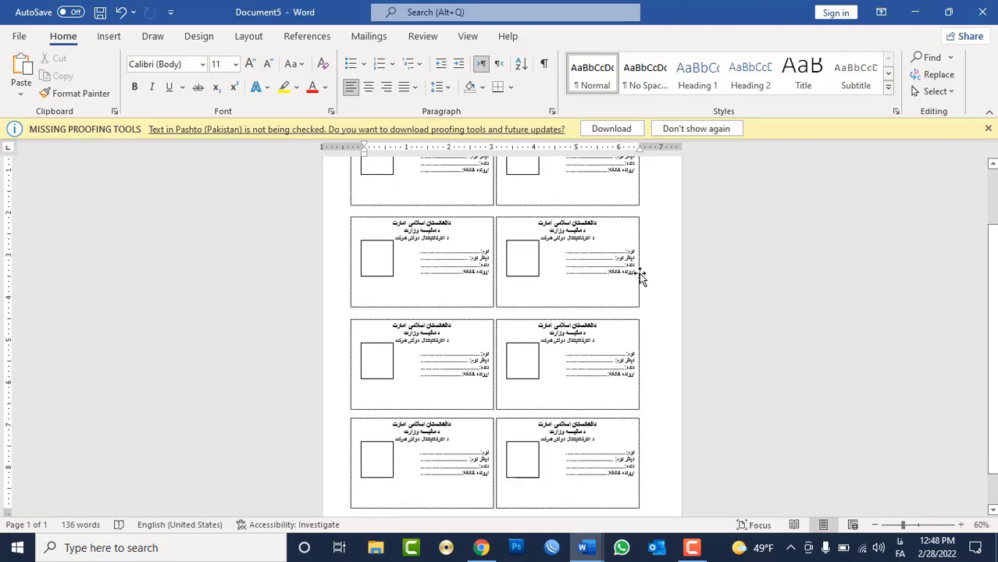
{"action": "scroll", "coordinate": [640, 275], "scroll_direction": "up", "scroll_amount": 1}
{"action": "scroll", "coordinate": [641, 275], "scroll_direction": "up", "scroll_amount": 1}
{"action": "scroll", "coordinate": [641, 275], "scroll_direction": "up", "scroll_amount": 1}
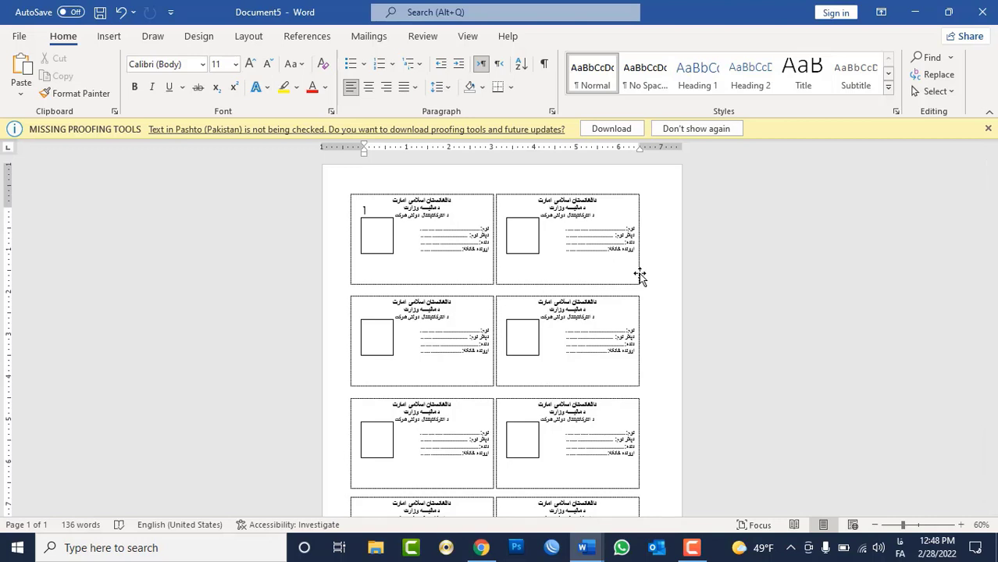
{"action": "left_click", "coordinate": [18, 36]}
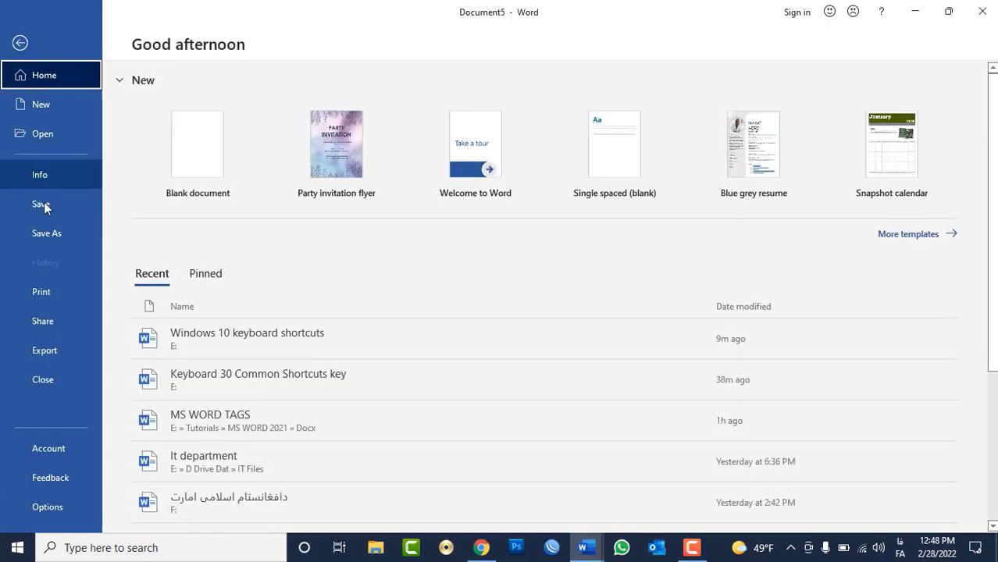
{"action": "left_click", "coordinate": [70, 286]}
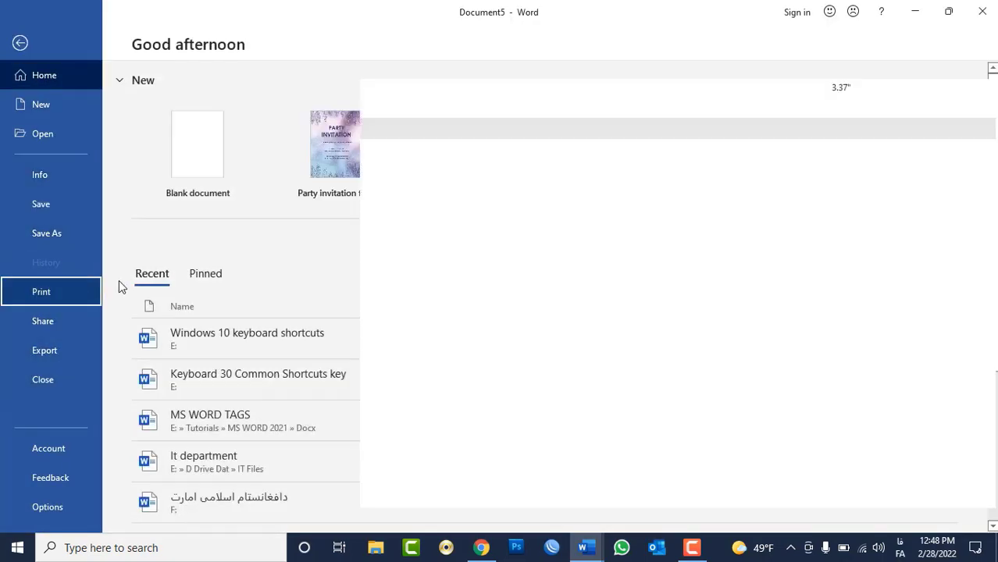
{"action": "left_click", "coordinate": [278, 515]}
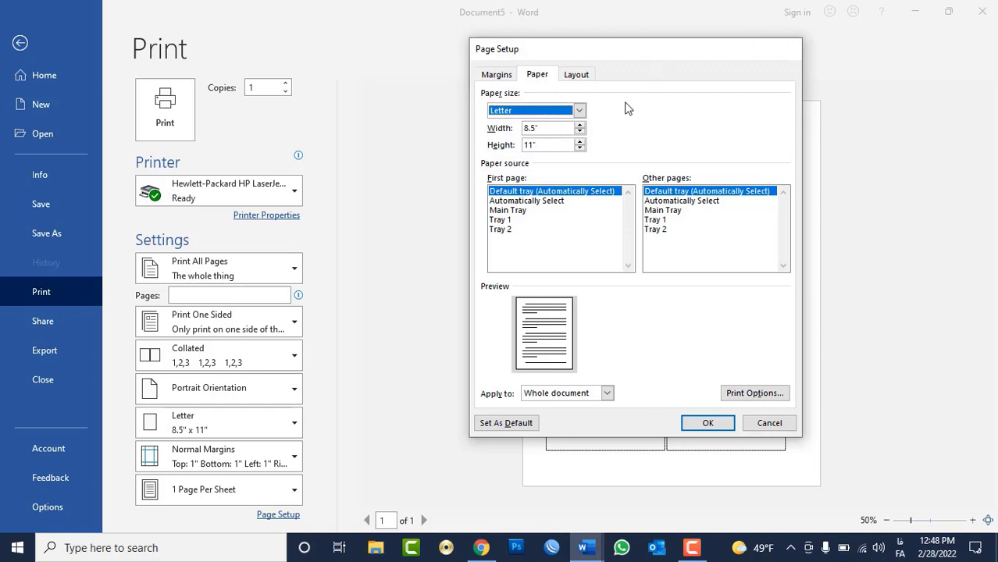
{"action": "key", "text": "Return"}
{"action": "key", "text": "Escape"}
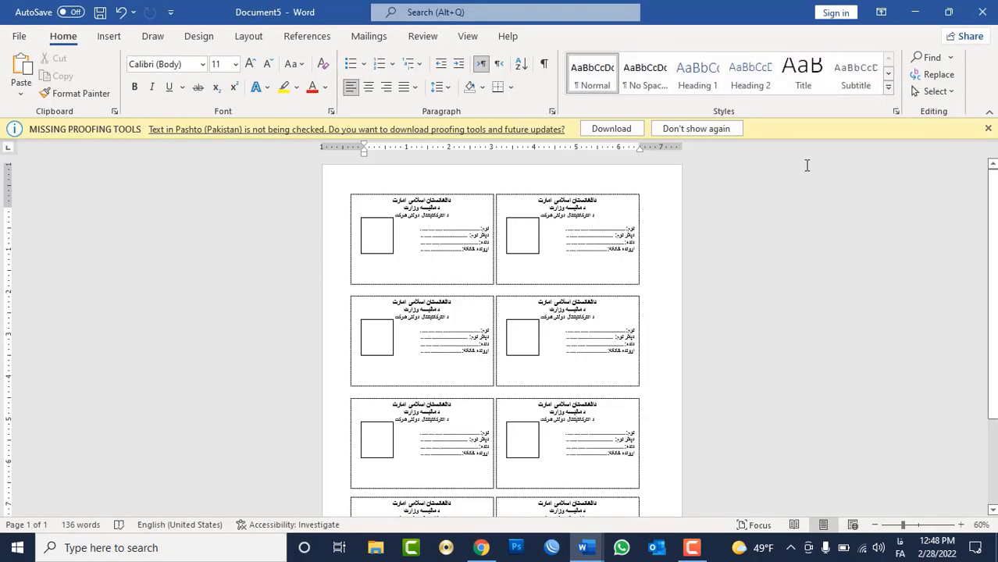